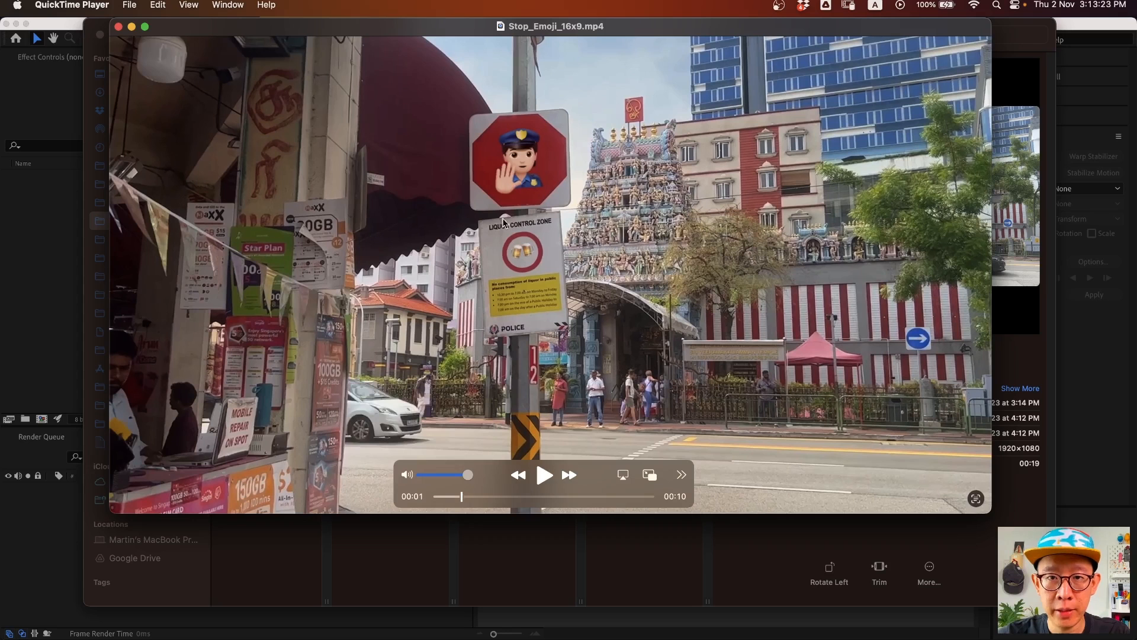
- Review the finished stop-sign video by scrubbing through it and playing it
mouse_move(459, 497)
mouse_down()
mouse_move(474, 496)
mouse_move(455, 496)
mouse_up()
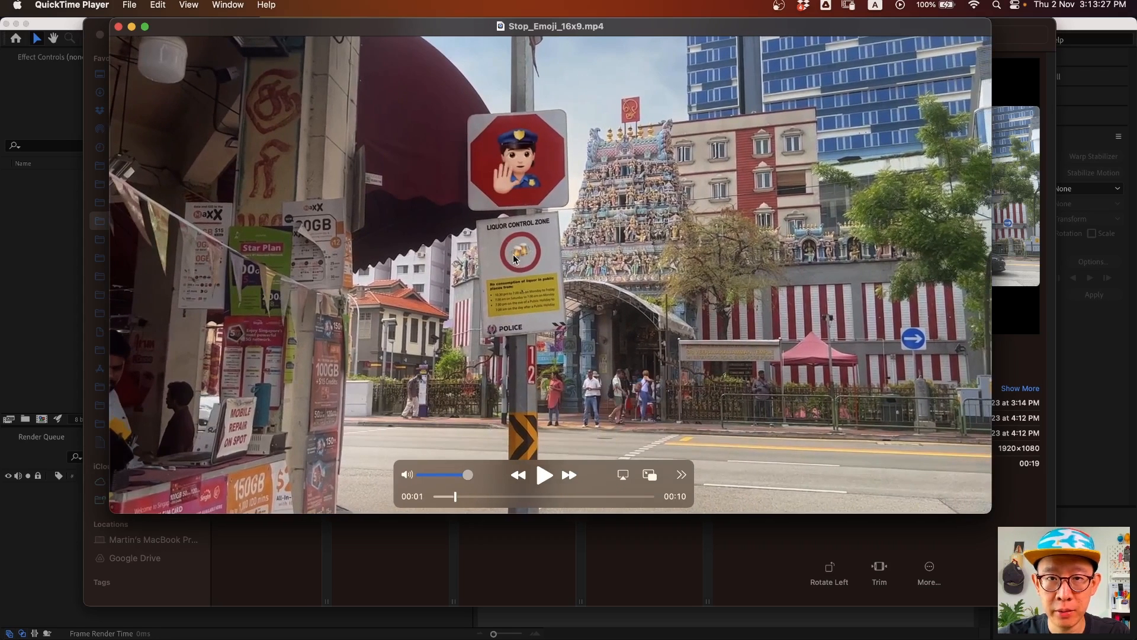
click(544, 477)
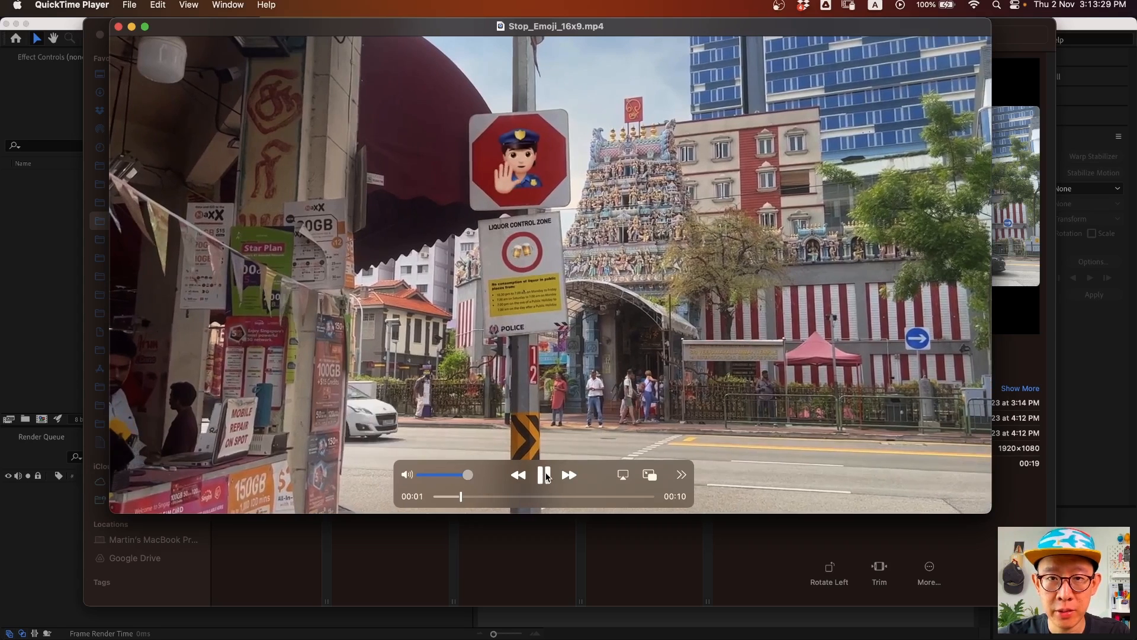
click(546, 483)
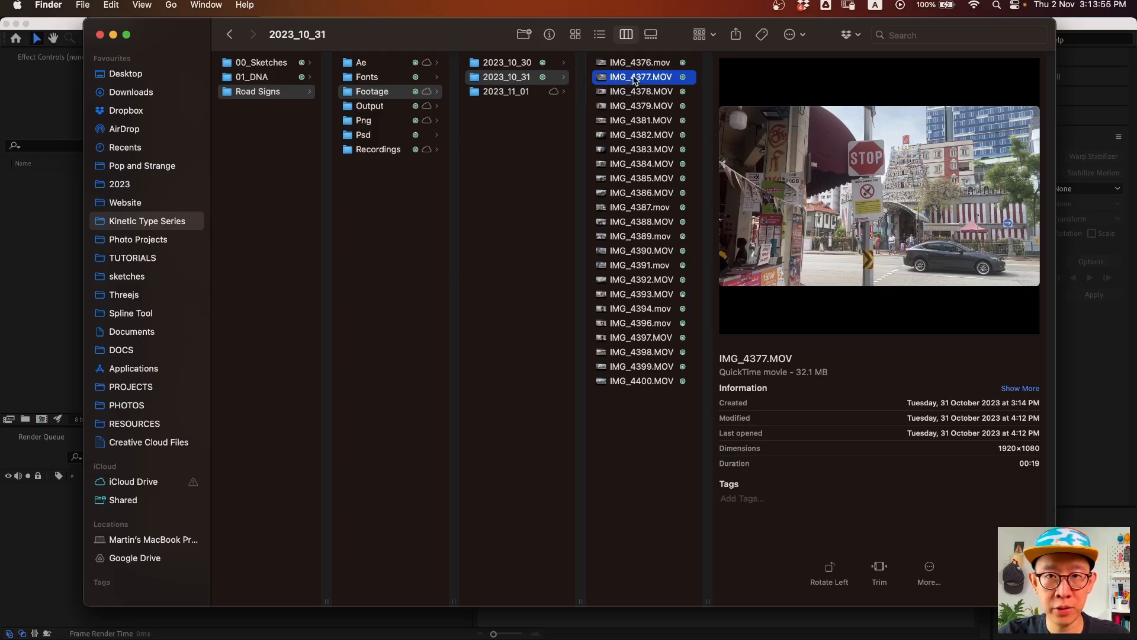
- Quick Look IMG_4377.MOV, then drag it from Finder into the Project panel
key(space)
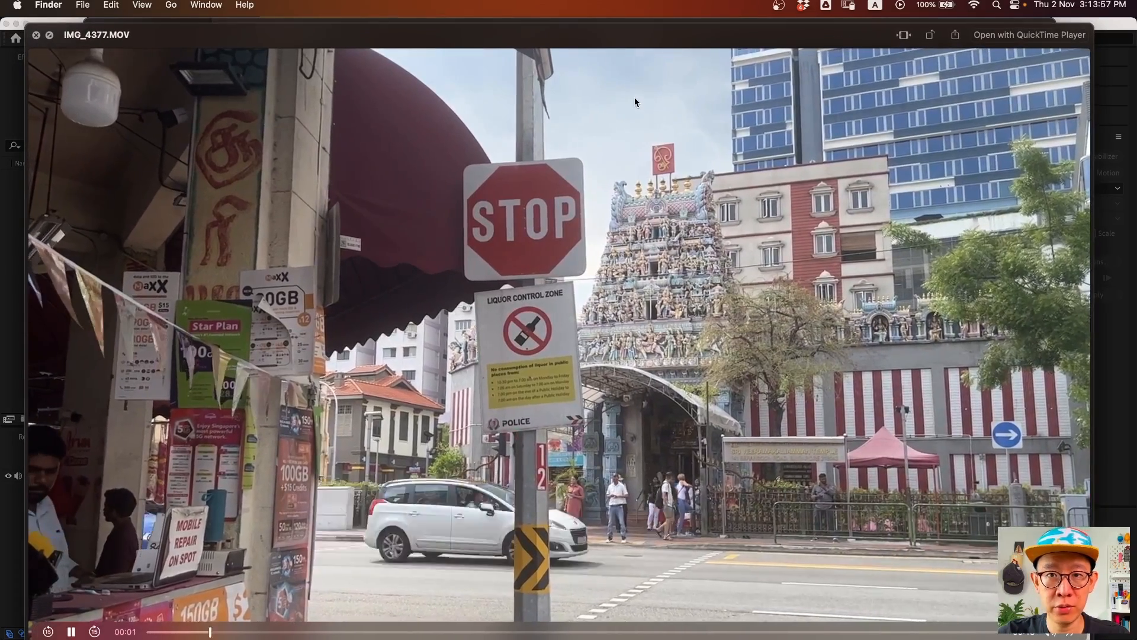
key(space)
drag(638, 80, 21, 267)
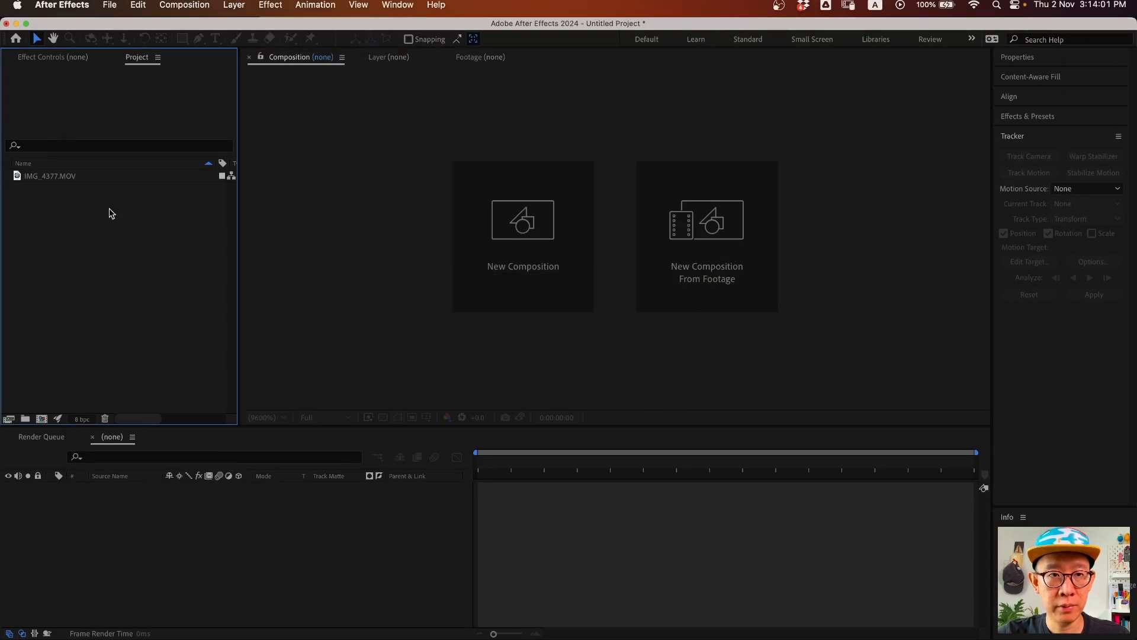
- Create a composition from IMG_4377.MOV and scrub through the street footage
click(57, 179)
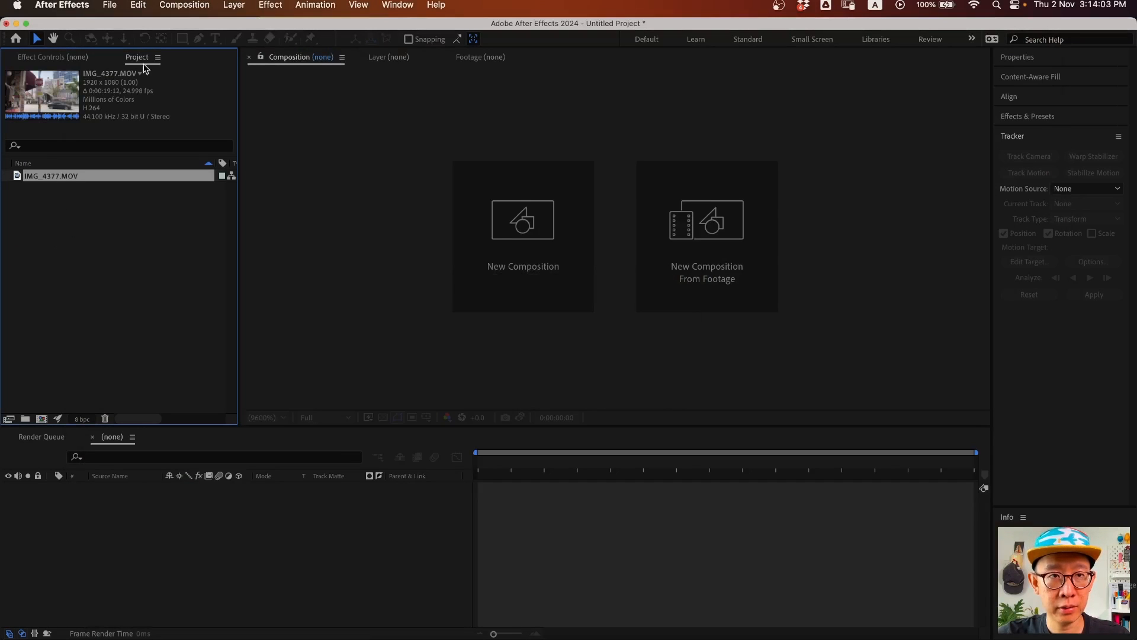
drag(50, 179, 42, 418)
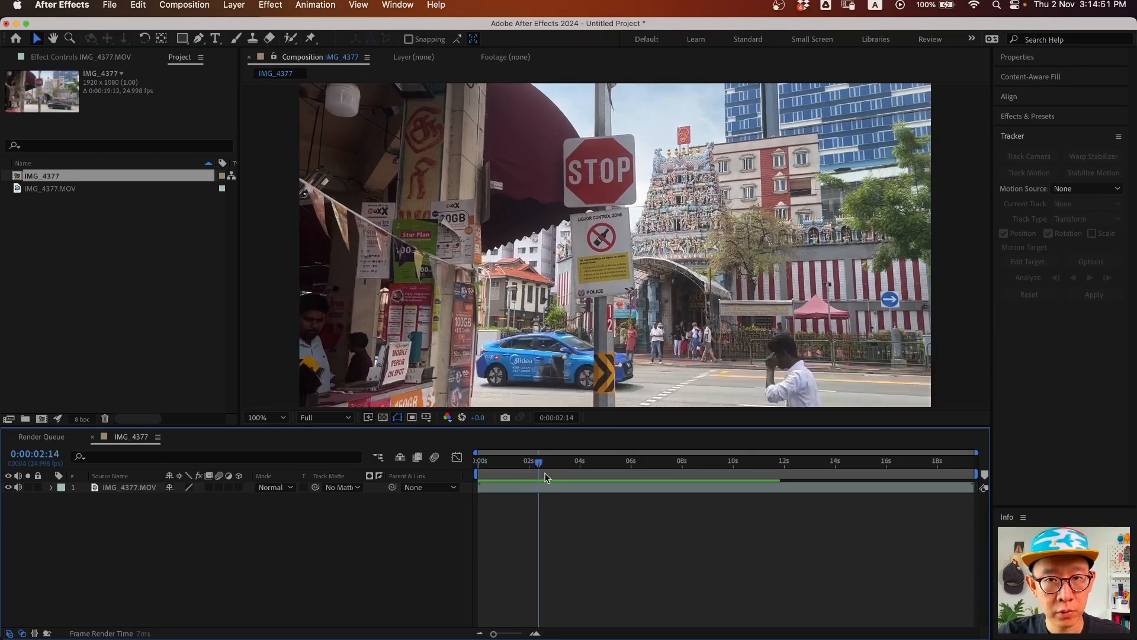
drag(541, 468, 391, 471)
click(59, 279)
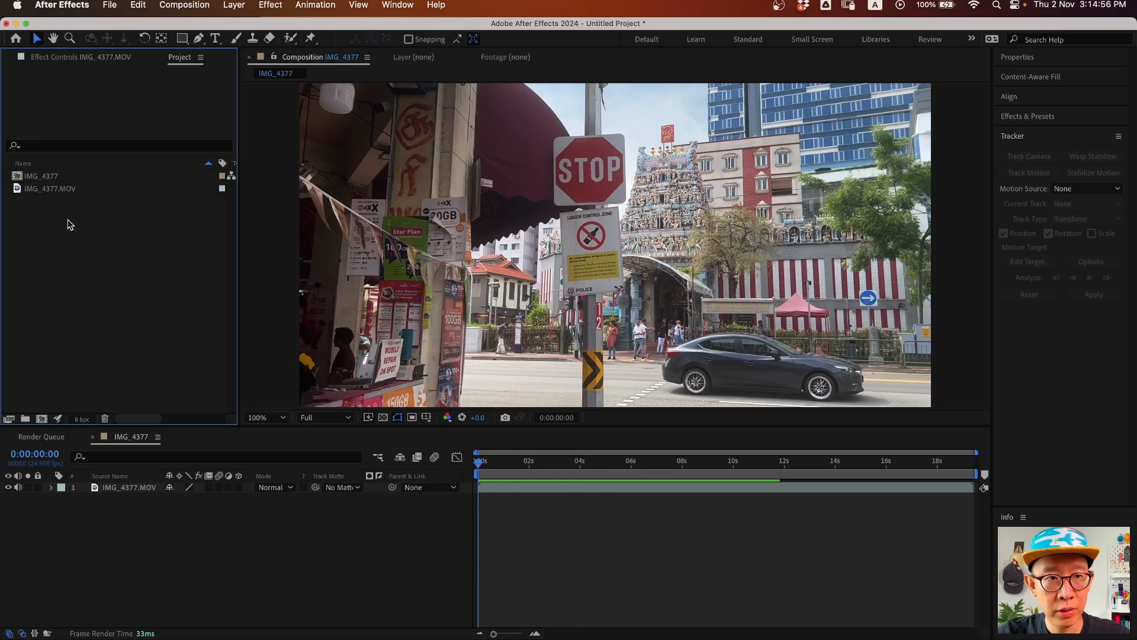
- Import Police_02.png and Police Hand_02.png from the Png folder
double_click(66, 270)
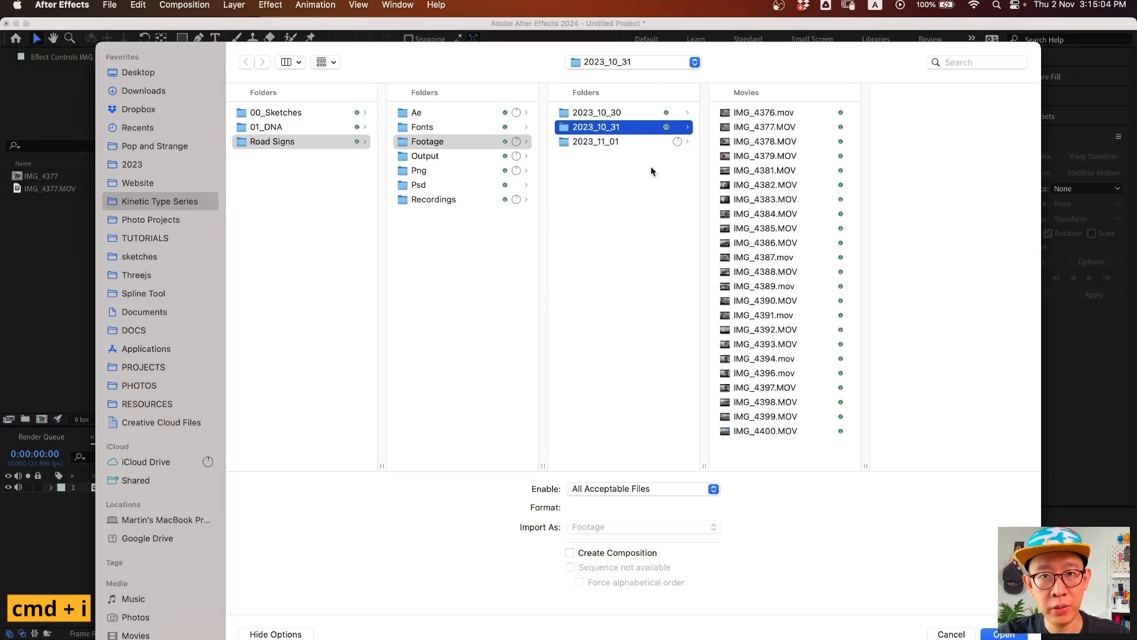
click(449, 172)
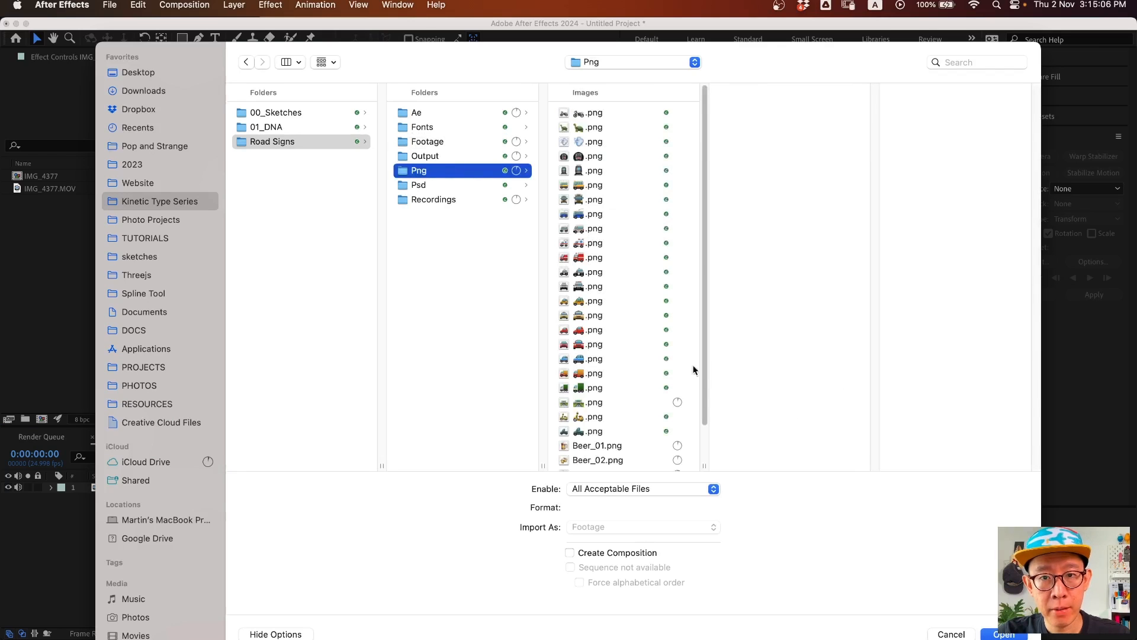
scroll(722, 370, down, 4)
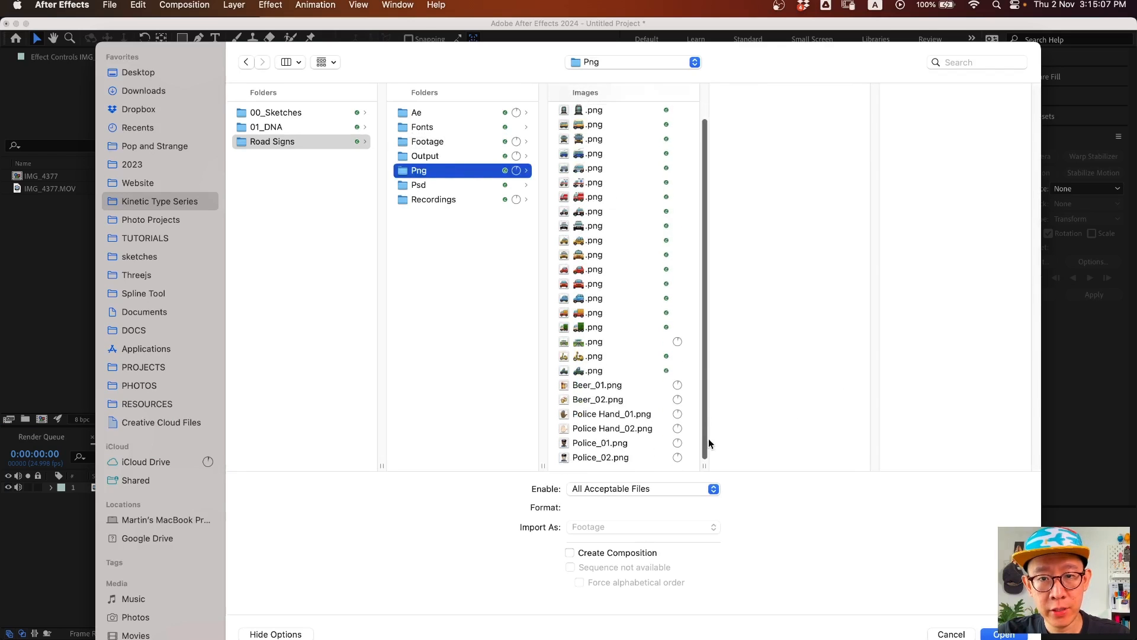
click(601, 457)
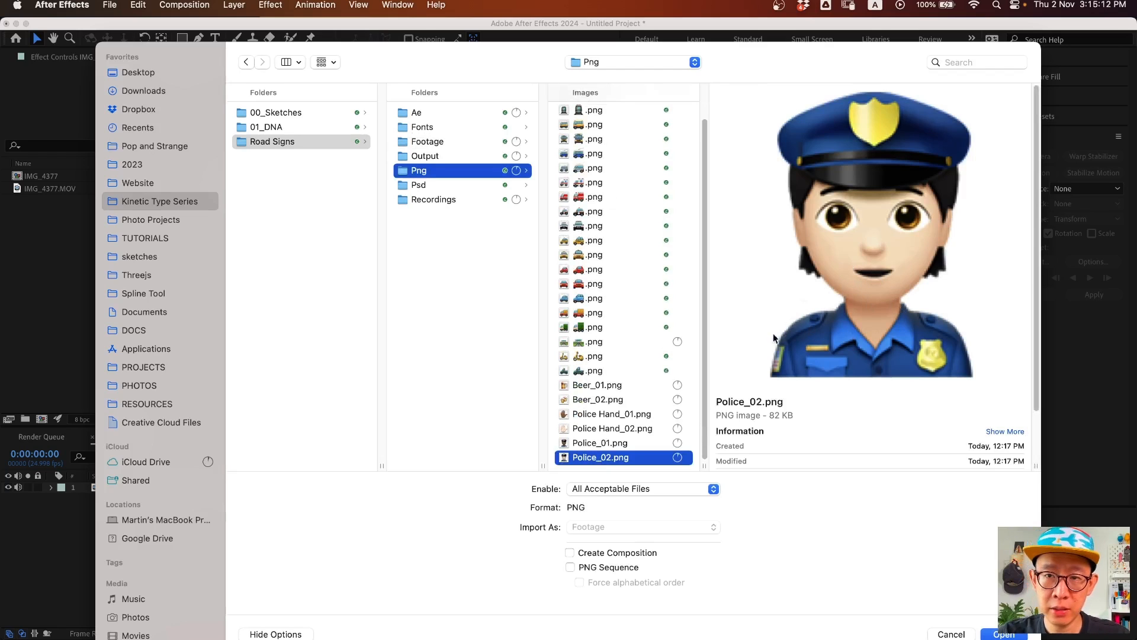
super+click(606, 429)
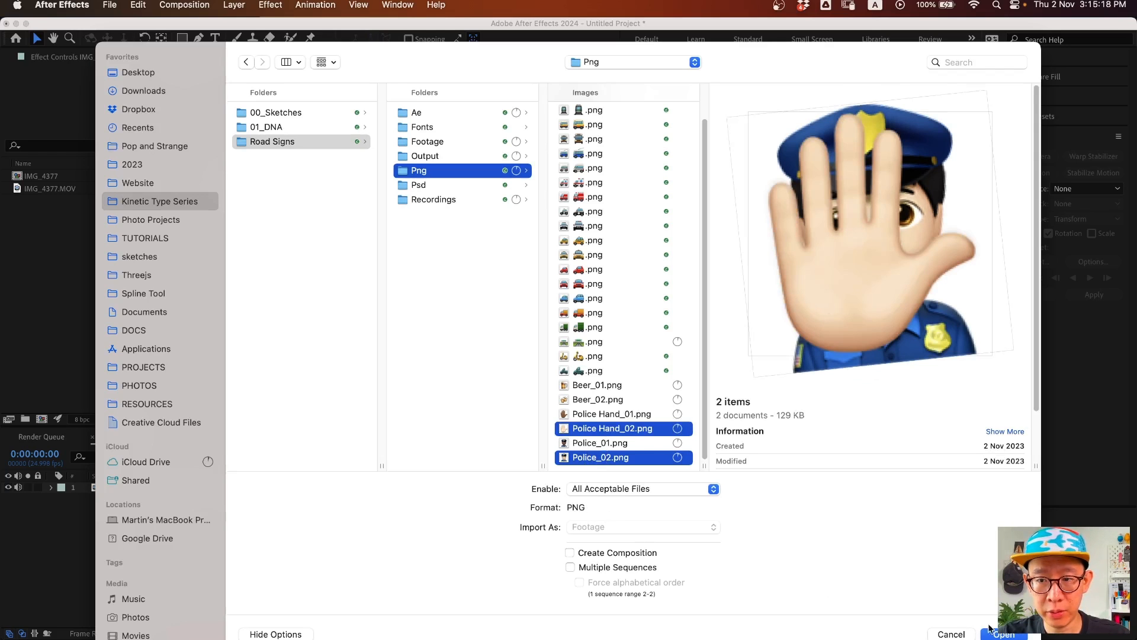
click(1011, 635)
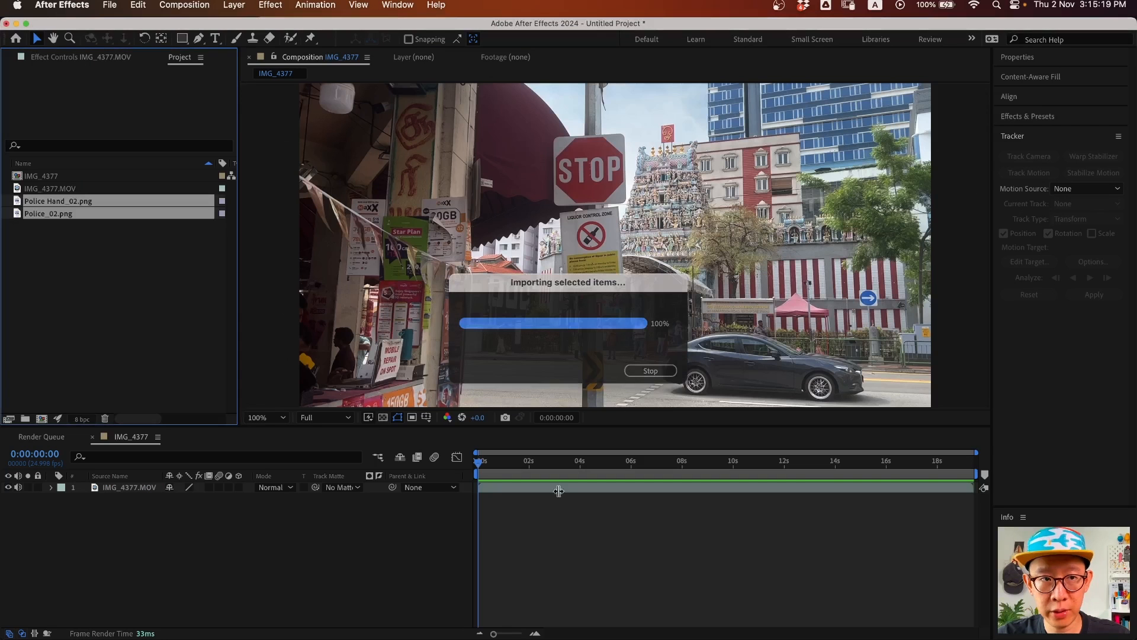
click(82, 285)
- Import Beer_01.png and Beer_02.png from the Png folder
double_click(93, 309)
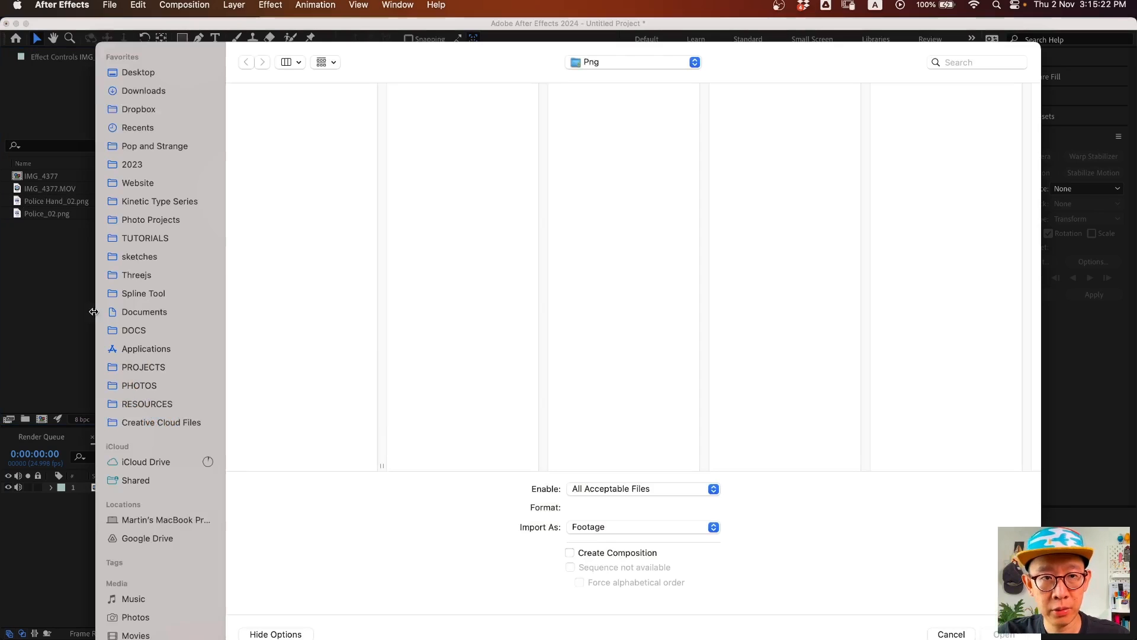
scroll(374, 413, down, 3)
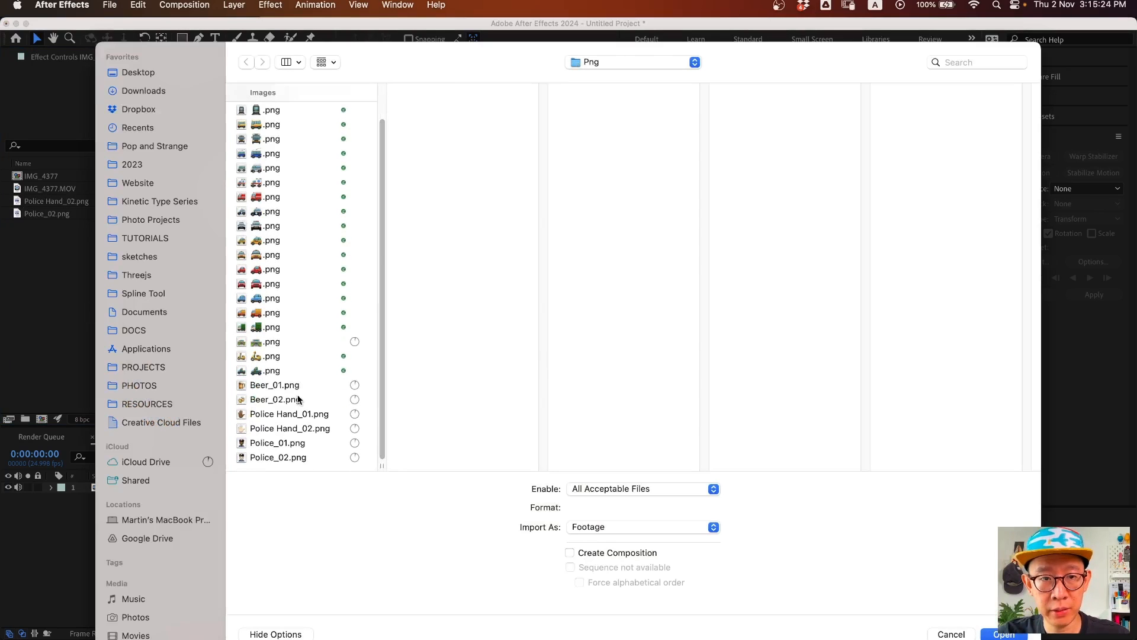
click(302, 388)
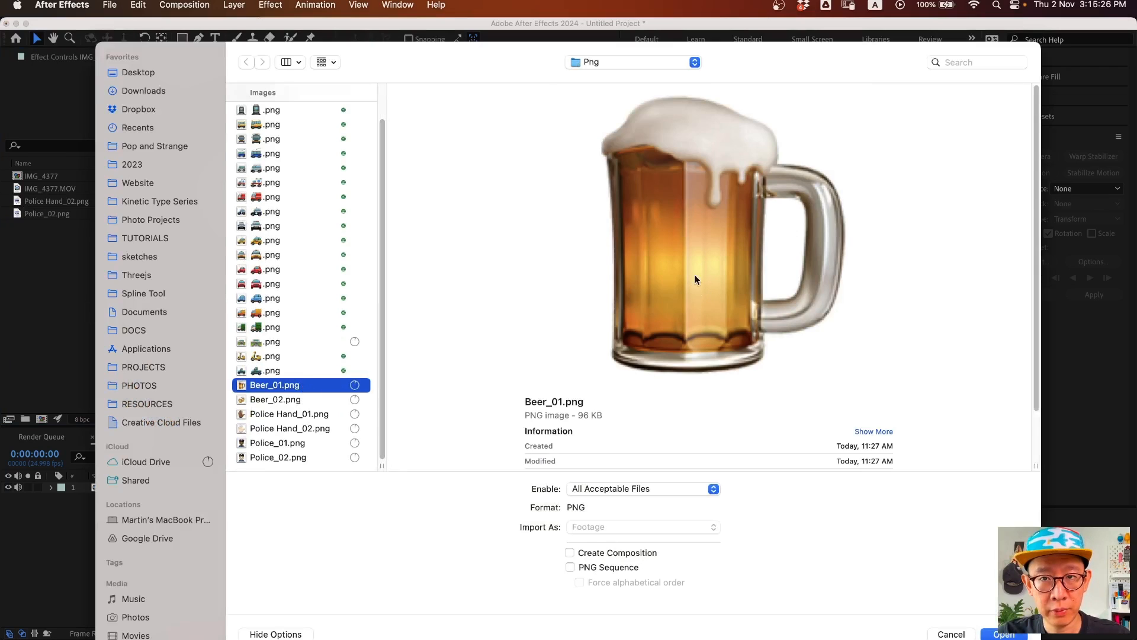
shift+click(288, 400)
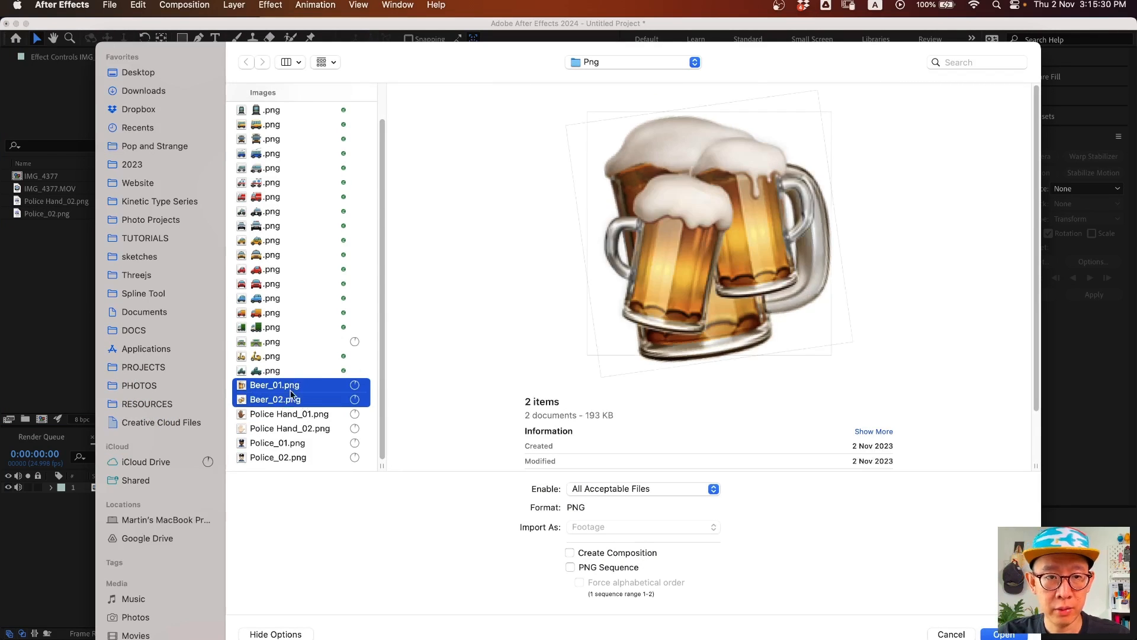
key(Return)
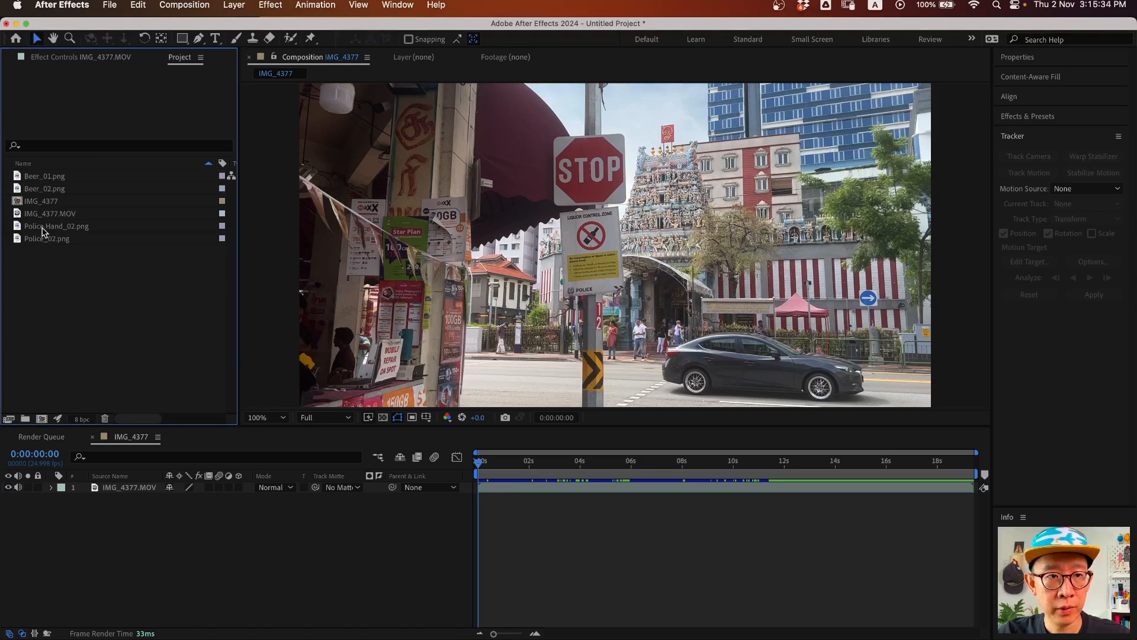
- Create a new composition from Police_02.png
click(41, 227)
click(41, 241)
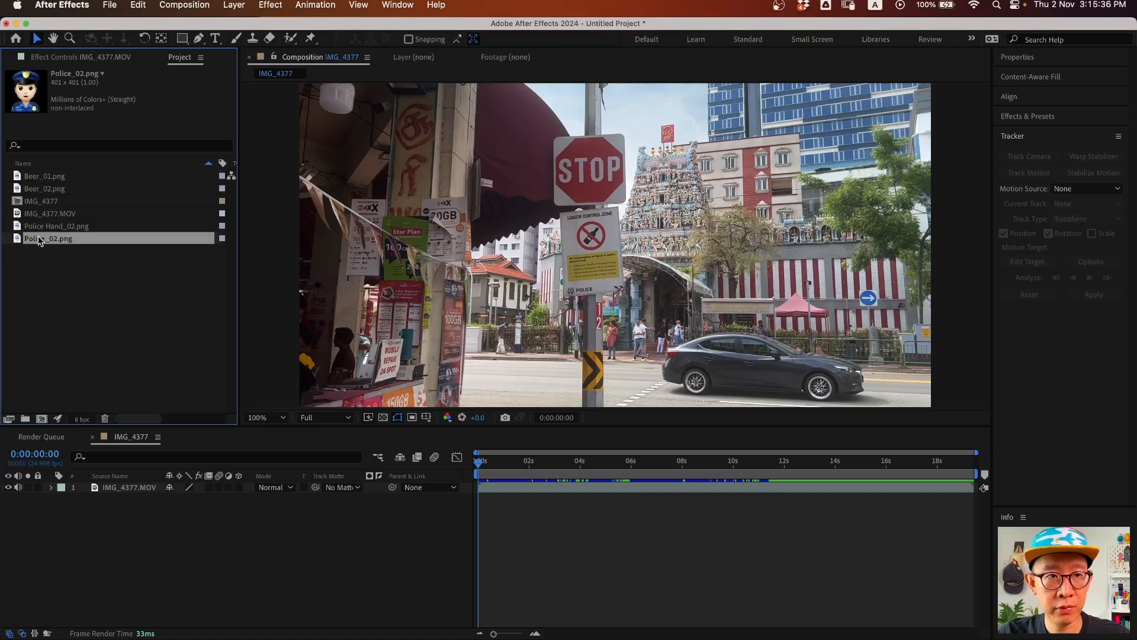
drag(39, 241, 43, 424)
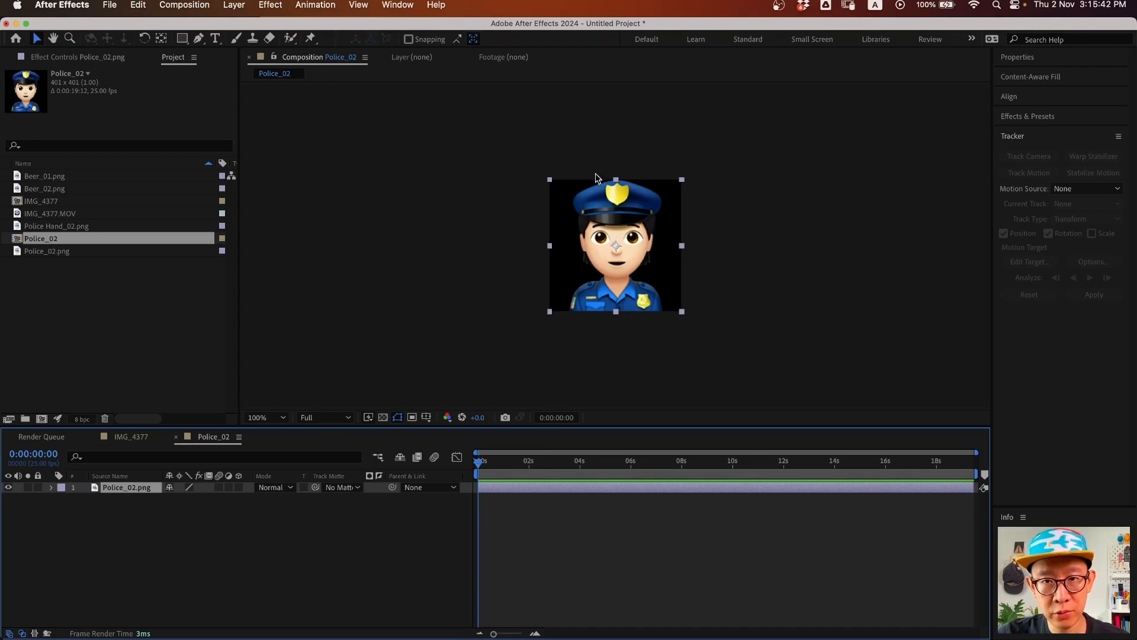
- Resize the Police_02 composition to 700 × 700 in Composition Settings
key(super+k)
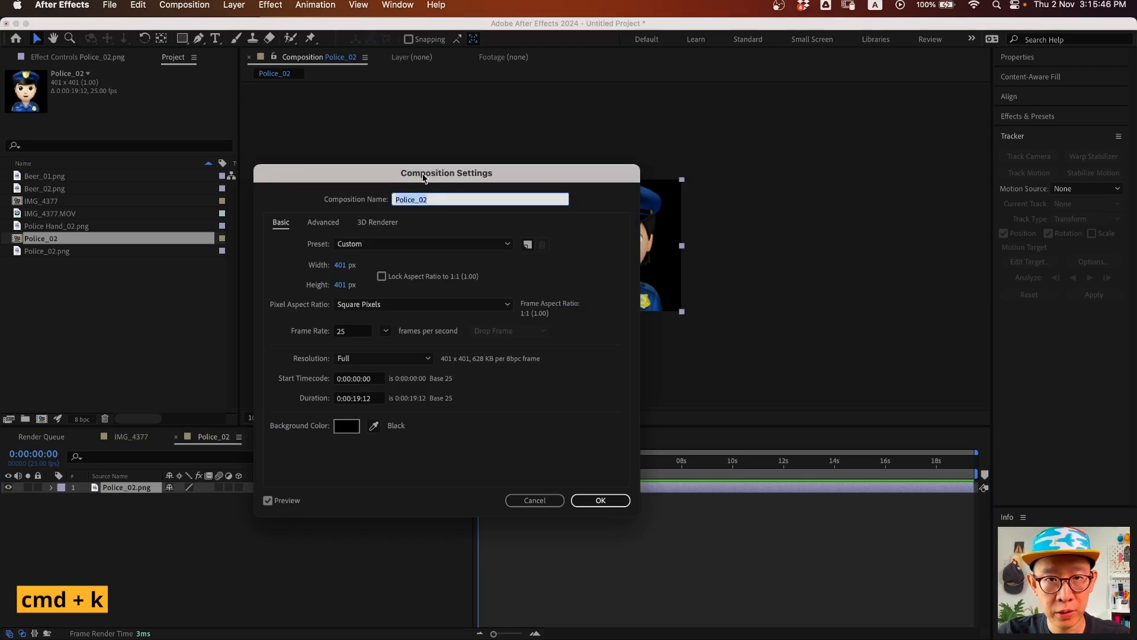
click(381, 276)
drag(340, 265, 415, 271)
drag(523, 173, 361, 206)
drag(178, 299, 181, 303)
click(182, 302)
text(700)
click(436, 533)
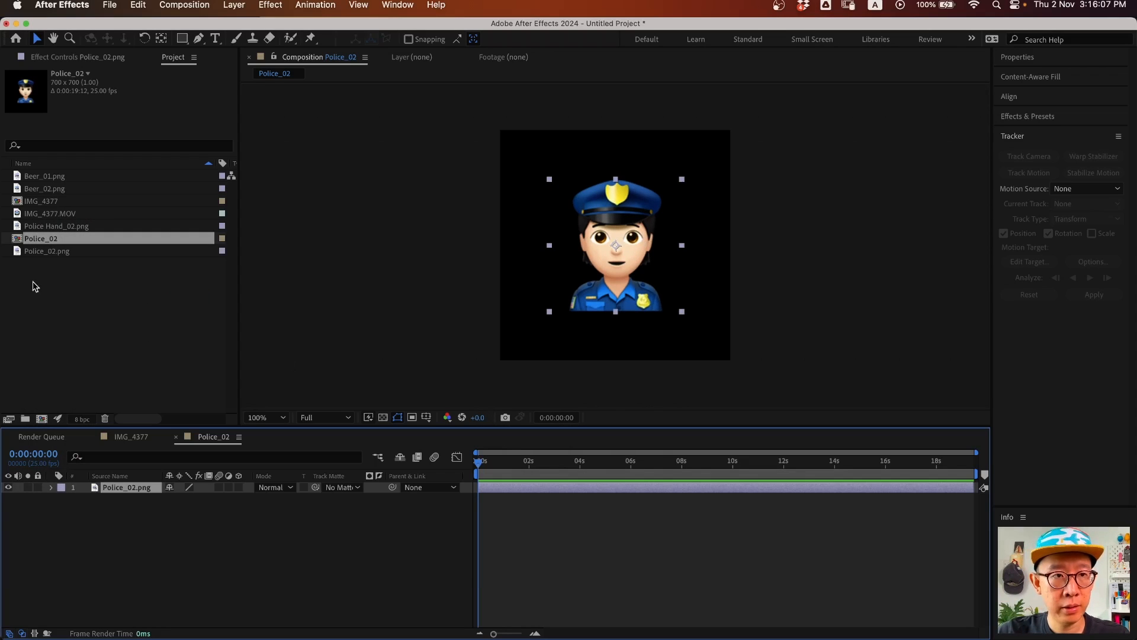
- Add Police Hand_02.png to the comp and place it at the emoji's lower left
click(64, 278)
click(47, 256)
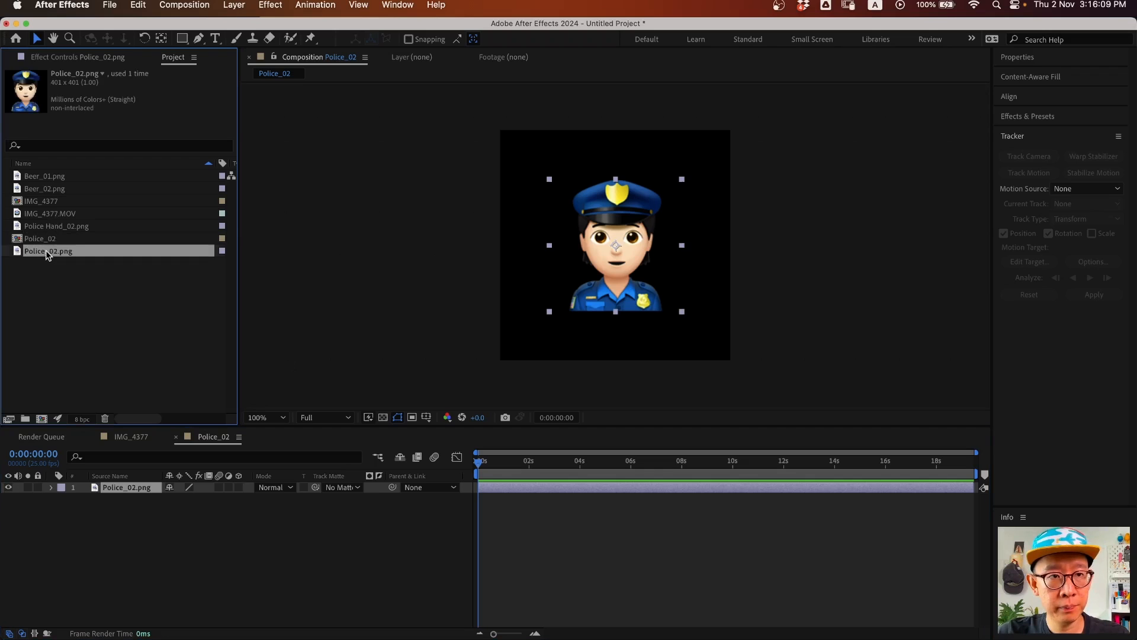
click(58, 228)
drag(59, 228, 149, 487)
drag(621, 257, 574, 292)
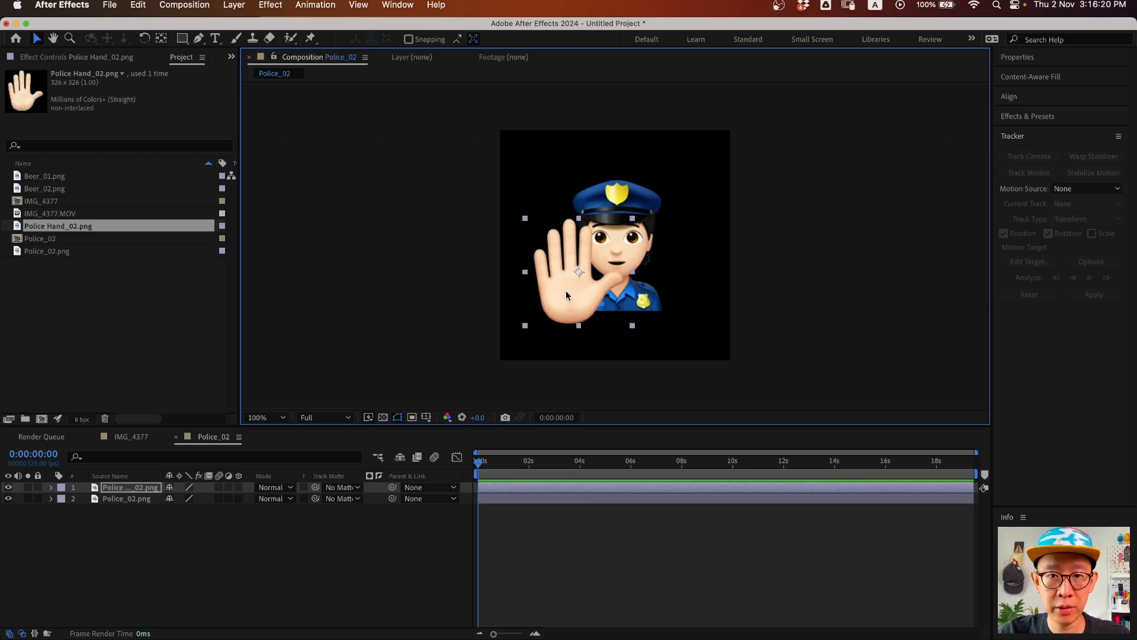
- Try tilting the hand layer to 17 degrees, then undo back to upright
click(128, 489)
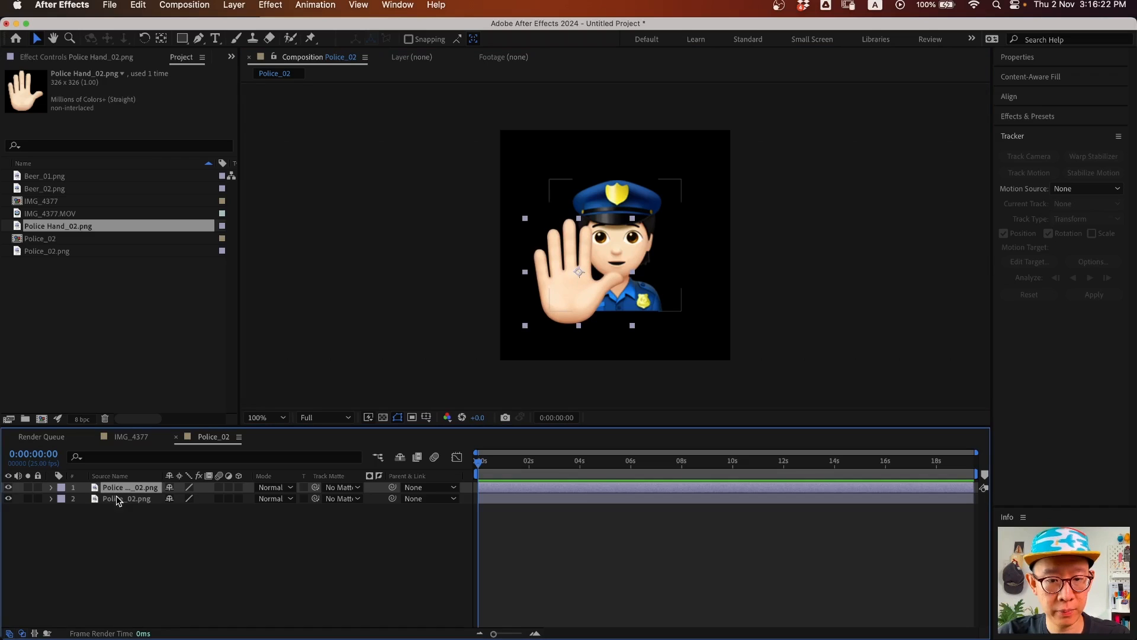
key(r)
drag(181, 499, 208, 492)
key(super+z)
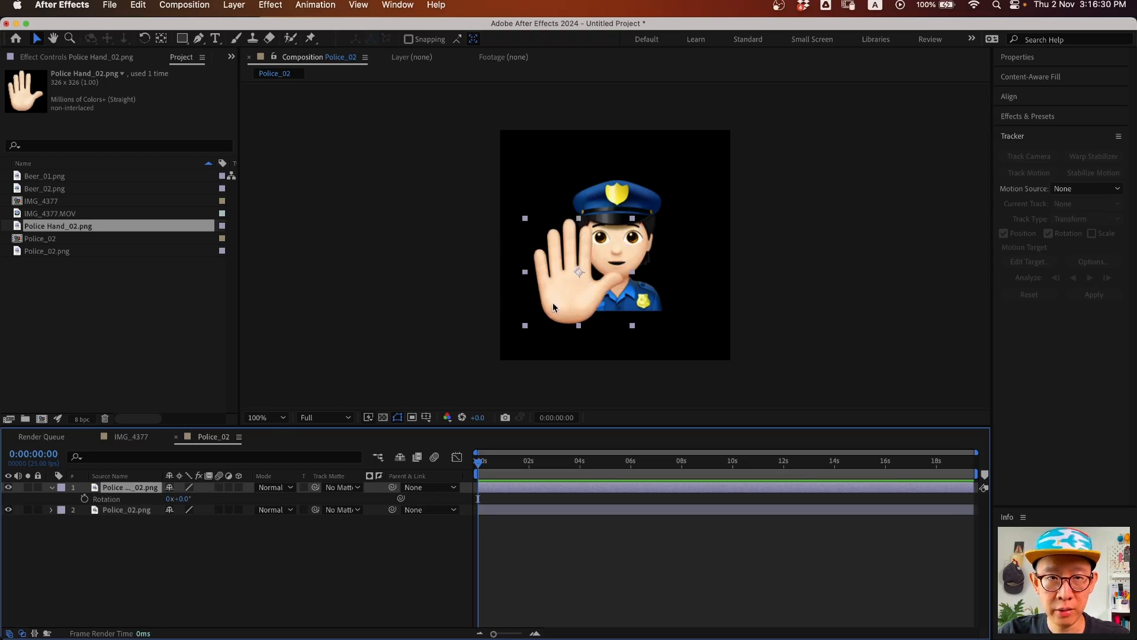
- Move the hand's anchor point to its bottom centre with the Pan Behind tool
click(162, 39)
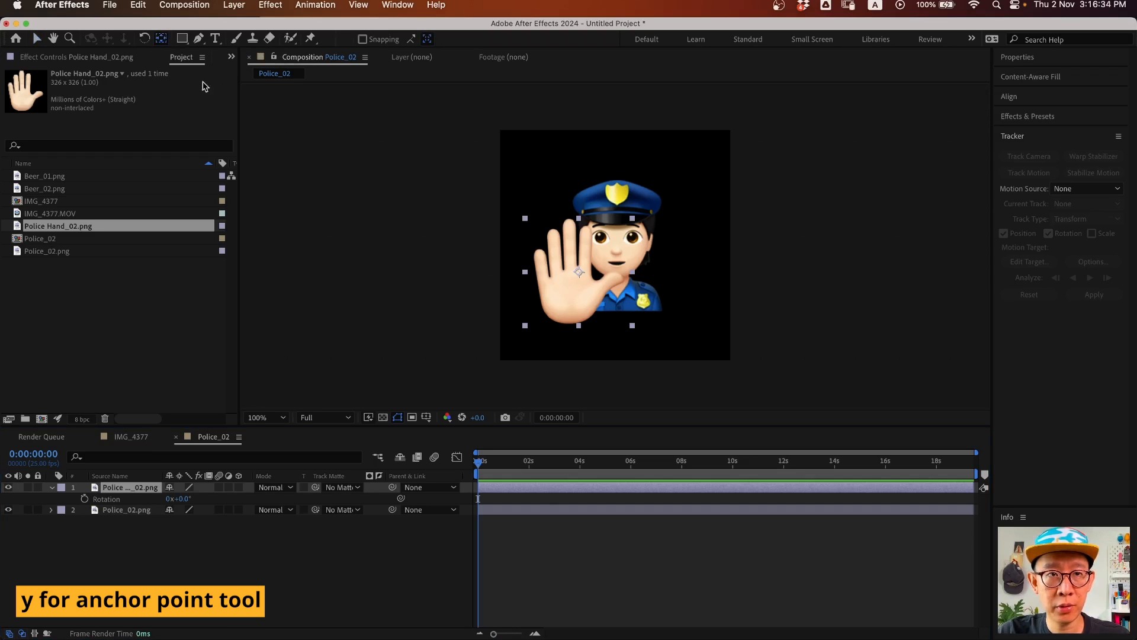
drag(578, 272, 570, 313)
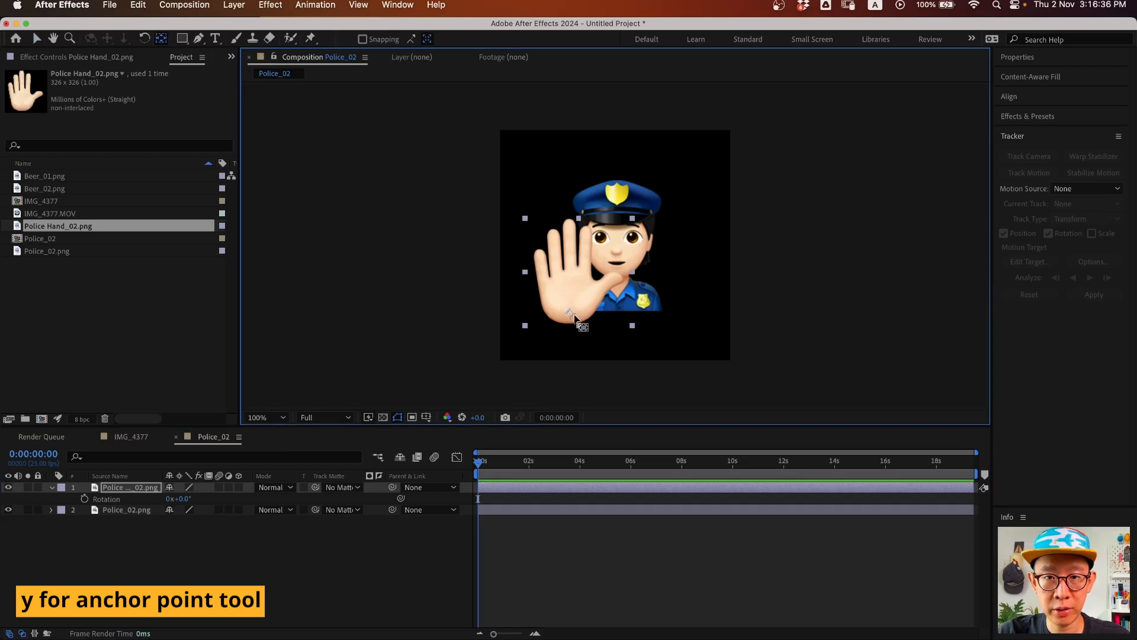
drag(182, 500, 184, 504)
key(super+z)
key(v)
mouse_move(588, 292)
mouse_down()
mouse_move(589, 279)
mouse_move(590, 292)
mouse_up()
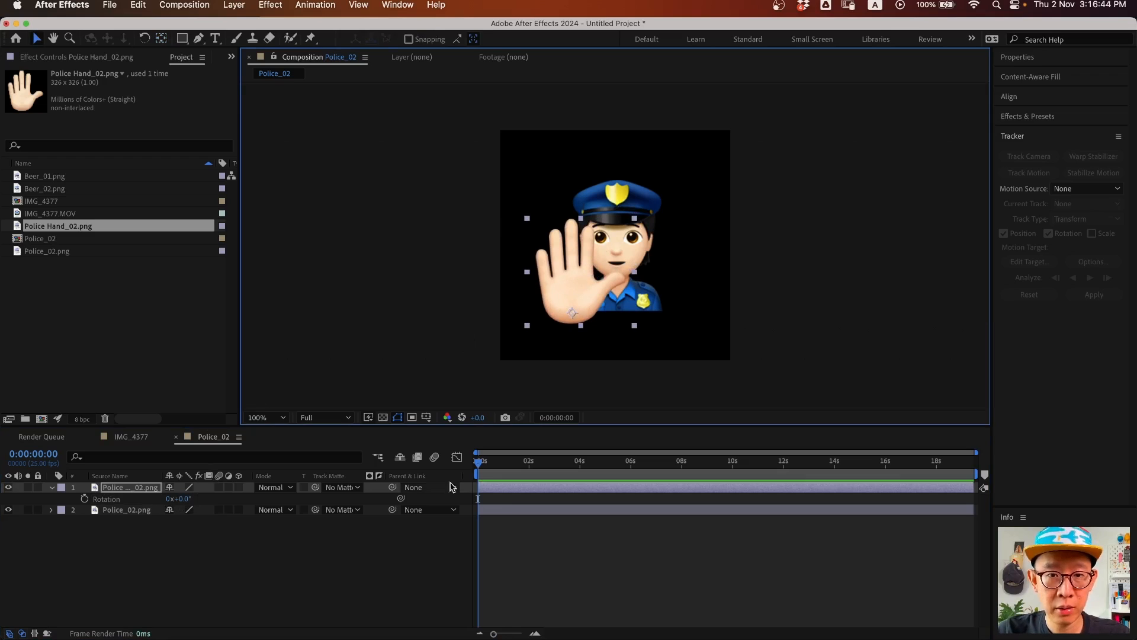
- Show only the hand layer's Scale and Rotation properties using S and Shift+R
click(126, 490)
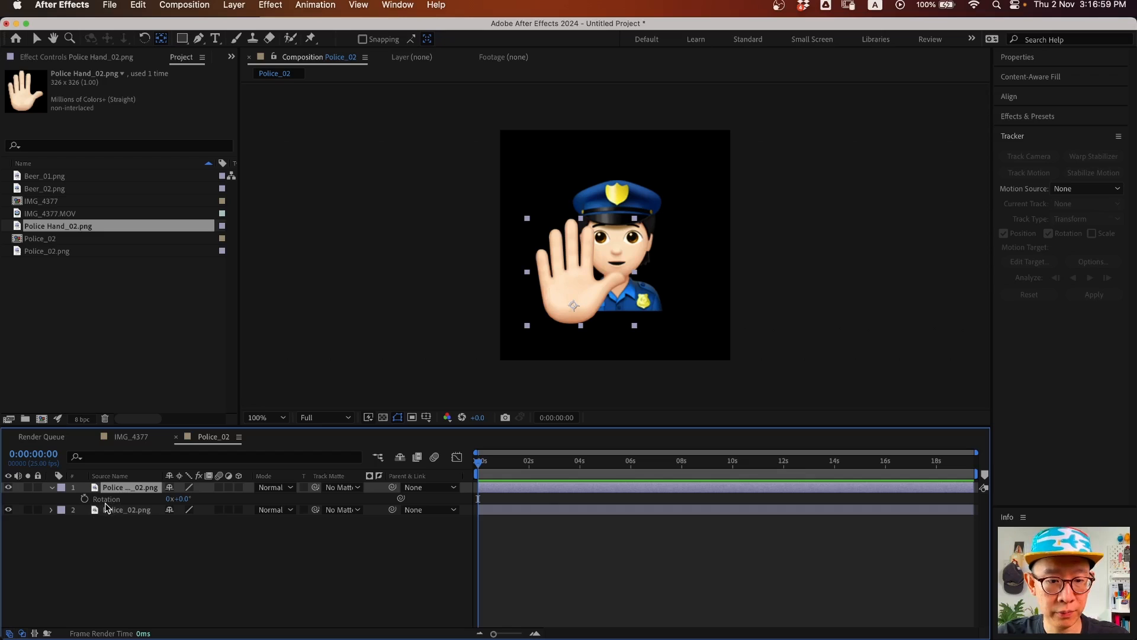
key(shift+s)
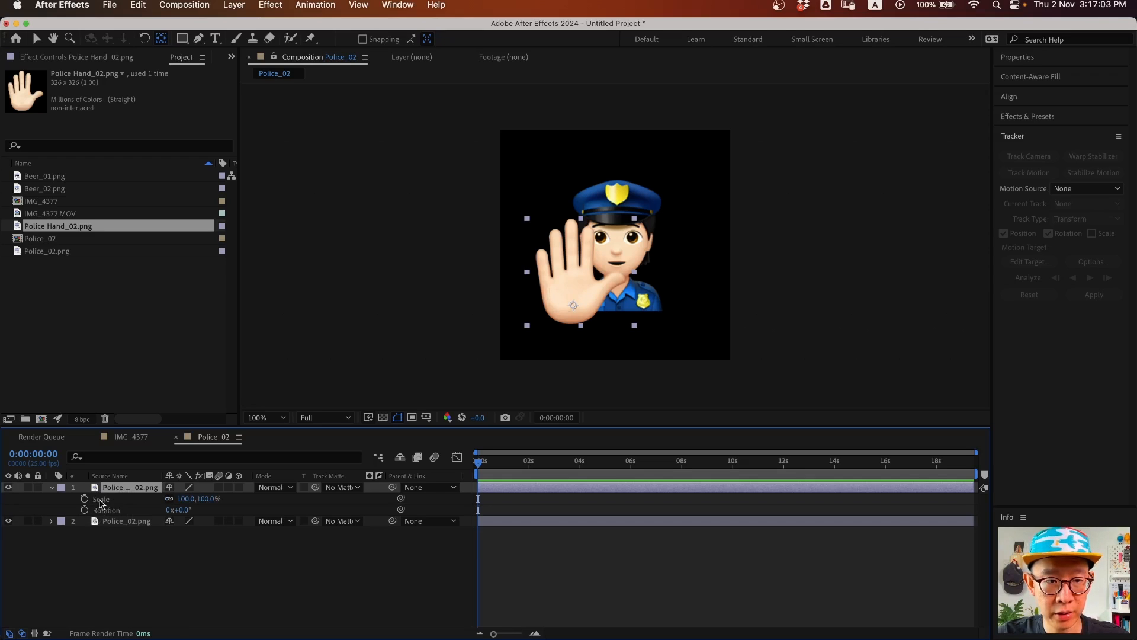
click(52, 486)
click(52, 487)
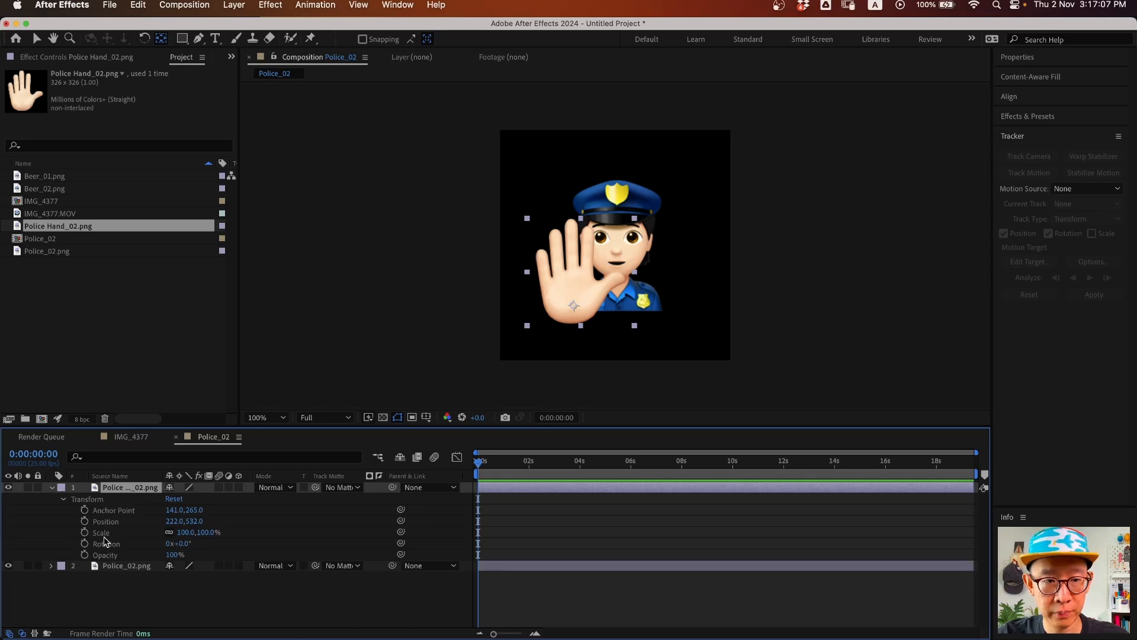
key(s)
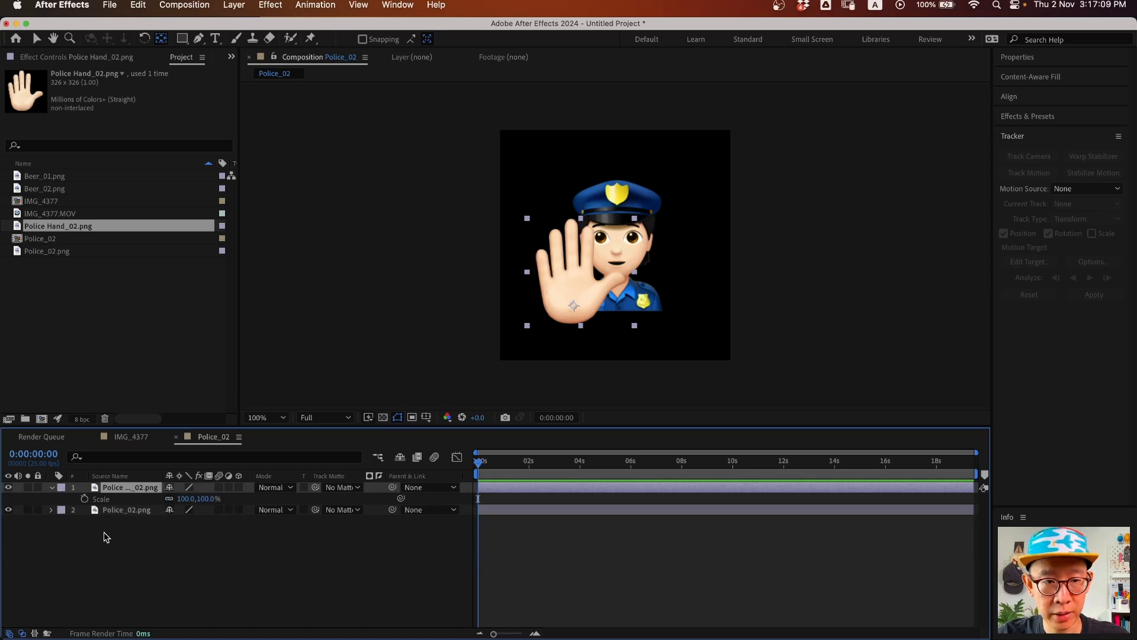
key(shift+r)
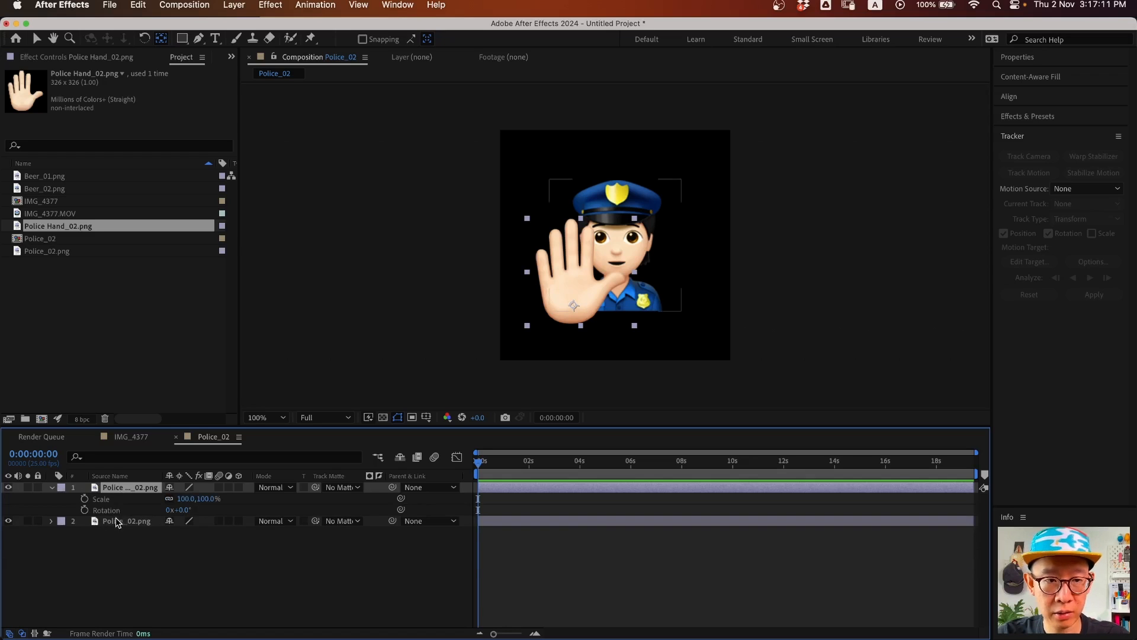
- Keyframe the hand's Scale, making it smaller at the start of the animation
click(85, 499)
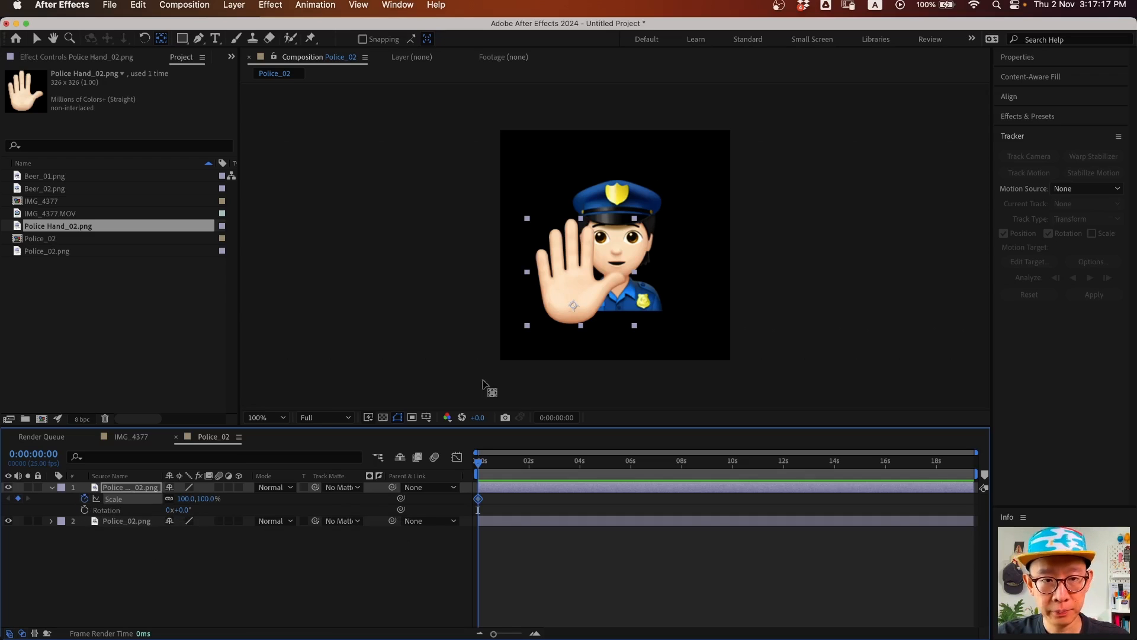
drag(183, 499, 178, 498)
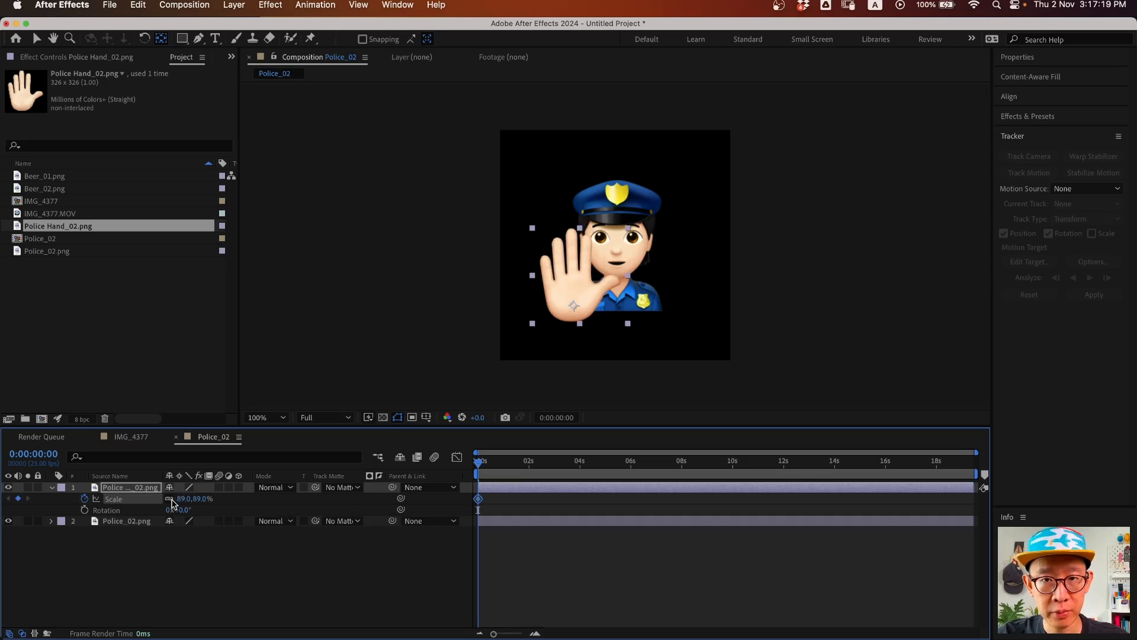
key(v)
drag(589, 293, 580, 295)
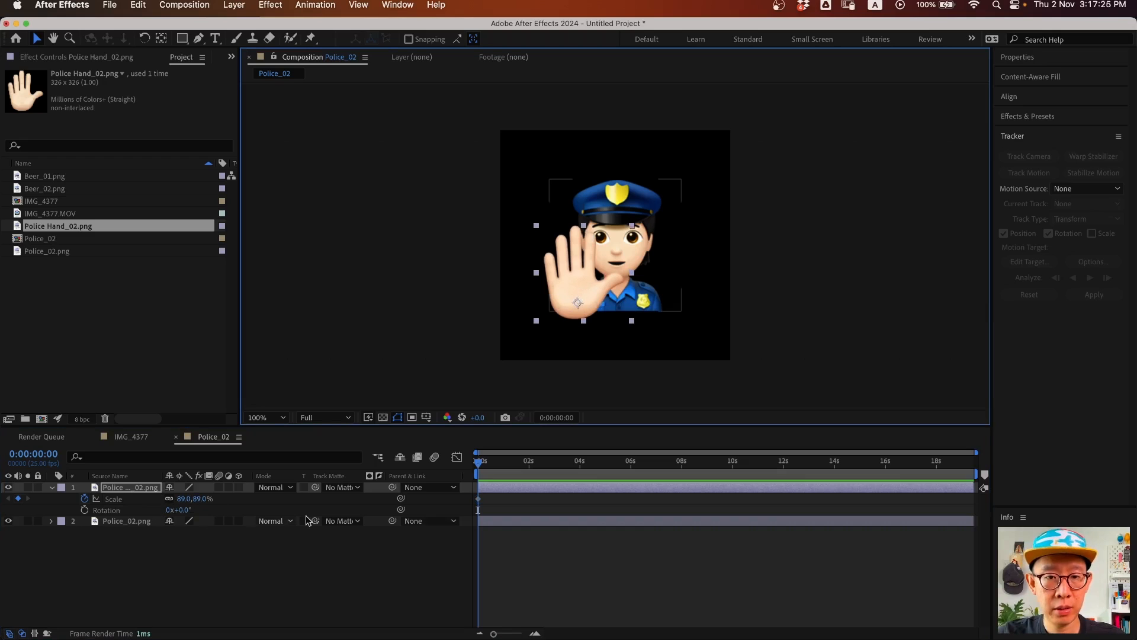
drag(479, 500, 504, 498)
key(equal)
key(equal)
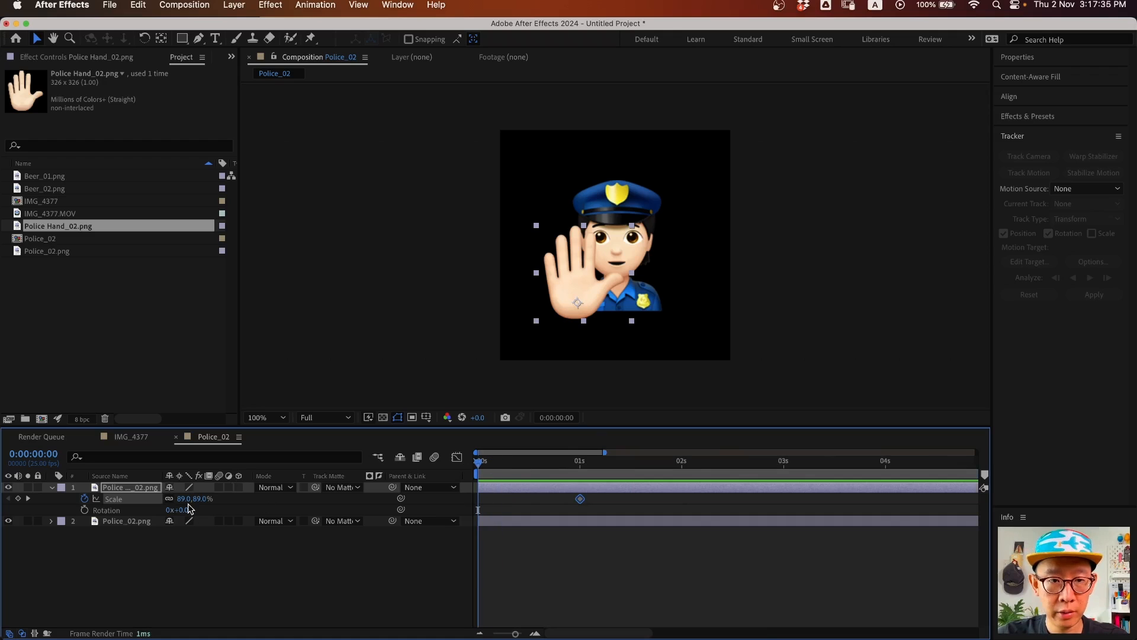
drag(179, 498, 169, 499)
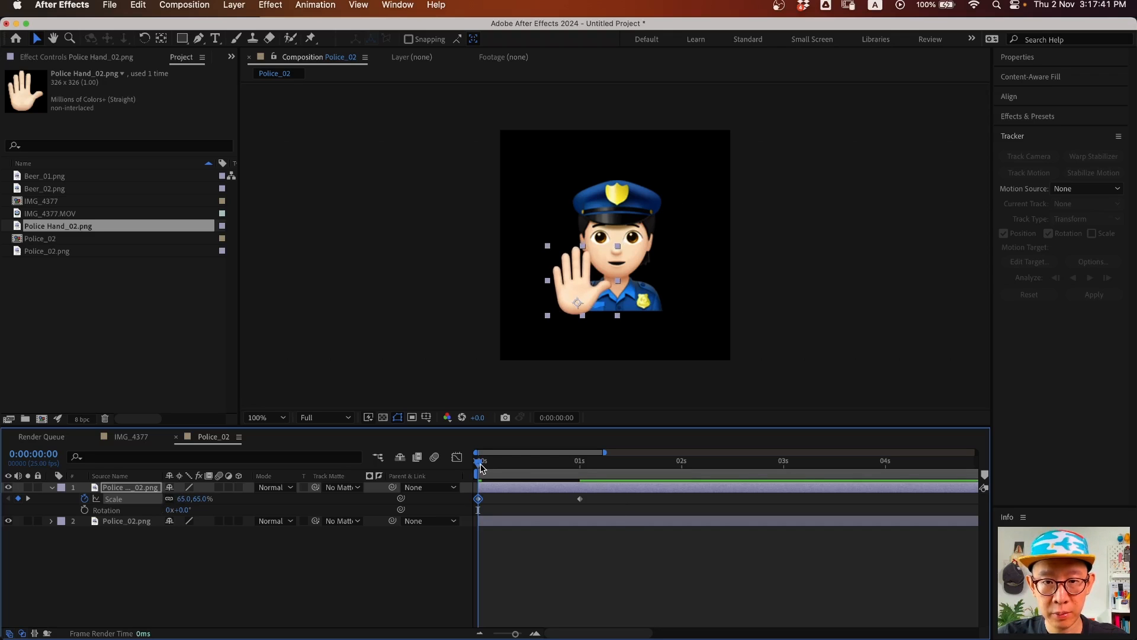
- Set the end Scale keyframe to 82% at frame 12 and add a Rotation keyframe at frame 17
drag(481, 467, 529, 468)
drag(580, 500, 526, 473)
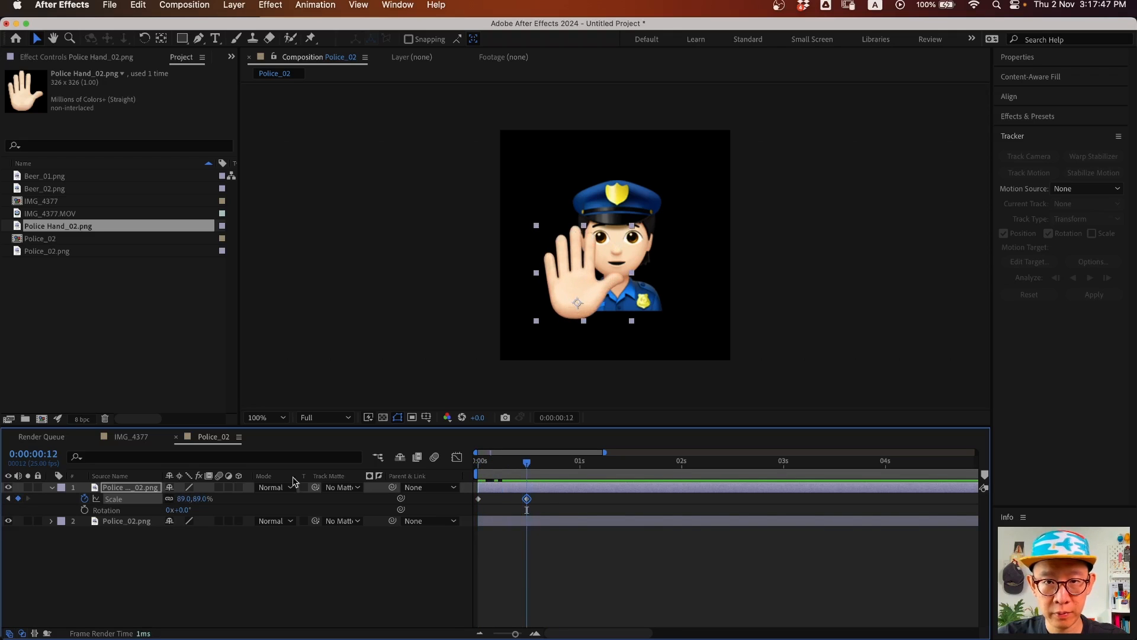
drag(181, 499, 171, 499)
drag(478, 471, 543, 470)
drag(580, 277, 582, 274)
mouse_move(554, 473)
mouse_down()
mouse_move(496, 475)
mouse_move(559, 477)
mouse_move(548, 480)
mouse_up()
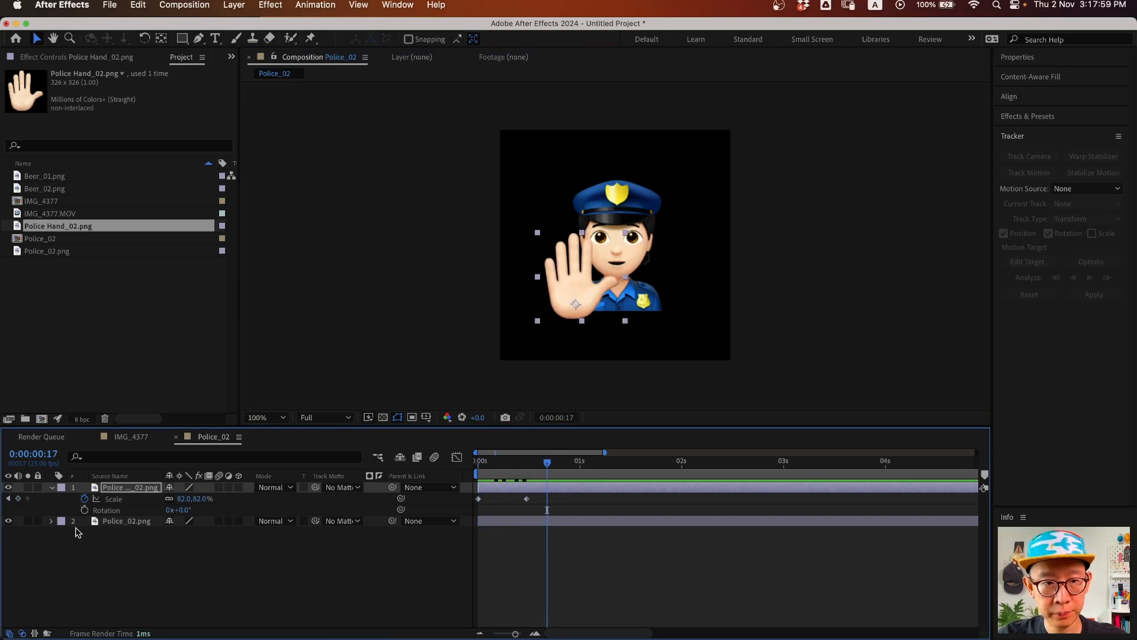
click(84, 510)
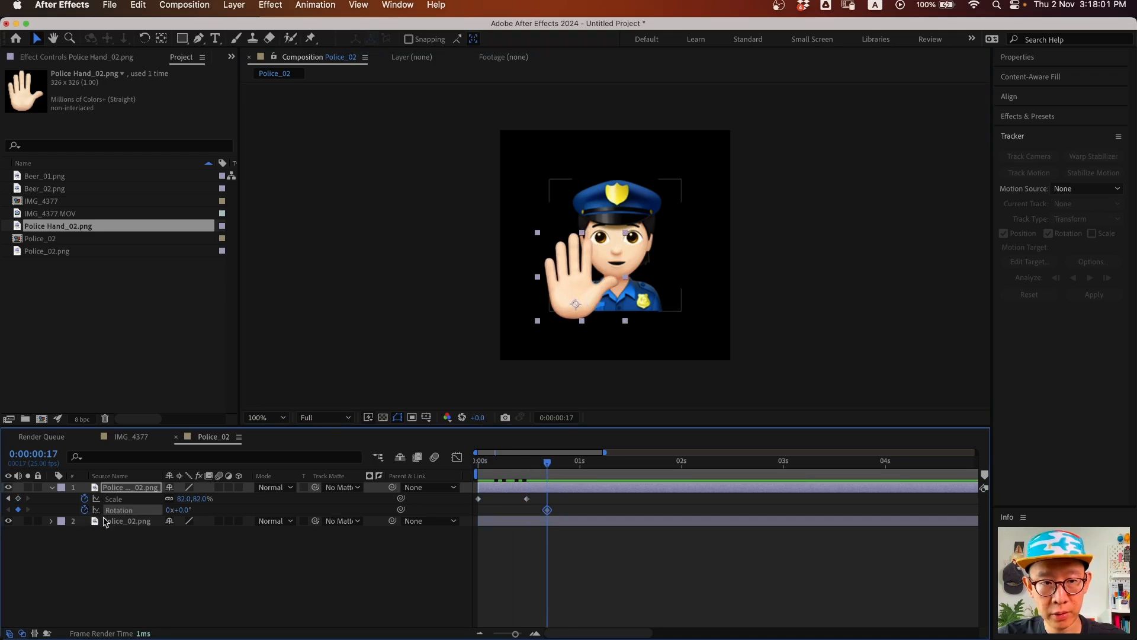
- Tilt the hand to -19 degrees at the 1 second mark
drag(548, 463, 579, 464)
key(equal)
key(space)
drag(580, 515, 746, 519)
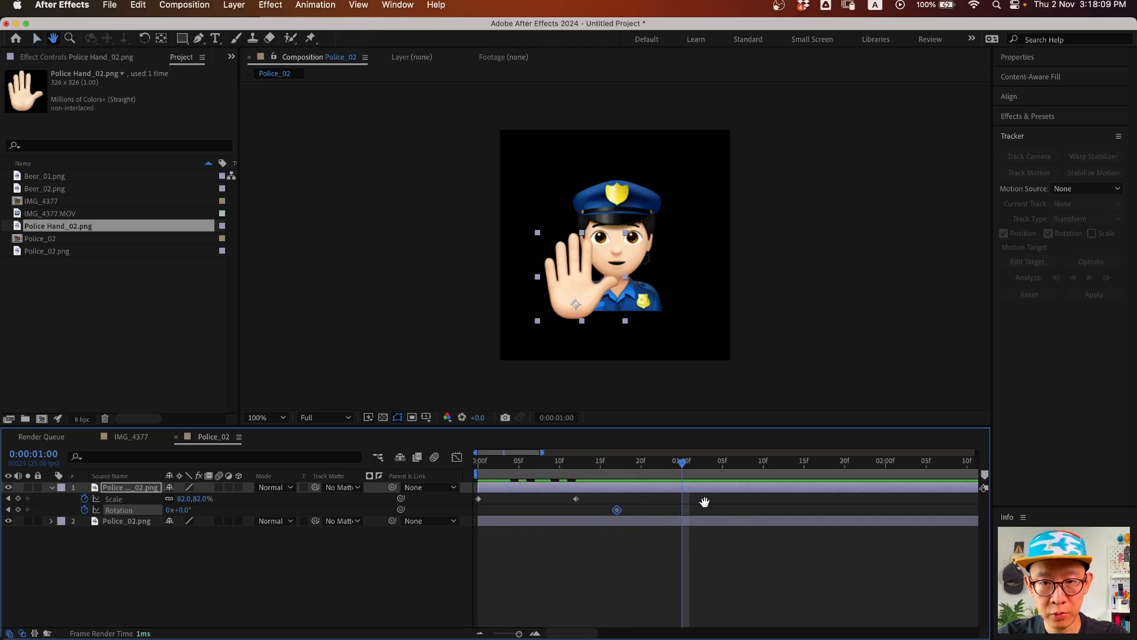
drag(644, 469, 680, 472)
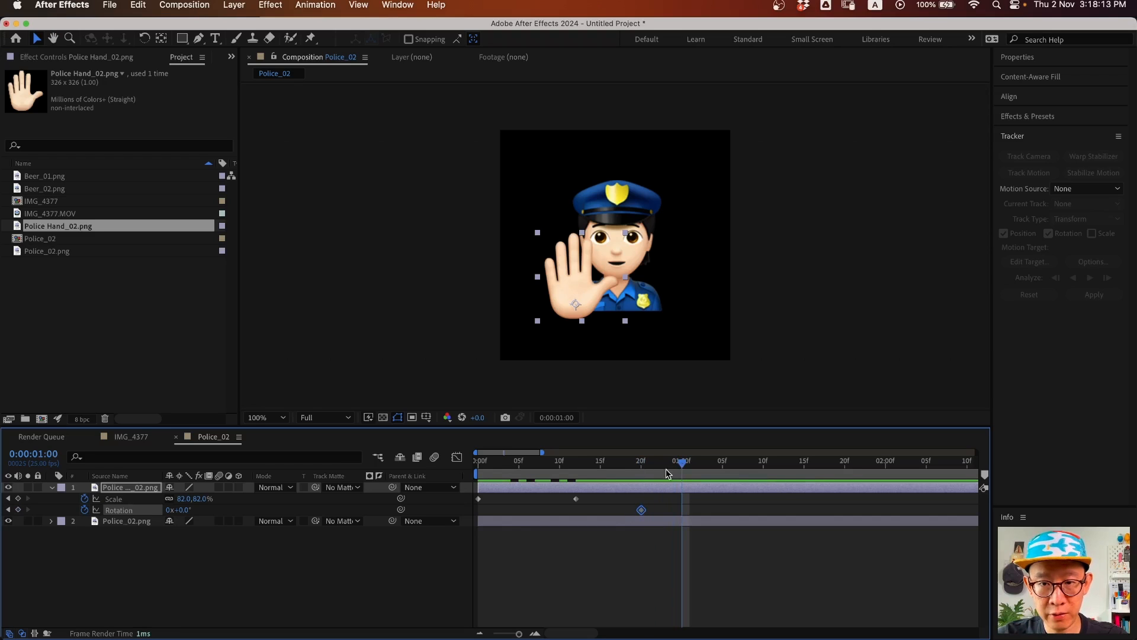
drag(184, 511, 216, 511)
click(715, 470)
- Tilt the hand the other way at 1:05 and repeat the two wave keyframes at 1:10
click(719, 471)
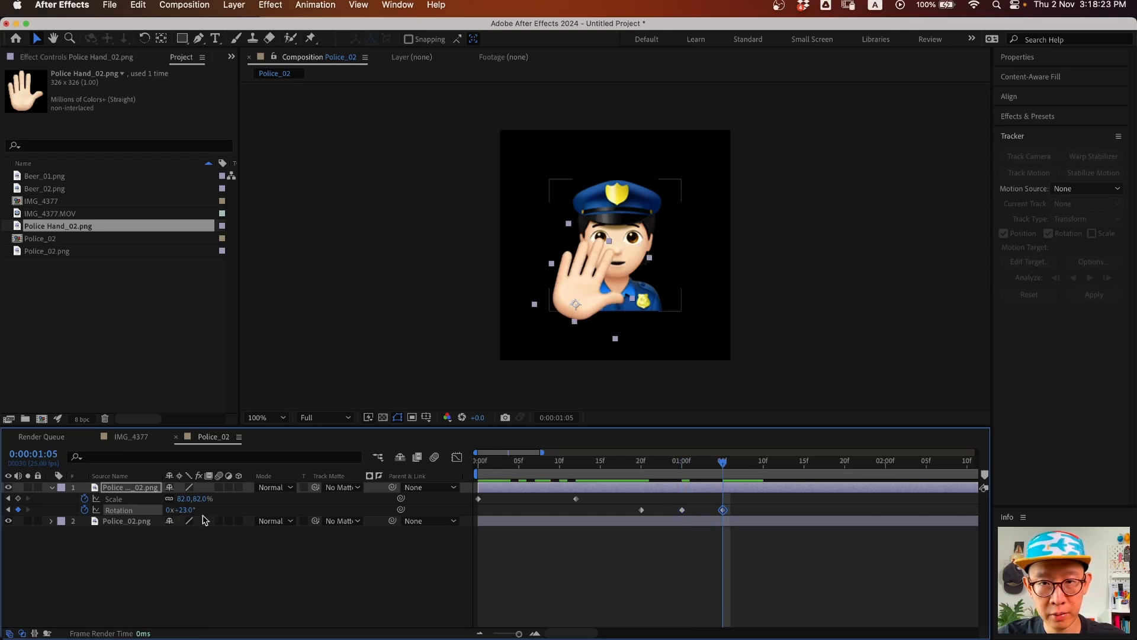
click(763, 470)
drag(744, 514, 681, 527)
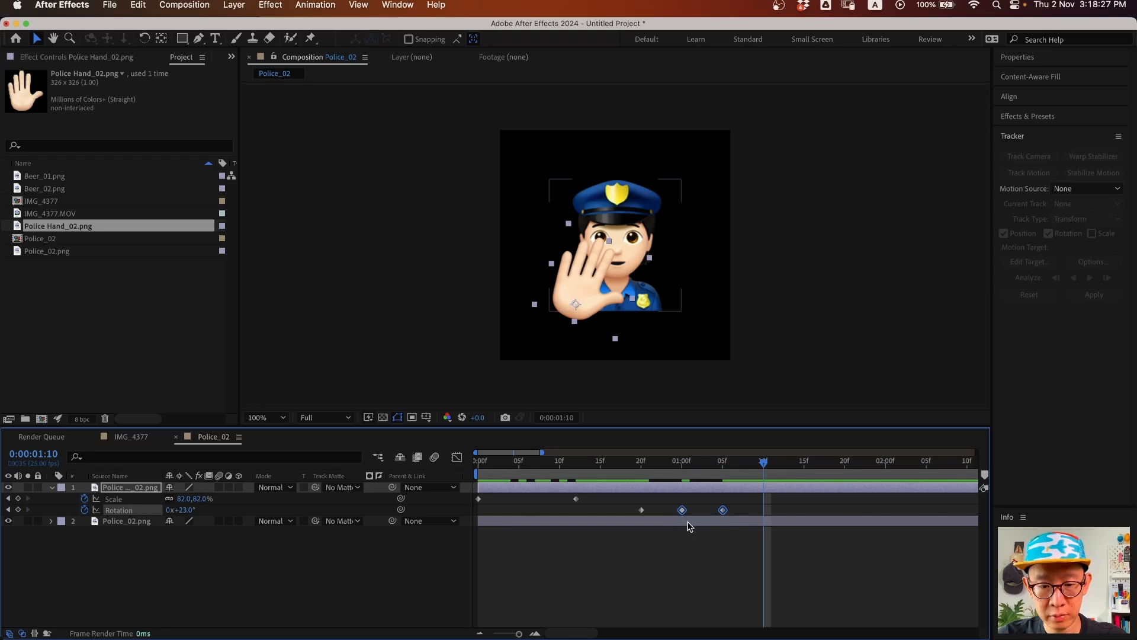
key(super+v)
drag(627, 465, 845, 474)
- Copy the upright 0° rotation keyframe to 1:20 and select all keyframes
click(642, 510)
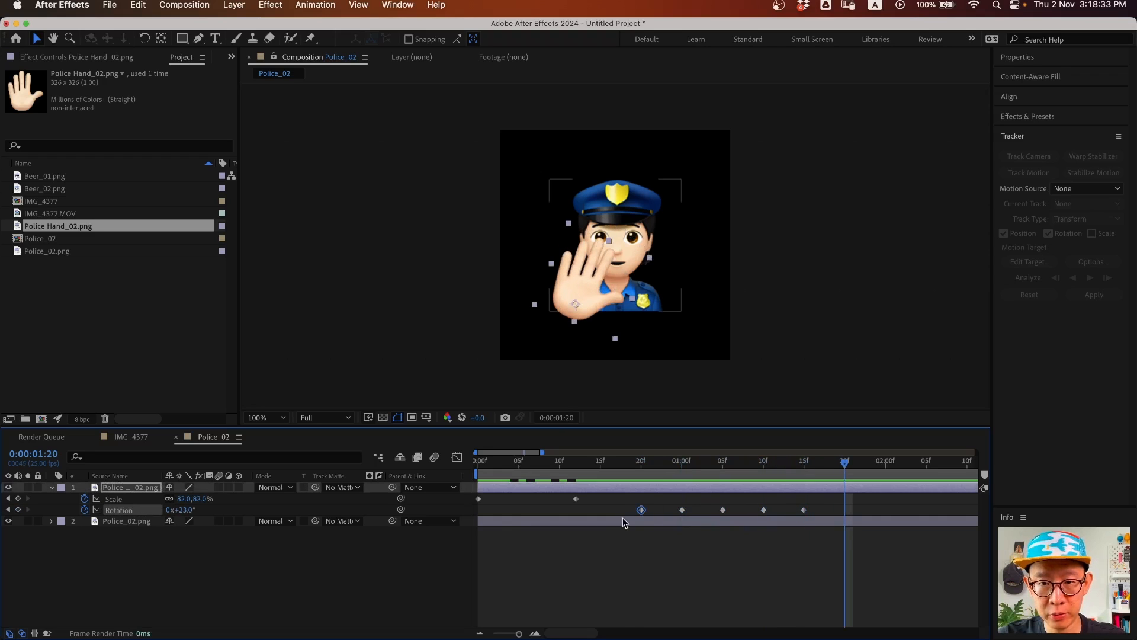
key(super+c)
key(super+v)
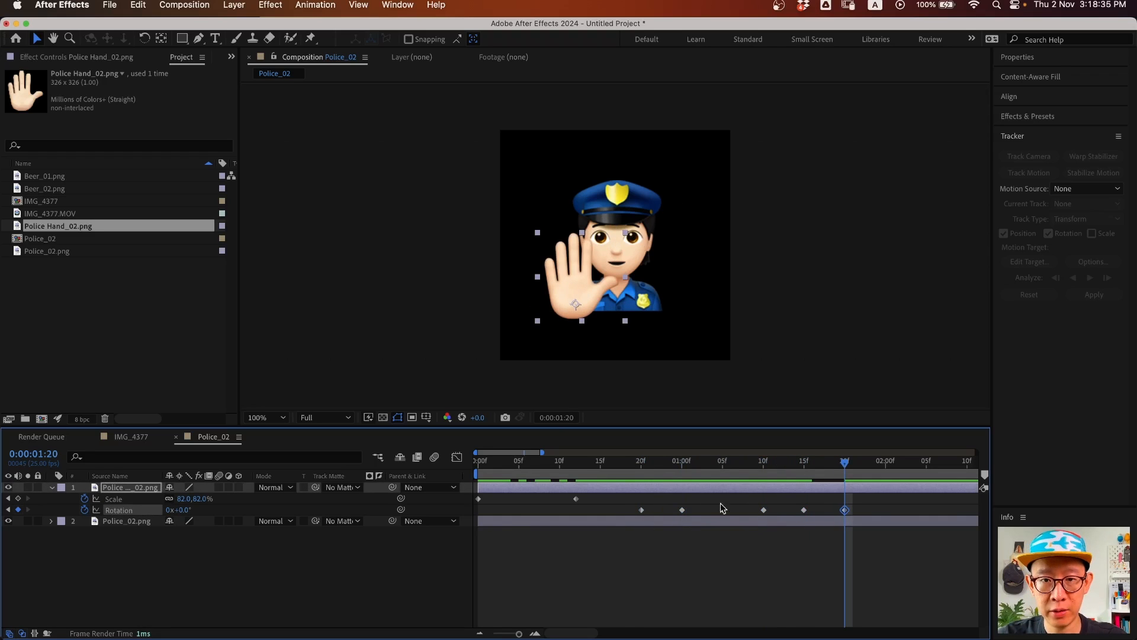
drag(872, 498, 437, 550)
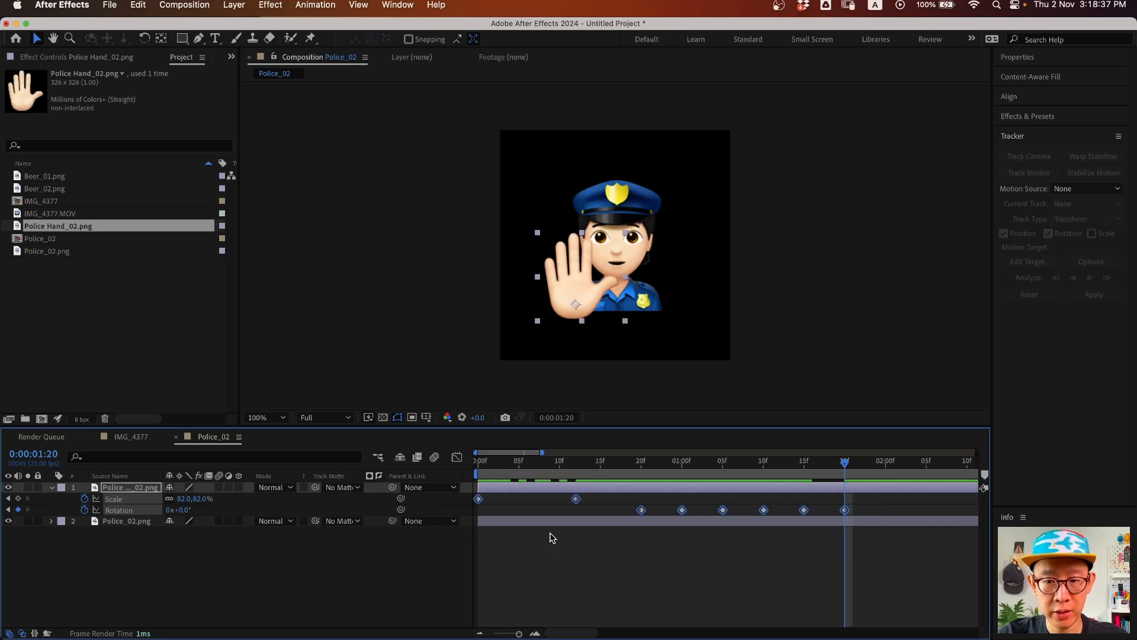
- Apply Easy Ease to all of the hand's Scale and Rotation keyframes and play it back
key(F9)
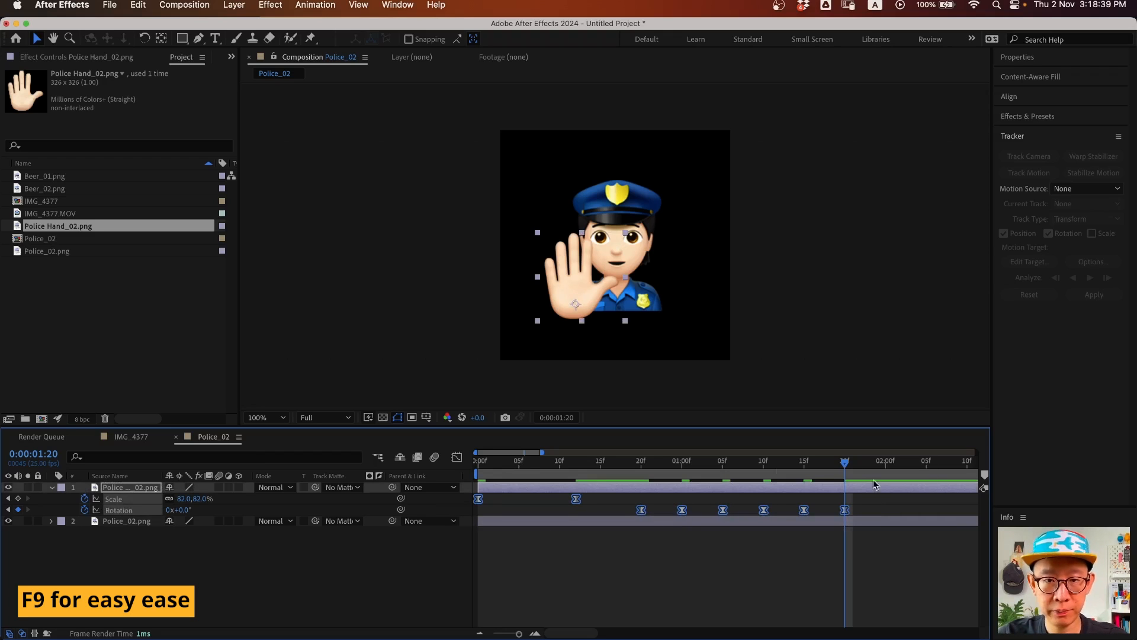
right_click(575, 501)
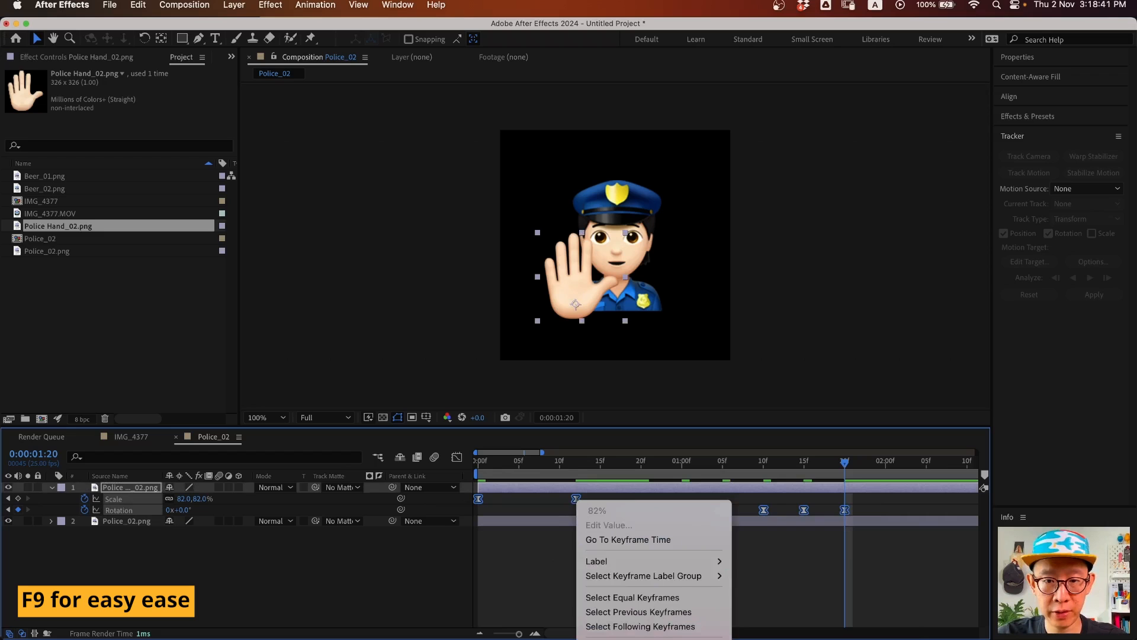
mouse_move(652, 637)
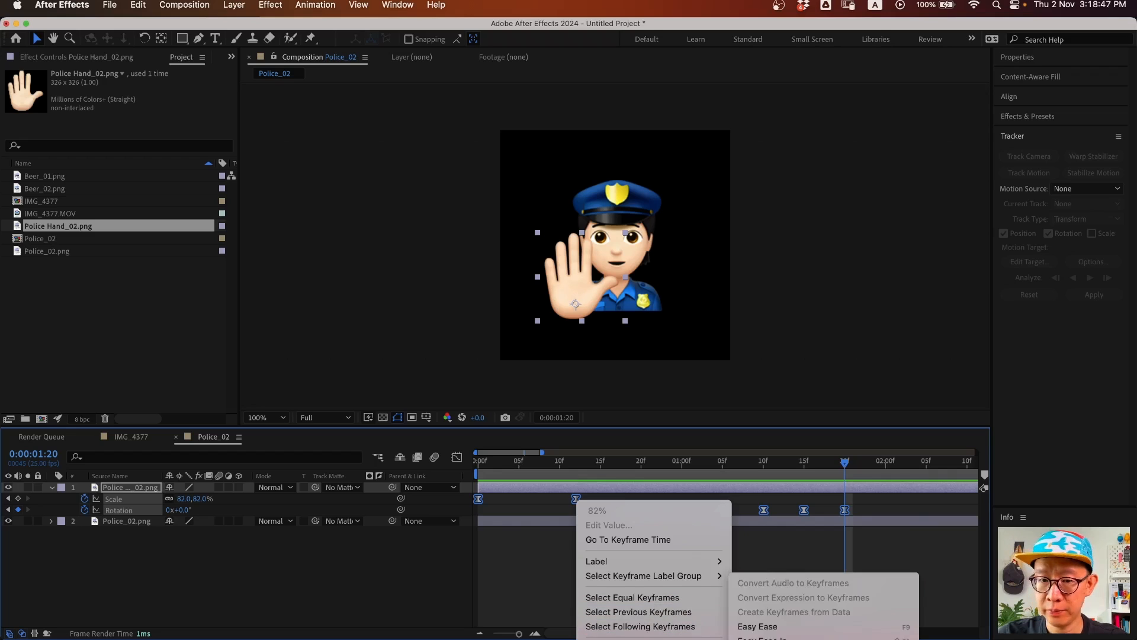
click(778, 627)
key(space)
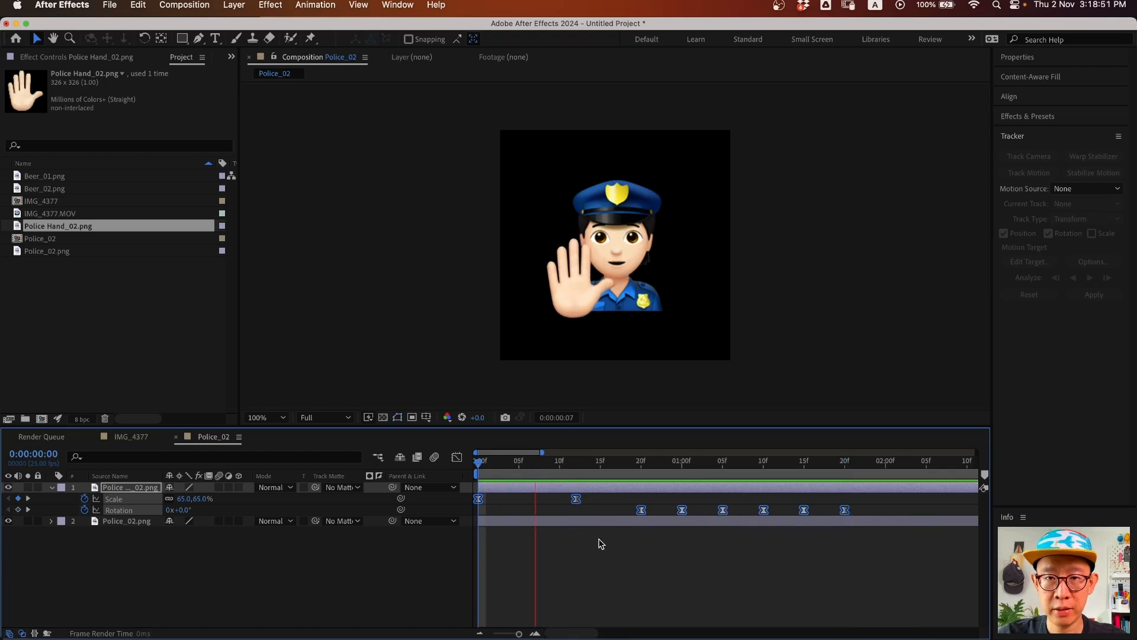
- Add a Scale keyframe at 2 seconds and paste the 65% keyframe at 2:05
key(space)
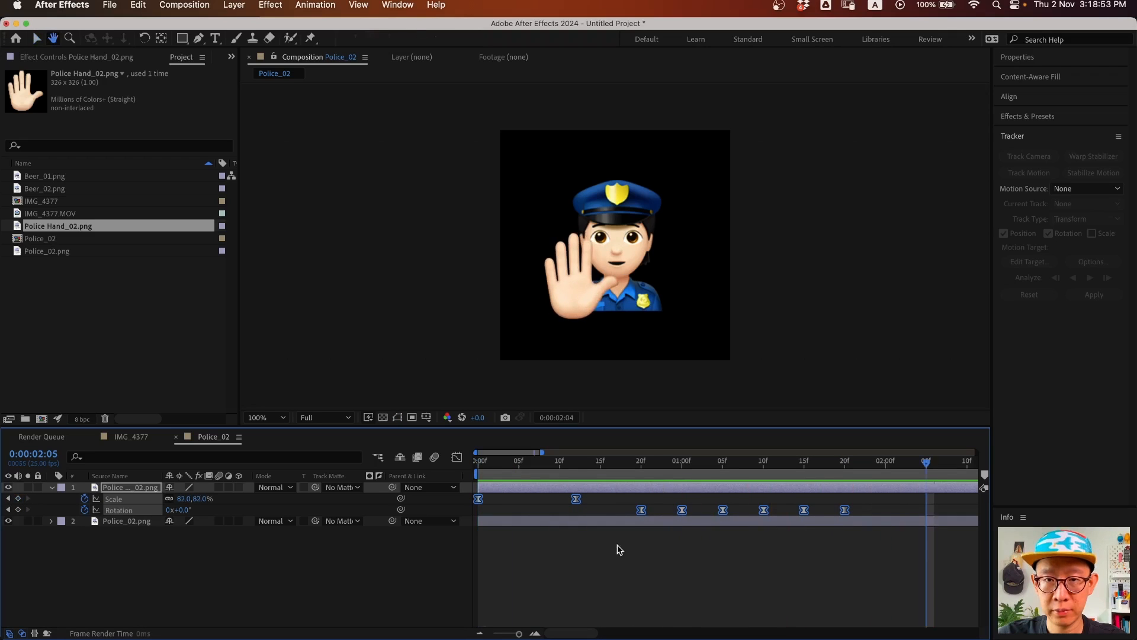
drag(853, 461, 885, 461)
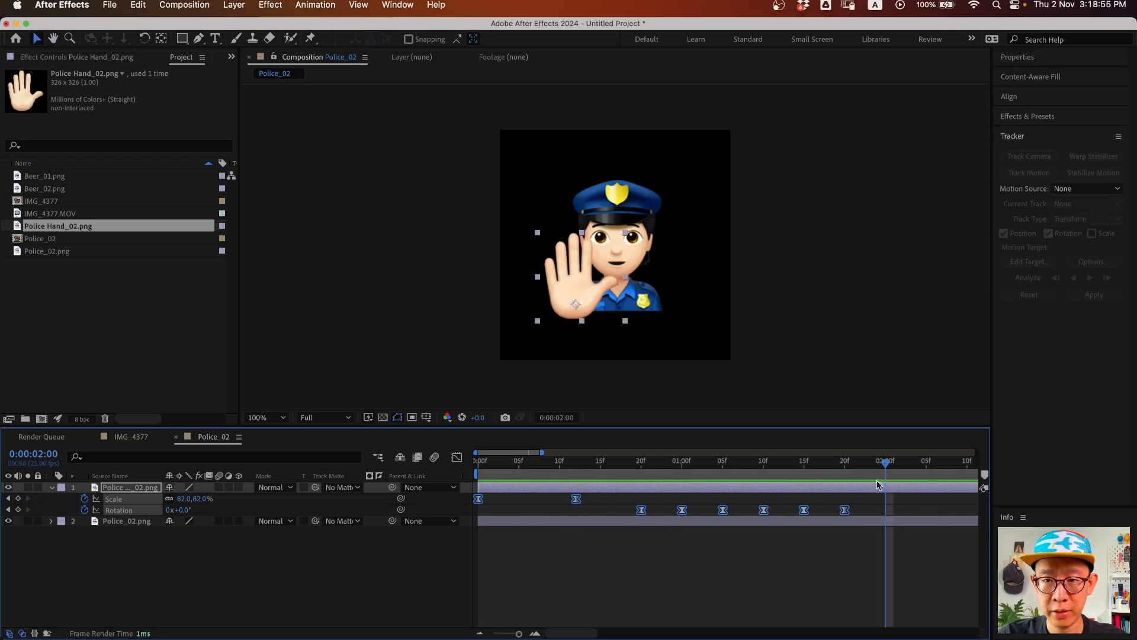
click(566, 595)
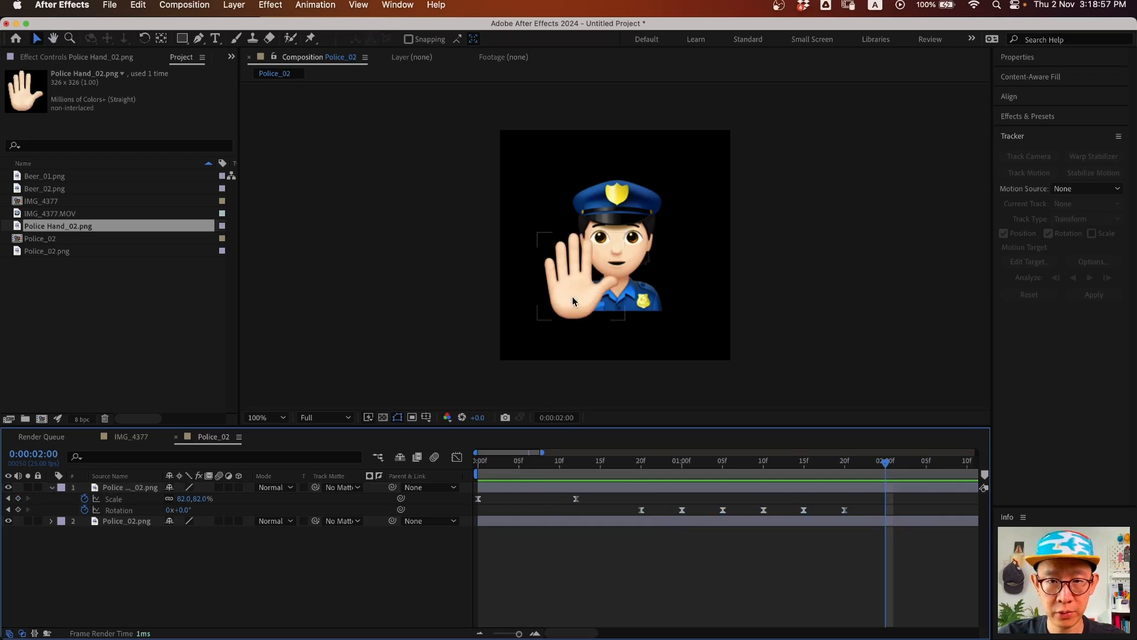
click(18, 499)
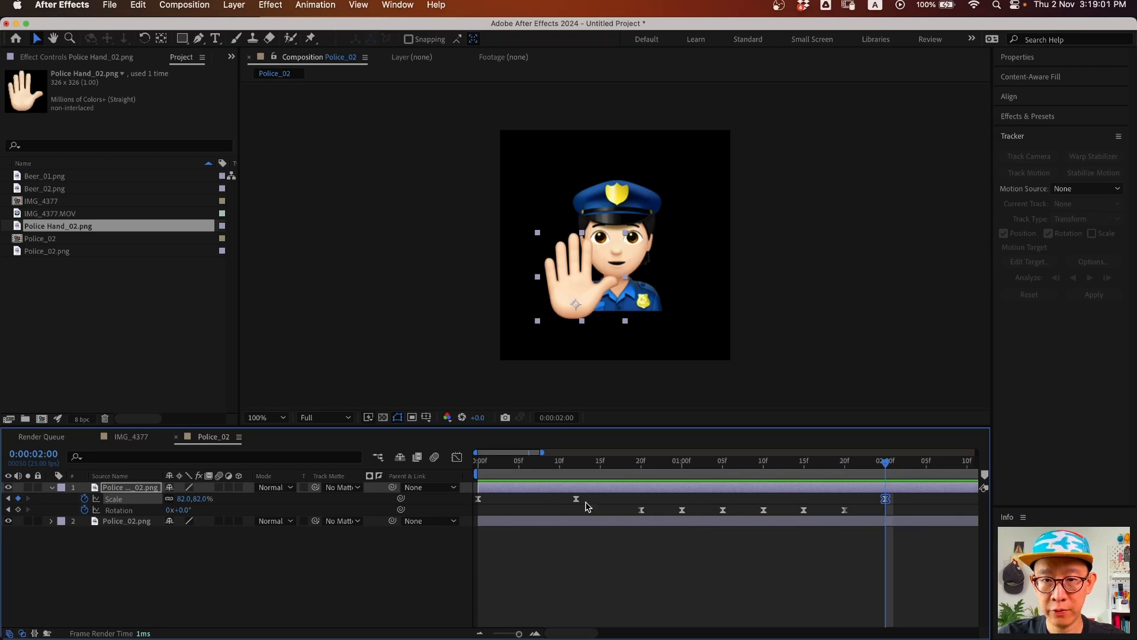
drag(894, 470, 927, 468)
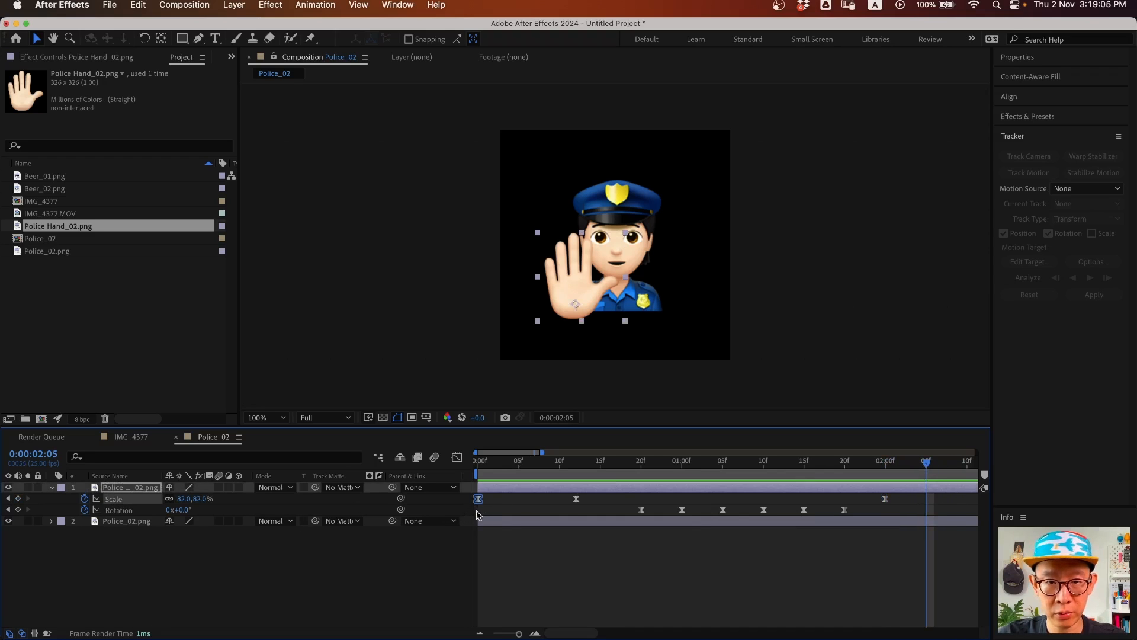
key(super+c)
key(super+v)
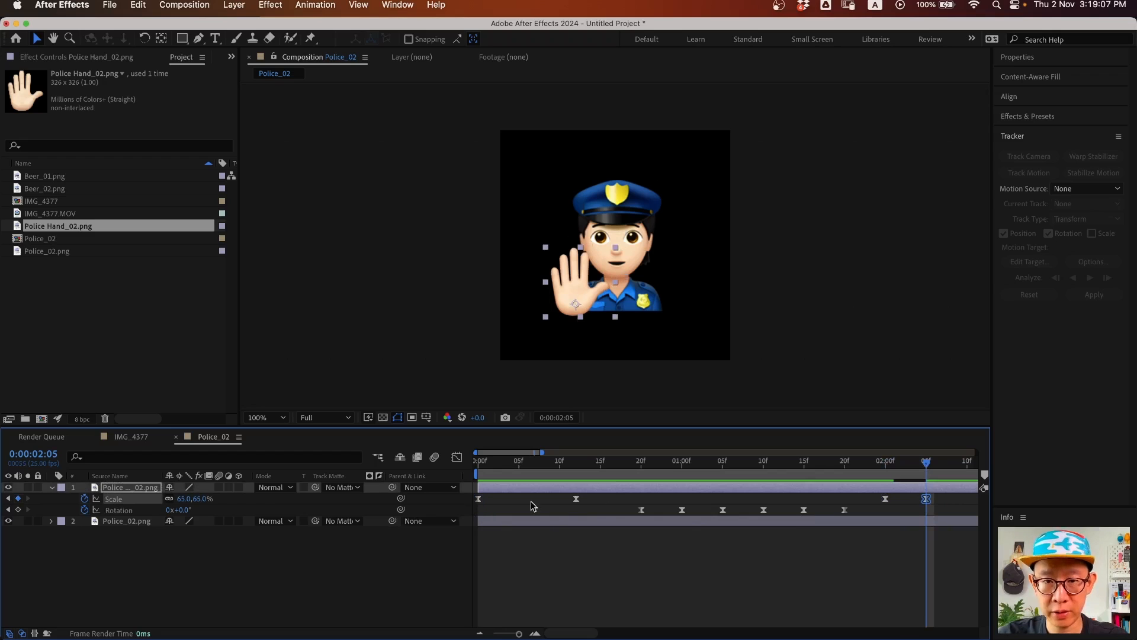
- Move the scale-up keyframe to about 5 frames and shift the later keyframes four frames earlier
drag(578, 499, 519, 498)
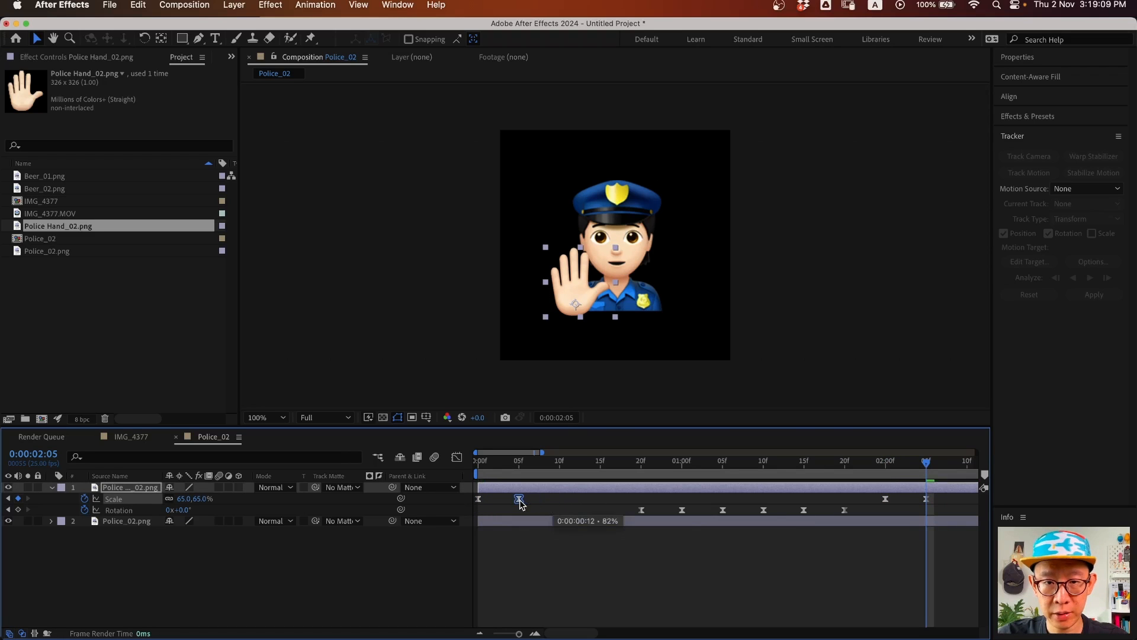
drag(588, 495, 960, 545)
drag(642, 512, 560, 511)
drag(519, 465, 444, 473)
key(space)
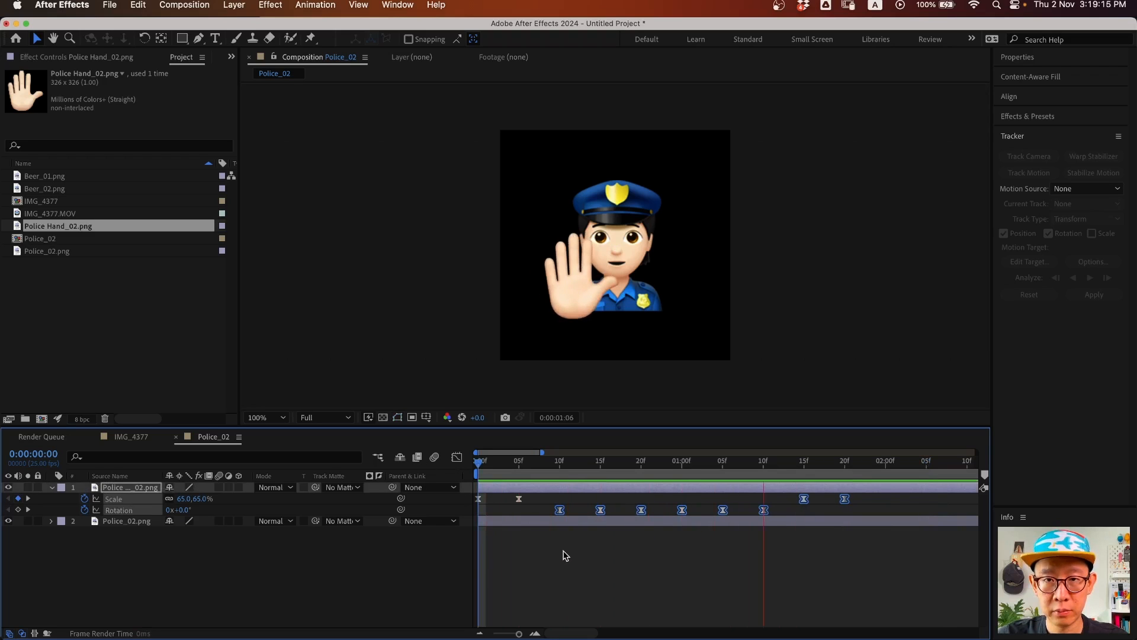
key(space)
- Preview the retimed hand animation and set the current time to 1:20
click(672, 584)
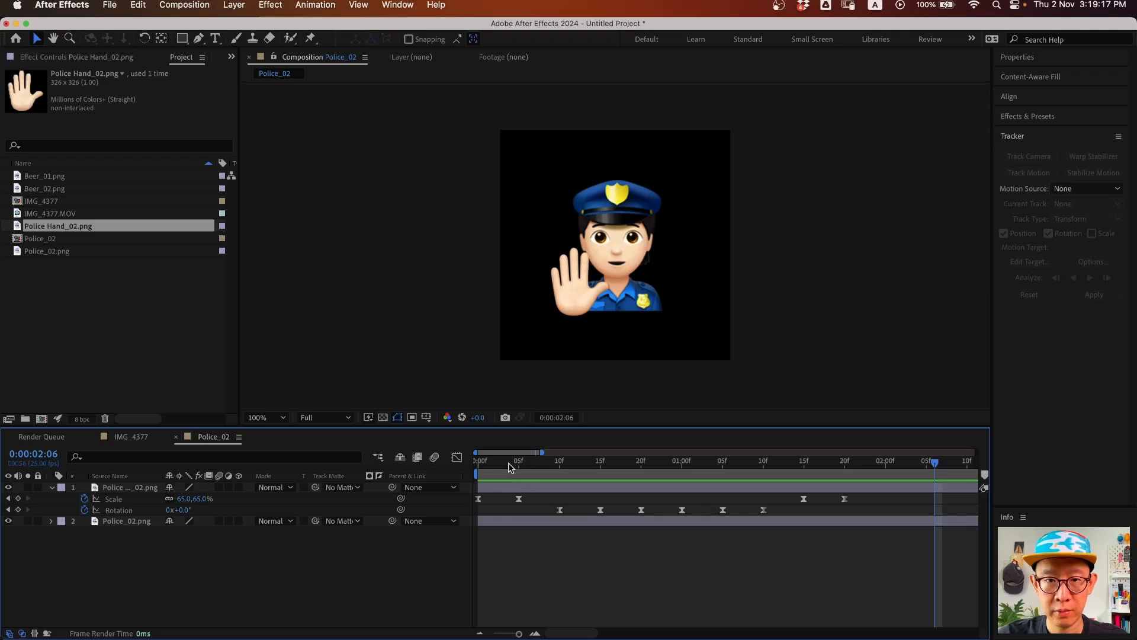
drag(508, 463, 474, 472)
key(space)
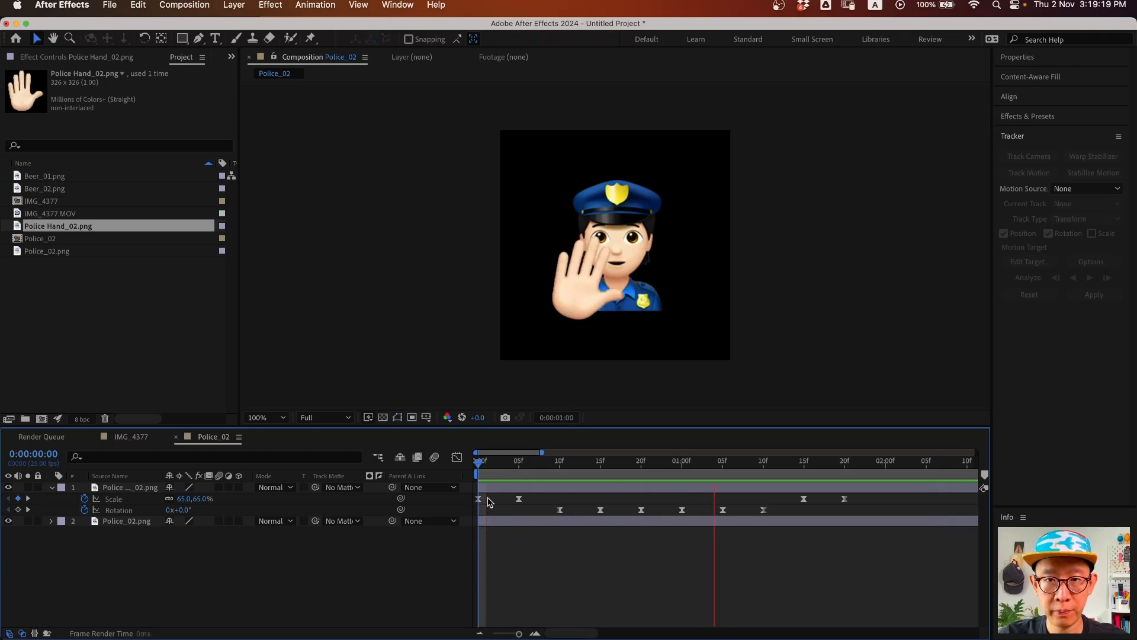
click(543, 524)
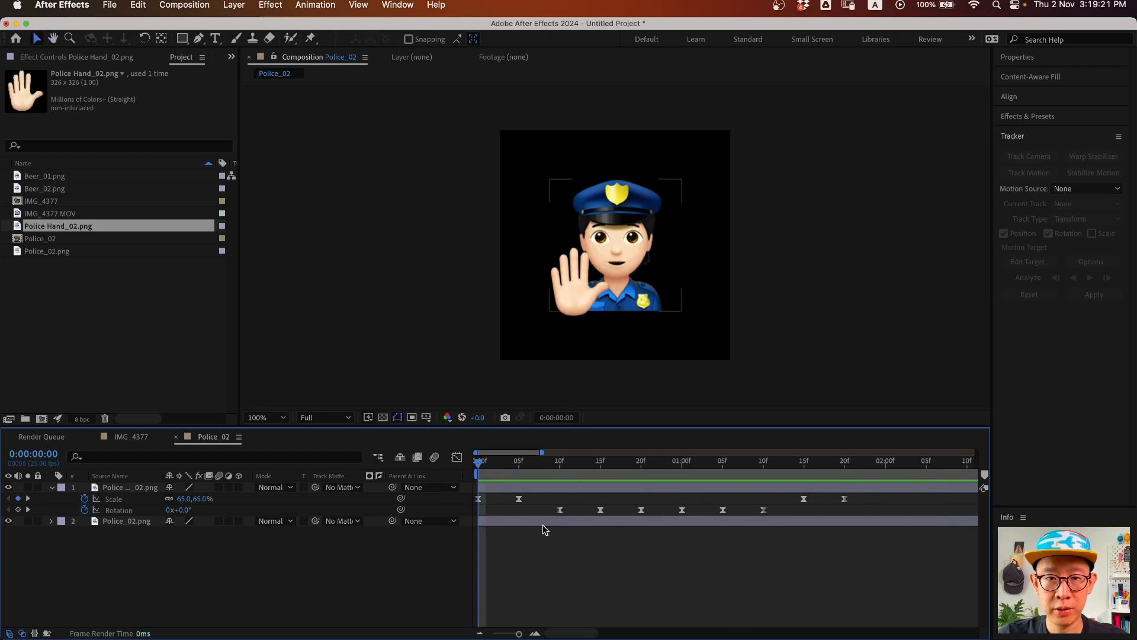
key(space)
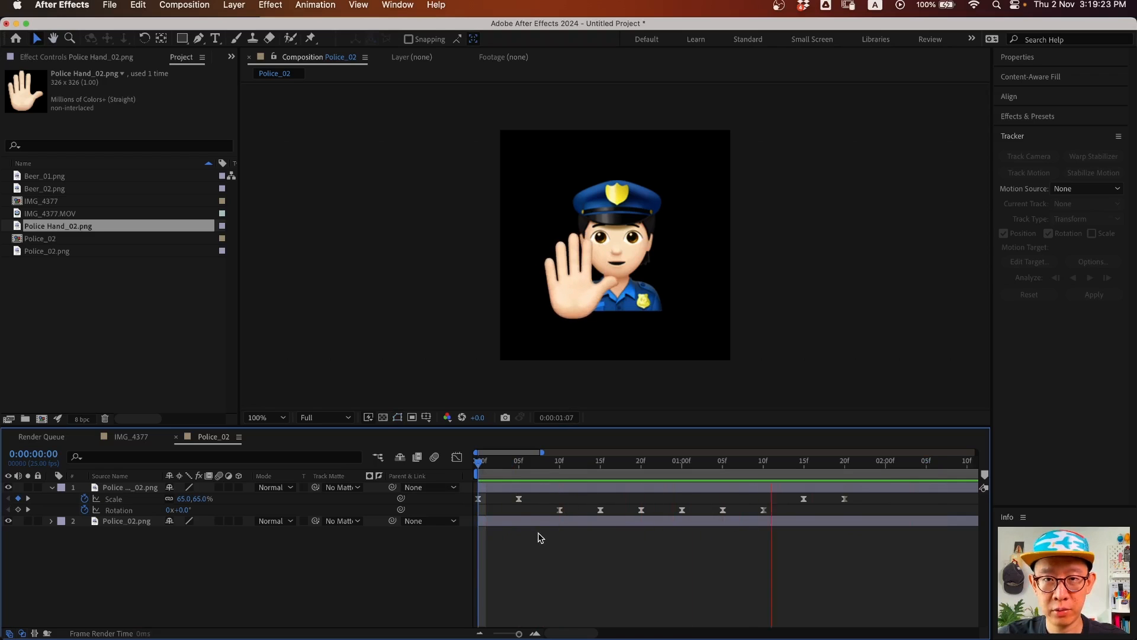
click(844, 478)
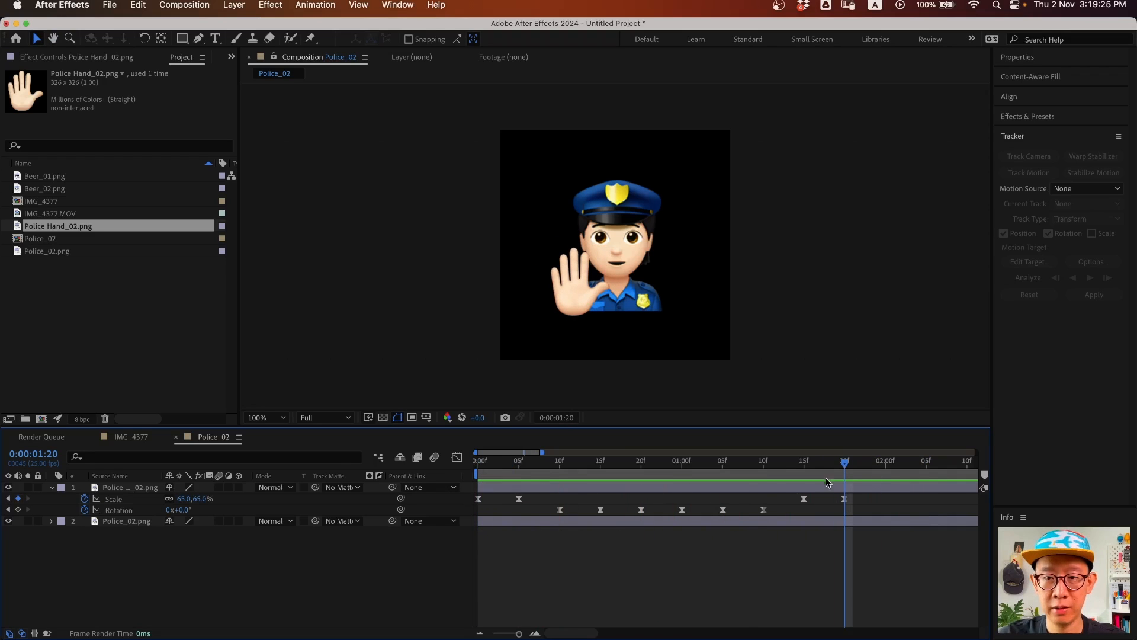
drag(851, 464, 847, 464)
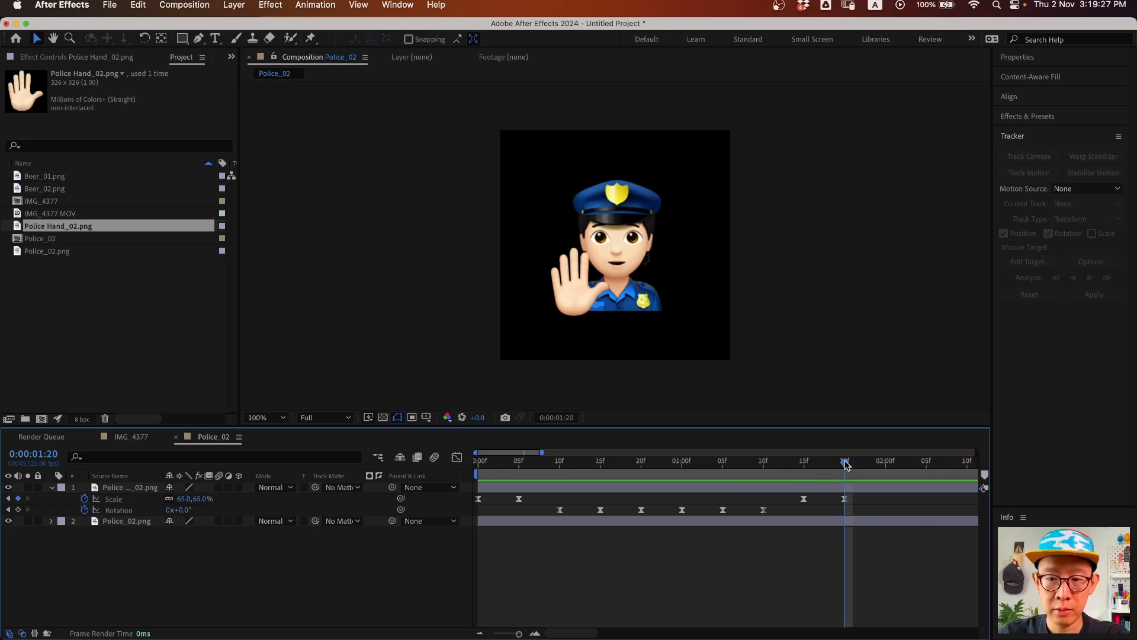
key(minus)
key(minus)
key(minus)
key(minus)
key(minus)
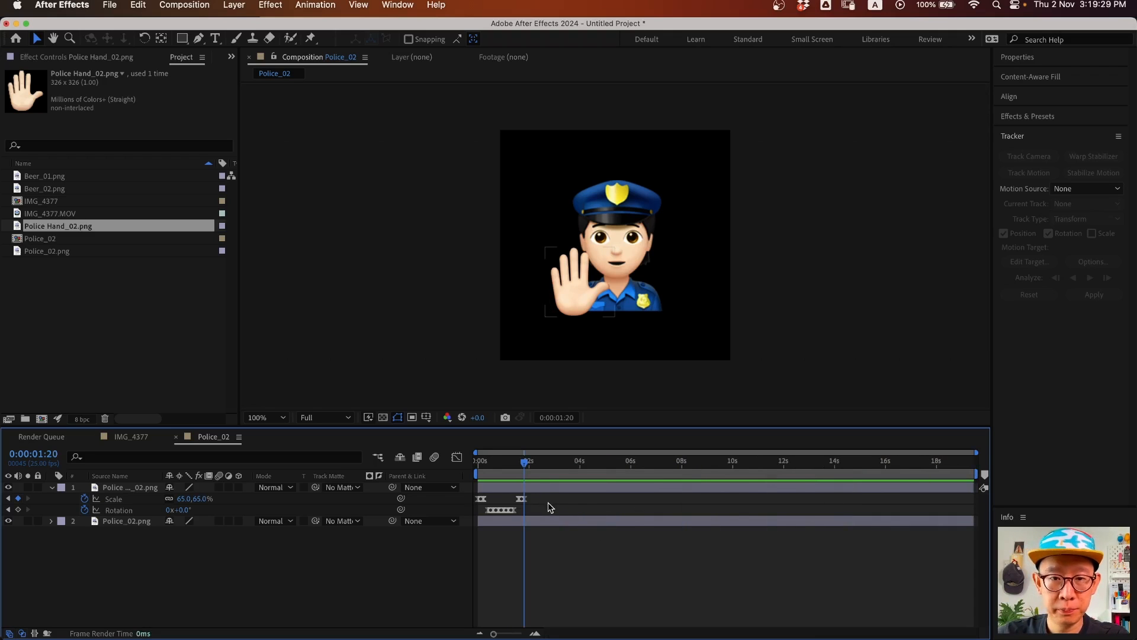
key(Home)
key(space)
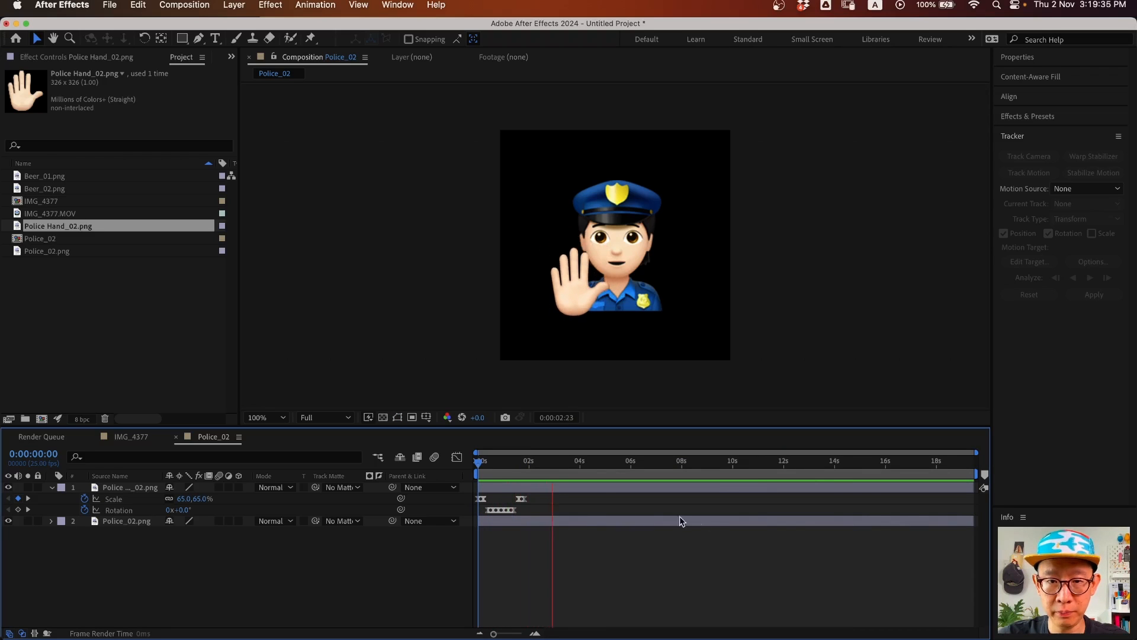
key(space)
- Add Rotation keyframes at the start of the comp and at 1:20
key(equal)
key(equal)
key(equal)
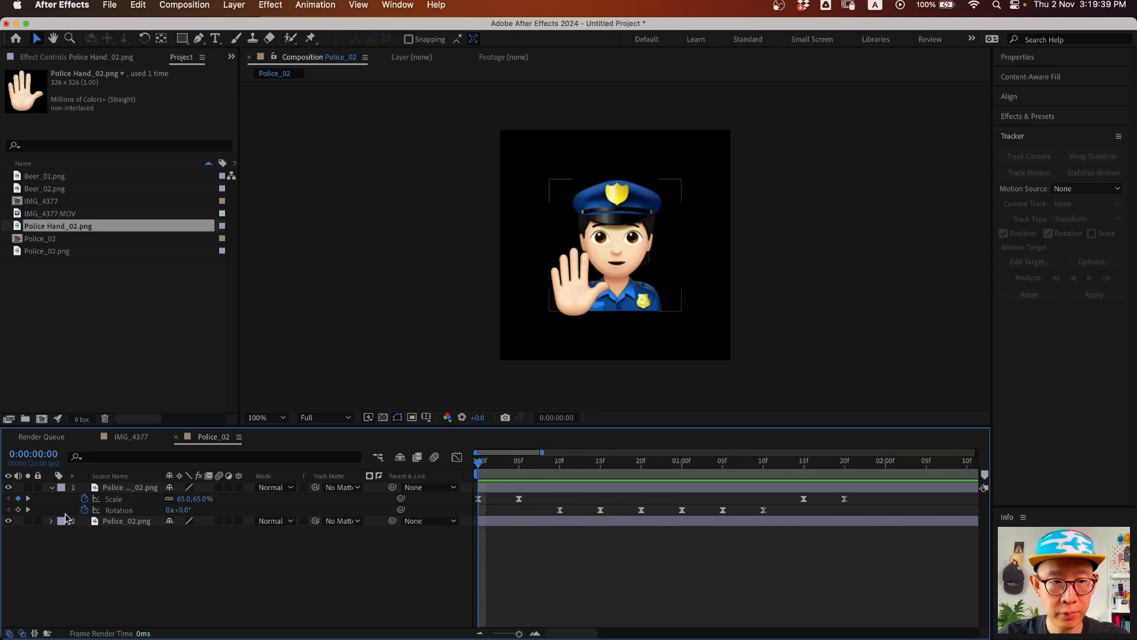
click(18, 509)
drag(837, 462, 844, 462)
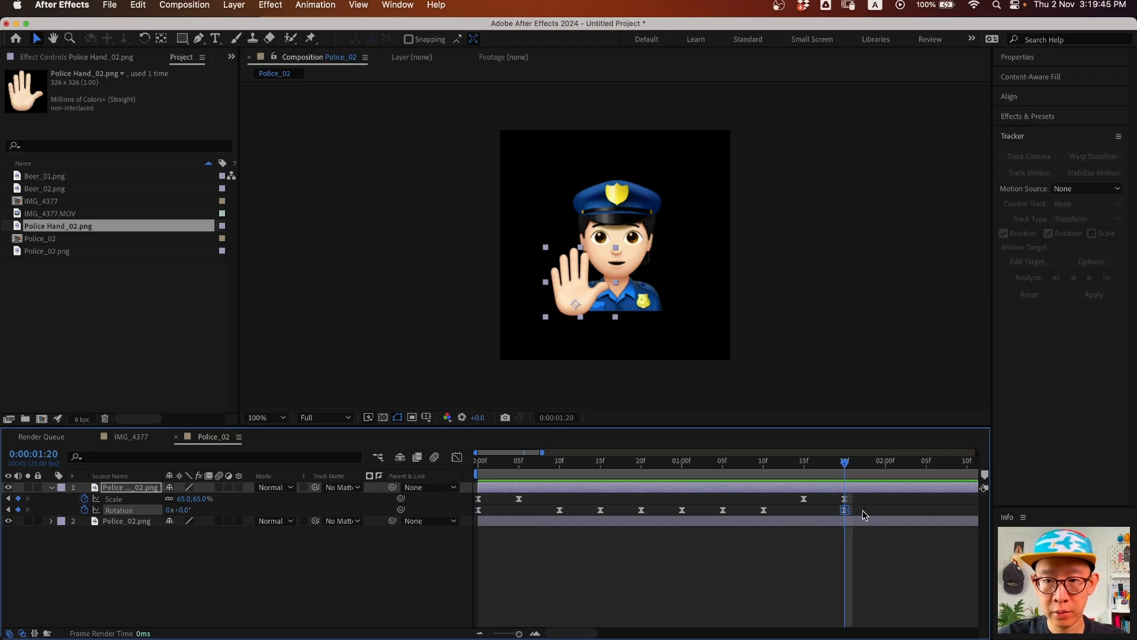
drag(871, 511, 418, 536)
click(780, 533)
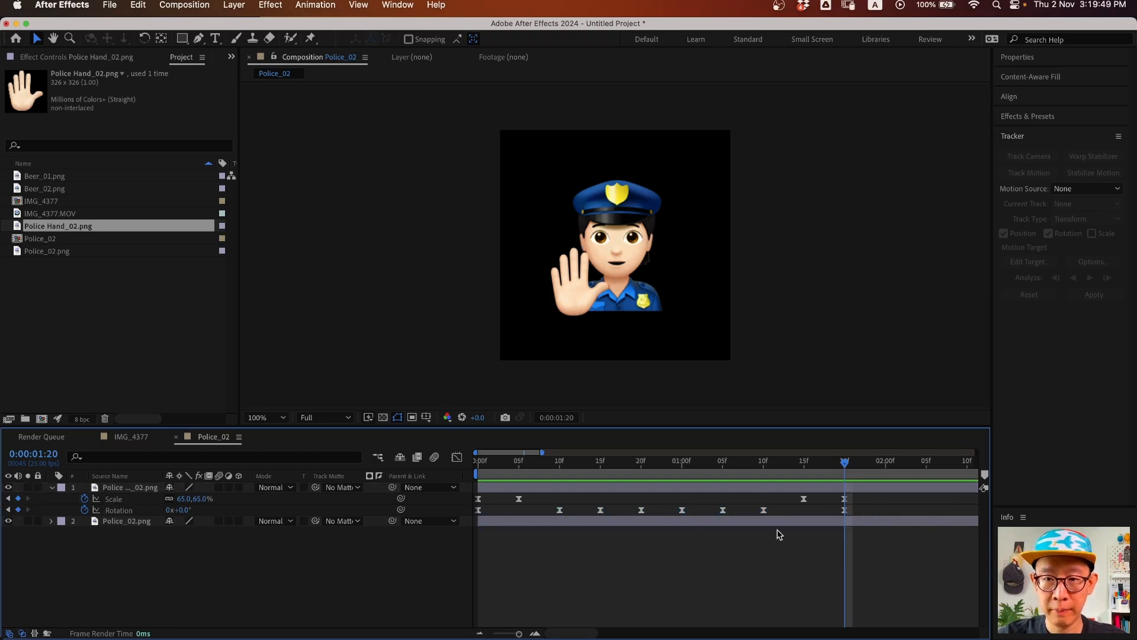
- Add a loopOut() expression to the hand's Rotation property
alt+click(84, 510)
text(loop)
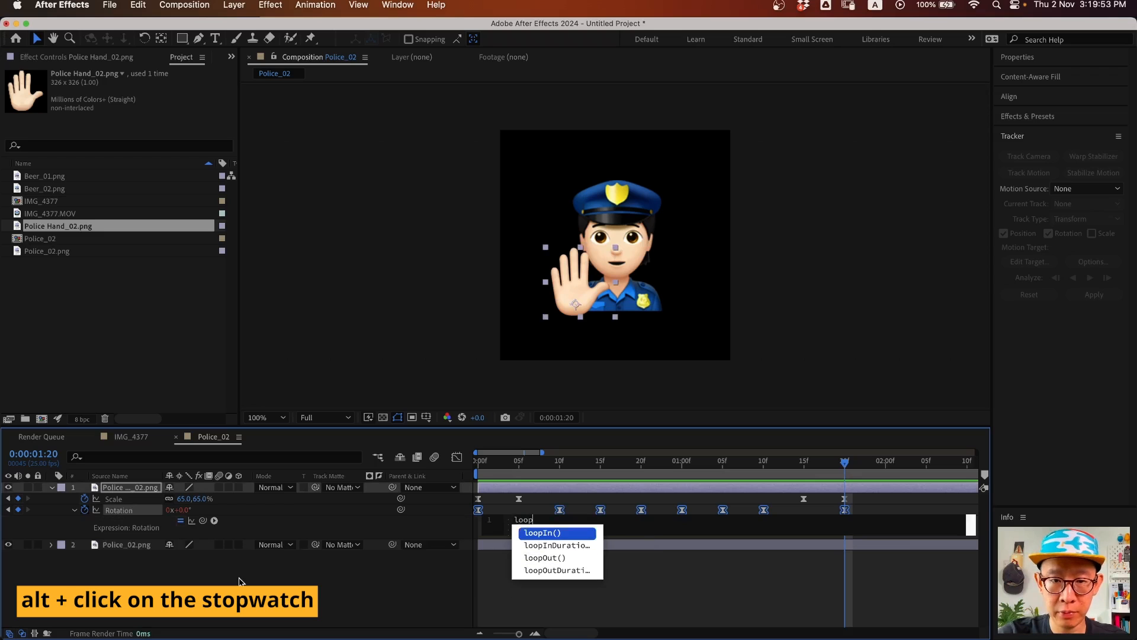
click(546, 558)
click(407, 530)
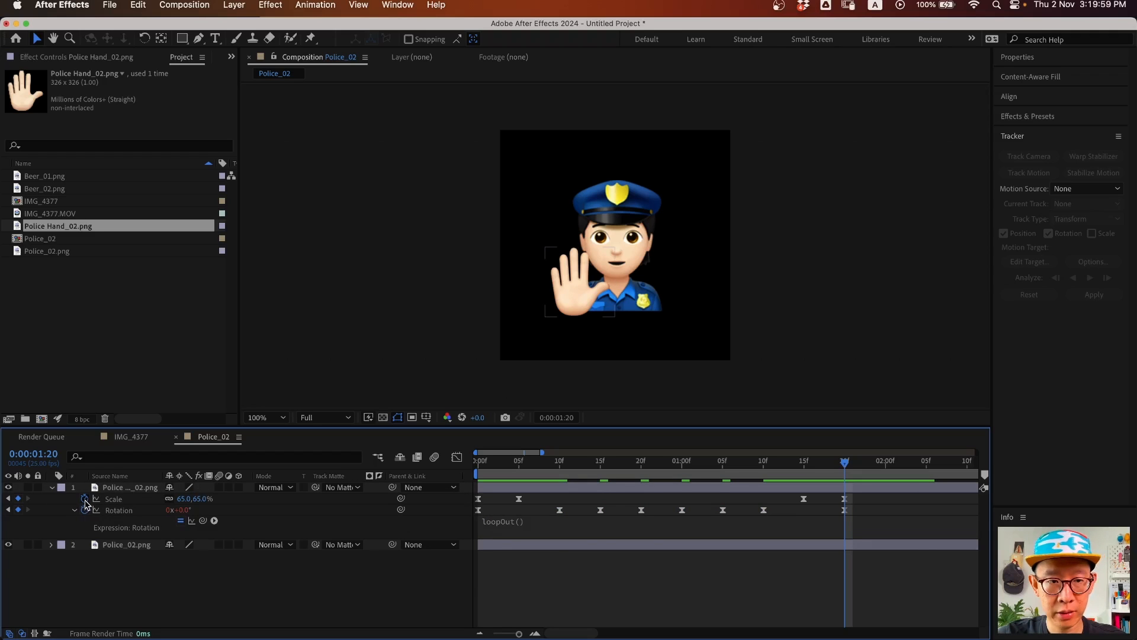
- Add a loopOut() expression to the hand's Scale property
alt+click(84, 499)
text(loop)
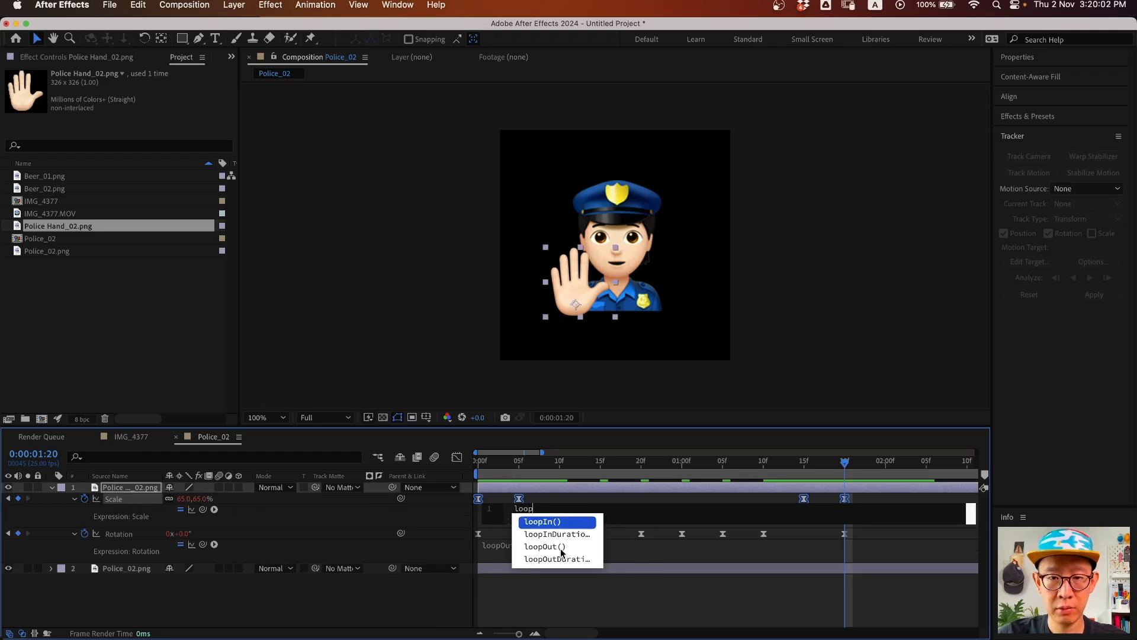
click(545, 546)
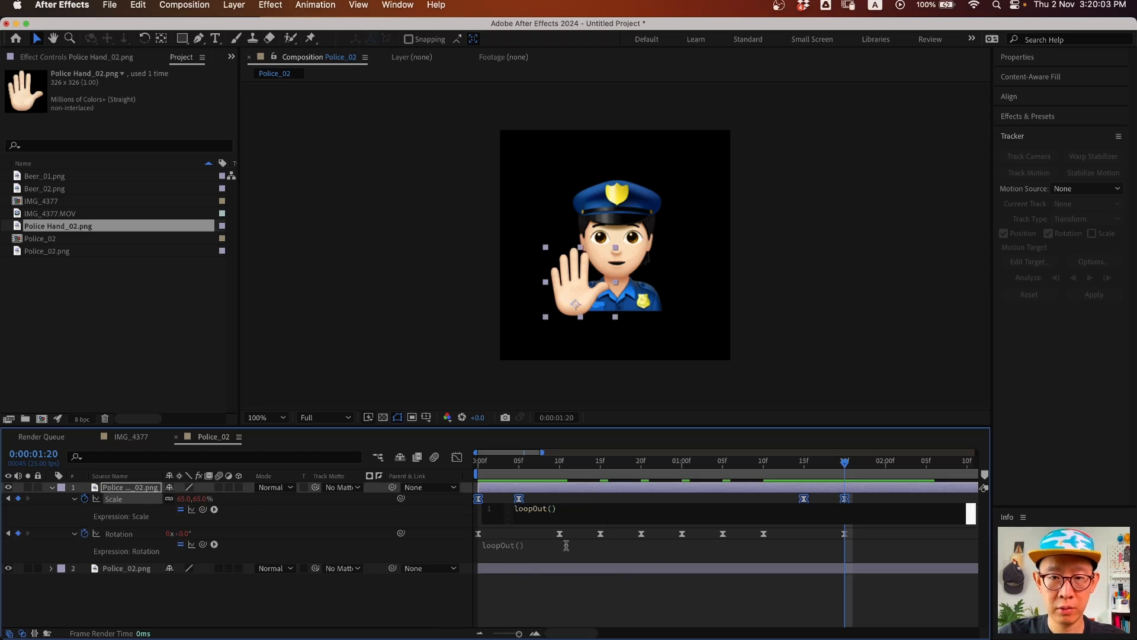
click(378, 521)
drag(526, 465, 471, 473)
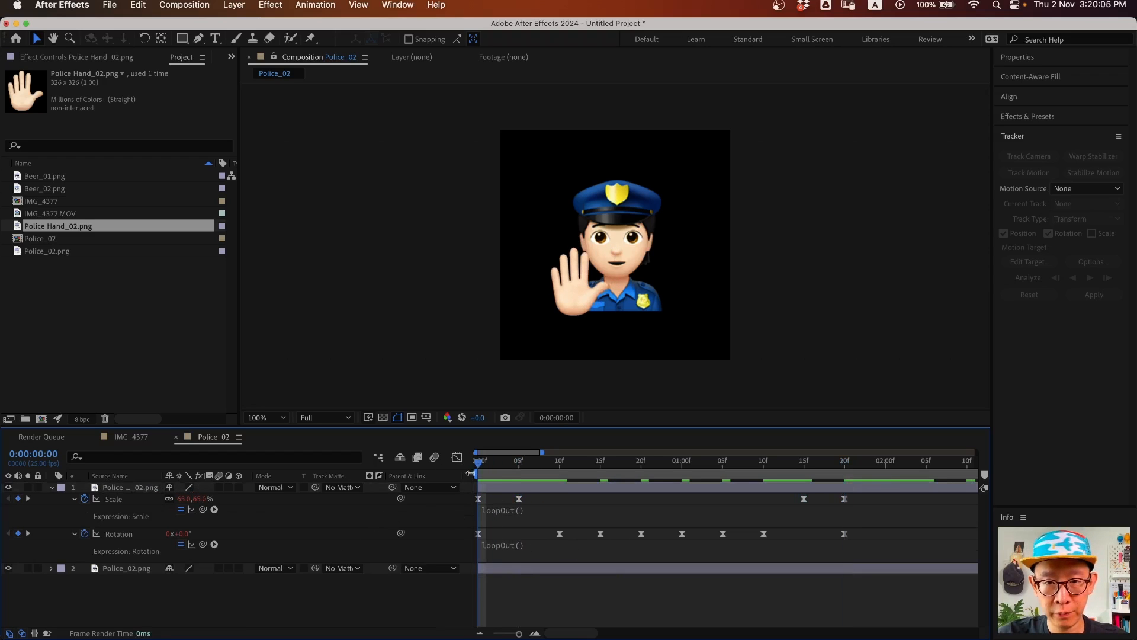
key(minus)
key(minus)
key(minus)
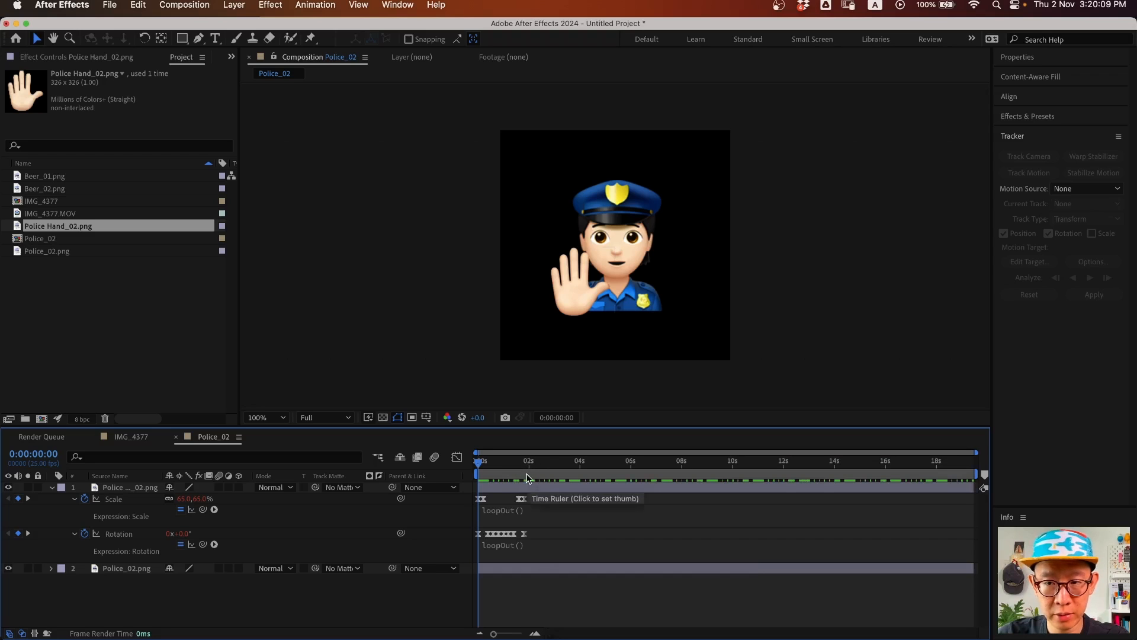
key(space)
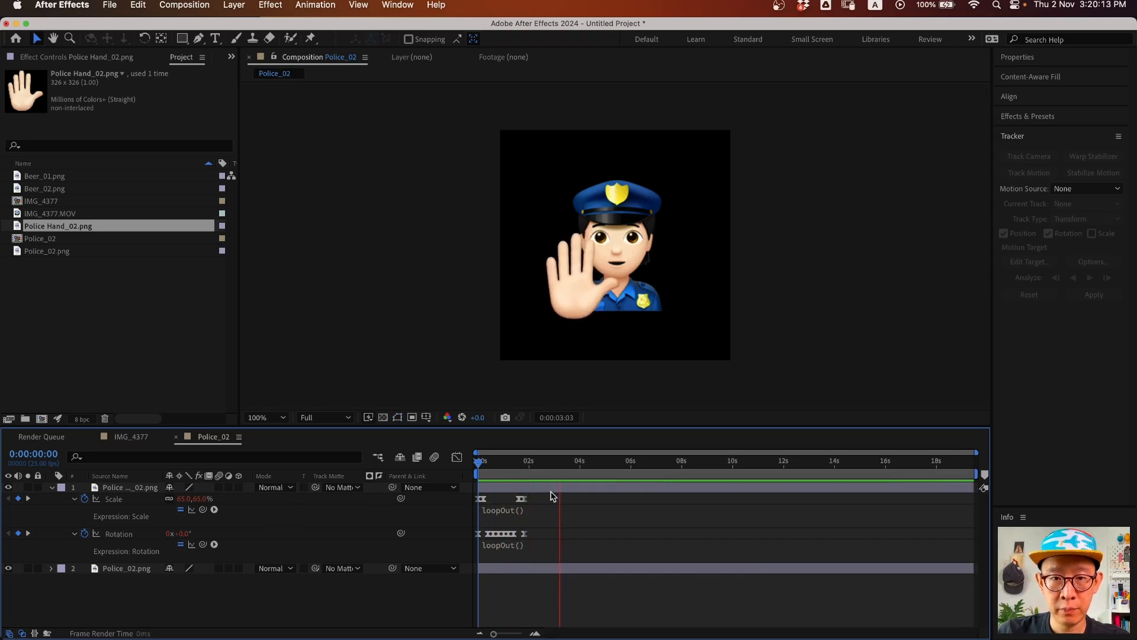
key(space)
drag(515, 464, 447, 469)
key(space)
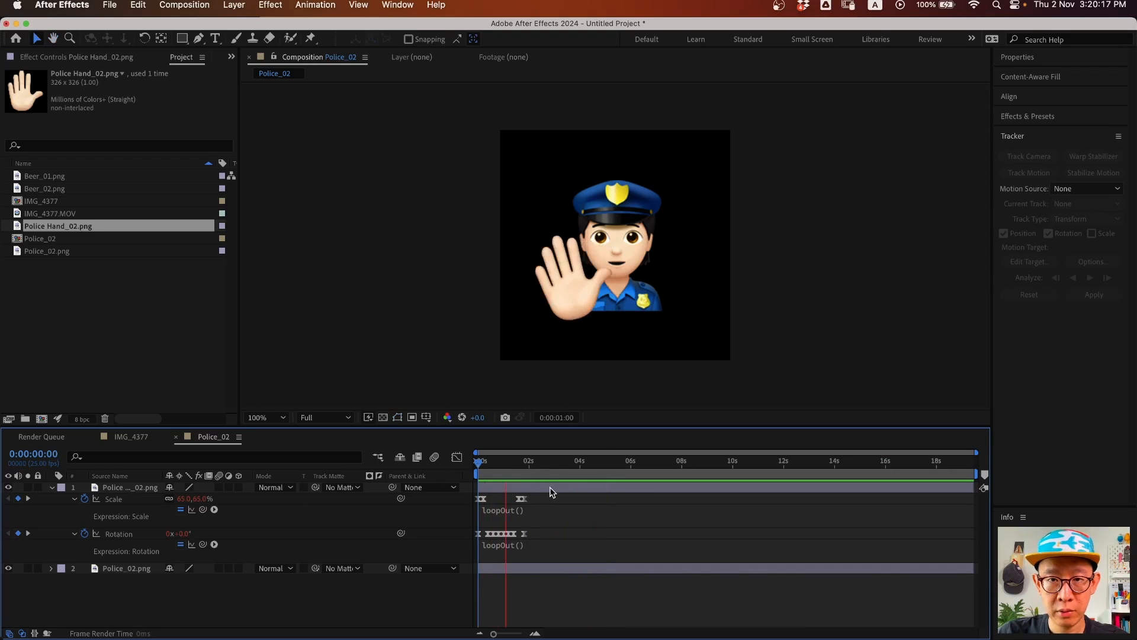
key(space)
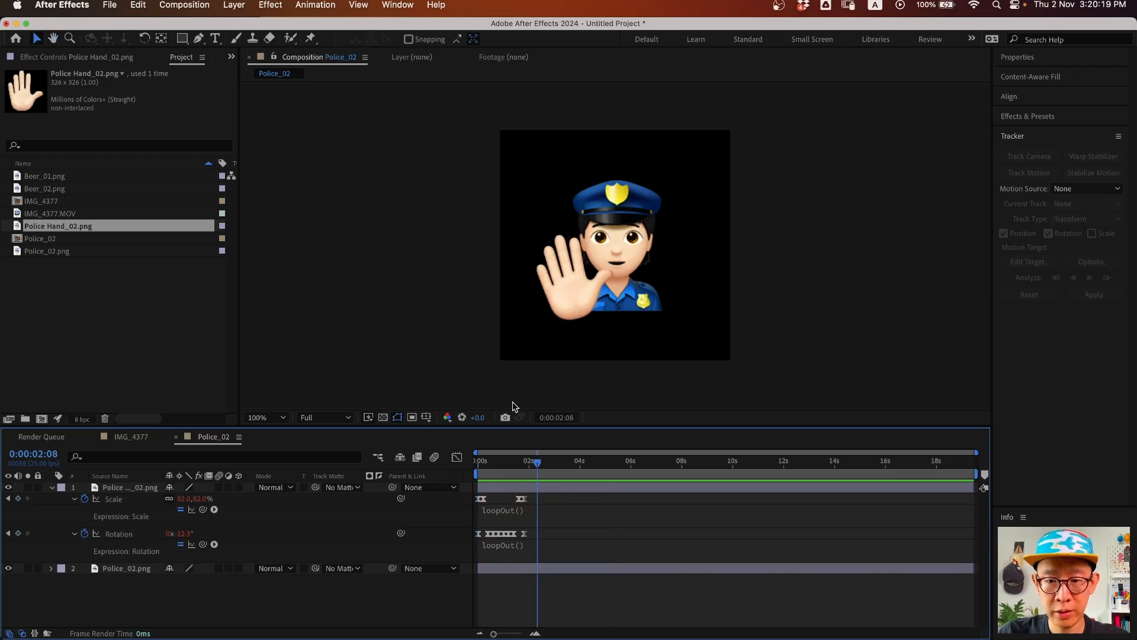
drag(533, 465, 521, 467)
key(equal)
key(equal)
key(equal)
space+drag(589, 522, 827, 528)
key(minus)
drag(699, 469, 746, 476)
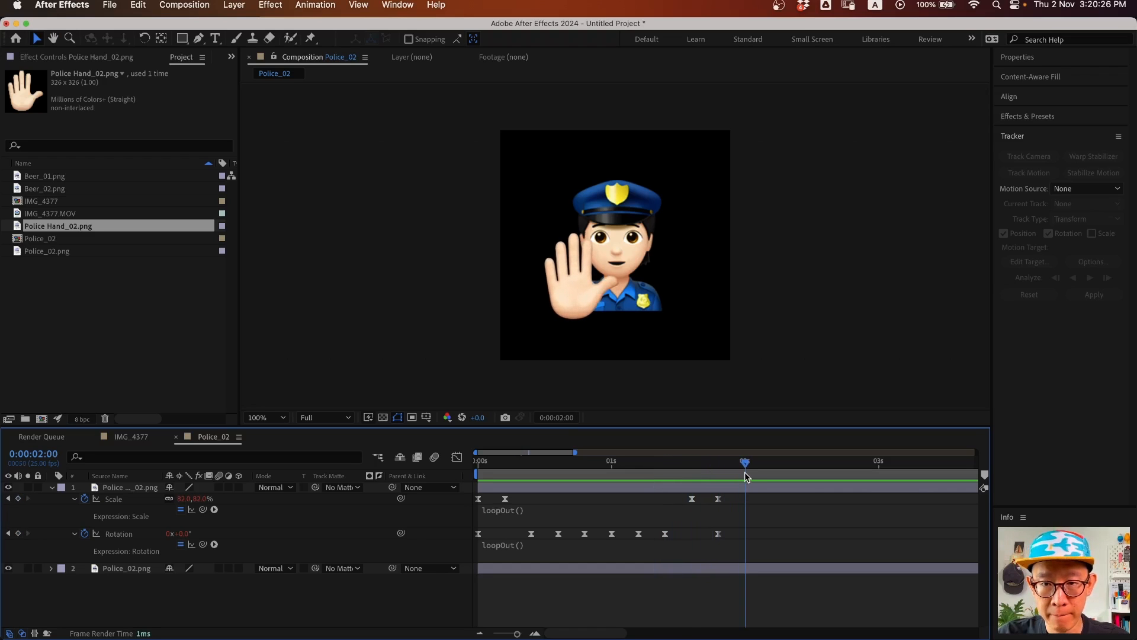
- Paste the final 65% scale and rotation keyframe values again at 2:00 so the hand loops
click(719, 498)
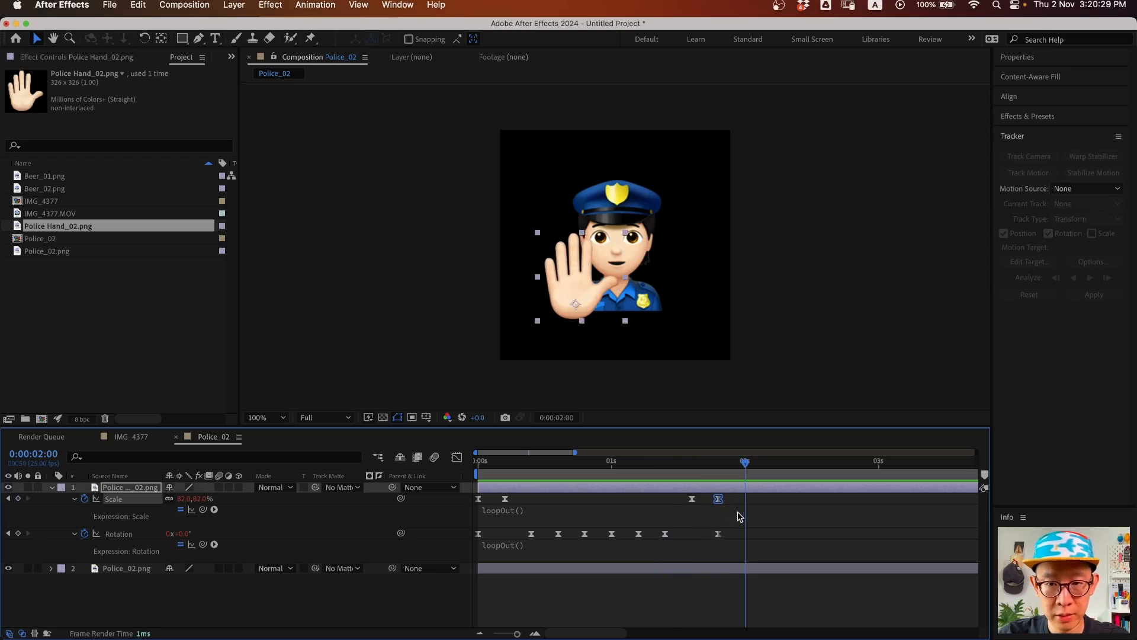
key(super+v)
click(719, 533)
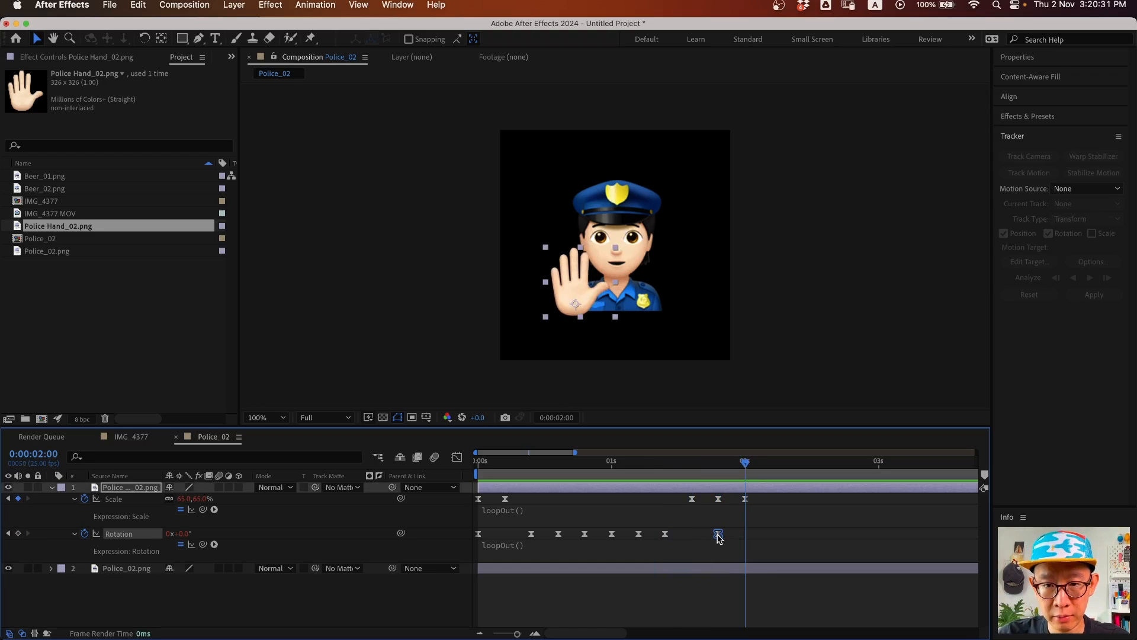
key(super+v)
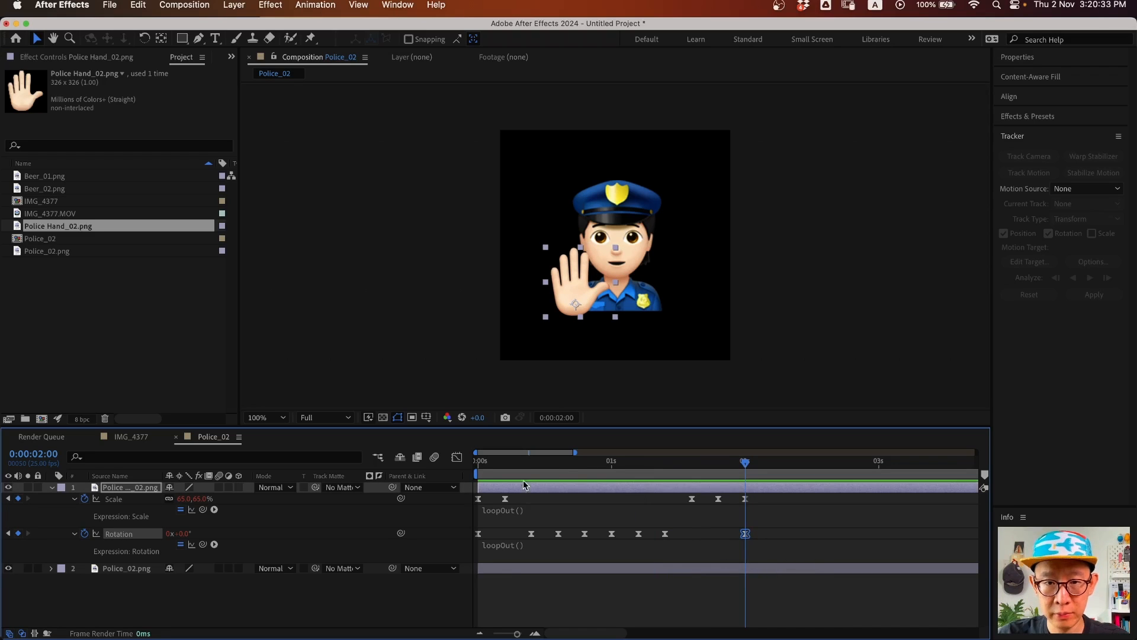
- Preview the looping hand wave from the start, then fit the whole duration in the timeline
key(space)
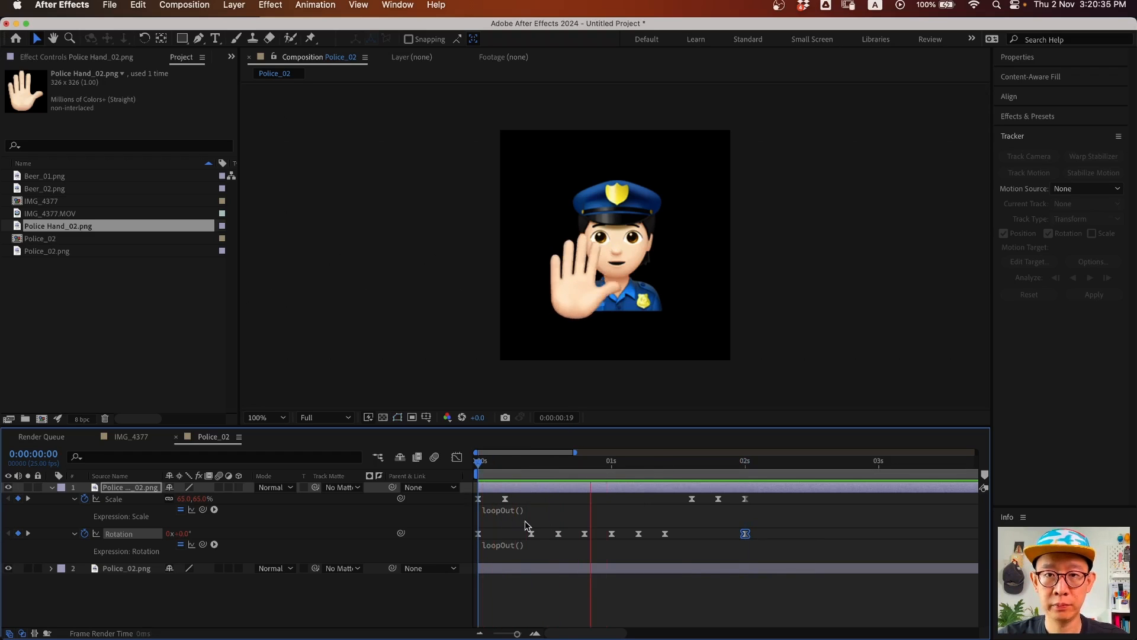
key(space)
drag(769, 496, 773, 535)
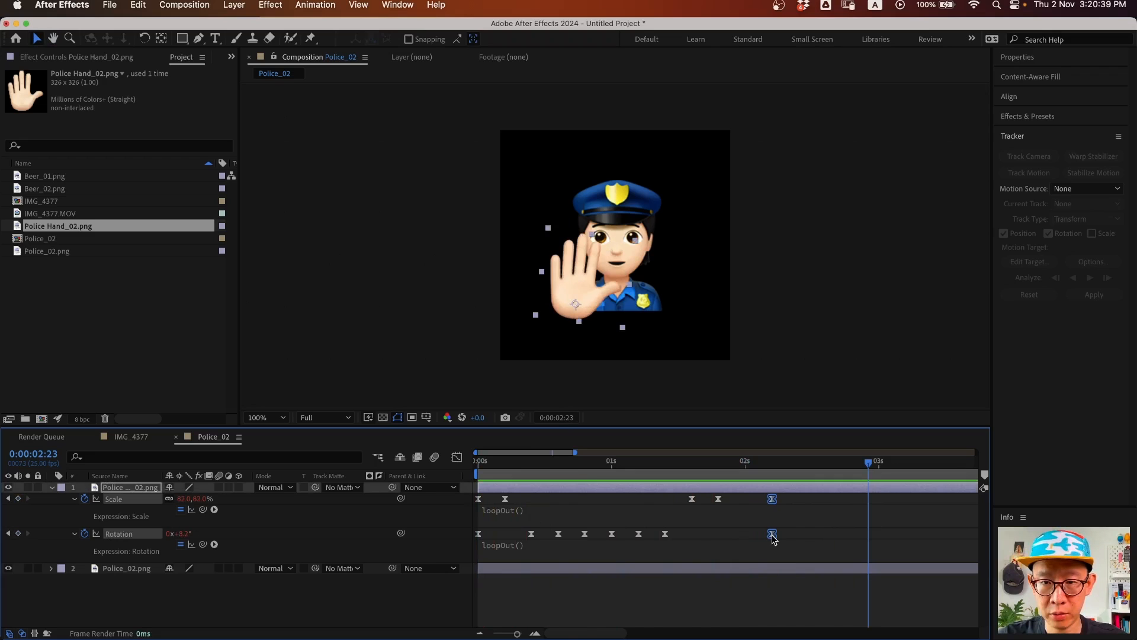
key(Home)
key(space)
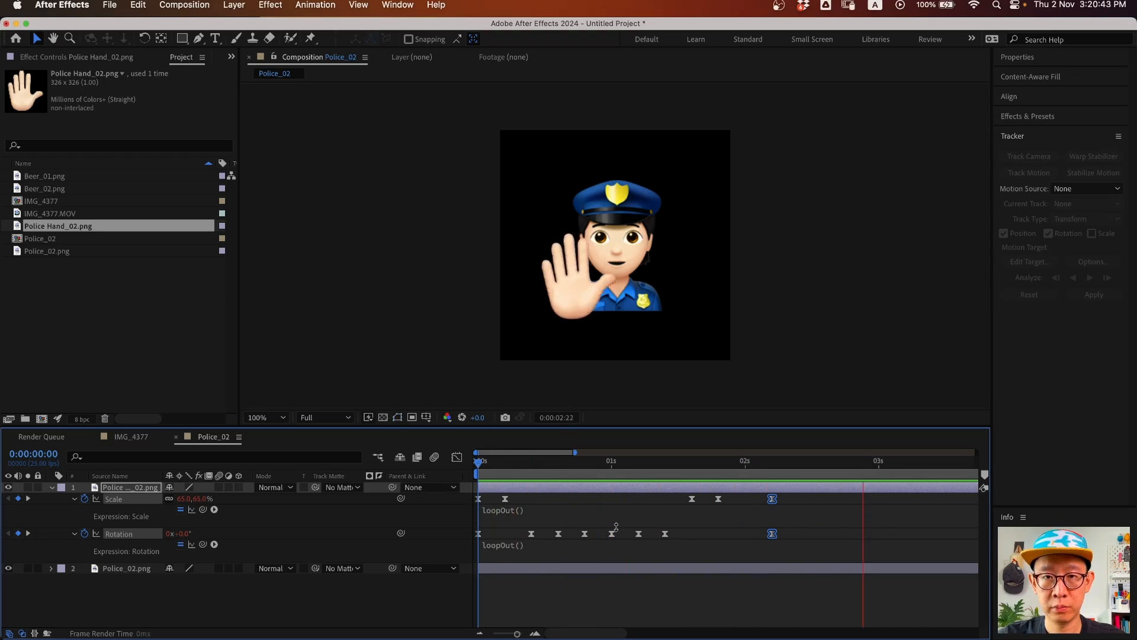
key(space)
key(minus)
key(minus)
key(minus)
key(Home)
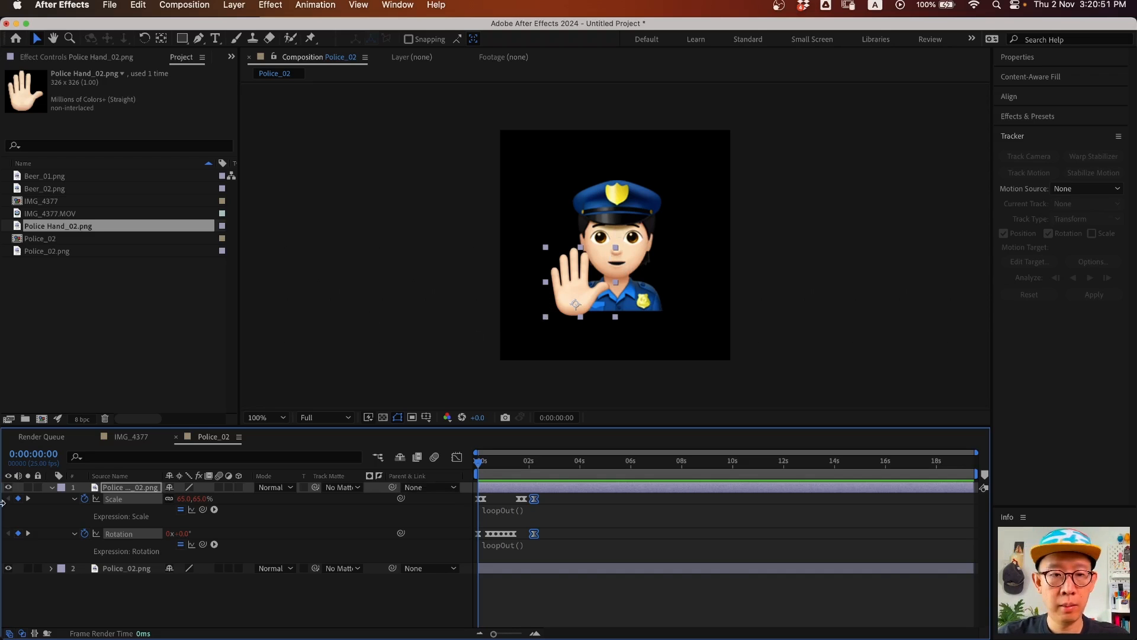
- Collapse and hide the hand layer, leaving Police_02.png selected
click(168, 603)
click(53, 487)
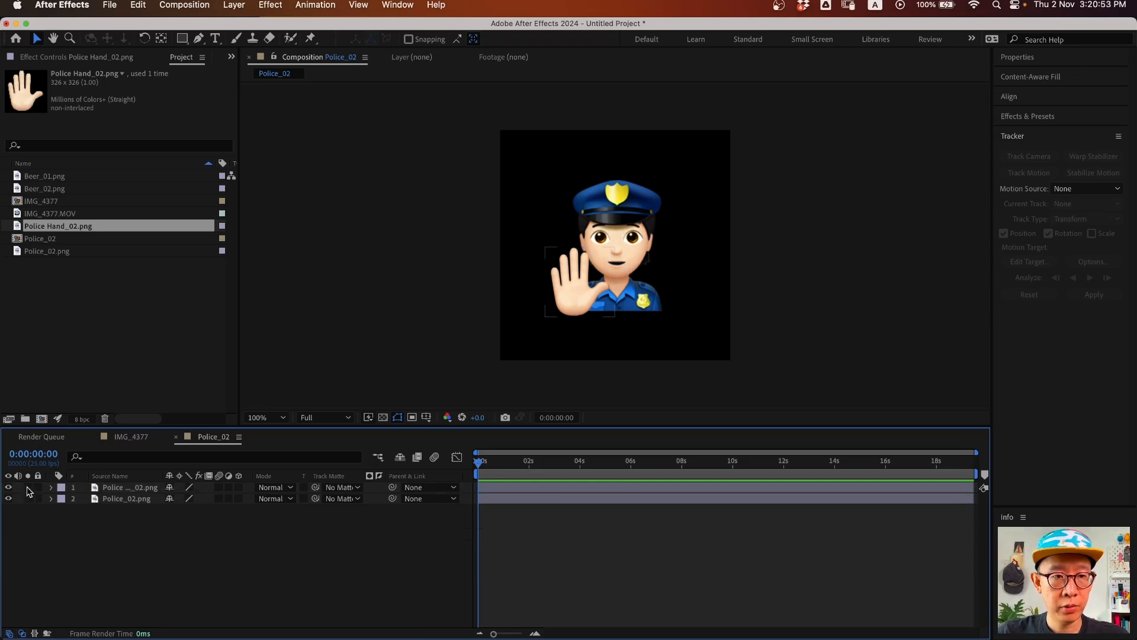
click(9, 487)
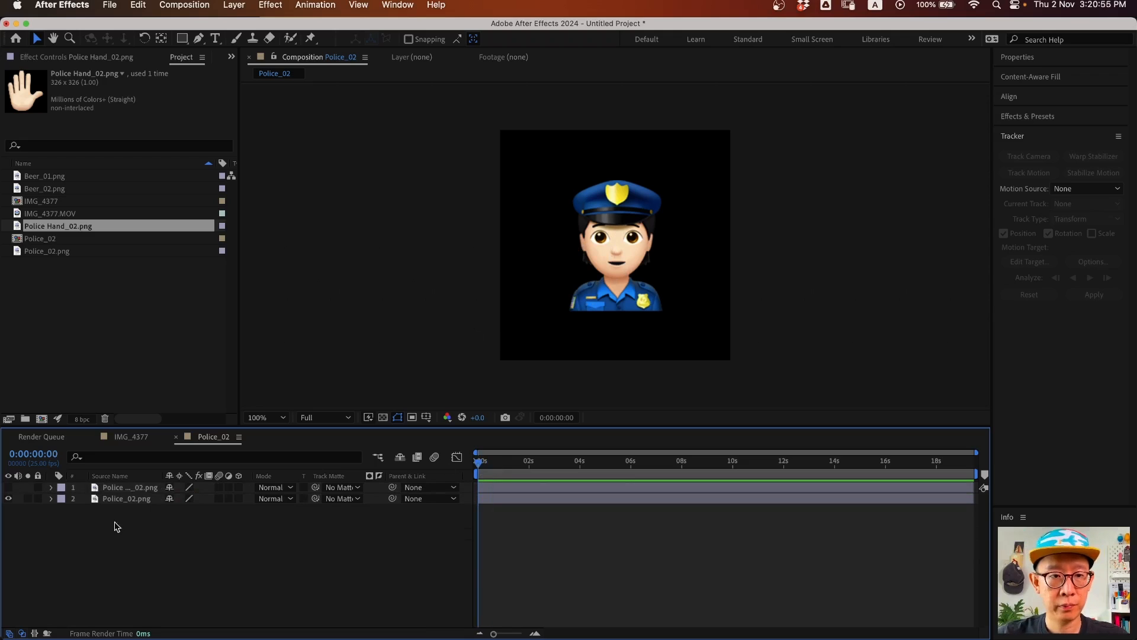
click(129, 500)
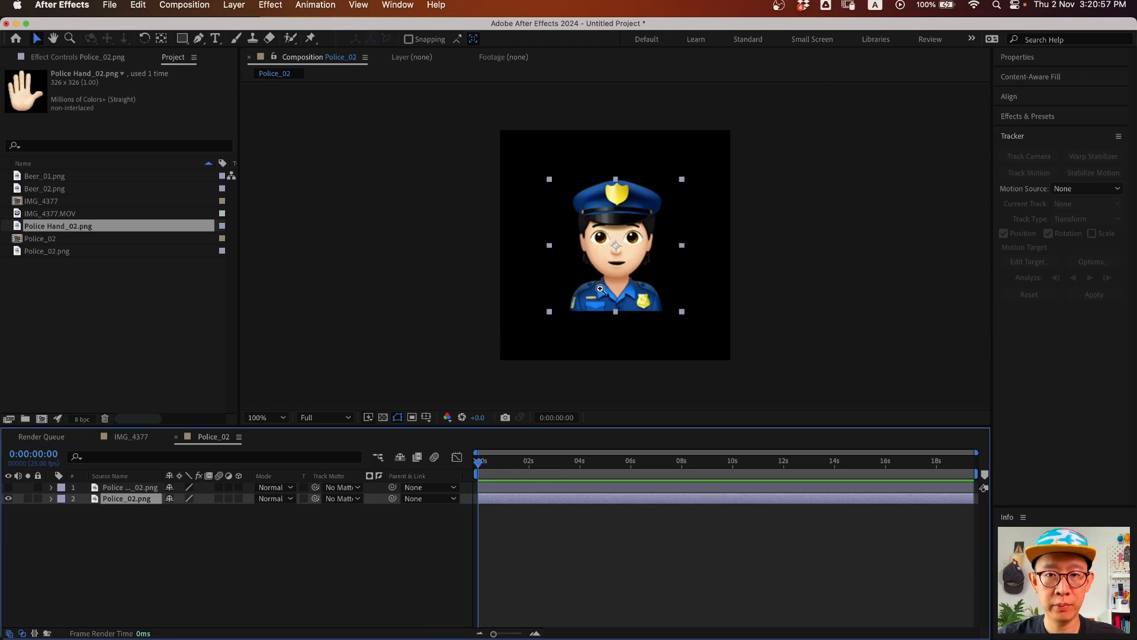
- Zoom the view to 400% on the police figure's head and collar
key(z)
click(621, 275)
drag(611, 240, 589, 320)
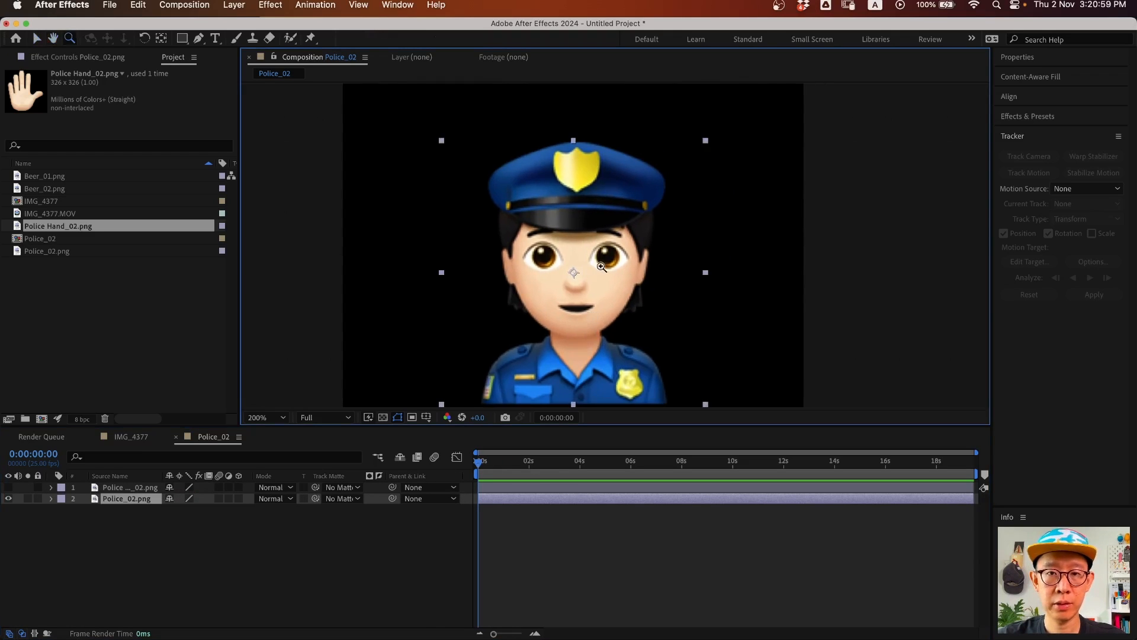
click(198, 39)
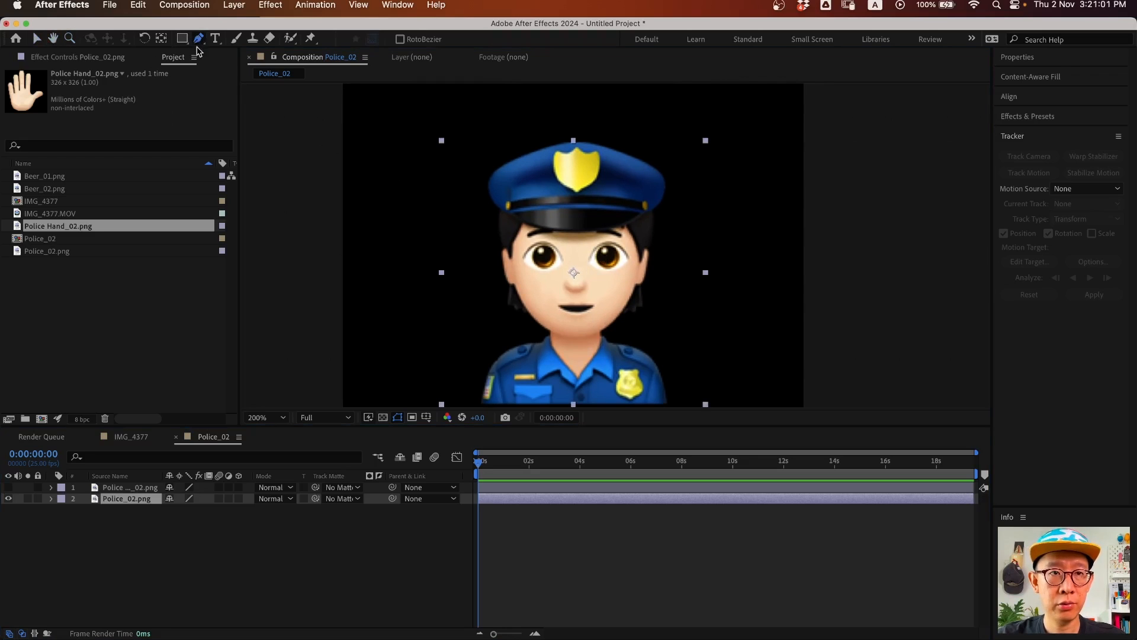
key(z)
click(570, 323)
click(199, 38)
- Draw a curved Bezier mask from the chin up the right jaw and over the hat
click(553, 257)
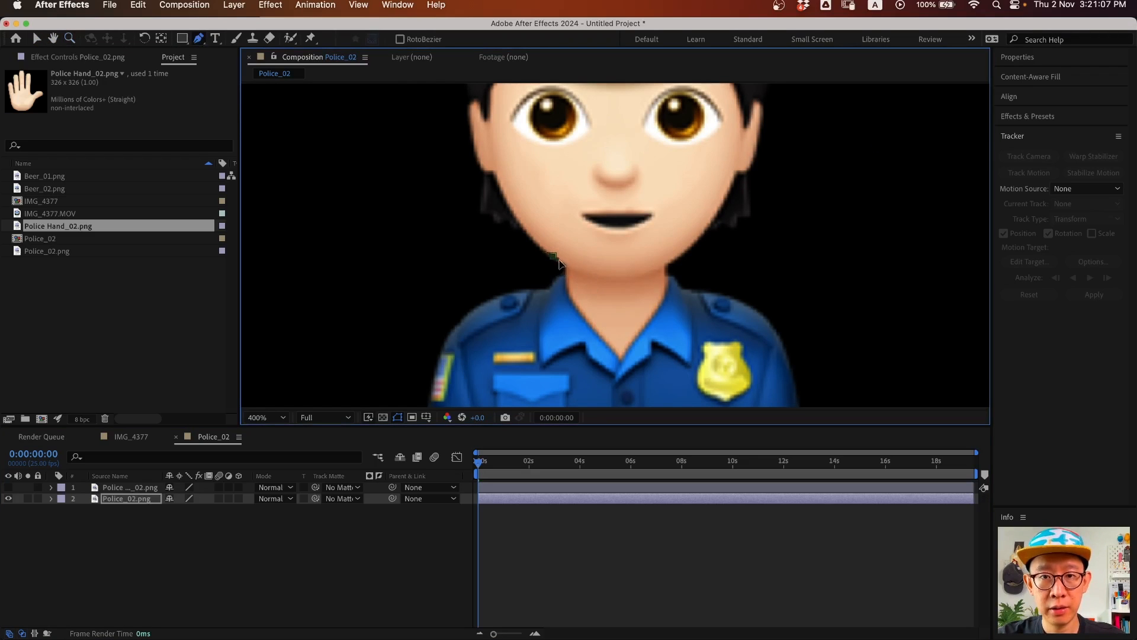
drag(619, 277, 646, 276)
click(695, 245)
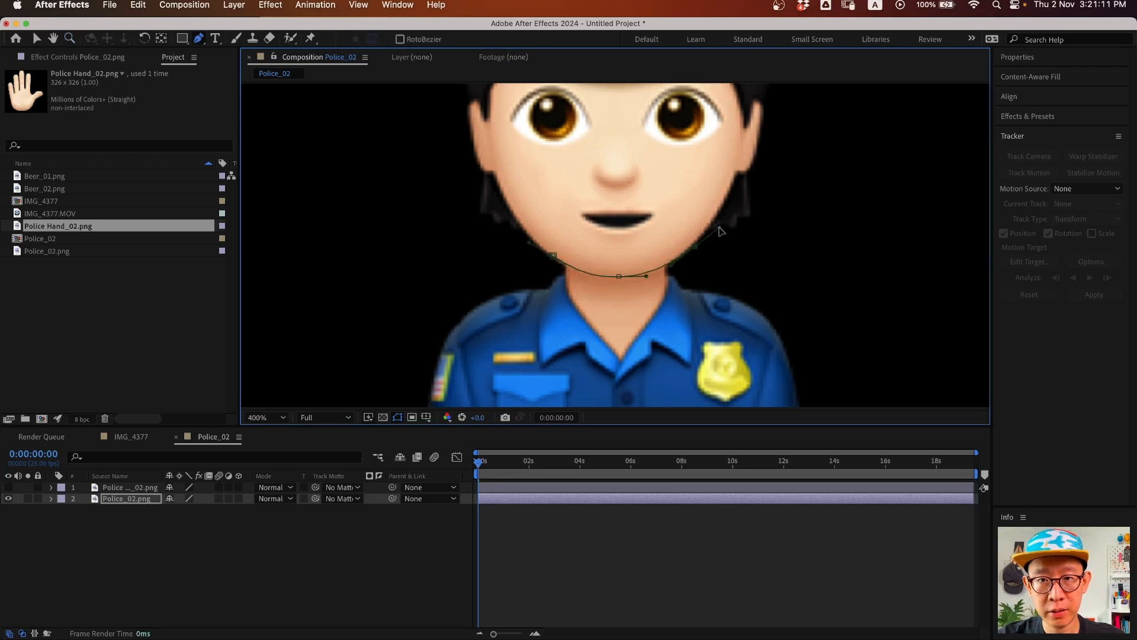
drag(721, 230, 812, 222)
key(space)
drag(767, 180, 712, 333)
drag(776, 253, 805, 211)
key(space)
drag(751, 165, 745, 270)
drag(781, 192, 745, 141)
key(space)
drag(652, 112, 676, 182)
drag(612, 148, 470, 137)
- Turn on the transparency grid and finish the mask down the head's left side, closing it
click(383, 417)
key(space)
drag(678, 266, 739, 172)
key(space)
drag(599, 117, 617, 215)
drag(417, 235, 362, 273)
key(space)
drag(516, 268, 554, 99)
drag(431, 243, 437, 311)
key(space)
drag(496, 305, 456, 138)
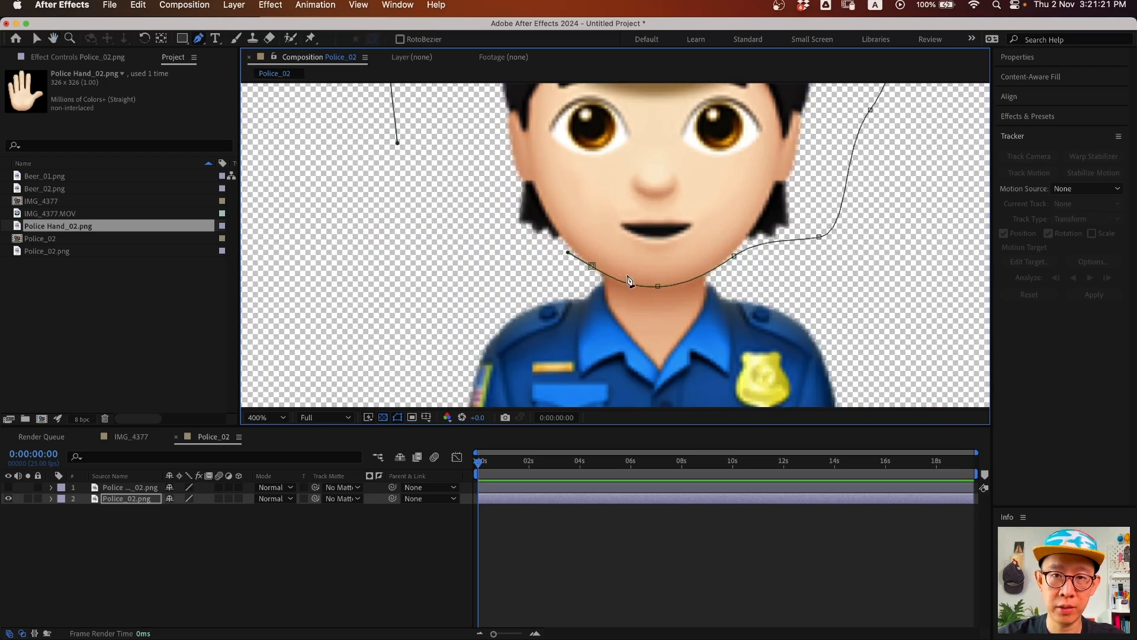
drag(432, 230, 468, 266)
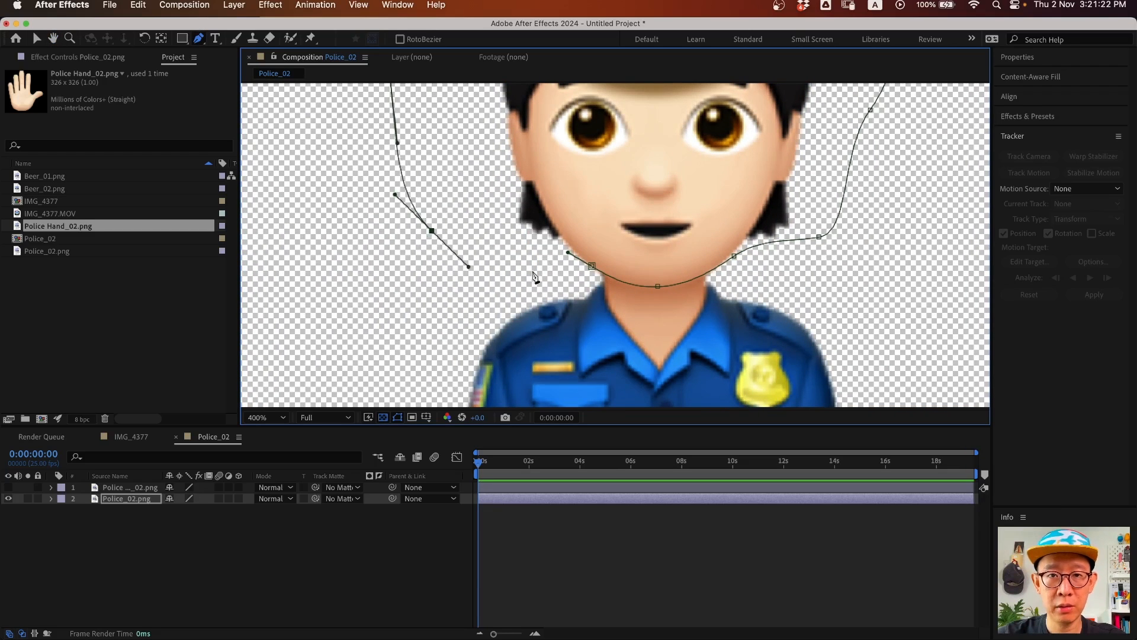
click(591, 267)
- Zoom out to frame the whole masked head and select the Police_02.png layer
key(z)
alt+click(690, 285)
key(space)
drag(624, 217, 673, 273)
click(123, 500)
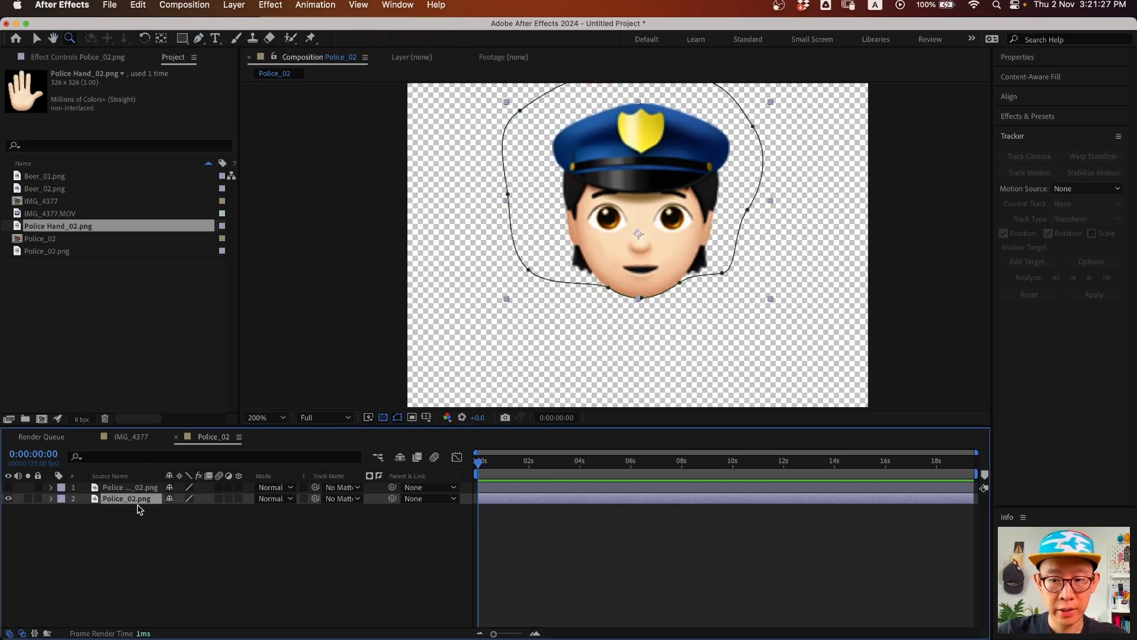
- Rename the masked layer 'Head' and the hand layer 'Hand'
key(Return)
text(Head)
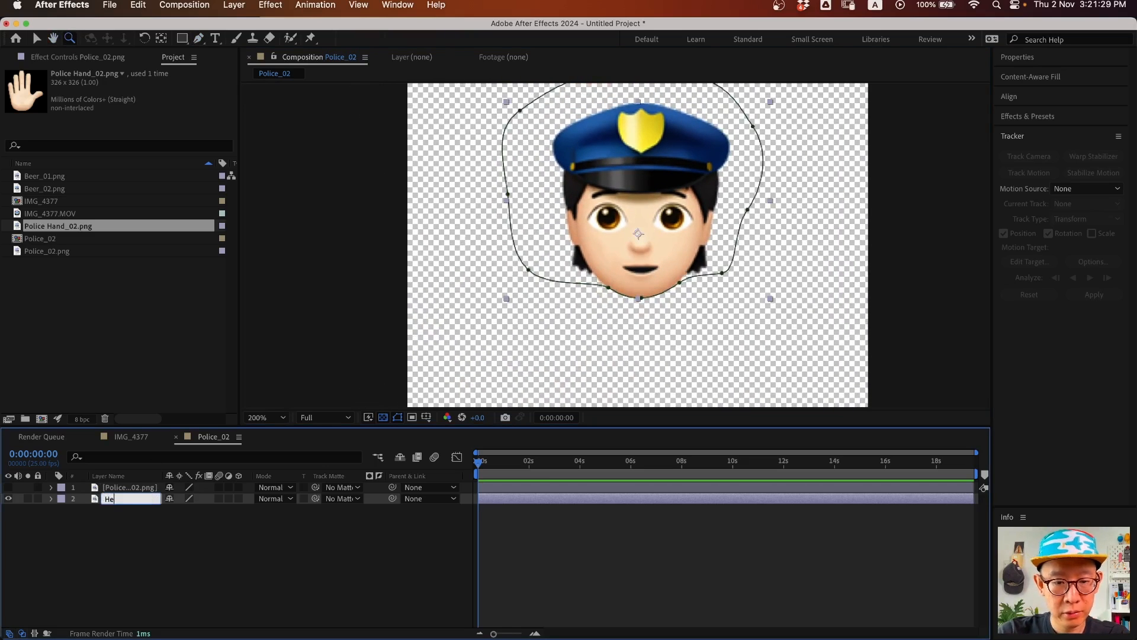
key(Return)
click(131, 489)
key(Return)
text(Hand)
key(Return)
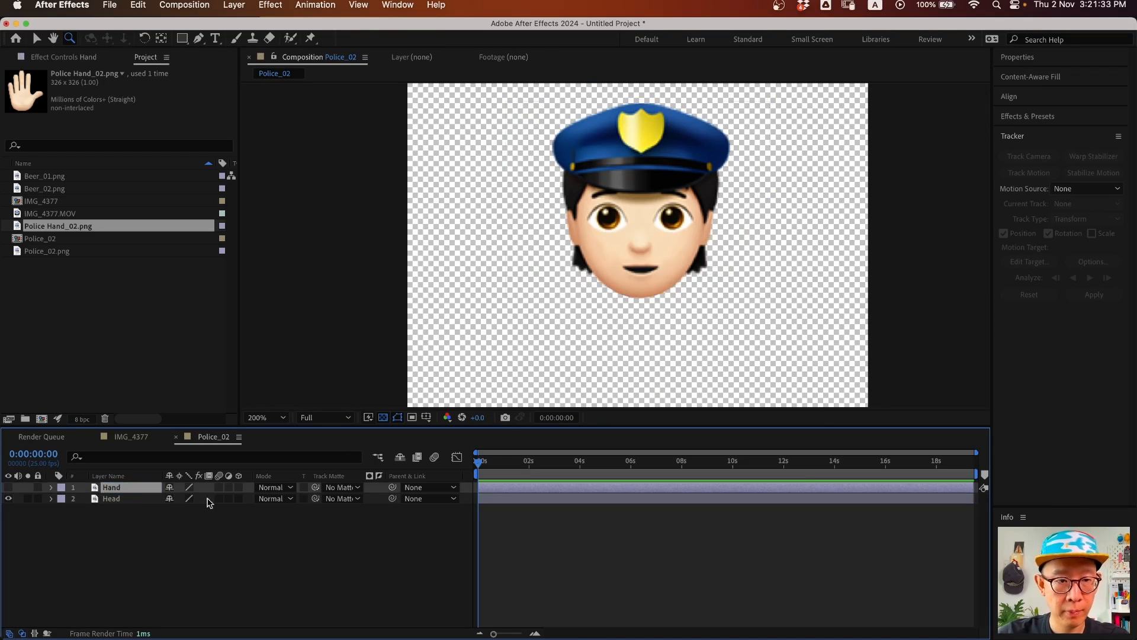
- Duplicate Head, move the copy below it, and rename it 'Body'
click(117, 499)
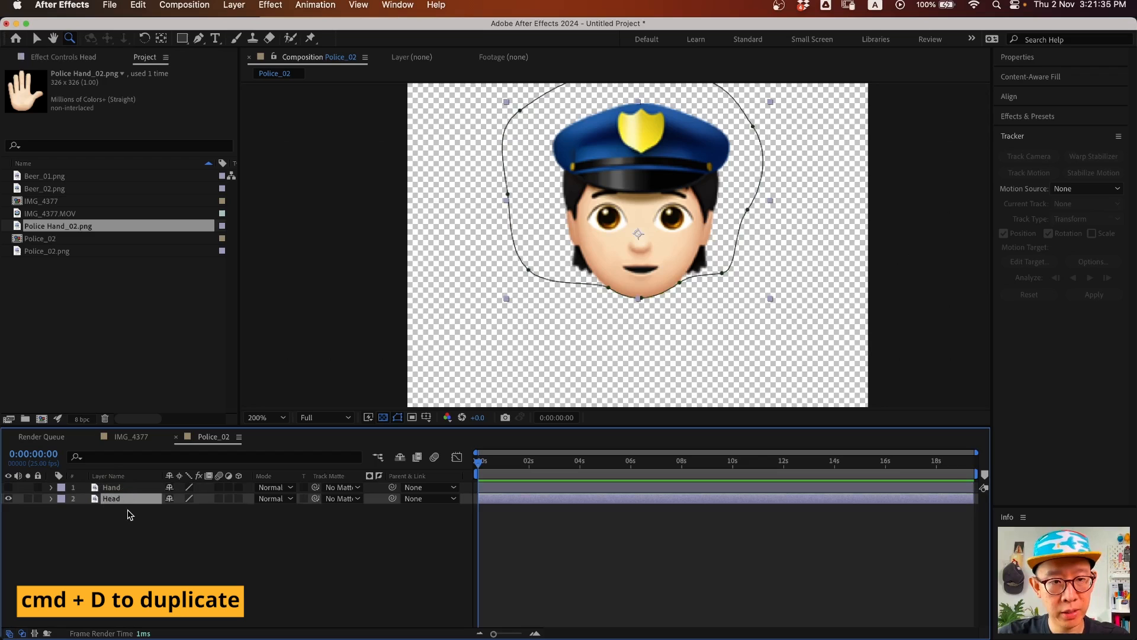
key(super+d)
drag(119, 504, 115, 524)
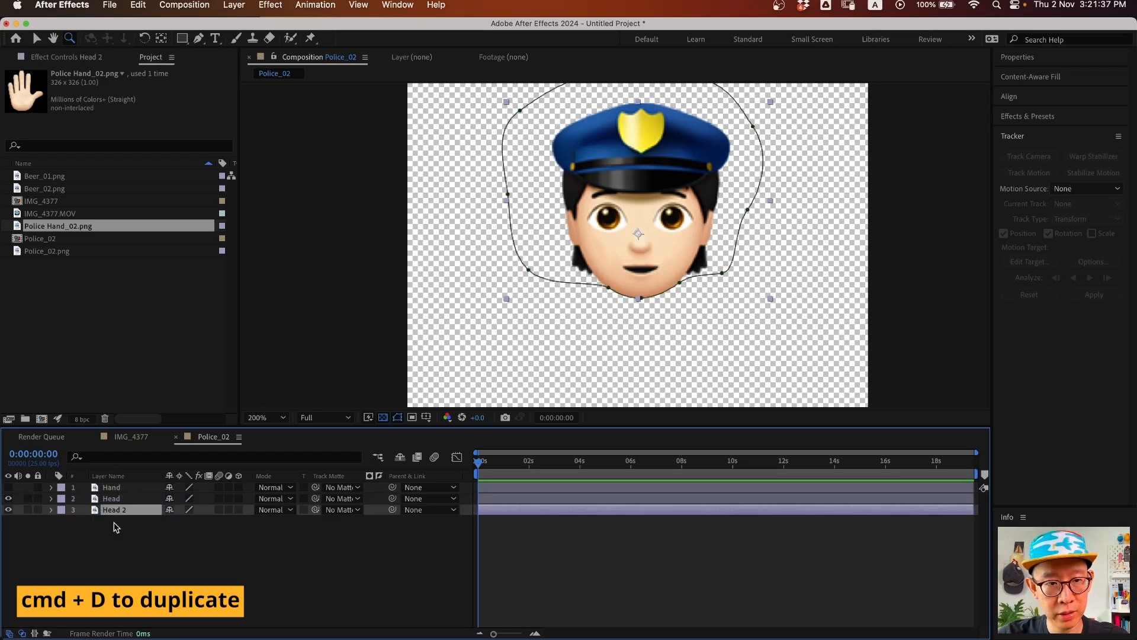
key(Return)
text(Body)
key(Return)
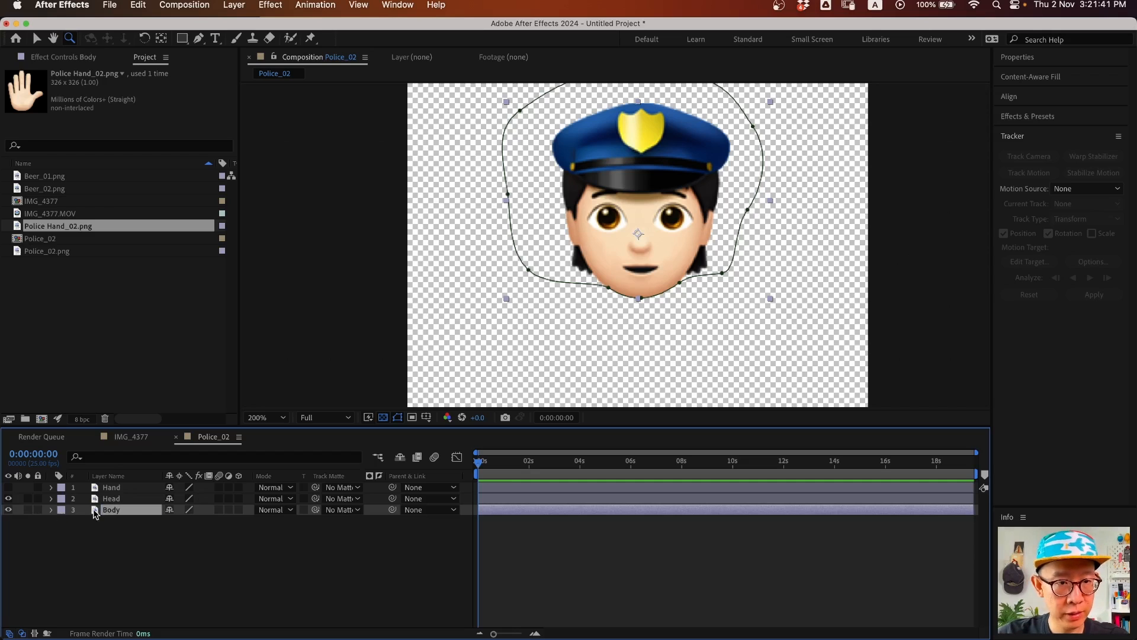
- Set the Body layer's mask mode to Subtract so it cuts out the head
key(m)
click(184, 521)
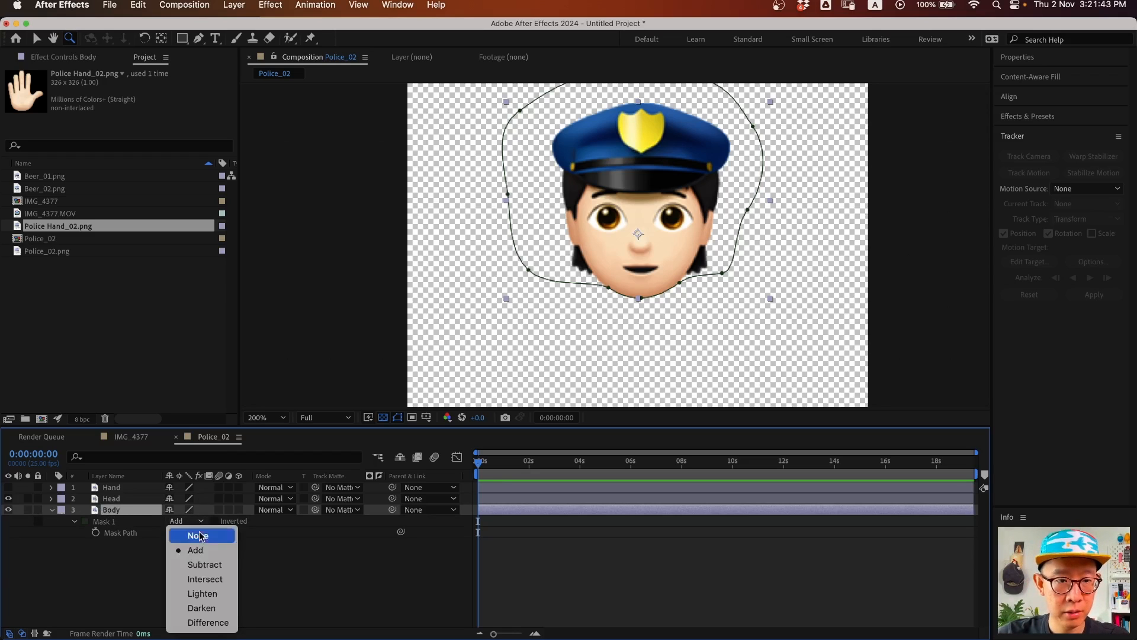
key(Escape)
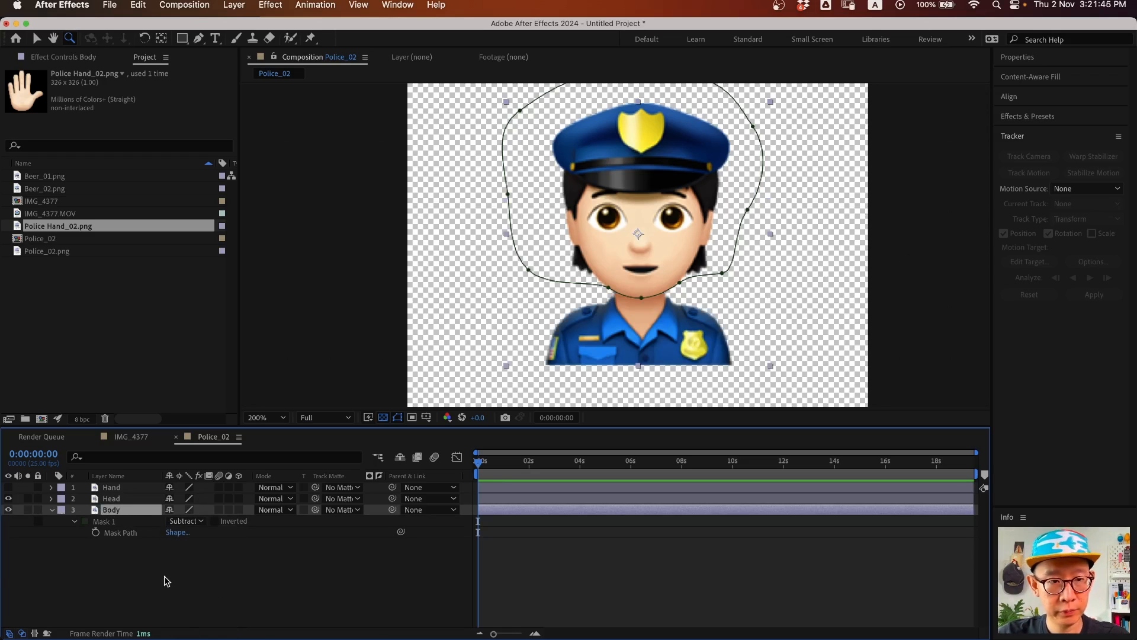
click(167, 580)
key(v)
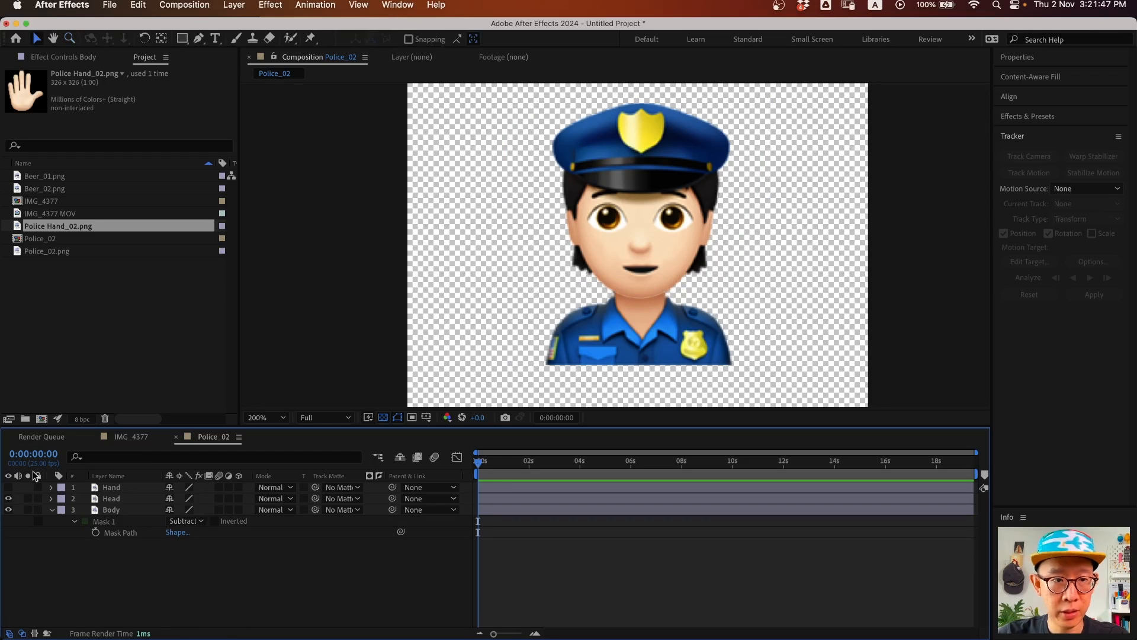
- Give both the Head and Body masks a 0.5 pixel Mask Feather
click(116, 499)
shift+click(116, 509)
key(f)
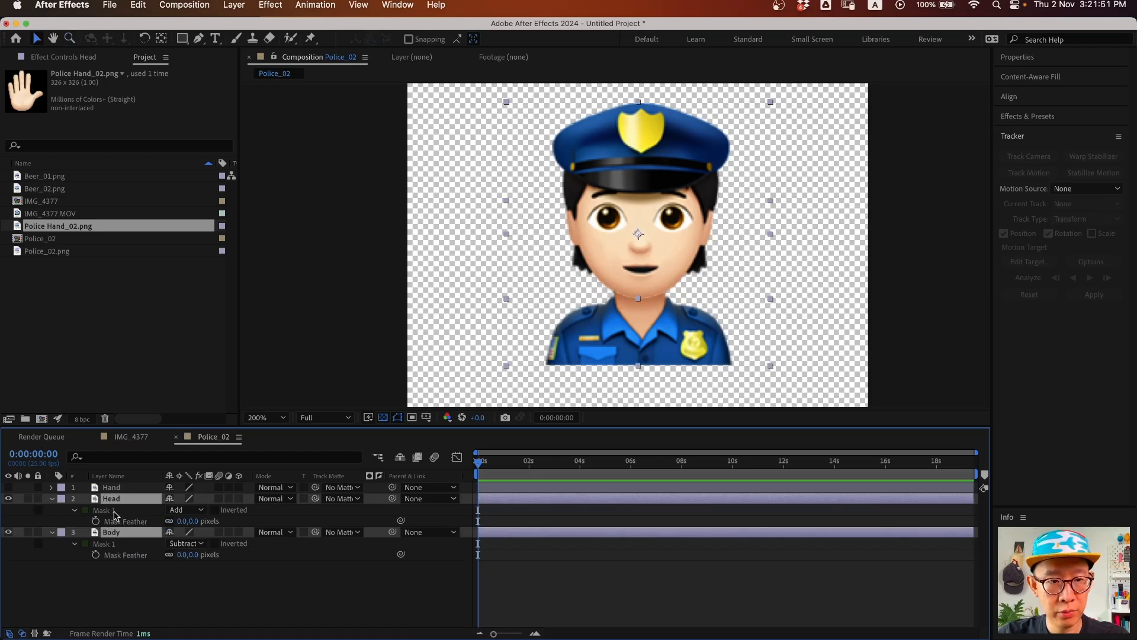
click(183, 521)
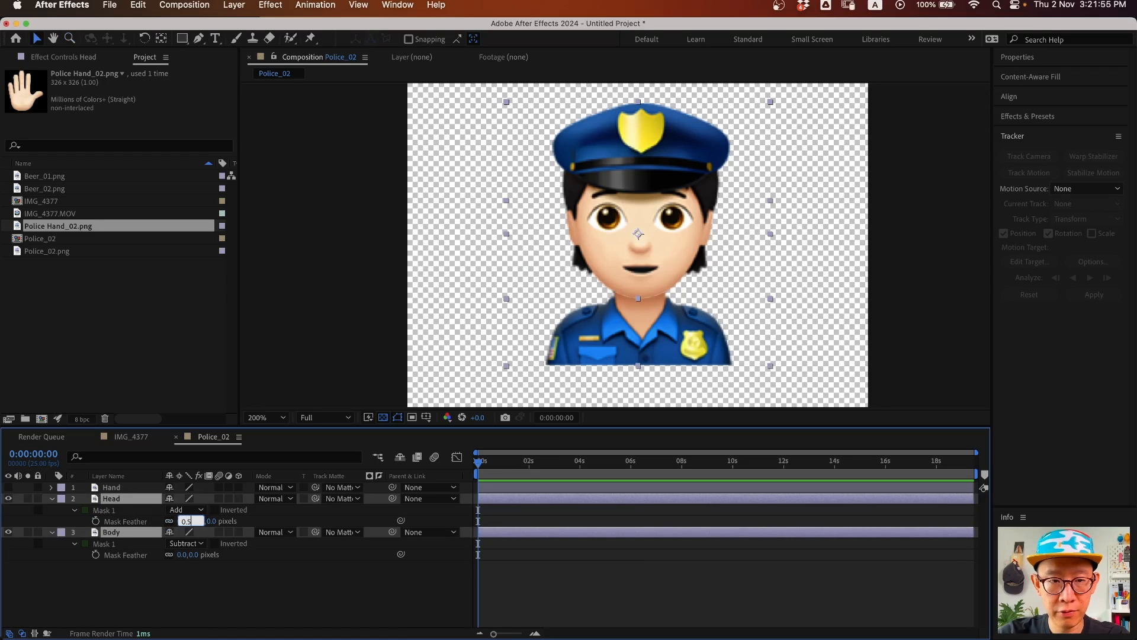
key(Return)
click(183, 555)
text(0)
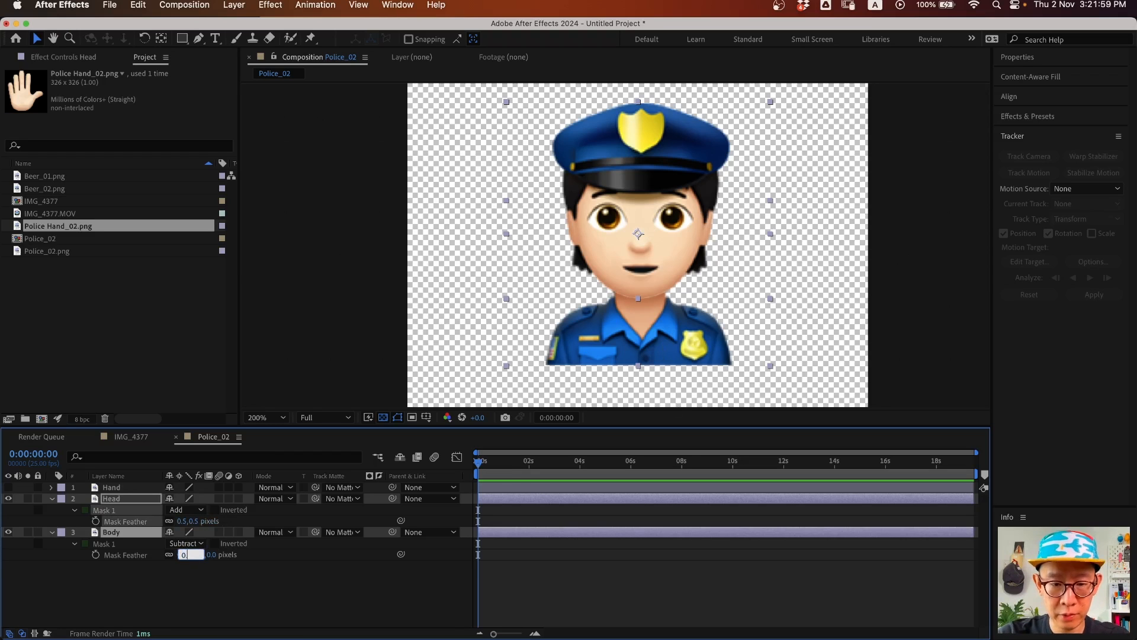
text(.5)
key(Return)
- Nudge the Head layer down a few pixels and collapse Body's mask settings
click(243, 578)
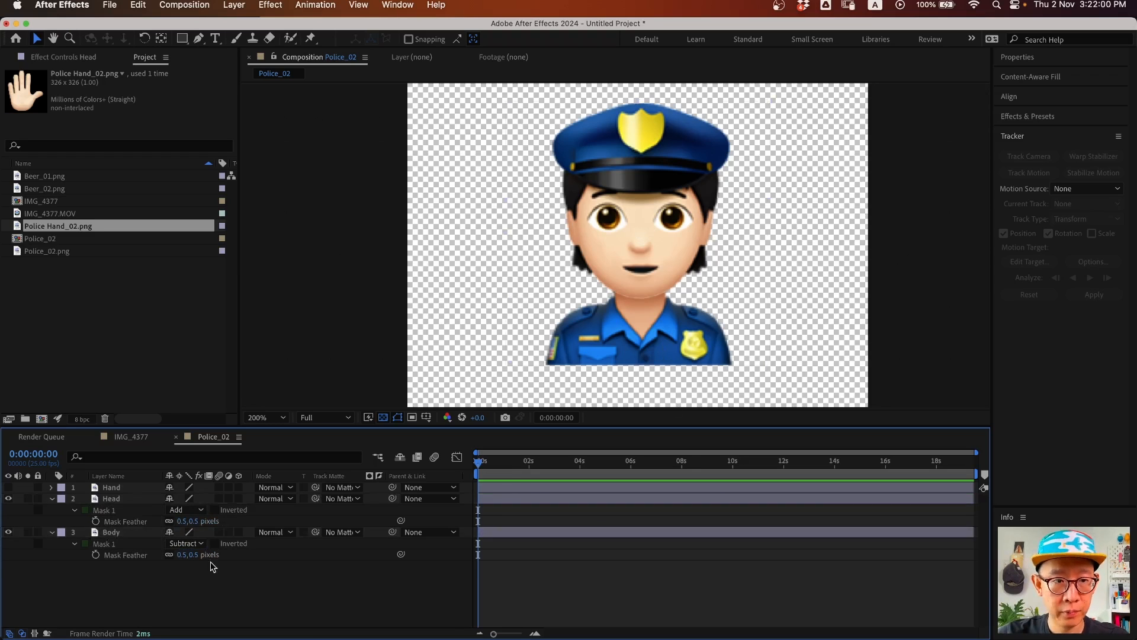
click(121, 503)
key(Down)
key(Down)
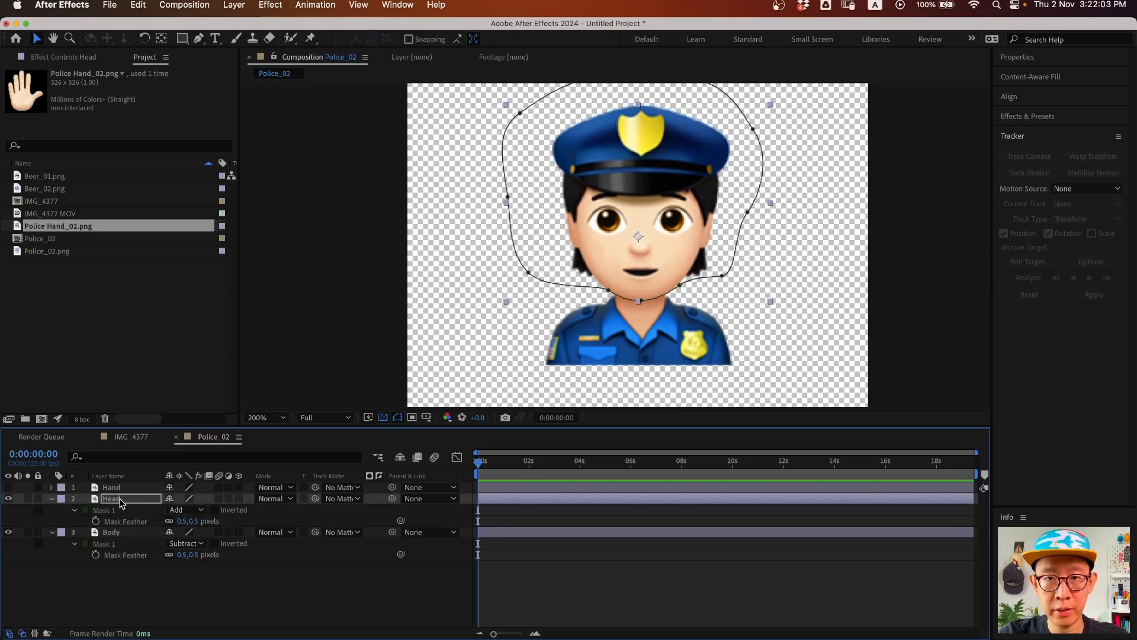
click(349, 594)
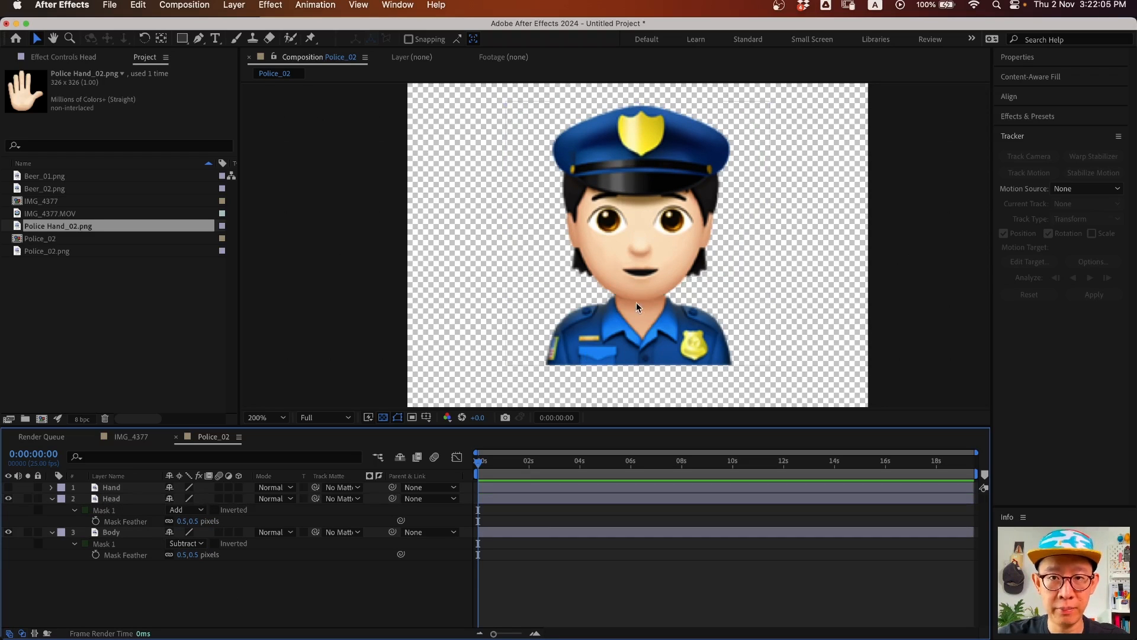
click(53, 533)
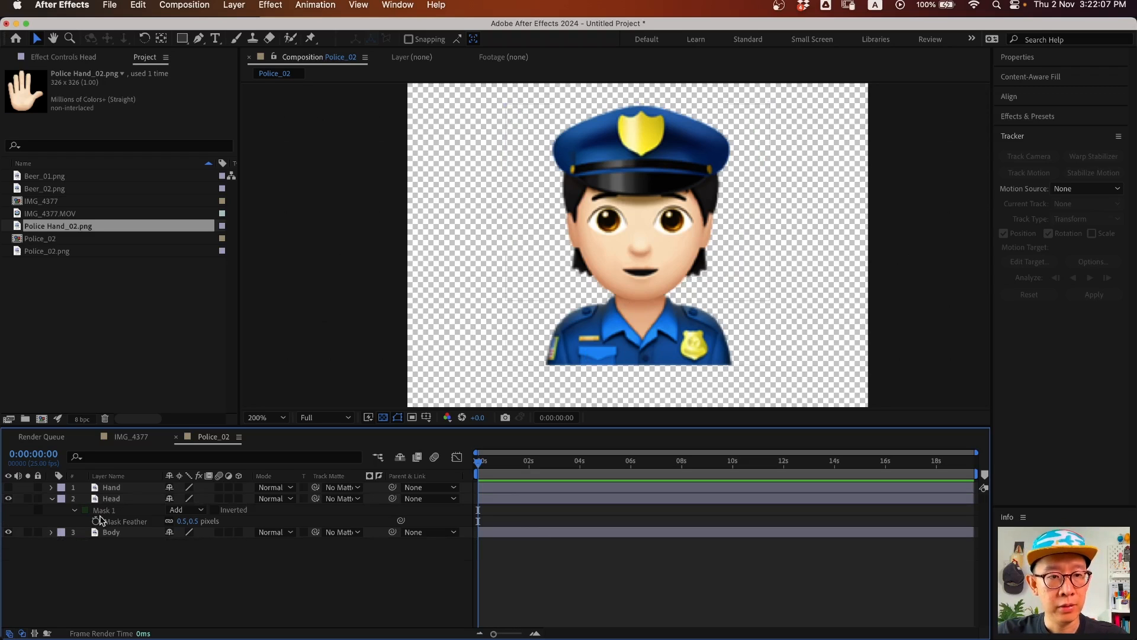
- Test-rotate the Head layer and undo it, keeping Rotation at 0°
click(112, 500)
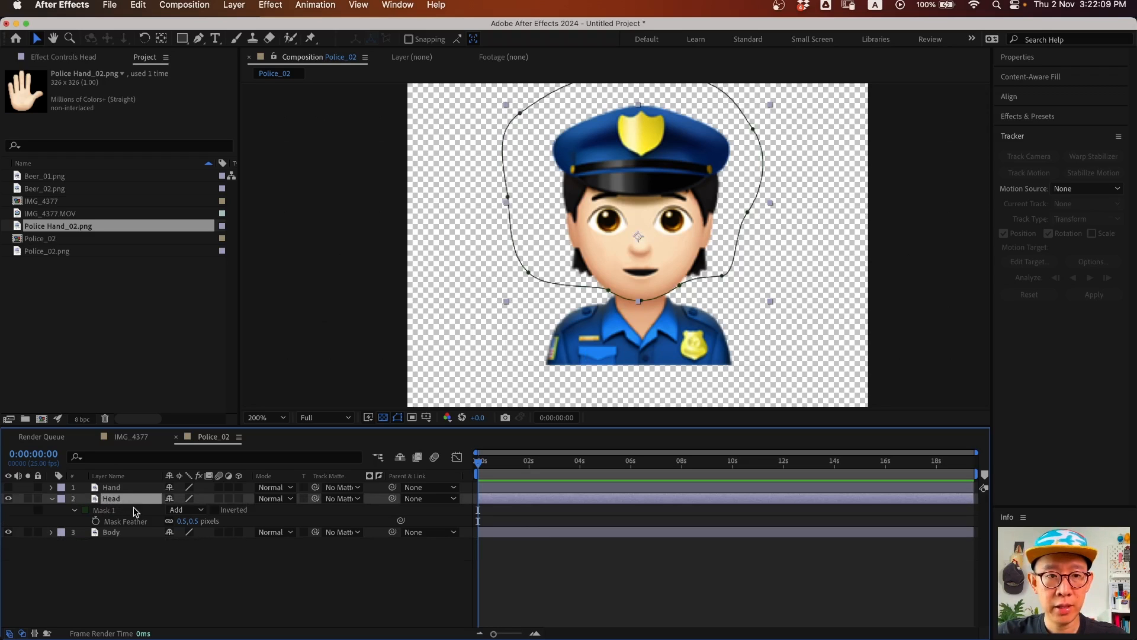
drag(654, 201, 642, 208)
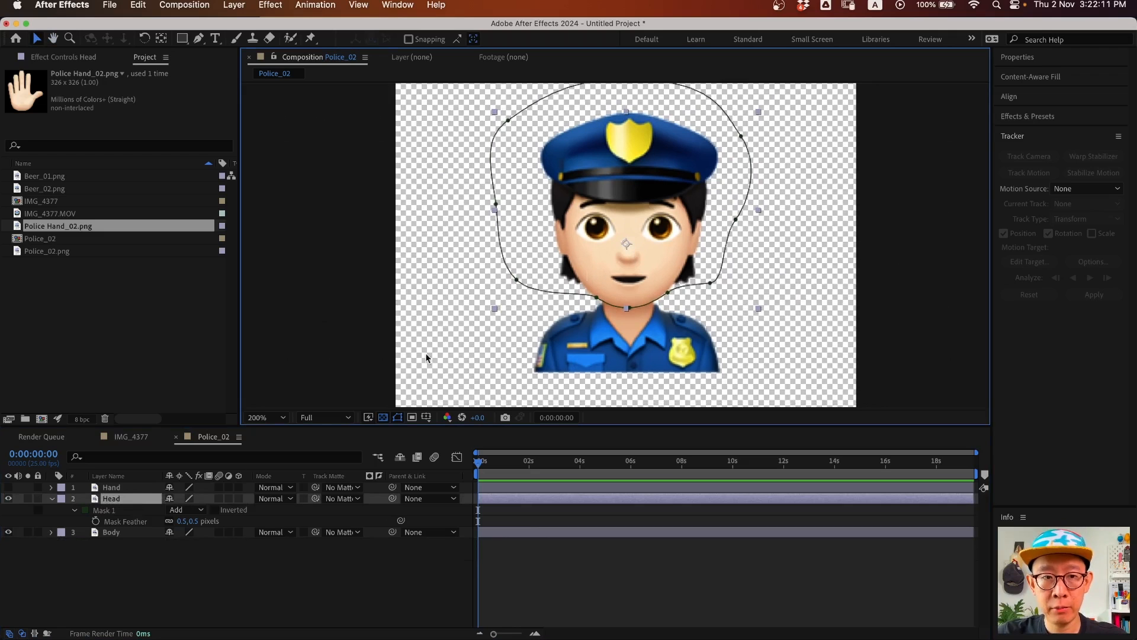
key(r)
drag(186, 513, 210, 492)
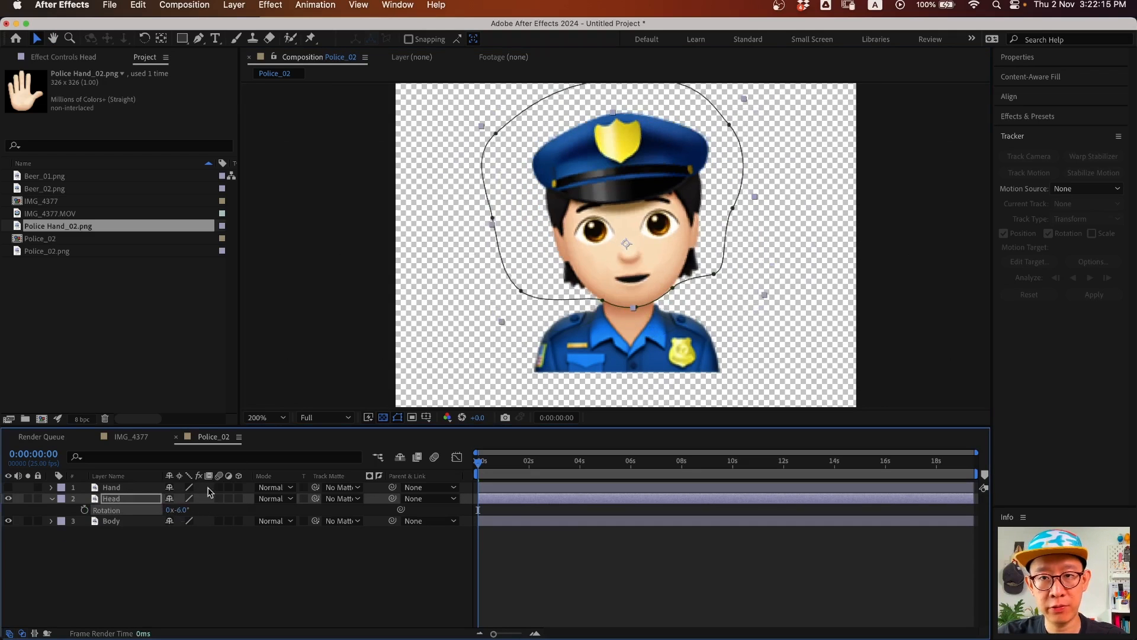
key(super+z)
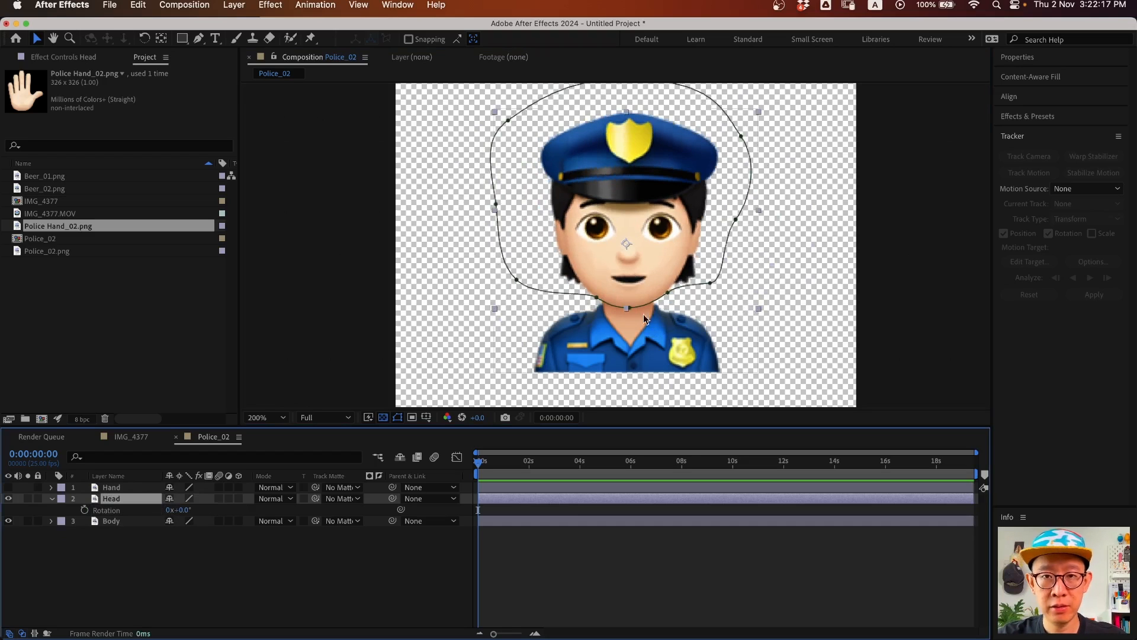
- Move Head's anchor point from the nose down to the chin, check it with an undone tilt
click(162, 39)
drag(627, 244, 629, 310)
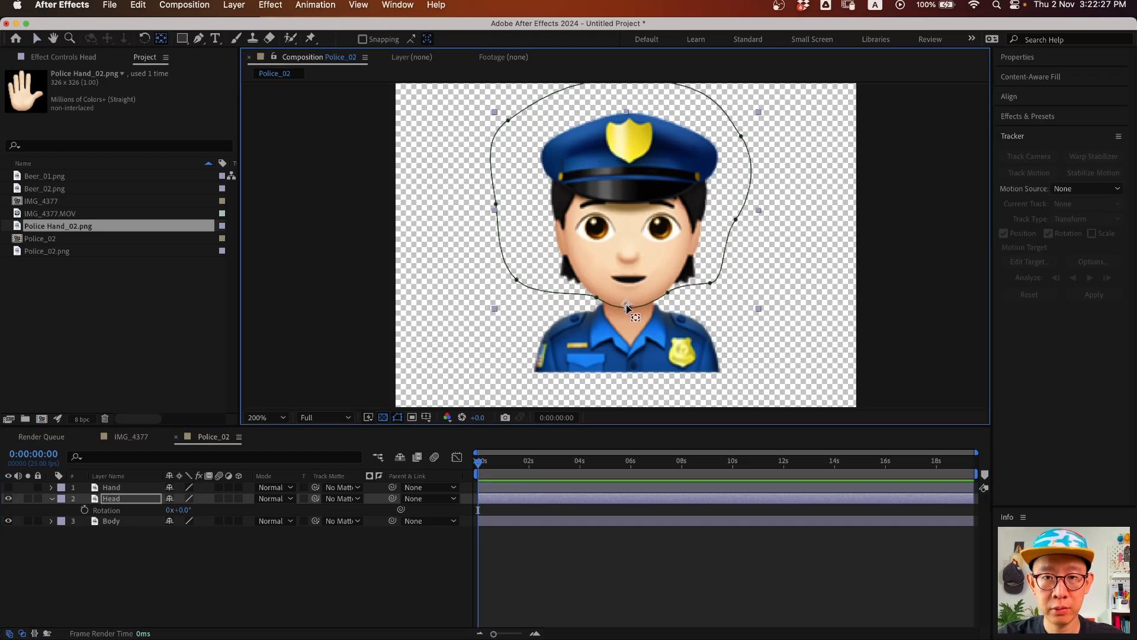
drag(626, 307, 628, 307)
drag(181, 510, 192, 515)
key(super+z)
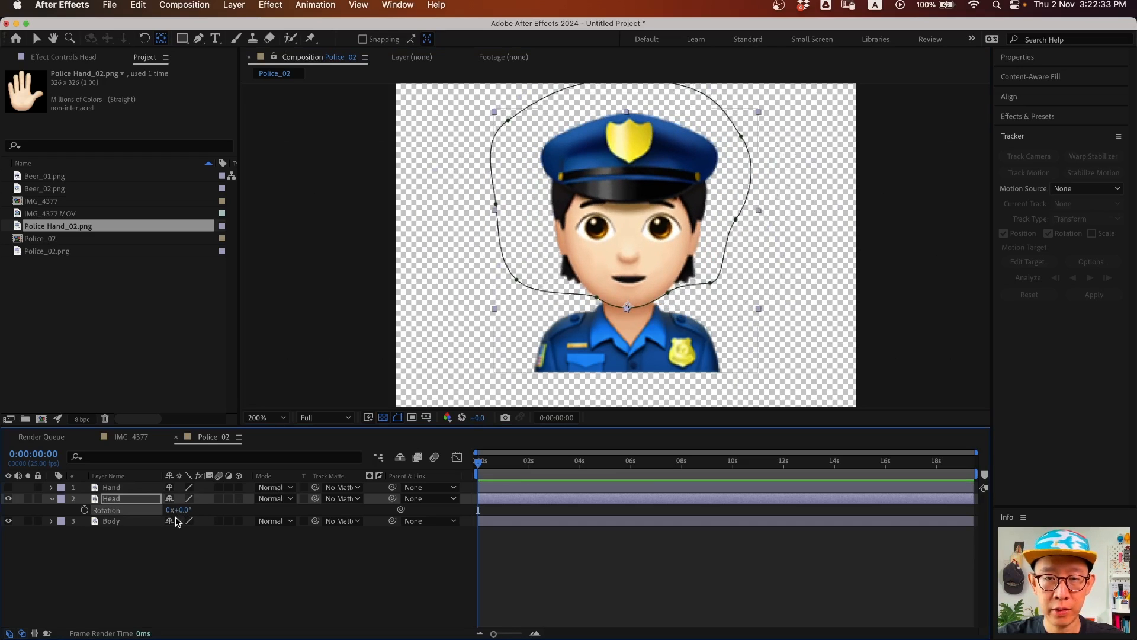
click(120, 499)
key(v)
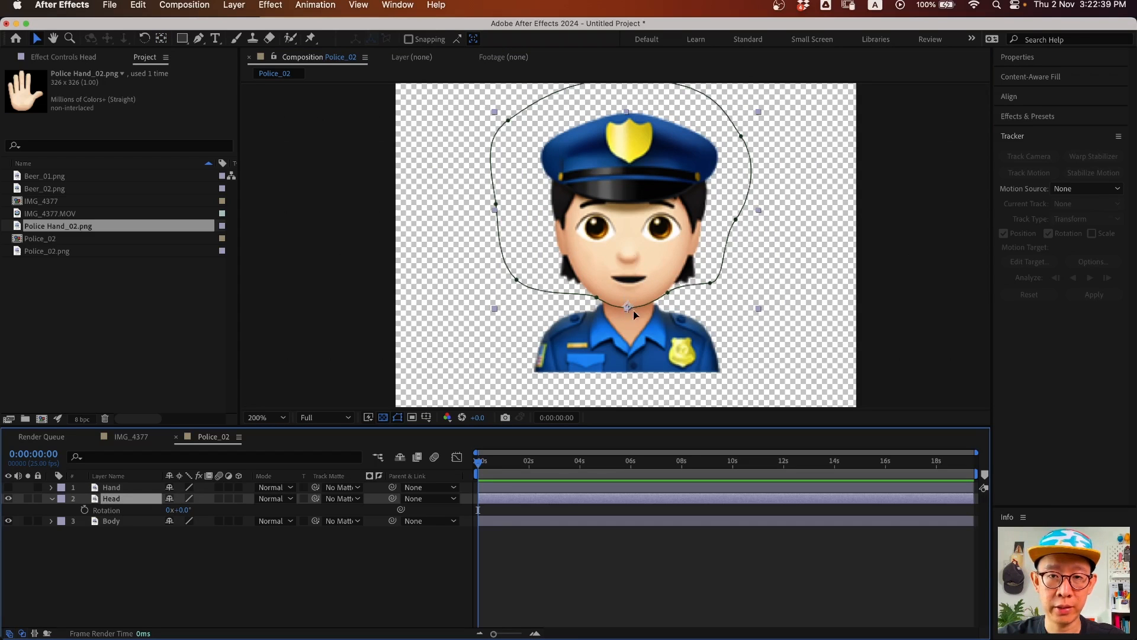
click(201, 575)
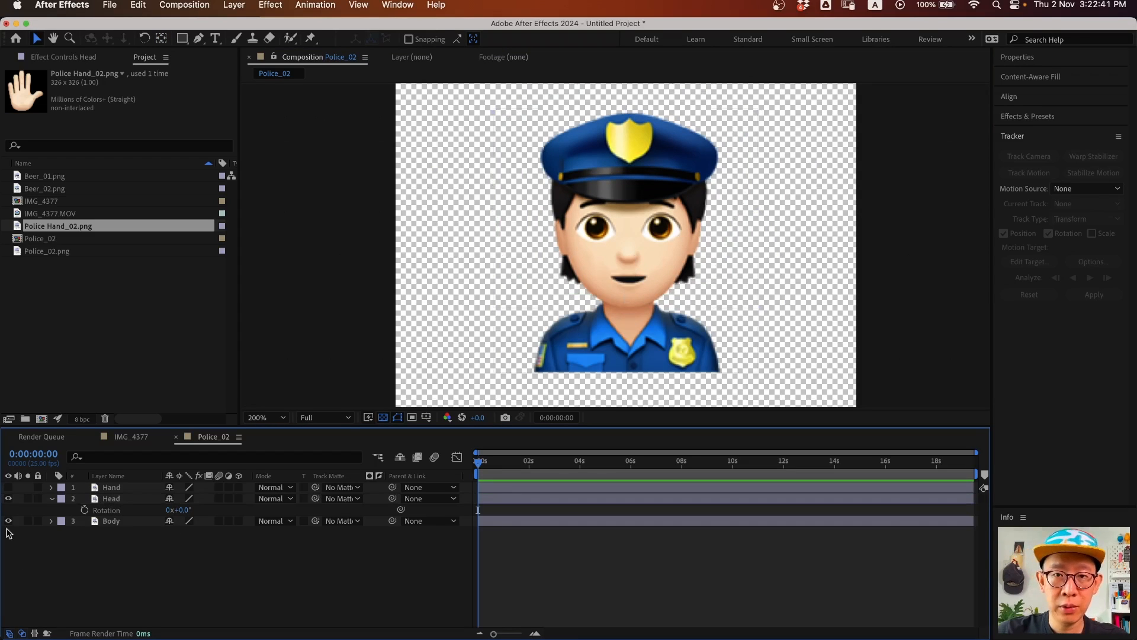
click(121, 501)
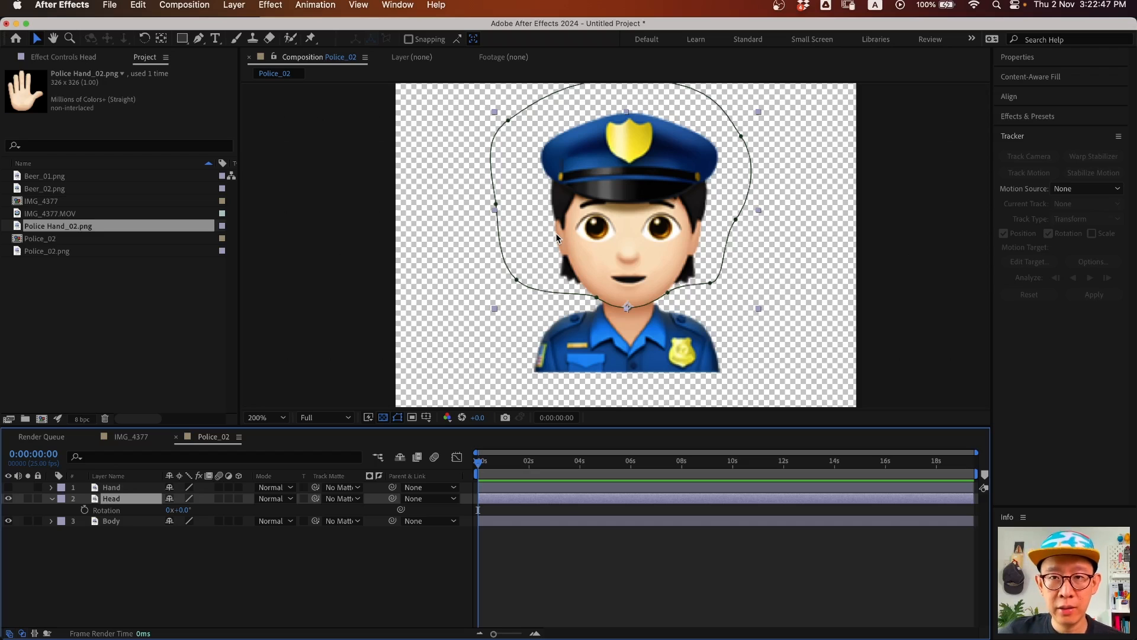
- Apply Distort > Mesh Warp from the Effect menu to the Head layer
click(1035, 117)
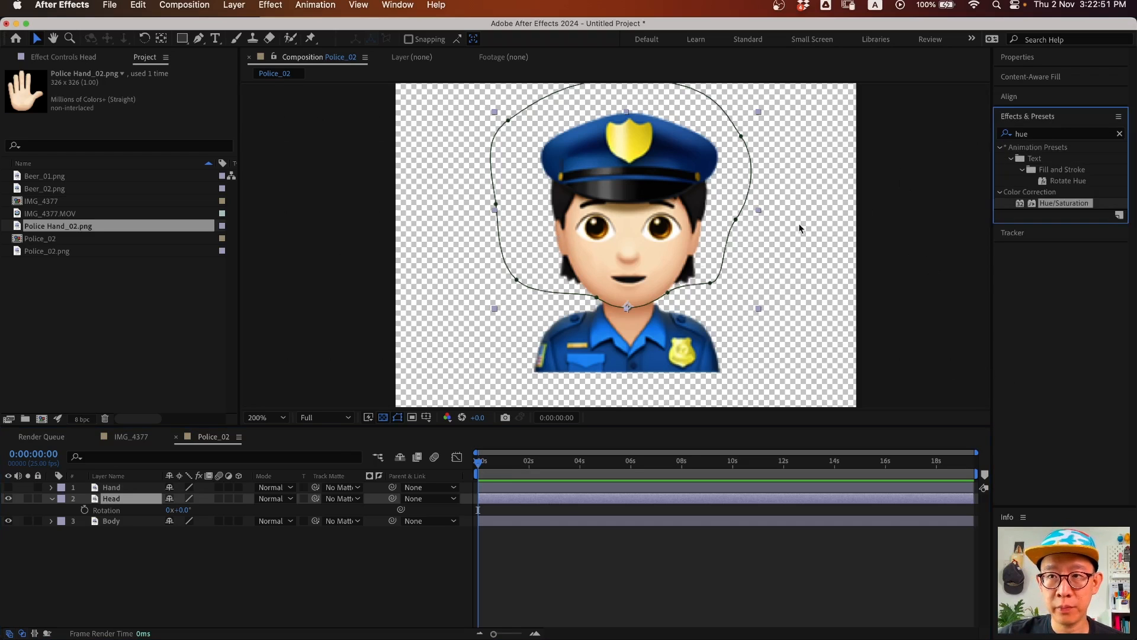
click(118, 499)
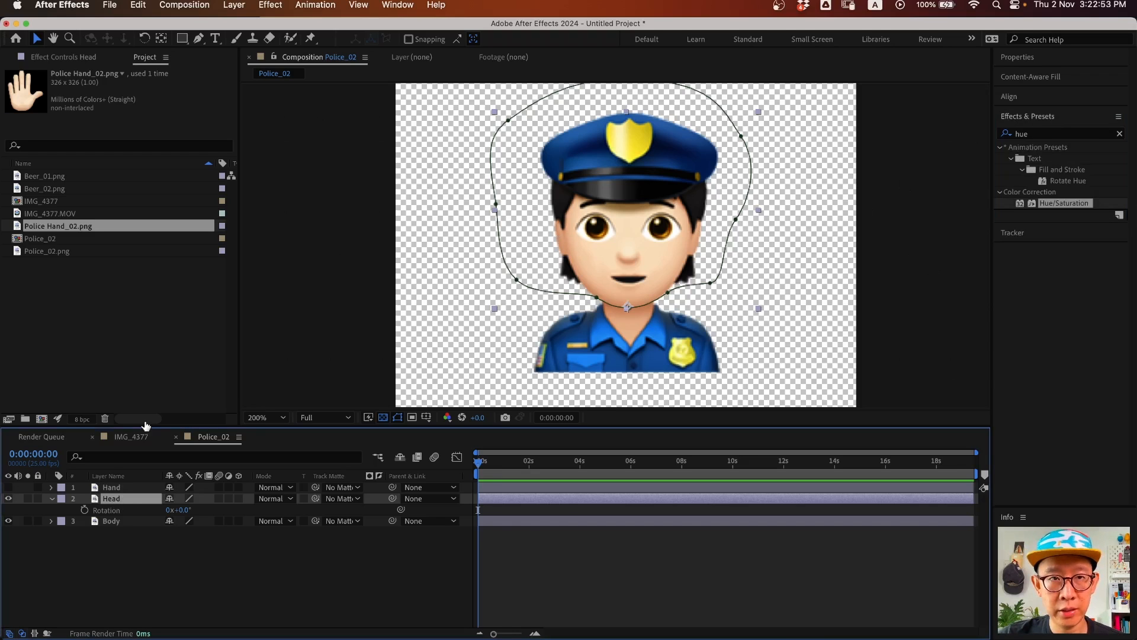
click(269, 7)
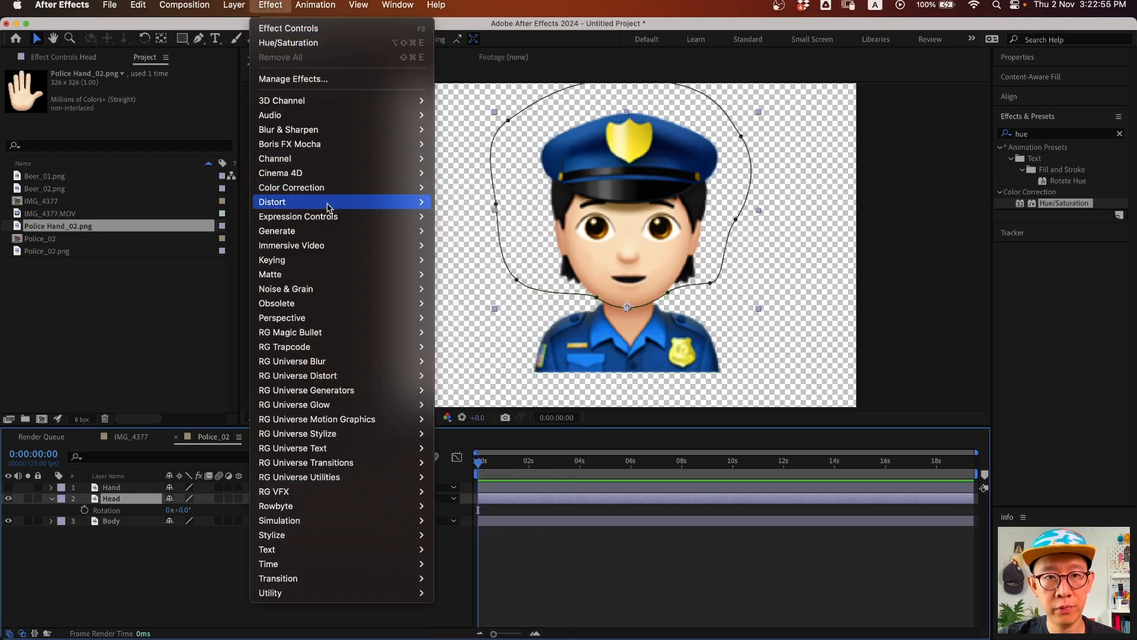
mouse_move(376, 202)
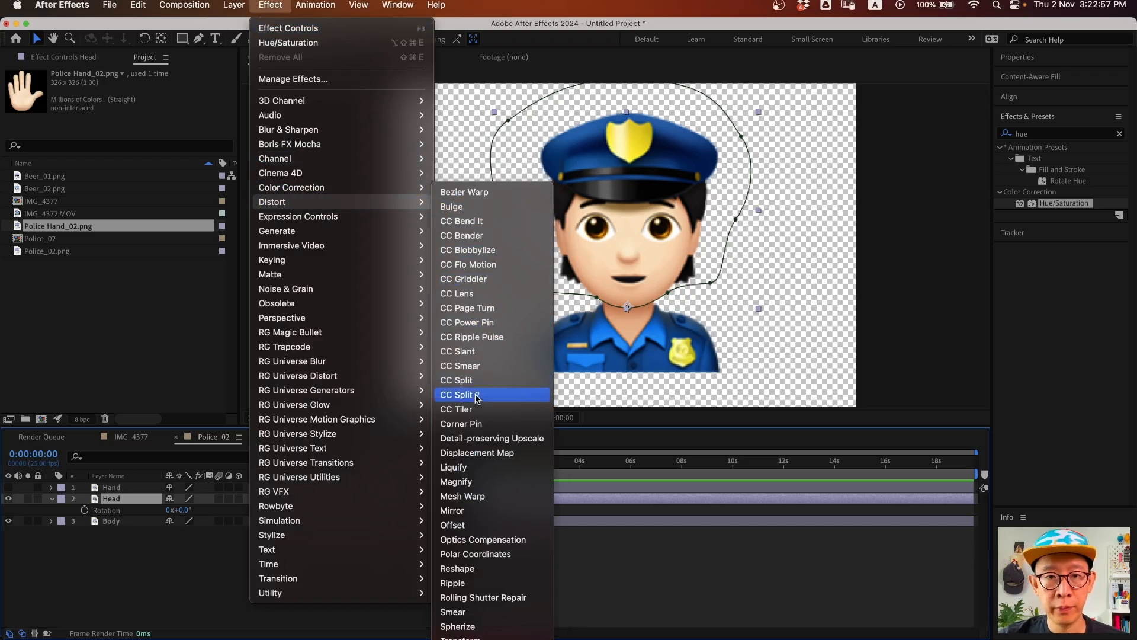
click(496, 497)
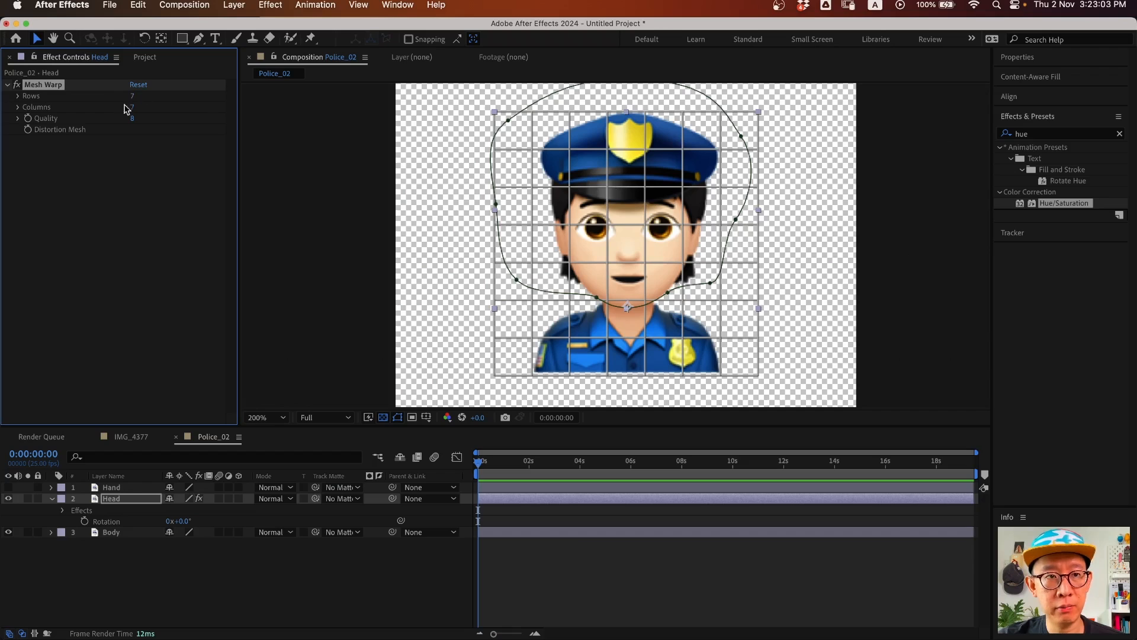
- After an undone test warp of the right eye, set Mesh Warp Rows to 2 and Columns to 5
click(608, 226)
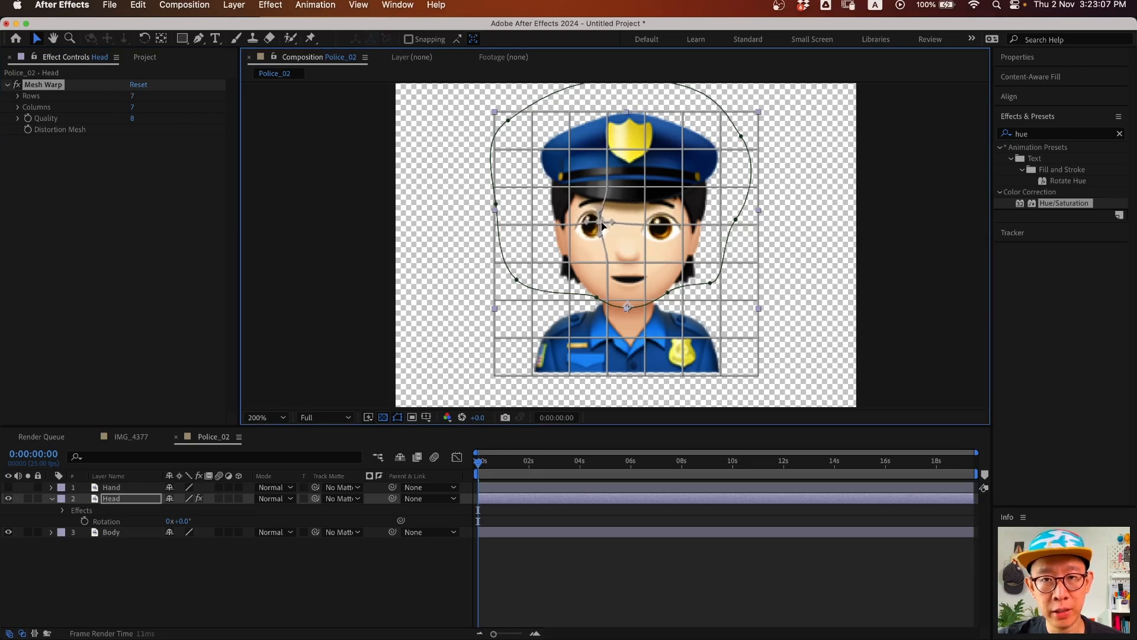
drag(645, 225, 660, 228)
key(super+z)
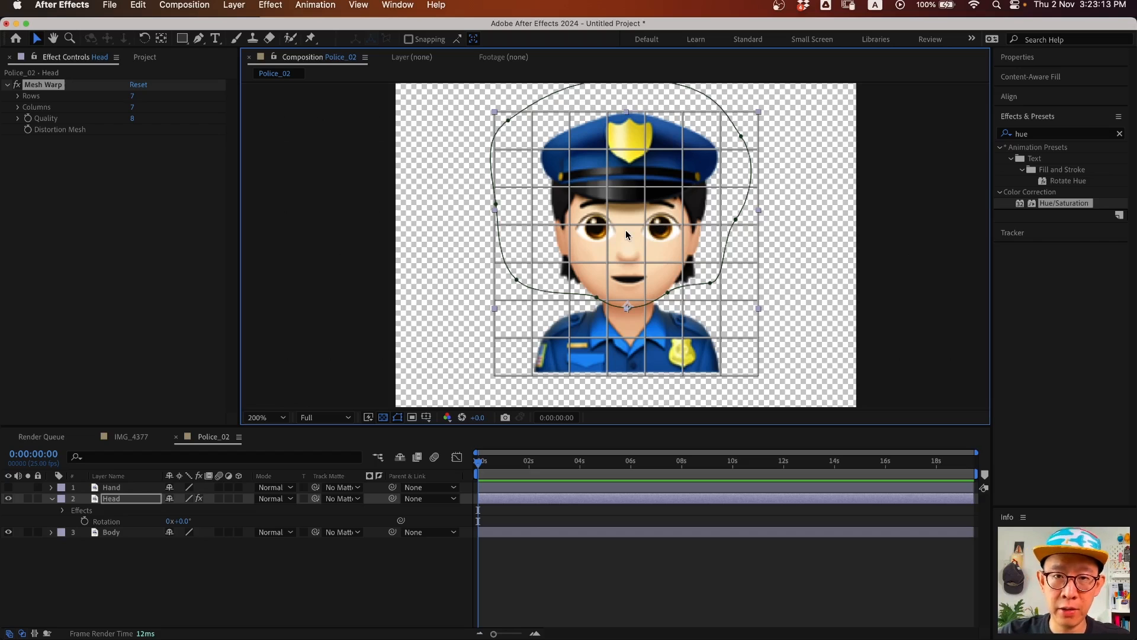
click(18, 108)
click(19, 96)
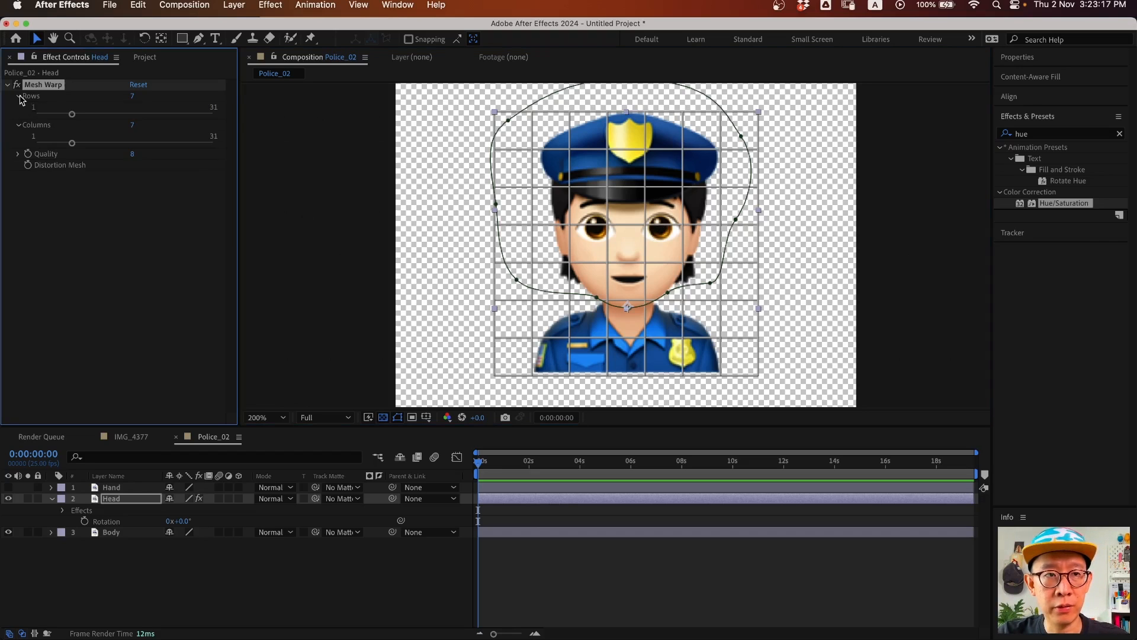
drag(72, 114, 43, 117)
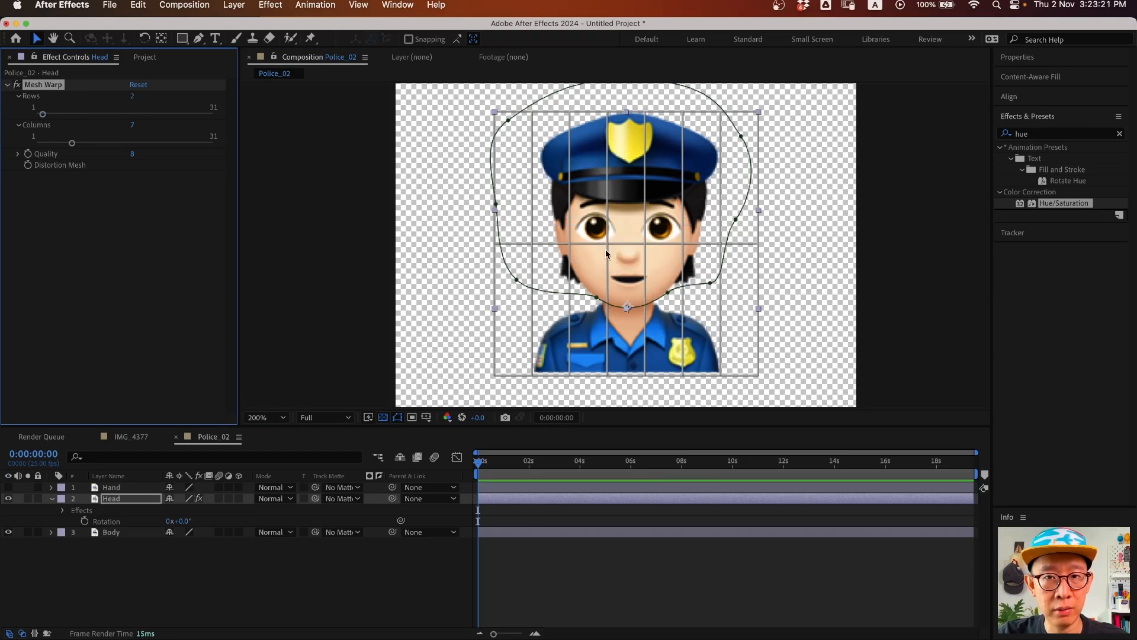
drag(72, 144, 60, 145)
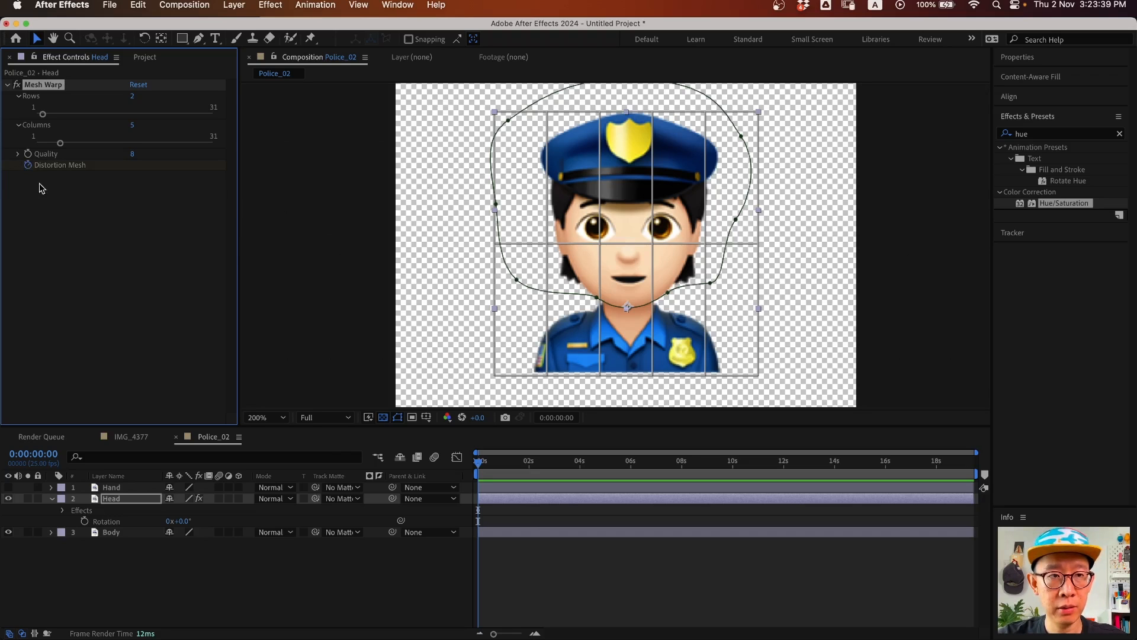
click(134, 511)
- Reveal Head and Hand keyframes and drag the Distortion Mesh keyframe to 0:00:00:10
key(u)
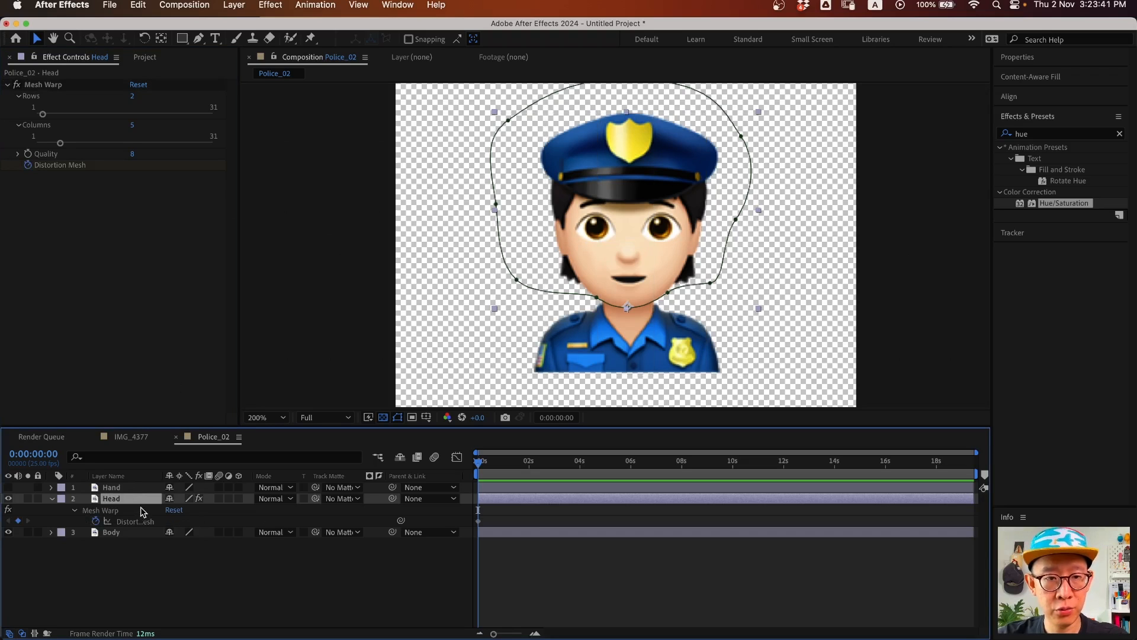
click(109, 533)
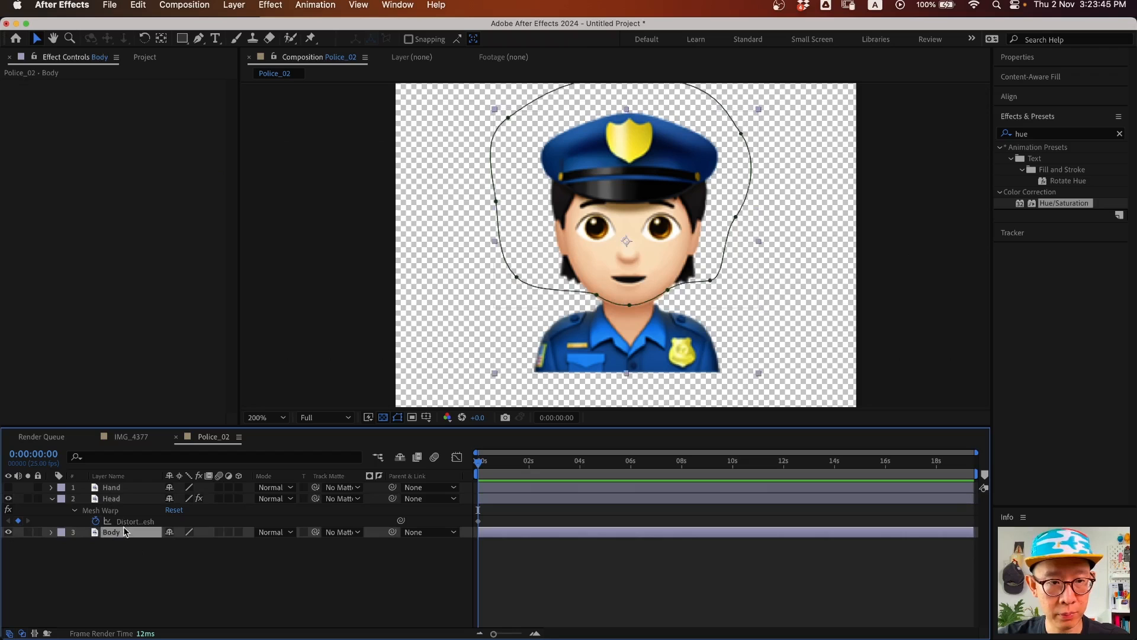
click(112, 488)
key(u)
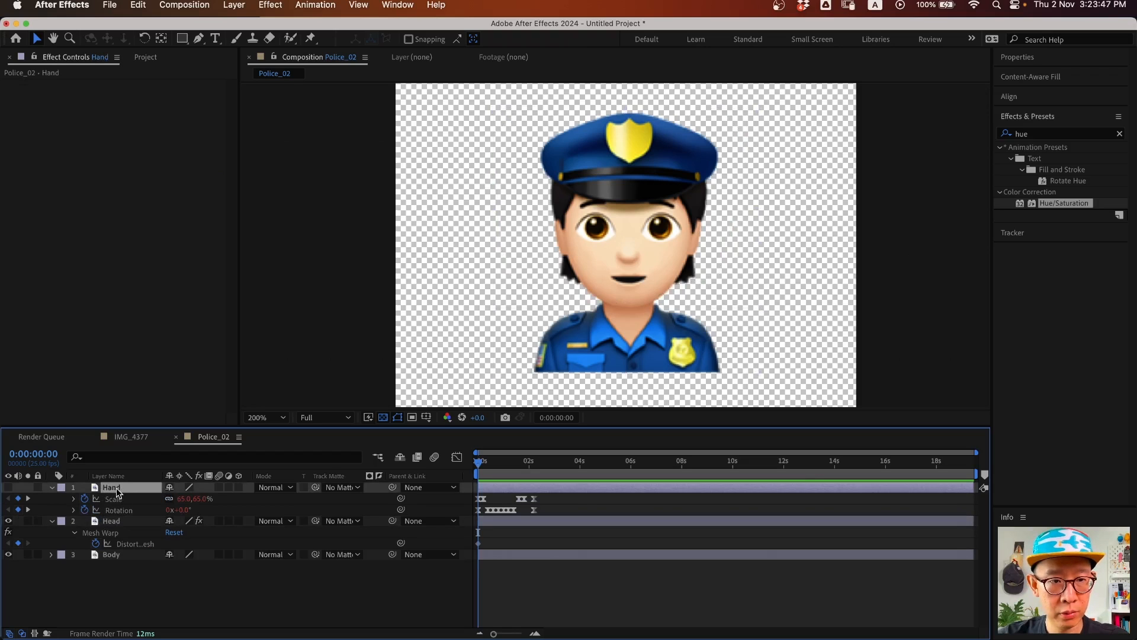
key(=)
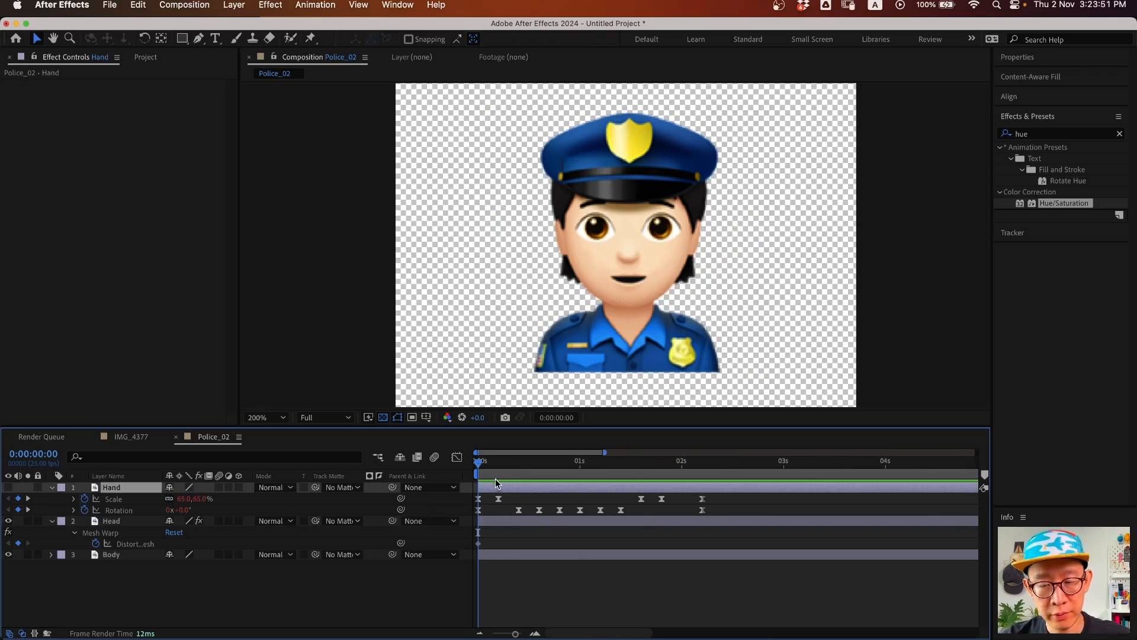
drag(489, 465, 519, 473)
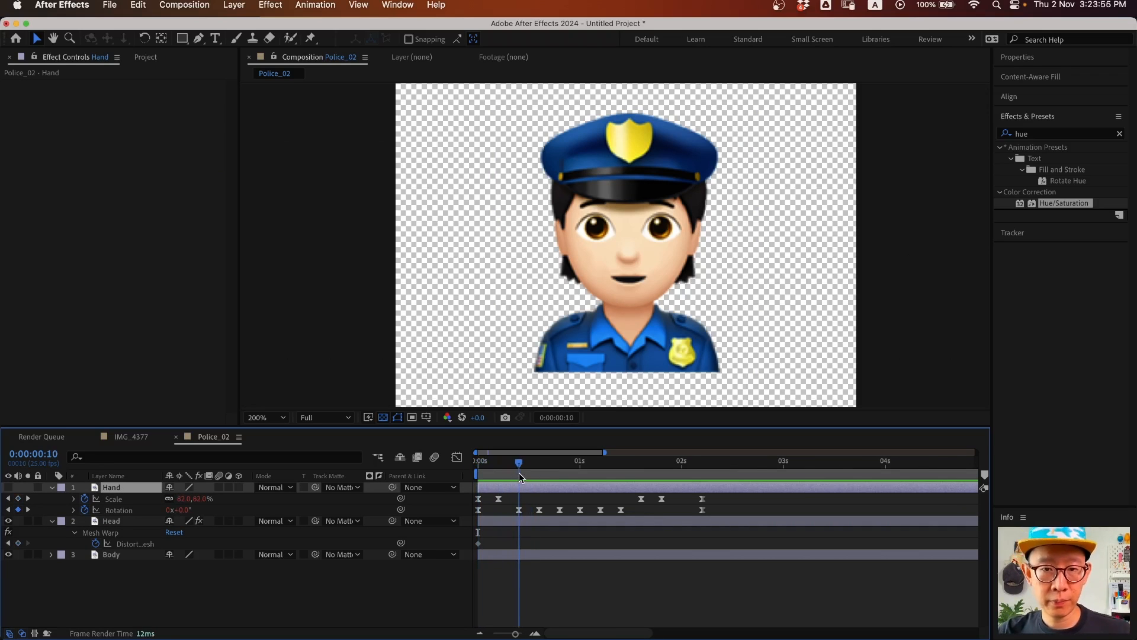
drag(478, 543, 519, 543)
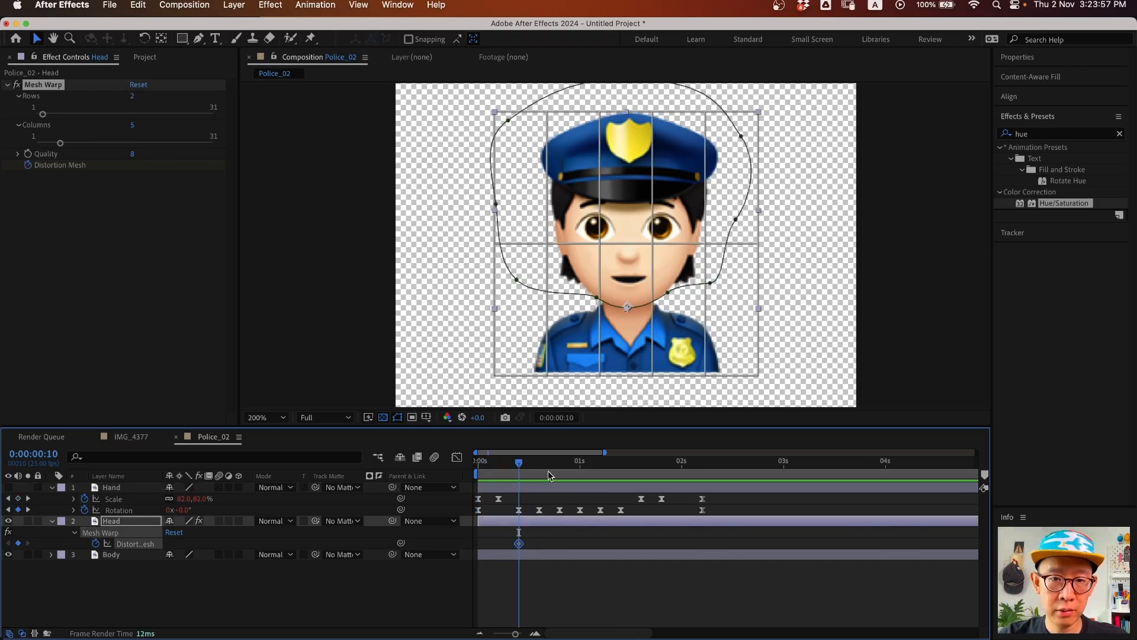
mouse_move(521, 468)
mouse_down()
mouse_move(543, 468)
mouse_move(524, 468)
mouse_up()
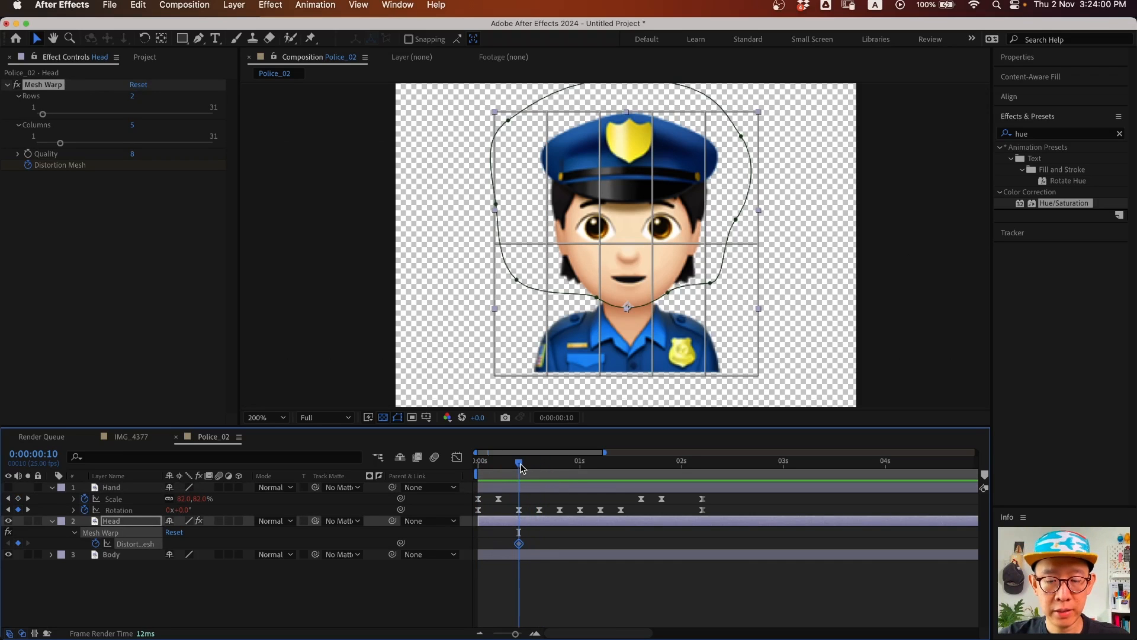
click(8, 486)
- At 0:00:00:15 warp the face, hat and chest mesh points right, then shift the eye point left
mouse_move(523, 468)
mouse_down()
mouse_move(543, 468)
mouse_move(514, 468)
mouse_move(539, 468)
mouse_up()
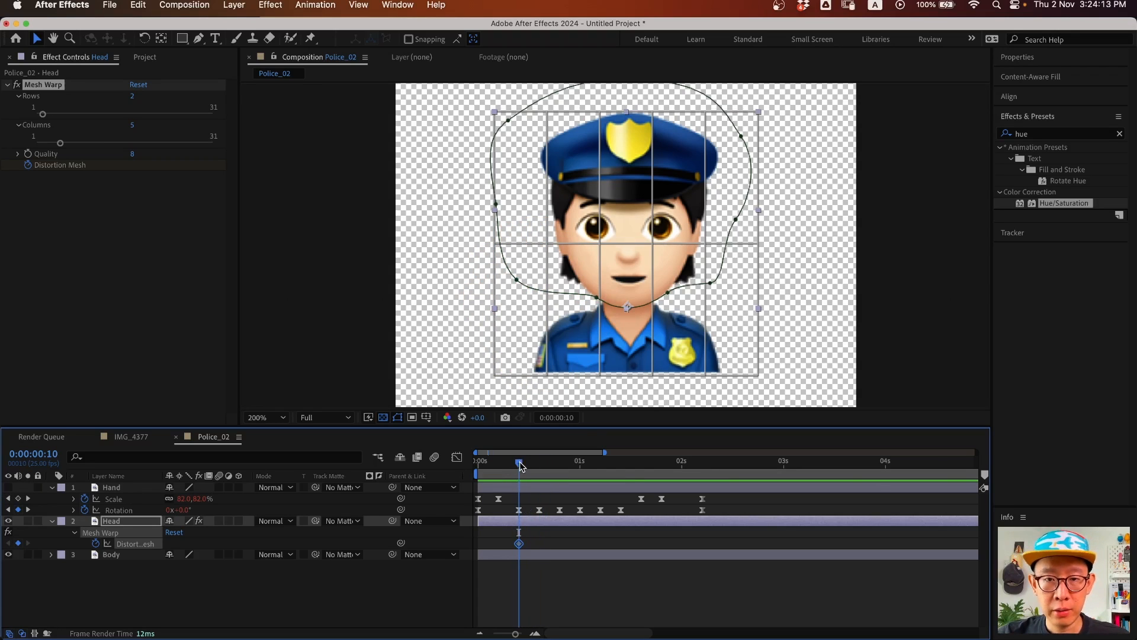
drag(520, 467, 539, 466)
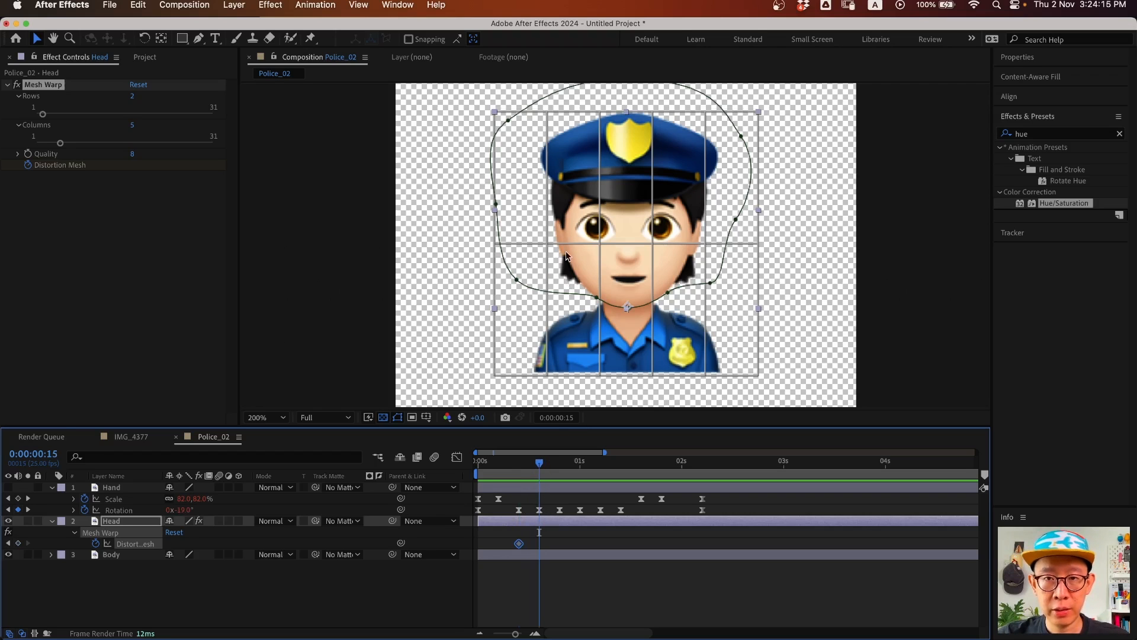
drag(654, 246, 608, 245)
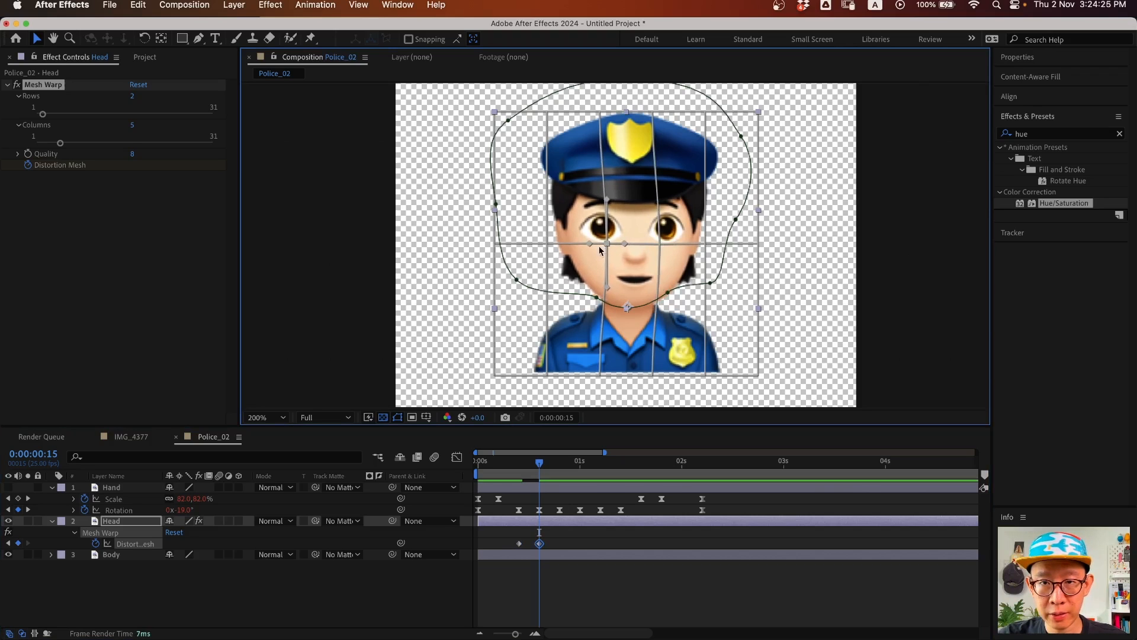
mouse_move(549, 456)
mouse_down()
mouse_move(522, 467)
mouse_move(539, 462)
mouse_up()
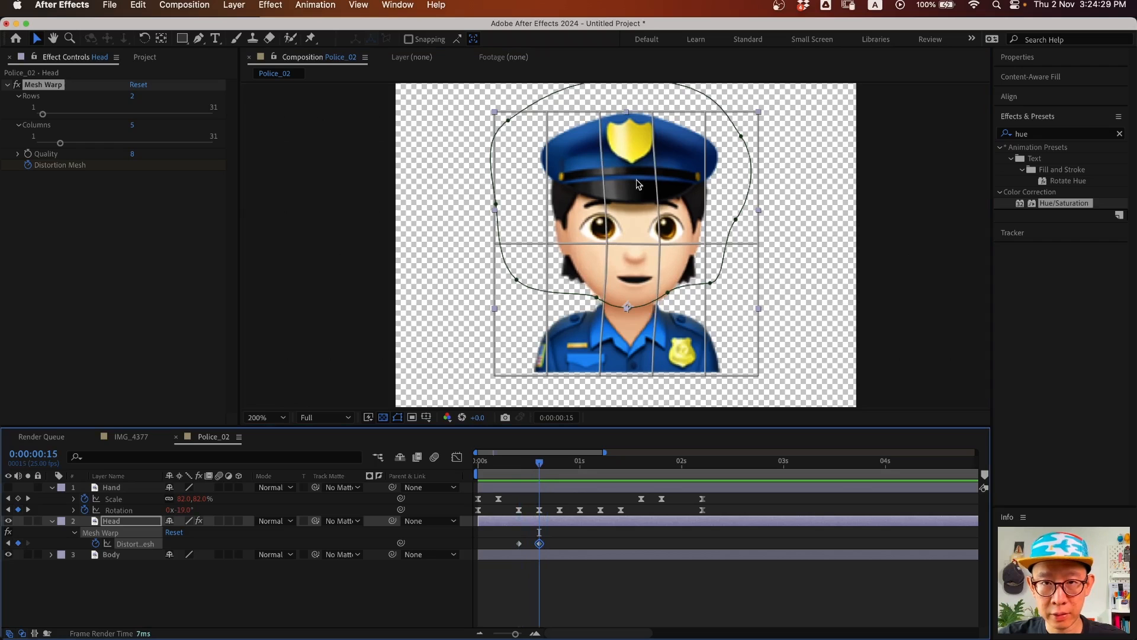
drag(651, 116, 604, 113)
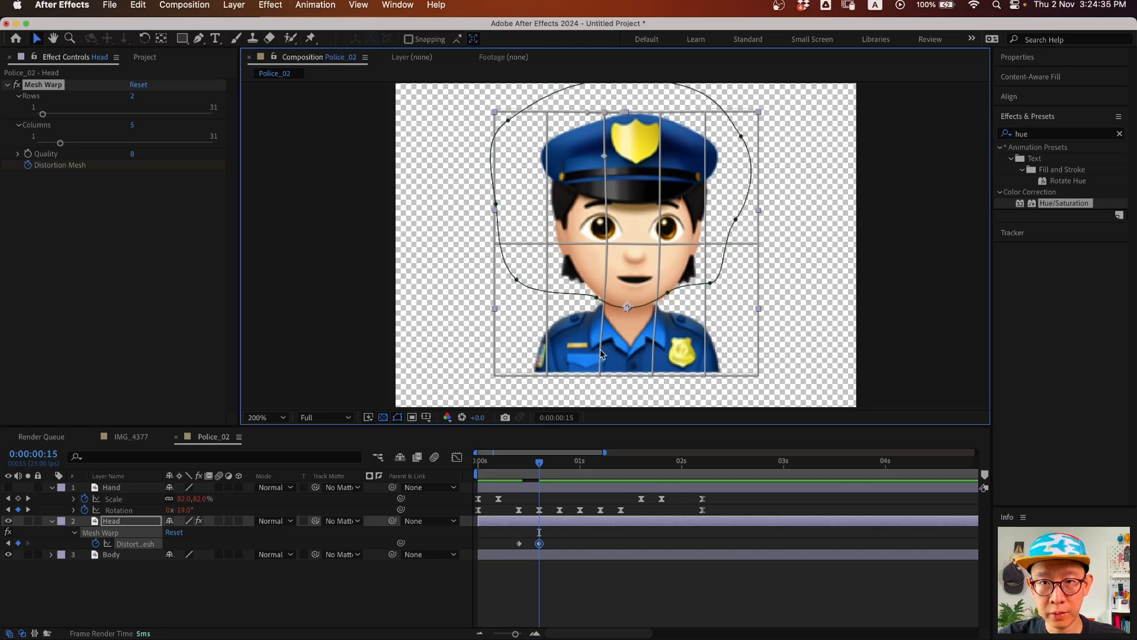
drag(599, 374, 659, 376)
drag(522, 461, 556, 457)
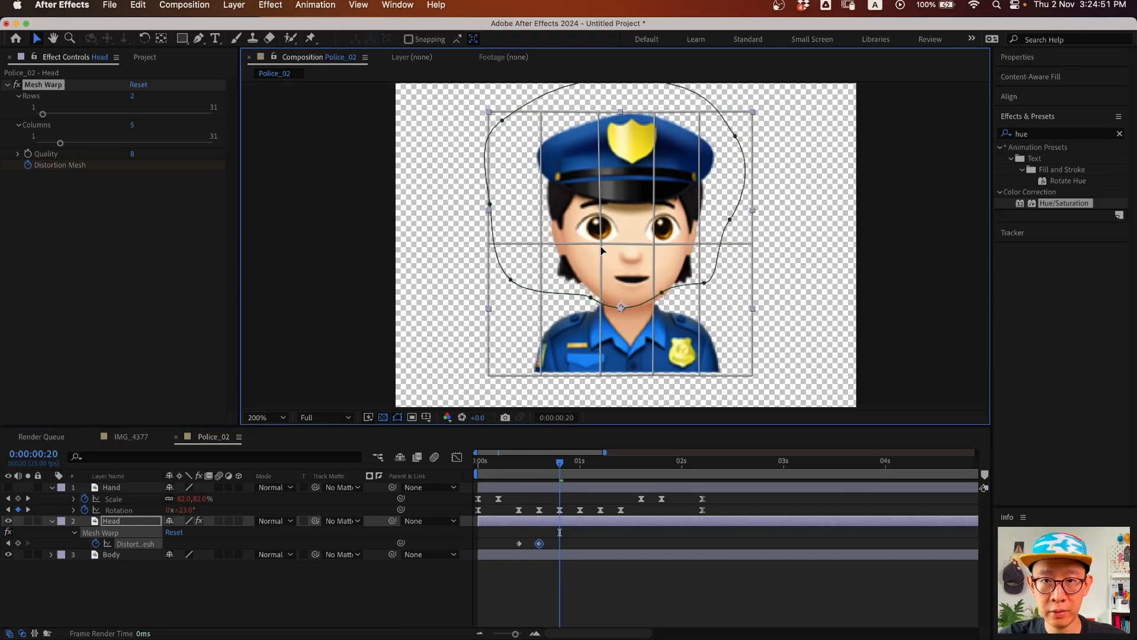
drag(607, 246, 648, 247)
- At frame 20, pull the head's top, middle and bottom mesh points left
click(661, 244)
drag(604, 112, 594, 115)
key(super+z)
drag(660, 112, 589, 117)
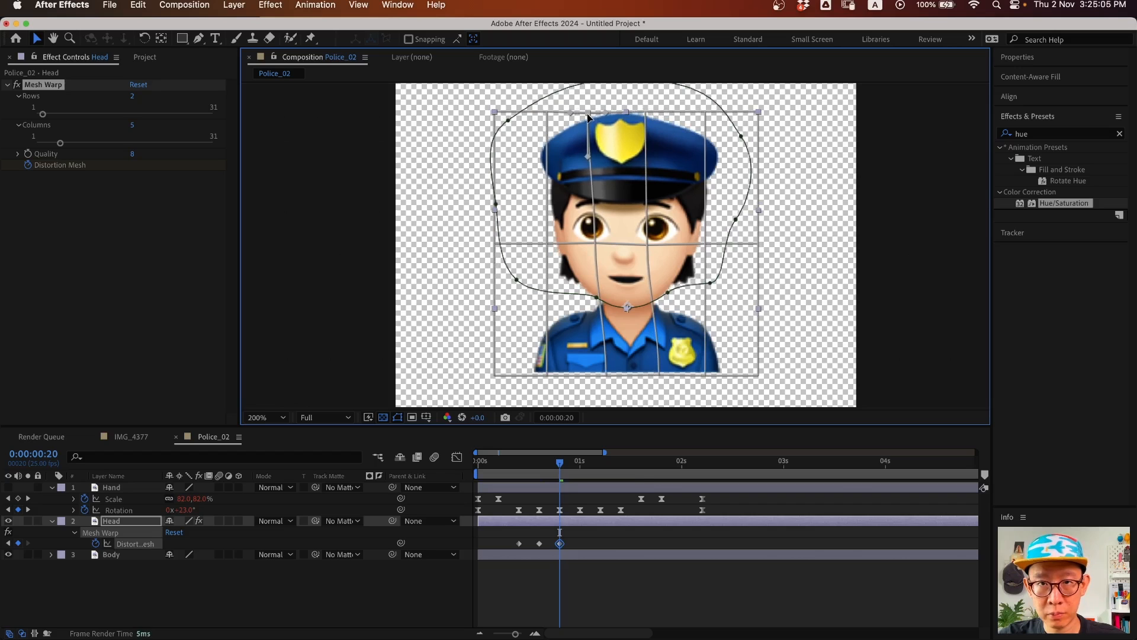
drag(596, 245, 638, 244)
drag(646, 113, 641, 112)
drag(605, 375, 593, 375)
drag(661, 378, 654, 379)
key(super+z)
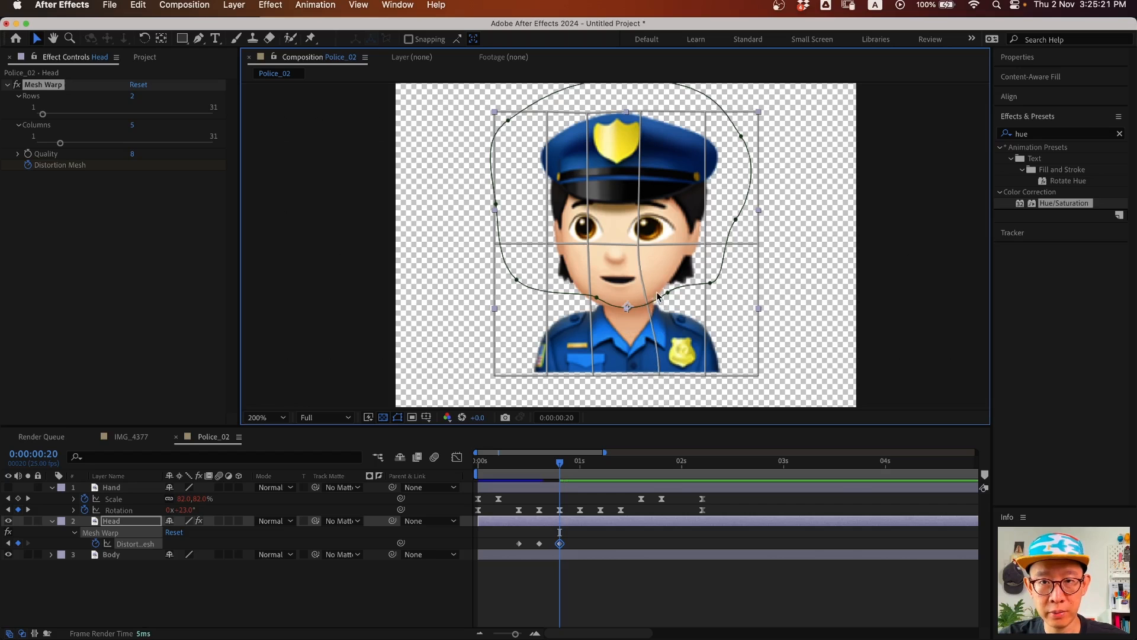
- At frame 15, bend the bottom grid line and nudge the hat's top-right mesh point
mouse_move(553, 463)
mouse_down()
mouse_move(506, 464)
mouse_move(559, 468)
mouse_move(521, 467)
mouse_move(553, 467)
mouse_move(536, 471)
mouse_up()
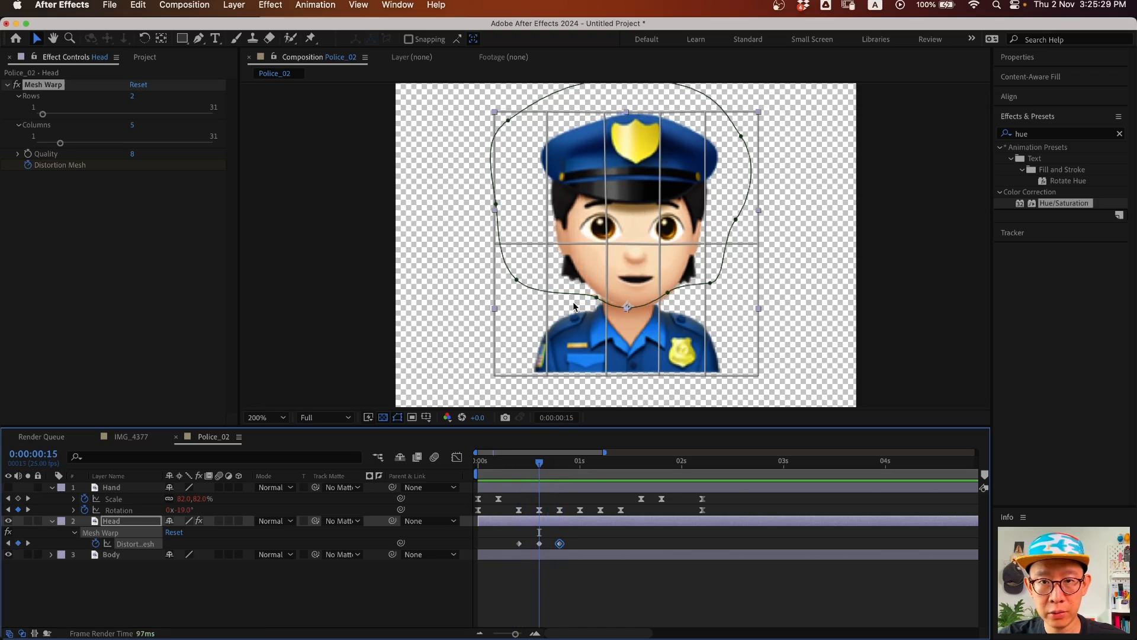
drag(612, 378, 604, 378)
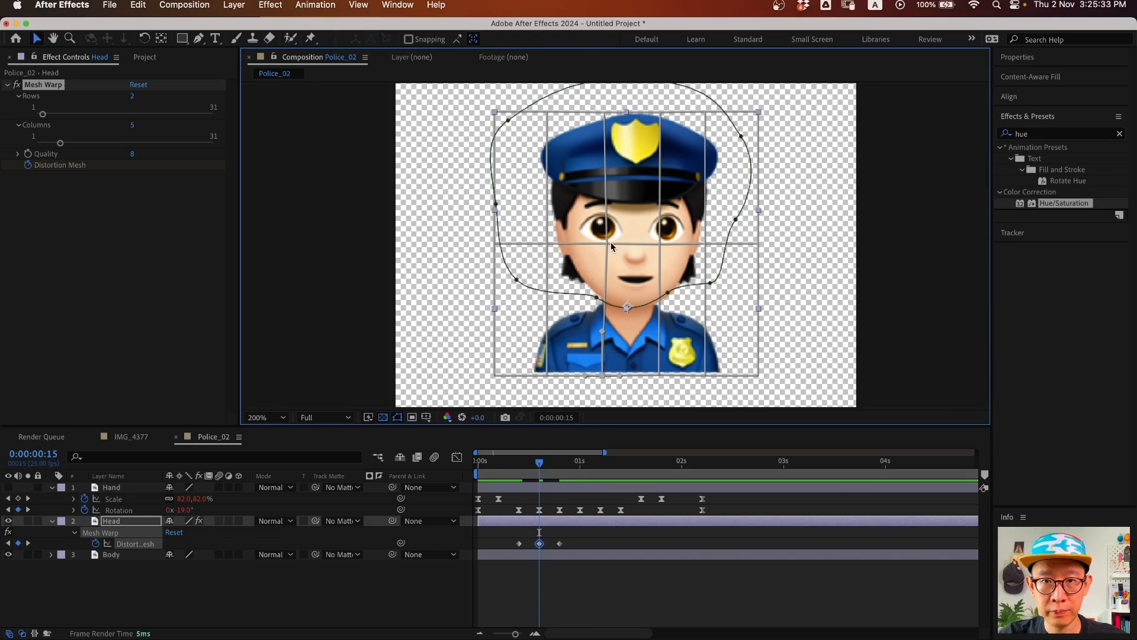
drag(664, 244, 666, 244)
key(super+z)
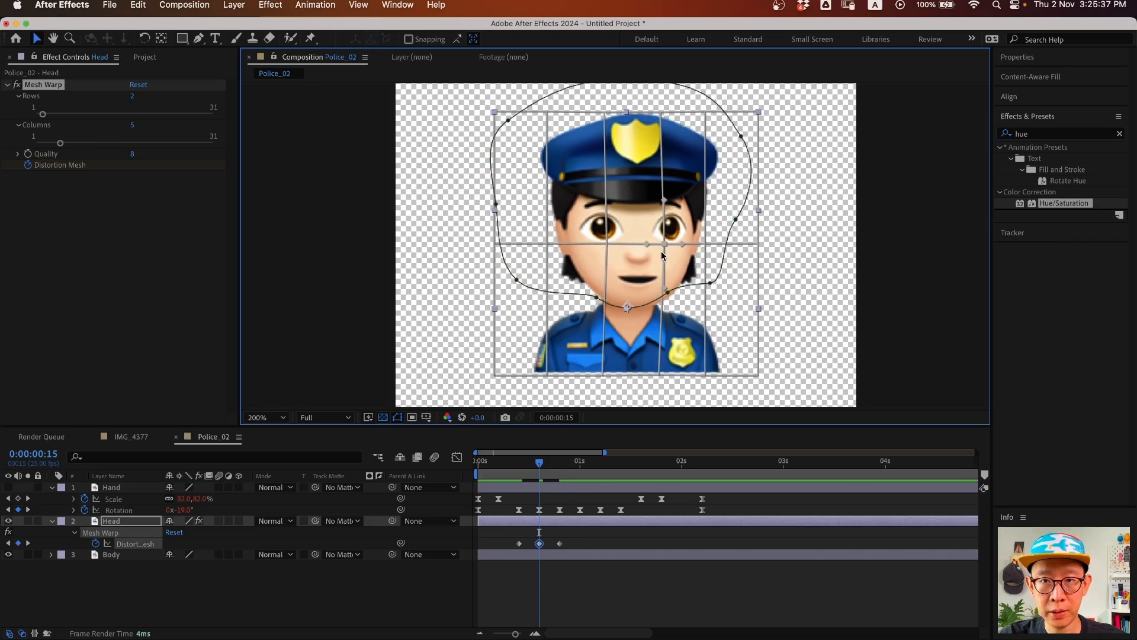
drag(660, 113, 662, 113)
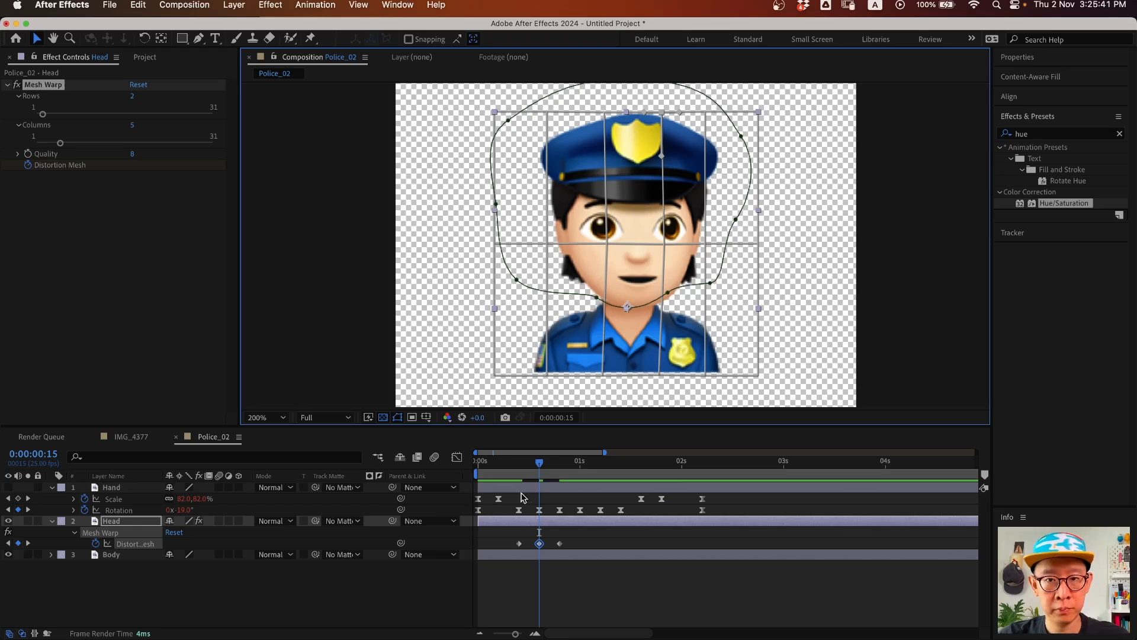
- Paste the first two Distortion Mesh poses at 0:00:01:00
drag(542, 462, 579, 472)
drag(571, 549, 534, 538)
key(super+v)
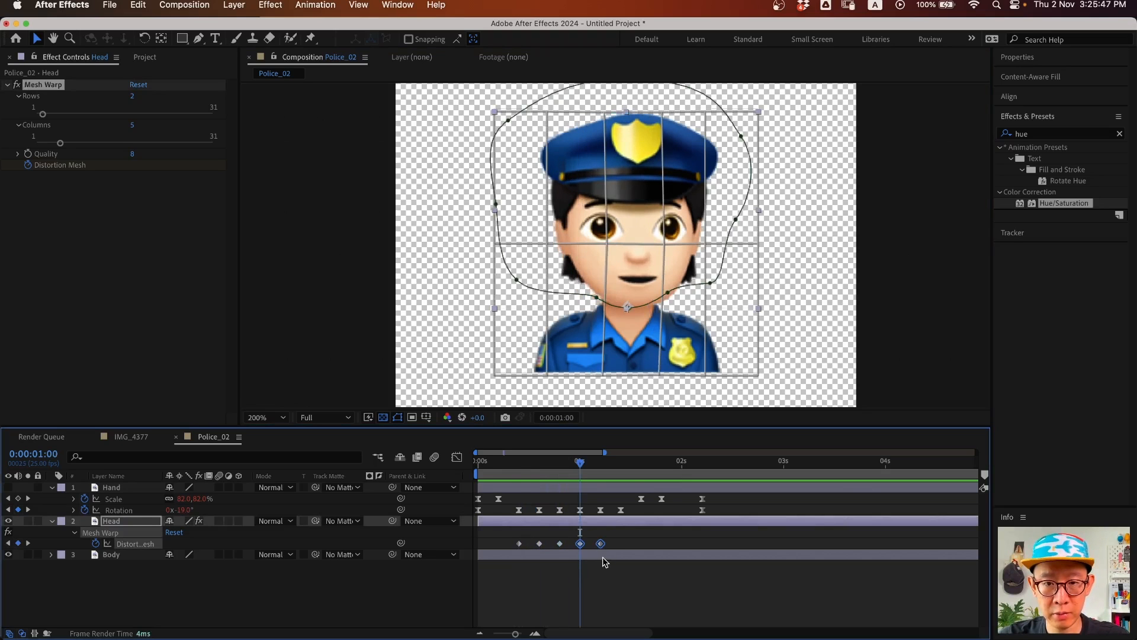
scroll(616, 462, right, 3)
scroll(621, 465, left, 3)
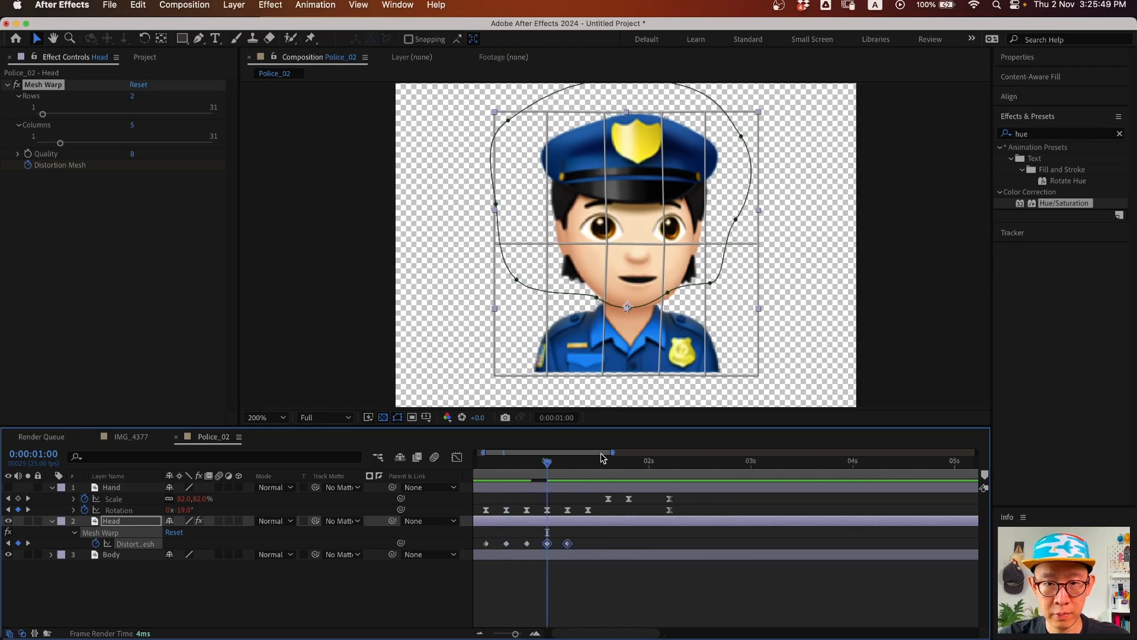
drag(616, 462, 621, 461)
- Copy the starting mesh pose to 0:00:01:10 and Easy Ease all six mesh keyframes
click(519, 543)
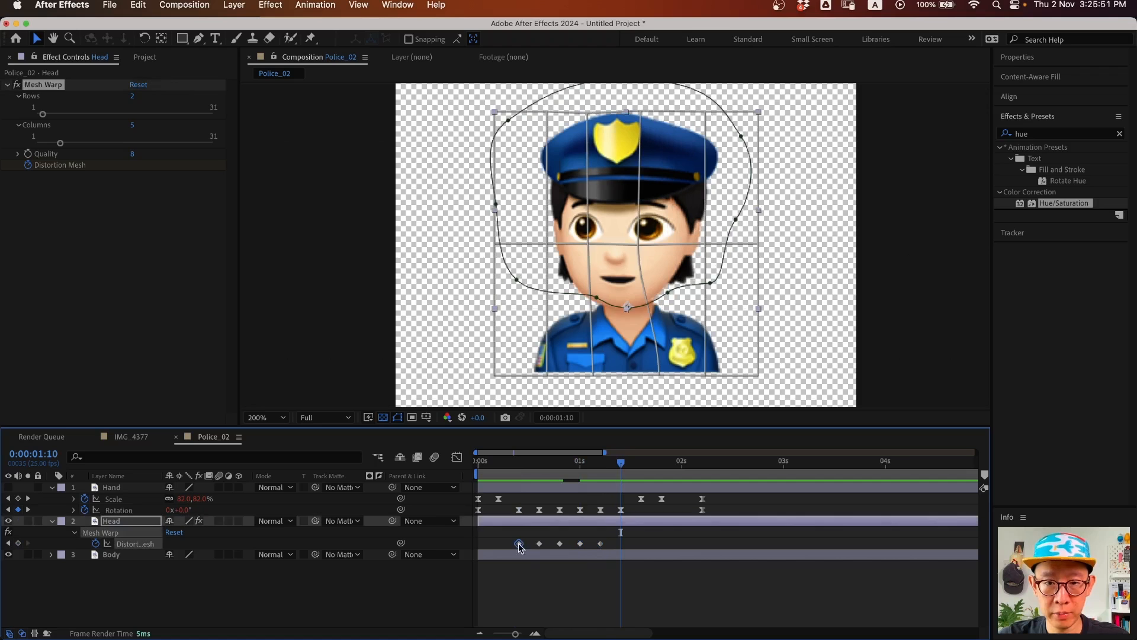
key(super+v)
drag(657, 536, 482, 563)
key(F9)
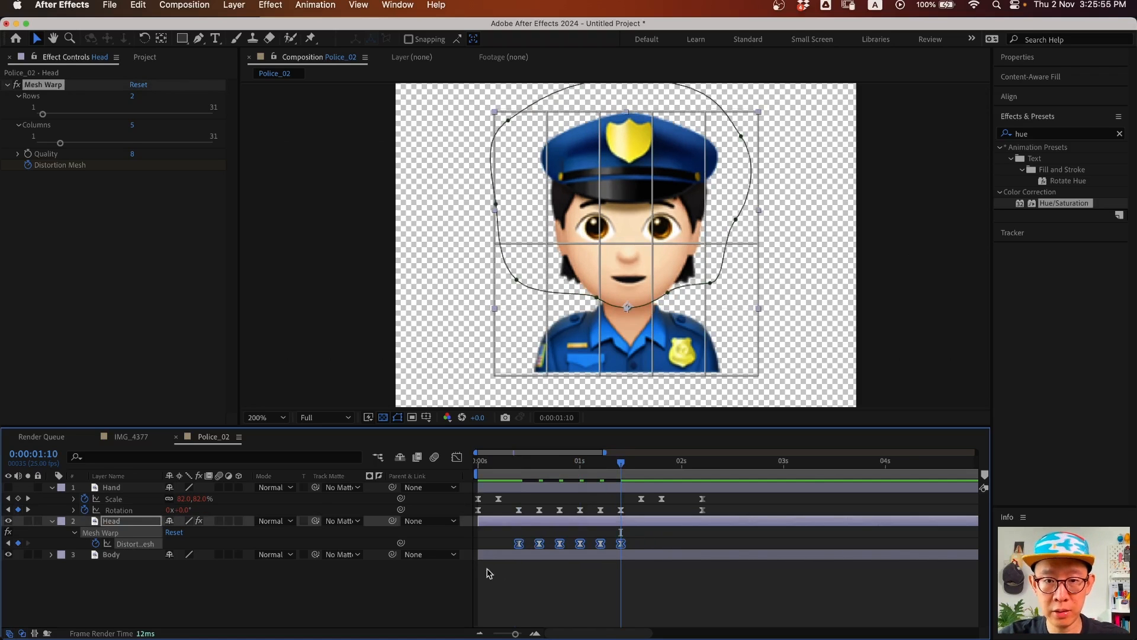
- Preview the head animation from the start, then return to frame 20 with the Head layer selected
click(406, 607)
key(Home)
key(space)
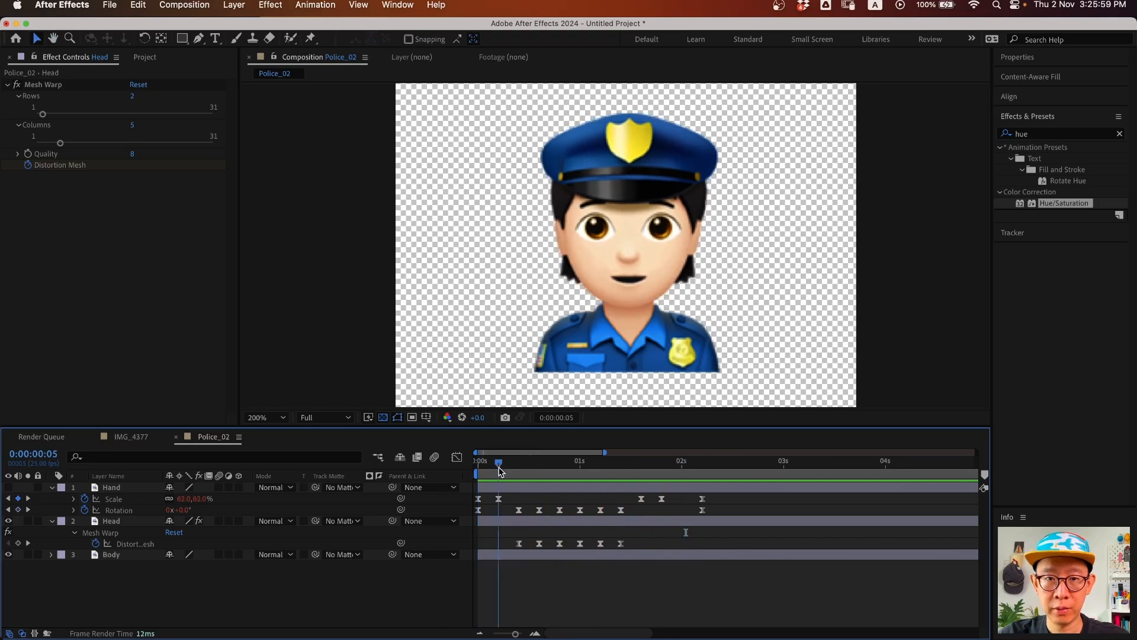
click(519, 463)
drag(519, 463, 563, 463)
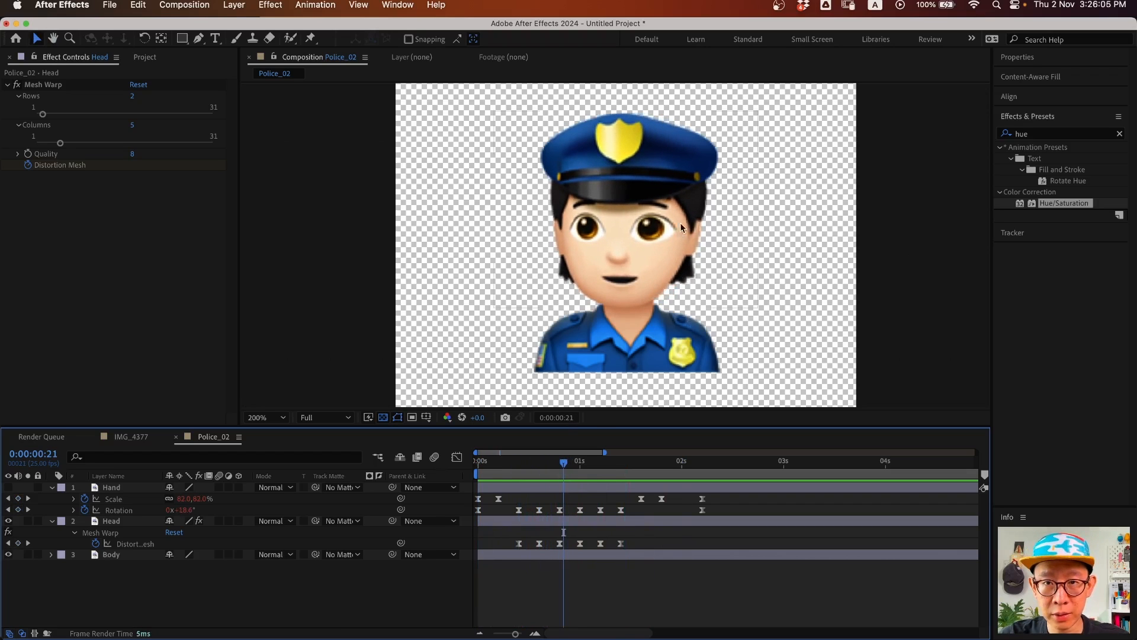
click(560, 461)
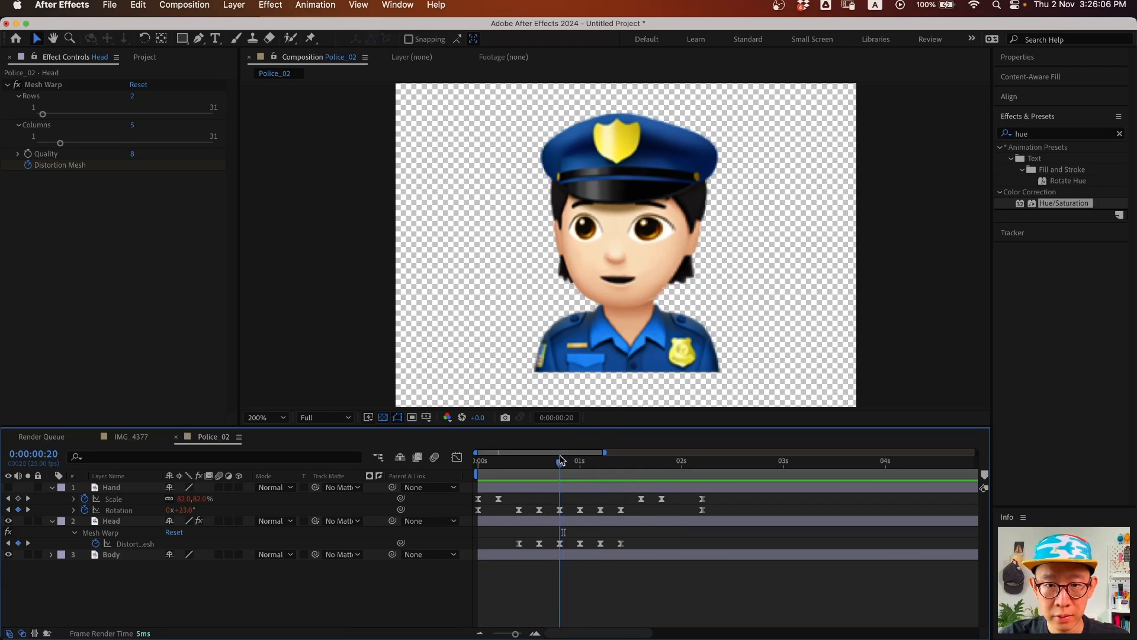
click(581, 527)
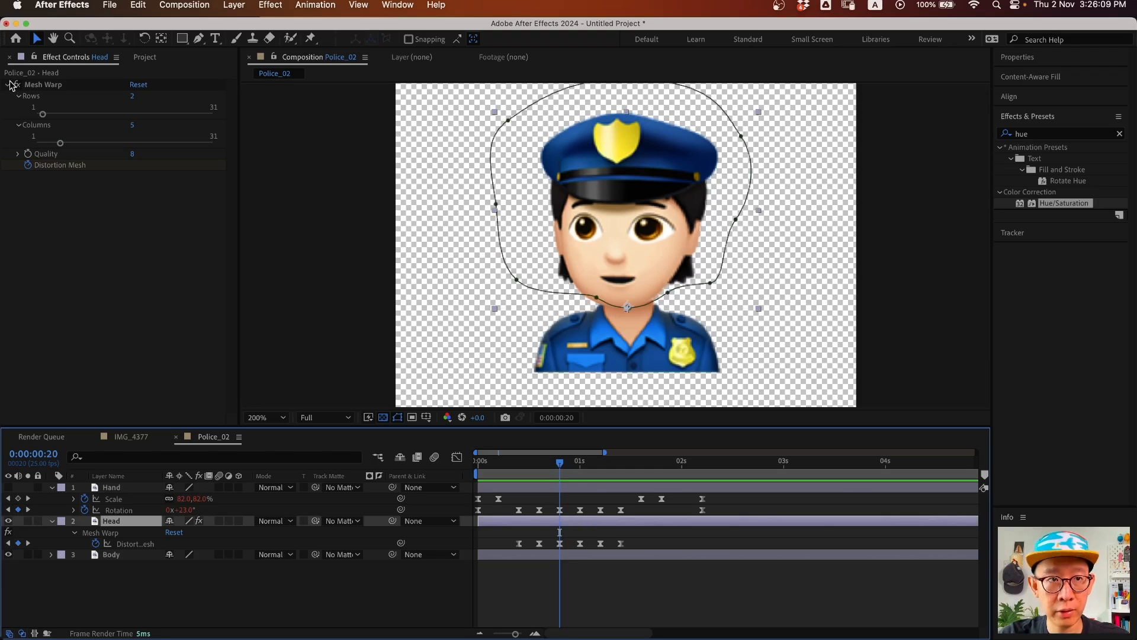
- At frame 20, pull the top and middle of the mesh's right column inward
click(51, 86)
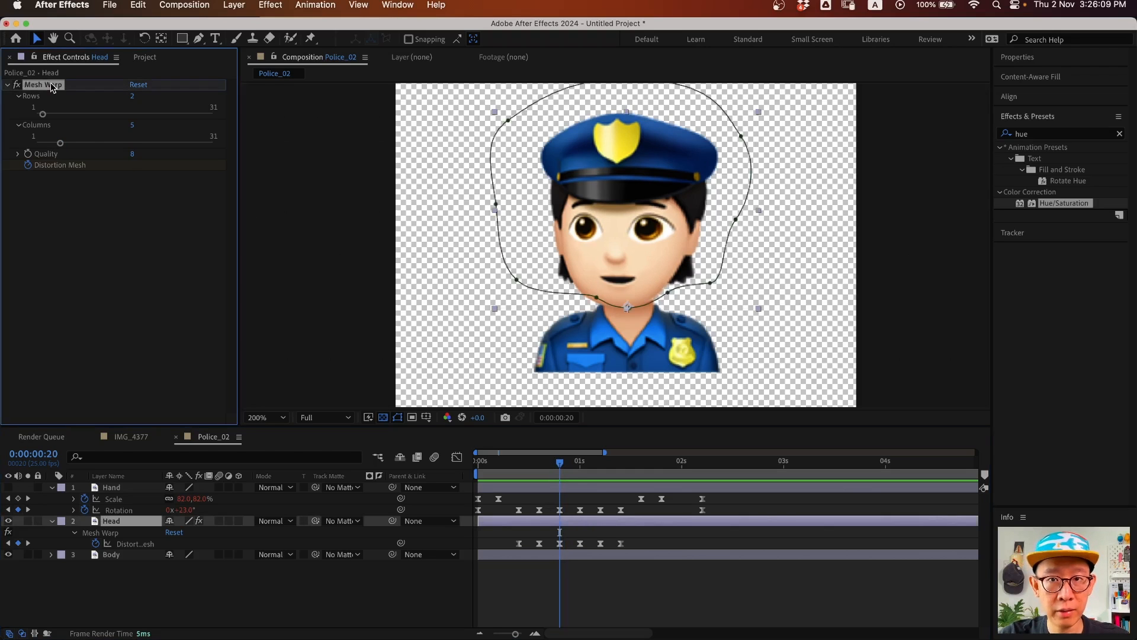
click(559, 543)
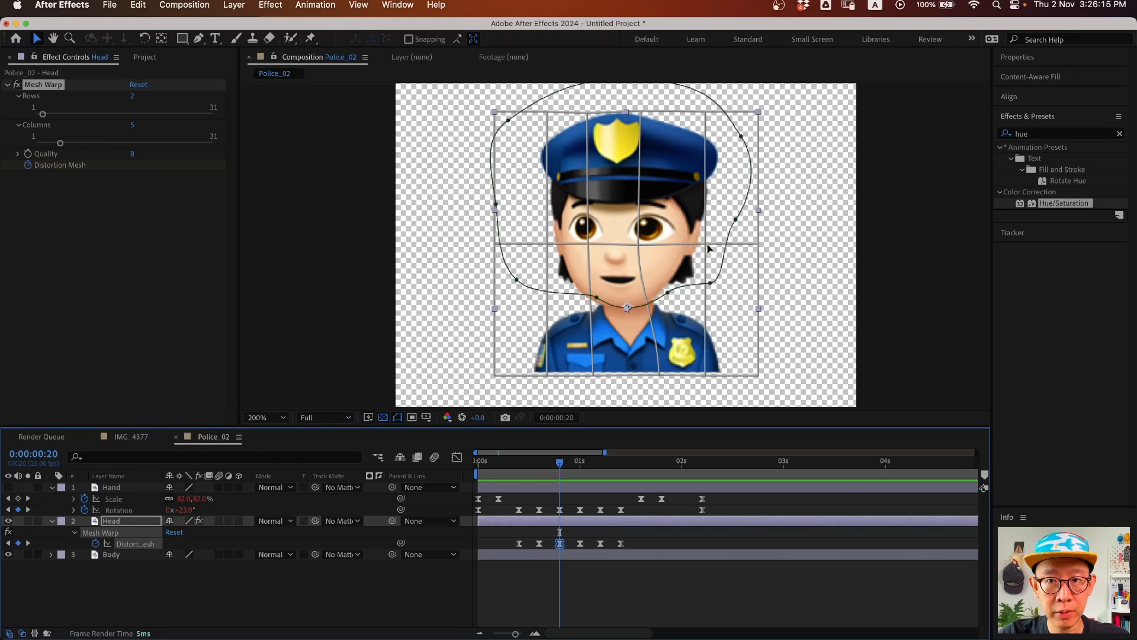
drag(706, 245, 695, 245)
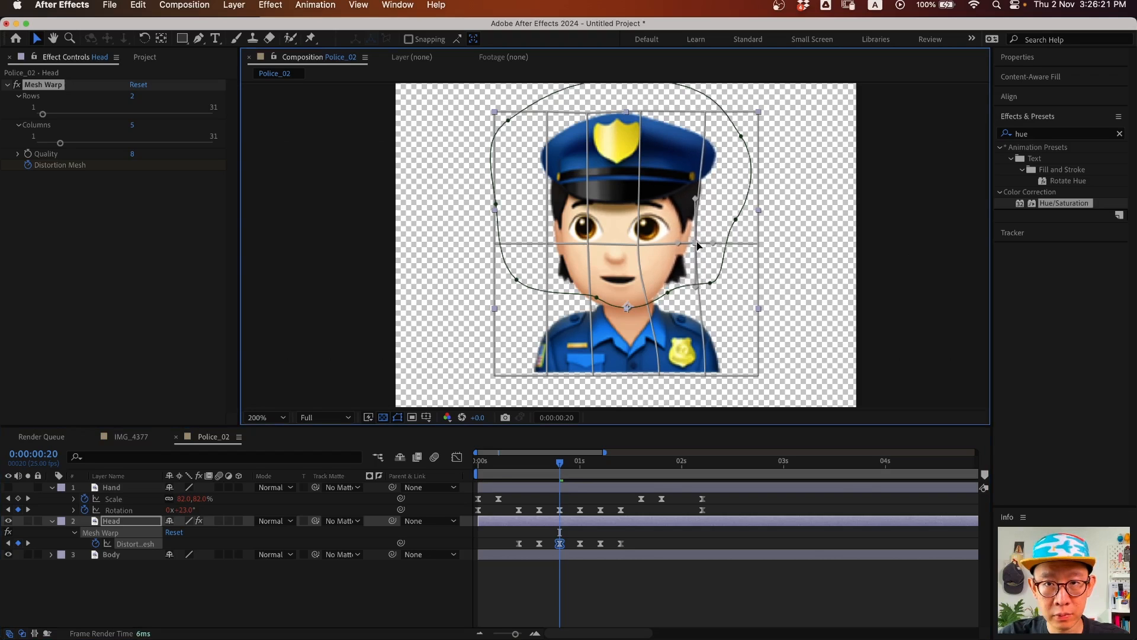
drag(707, 115, 699, 115)
- At frame 15, push the second column's top and middle points right and shift the nose point right
drag(563, 476, 540, 470)
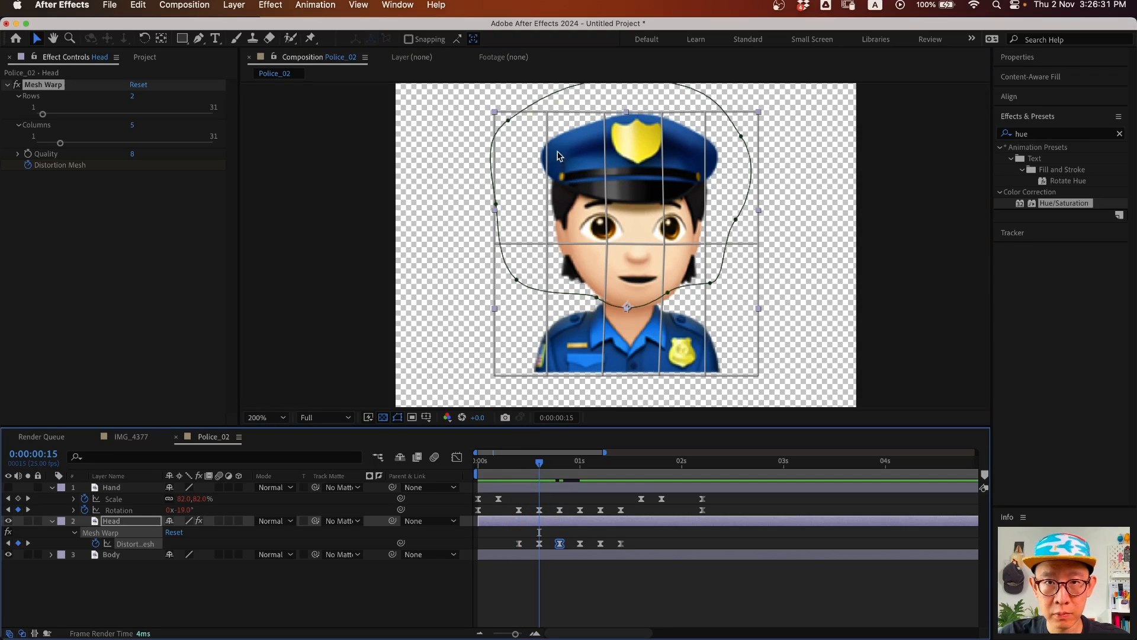
drag(549, 113, 553, 113)
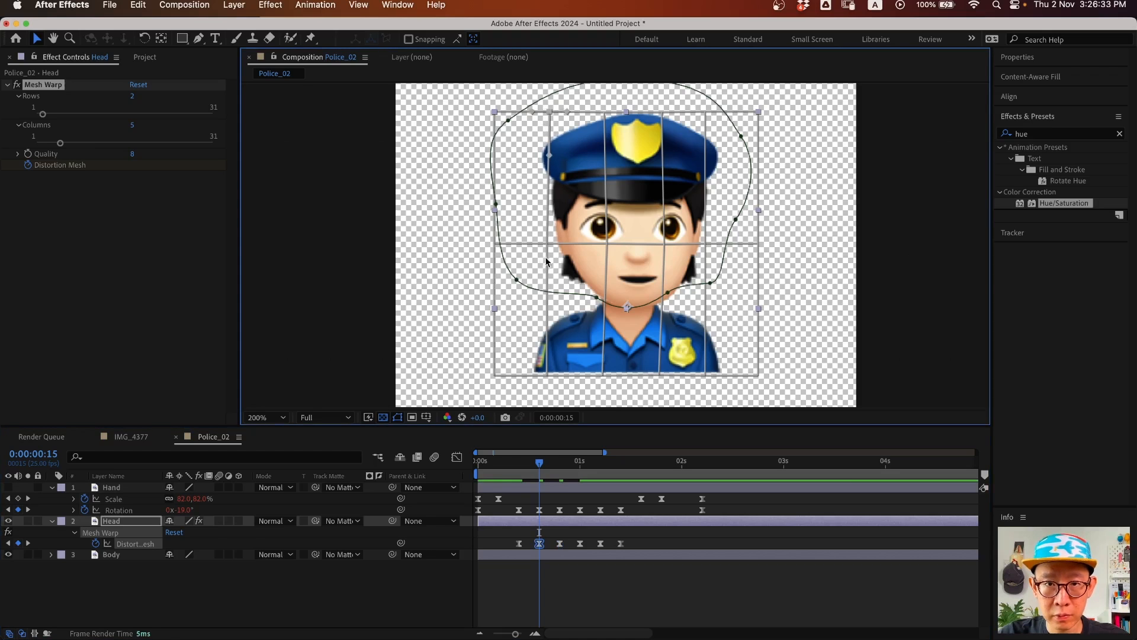
drag(548, 245, 550, 245)
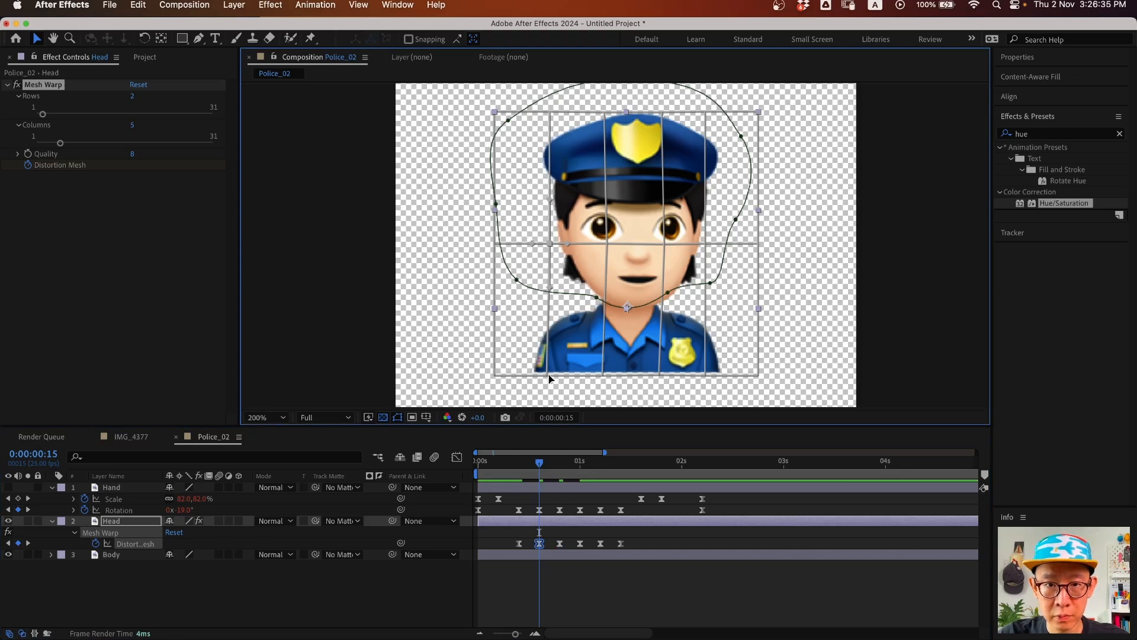
click(607, 243)
mouse_move(539, 462)
mouse_down()
mouse_move(524, 463)
mouse_move(551, 465)
mouse_move(516, 466)
mouse_move(538, 468)
mouse_up()
click(609, 244)
click(539, 468)
mouse_move(539, 469)
mouse_down()
mouse_move(518, 466)
mouse_move(560, 472)
mouse_up()
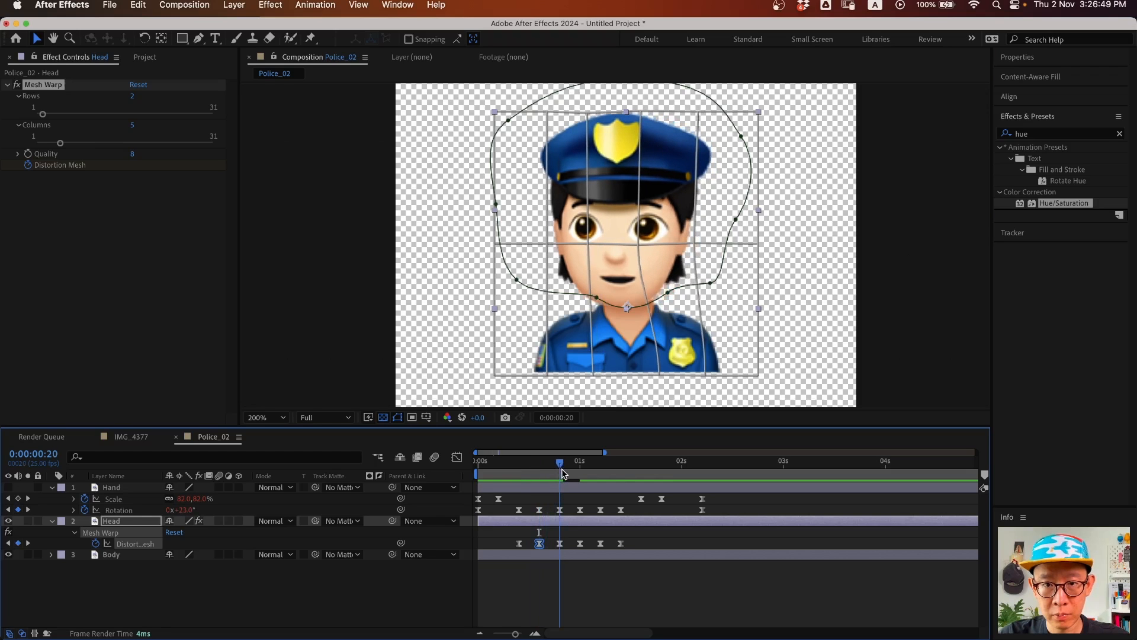
click(640, 244)
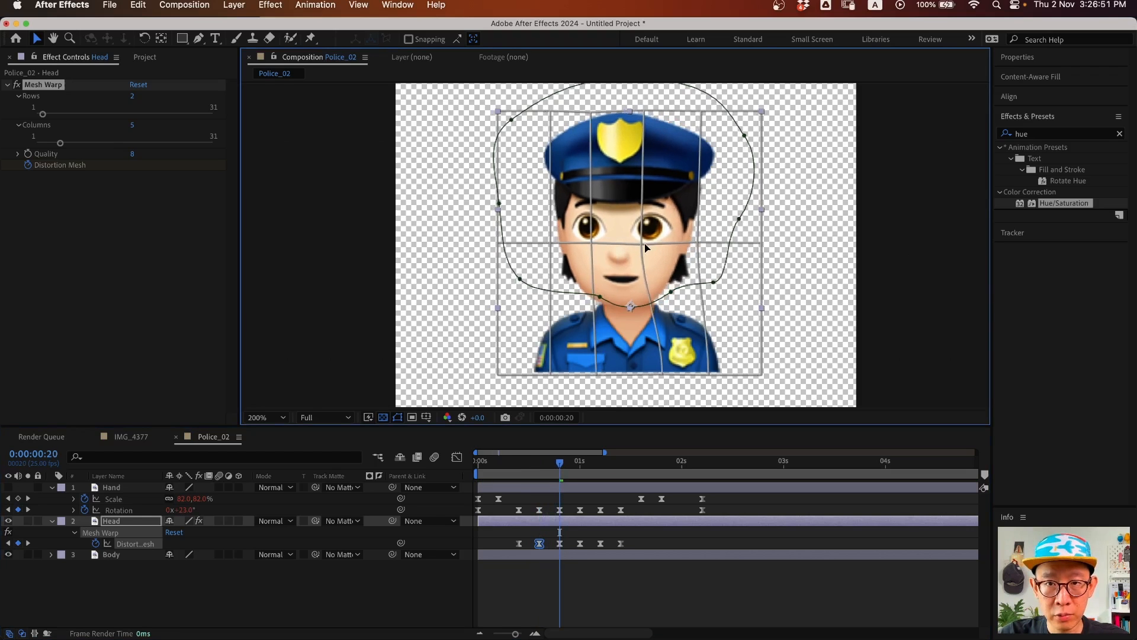
drag(640, 247, 643, 247)
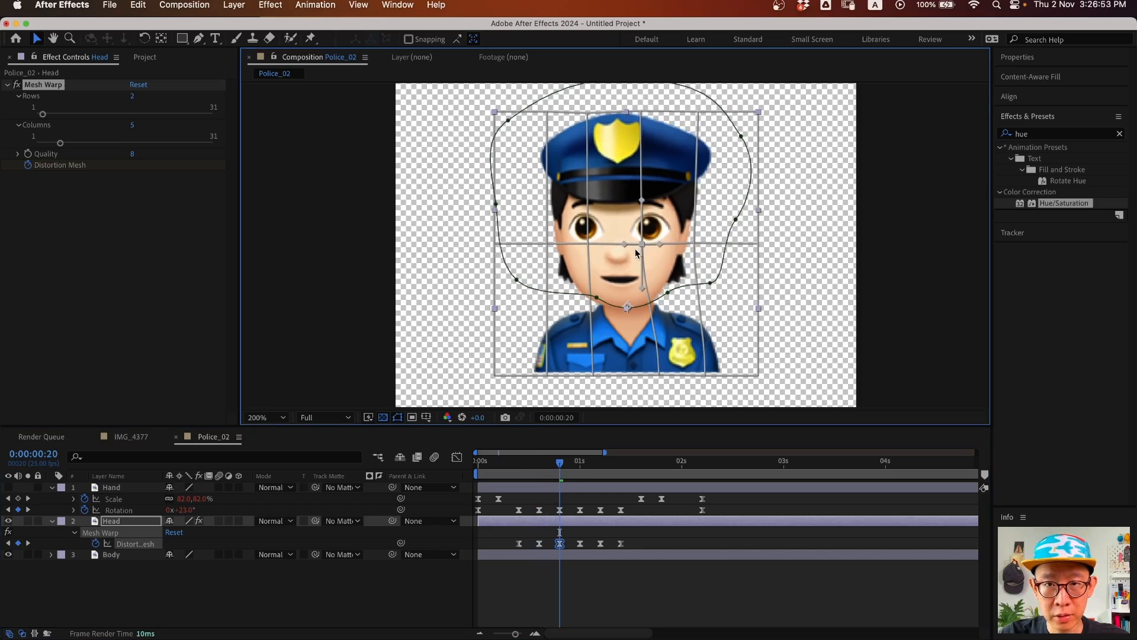
click(579, 457)
- Copy the frame 15 and 20 mesh keyframes, paste them at one second, and preview
drag(527, 539, 572, 546)
key(super+c)
key(super+v)
key(Home)
key(space)
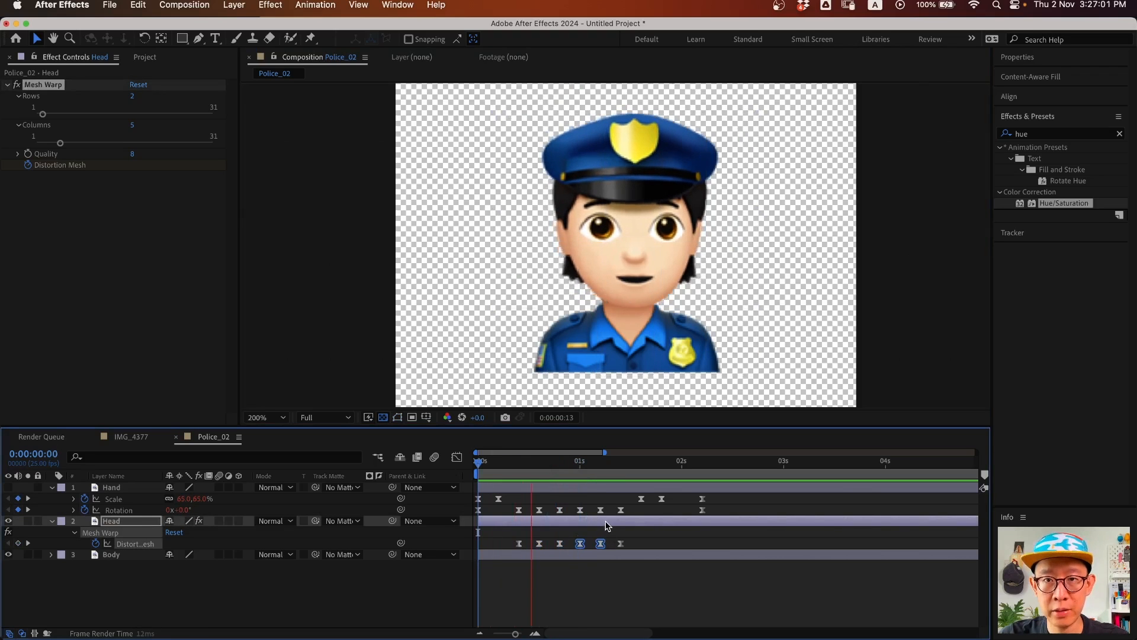
key(space)
drag(523, 466, 561, 468)
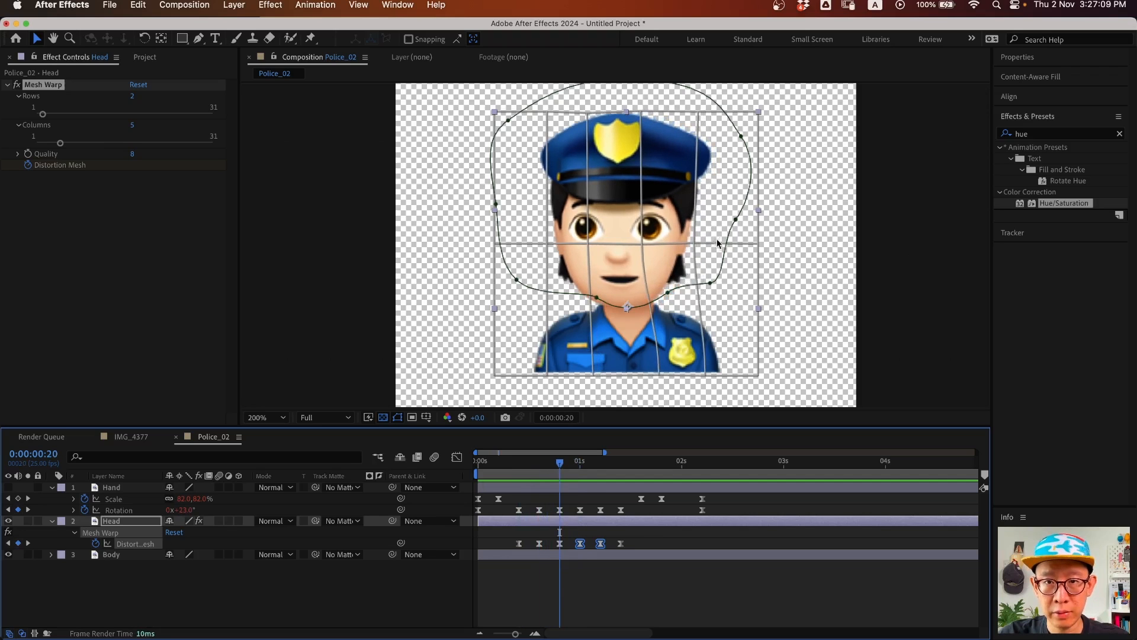
- At frame 20, nudge the middle-row and top mesh points right
click(697, 244)
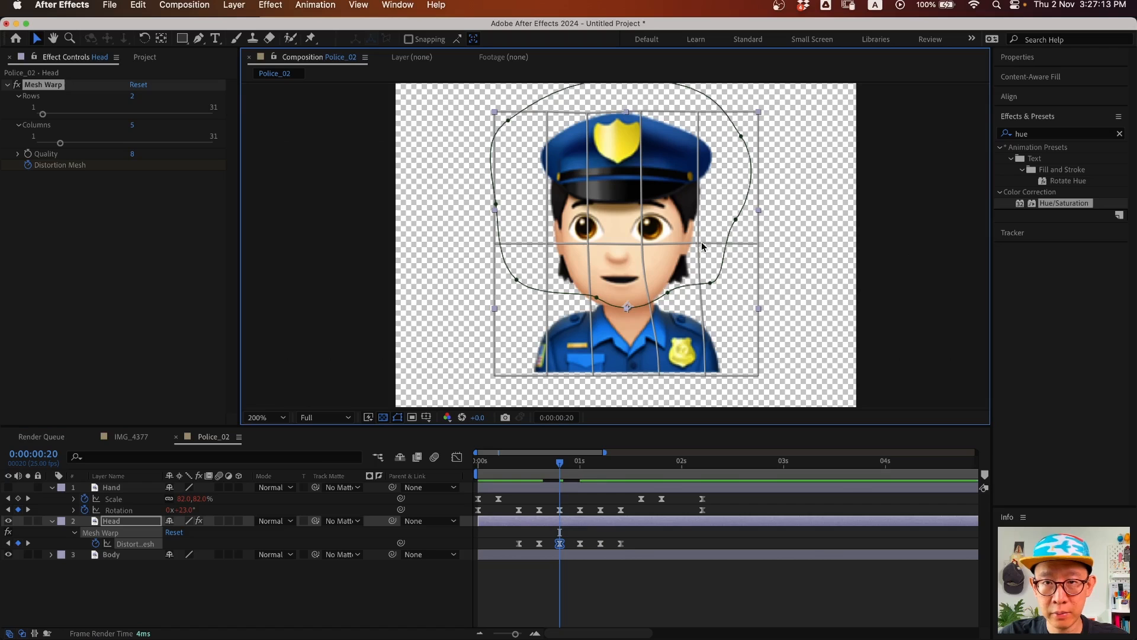
click(700, 243)
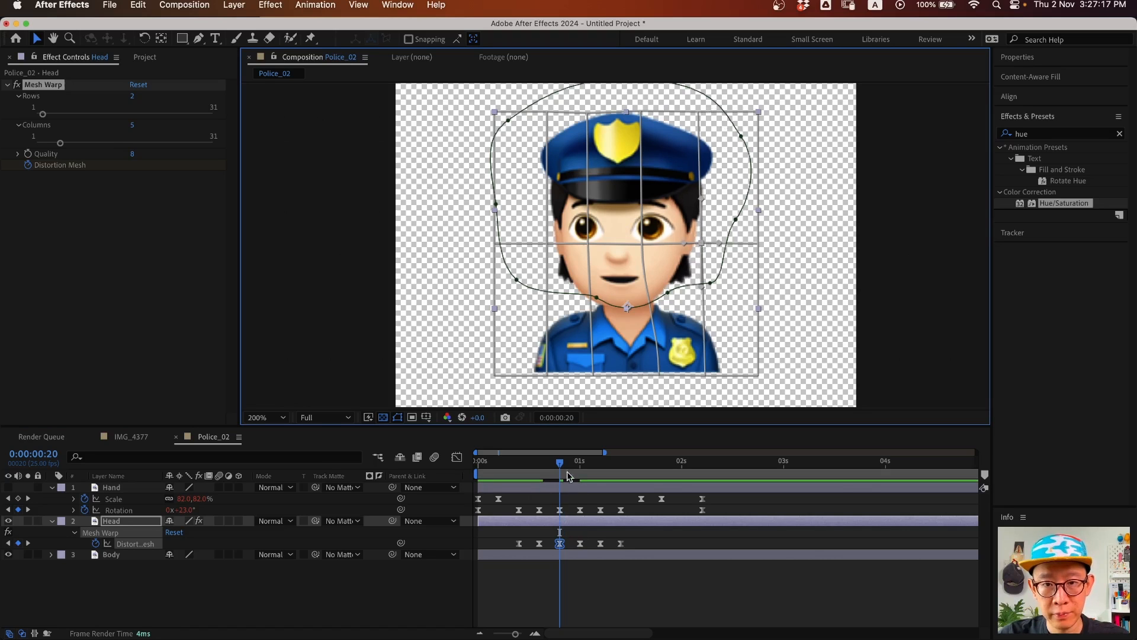
click(644, 244)
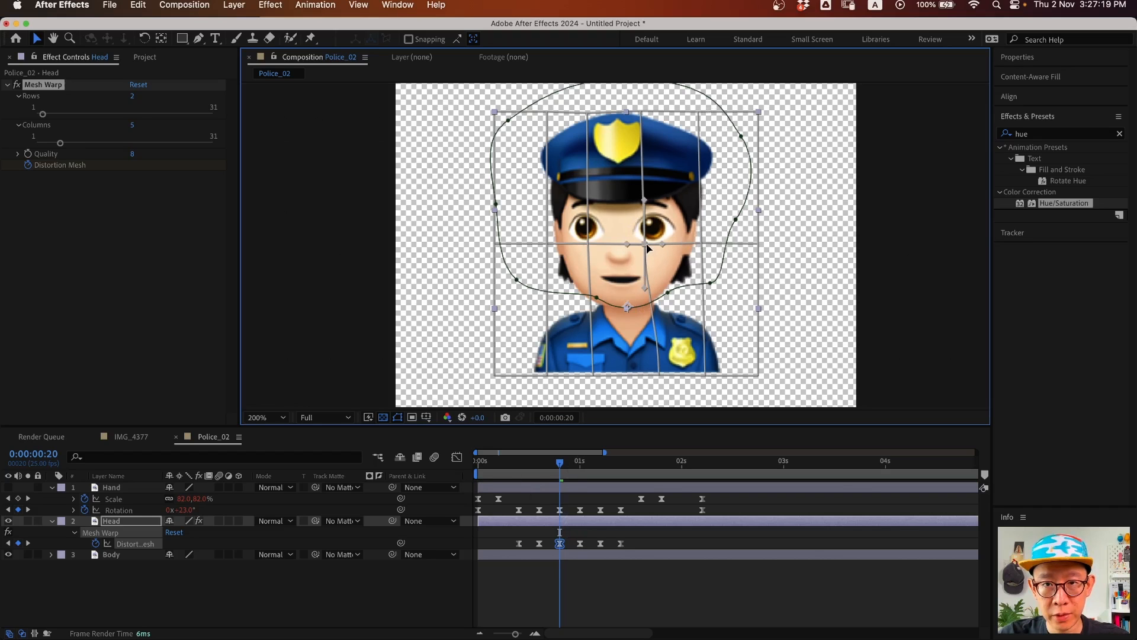
drag(588, 244, 645, 243)
click(658, 120)
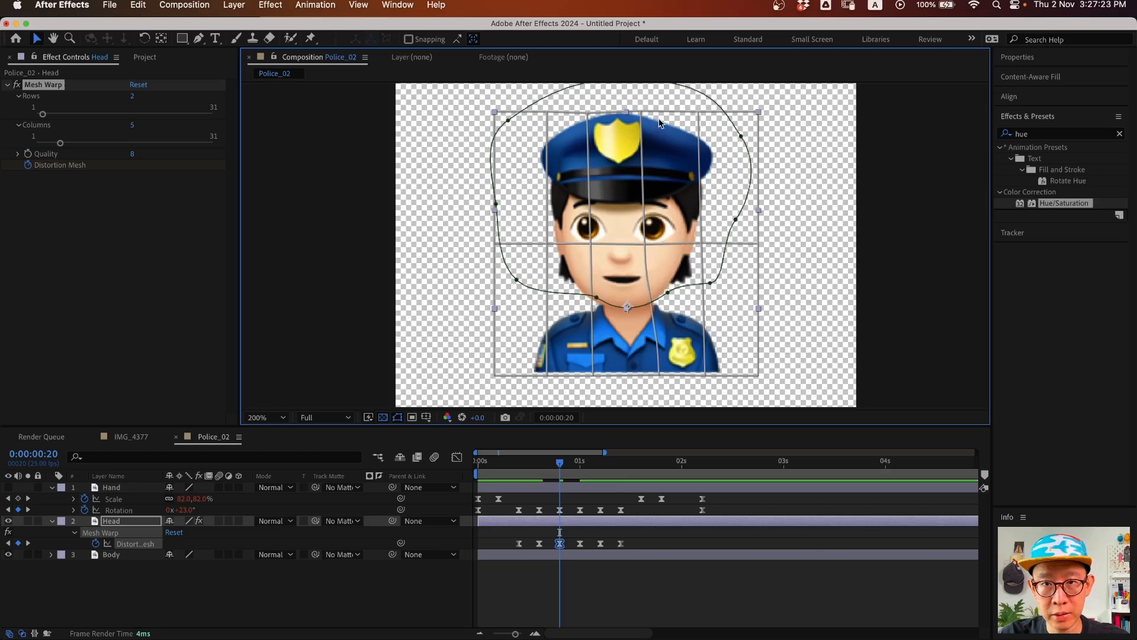
drag(642, 111, 645, 111)
drag(551, 464, 580, 464)
- Re-paste the two reworked mesh keyframes and preview the head animation from the start
drag(568, 529, 531, 545)
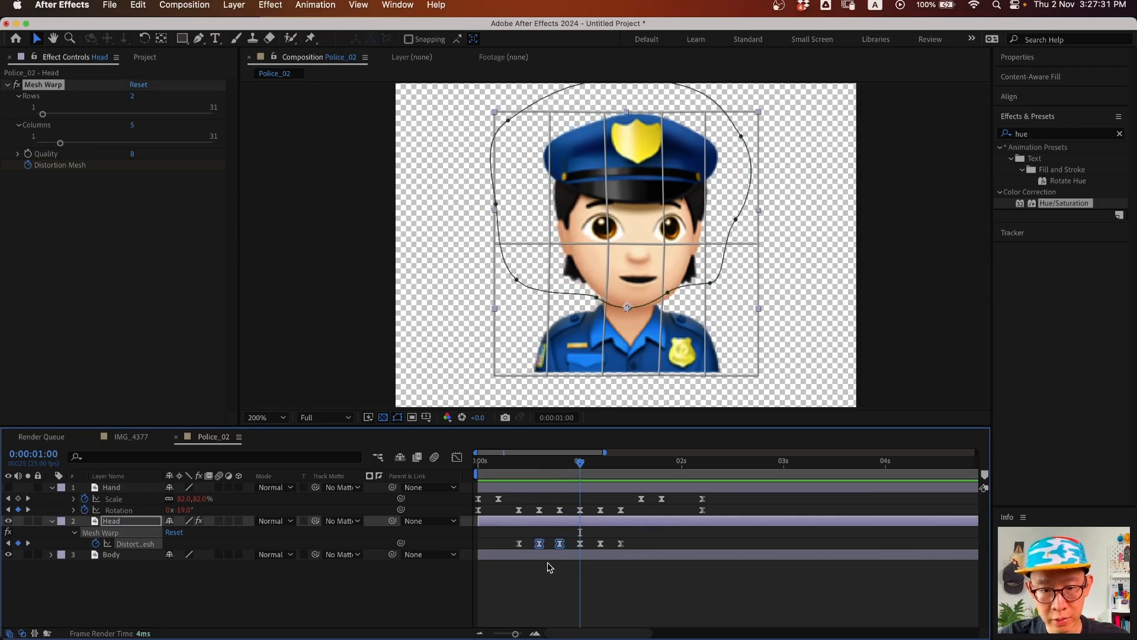
key(cmd+v)
key(Home)
key(space)
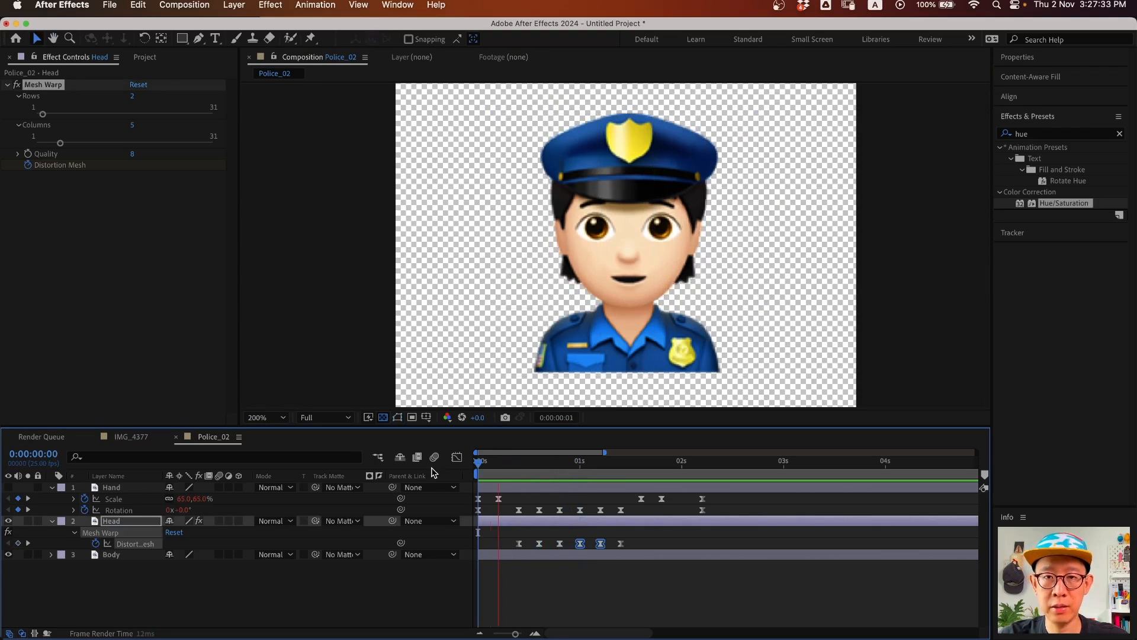
key(space)
key(space)
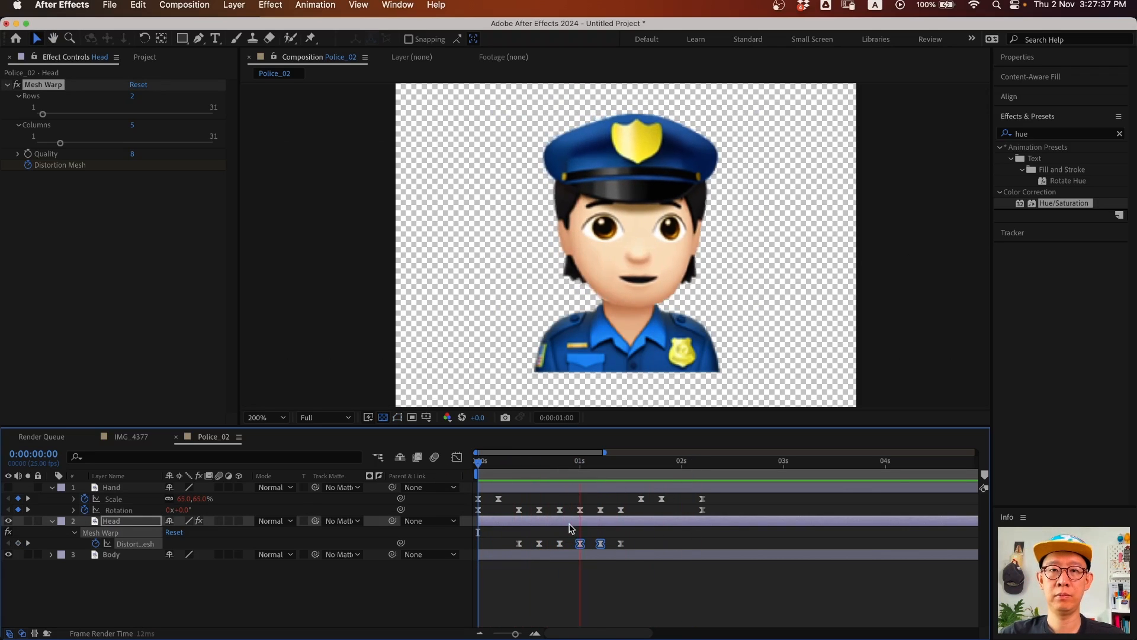
key(space)
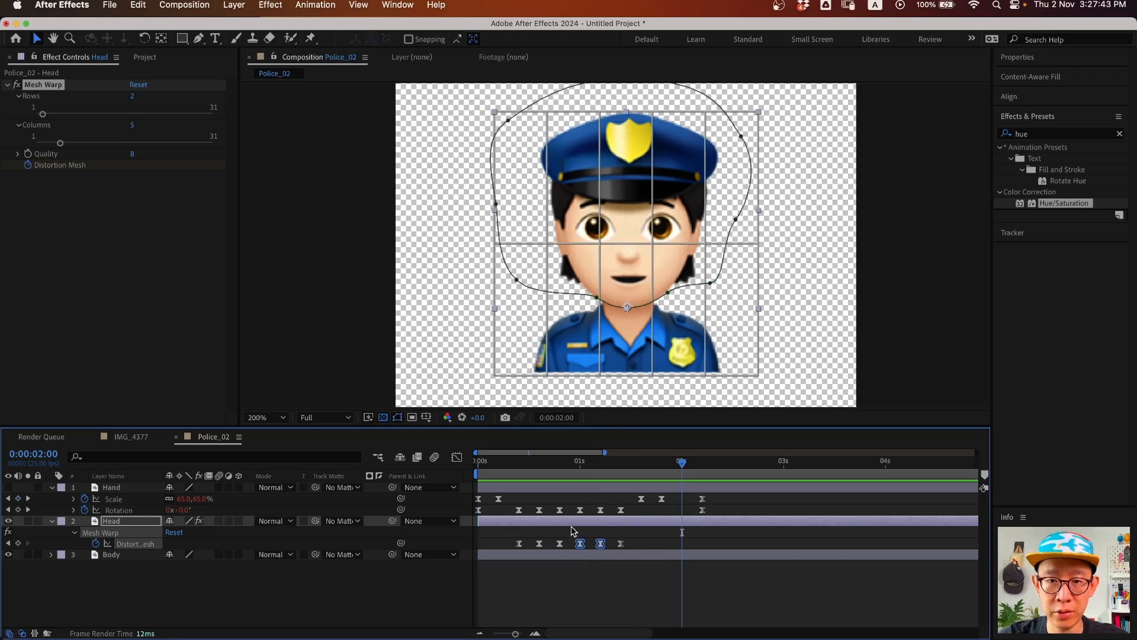
key(Home)
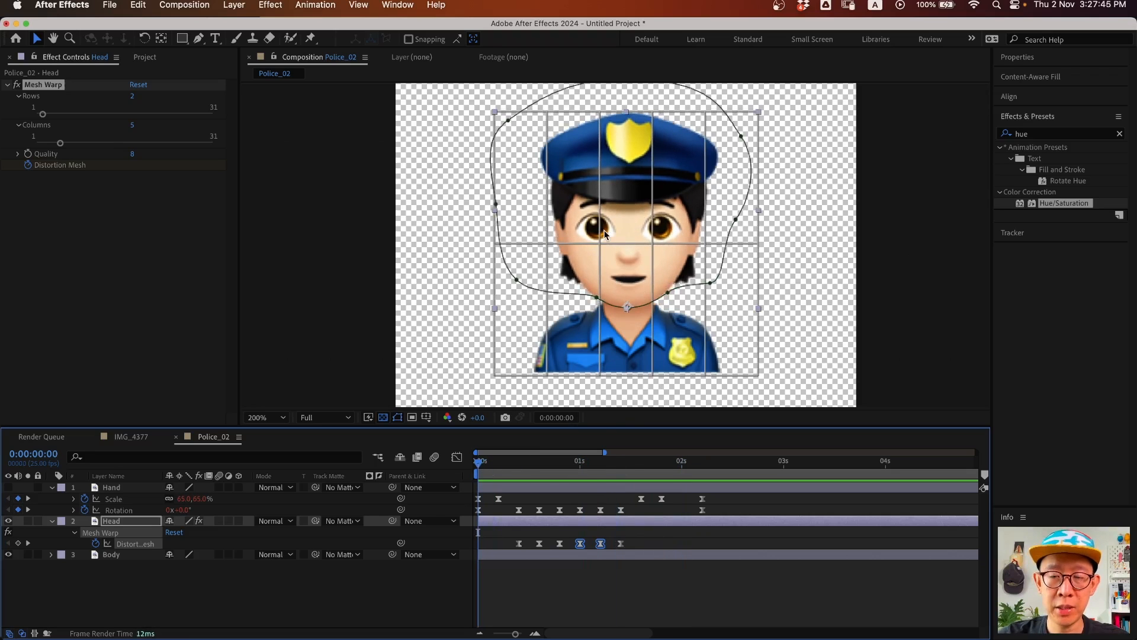
- Make the Hand layer visible again and zoom the viewer to 100%
click(9, 487)
click(219, 614)
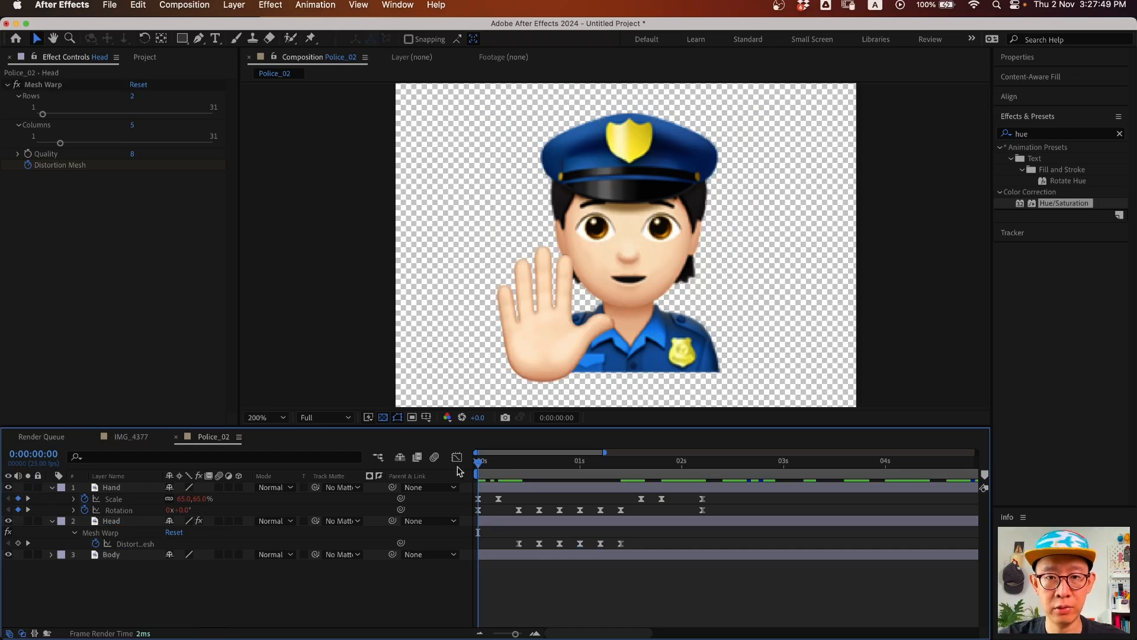
key(z)
alt+click(616, 297)
- Preview the full Police emoji animation with the hand, then switch to the IMG_4377 composition
key(space)
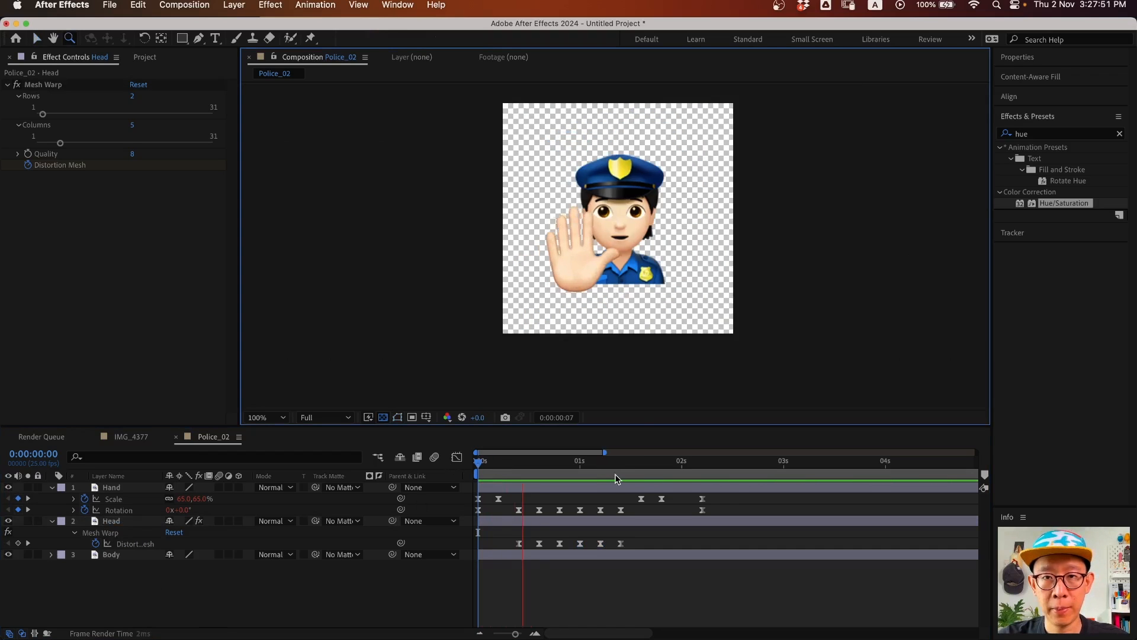
key(space)
drag(555, 466, 436, 468)
key(space)
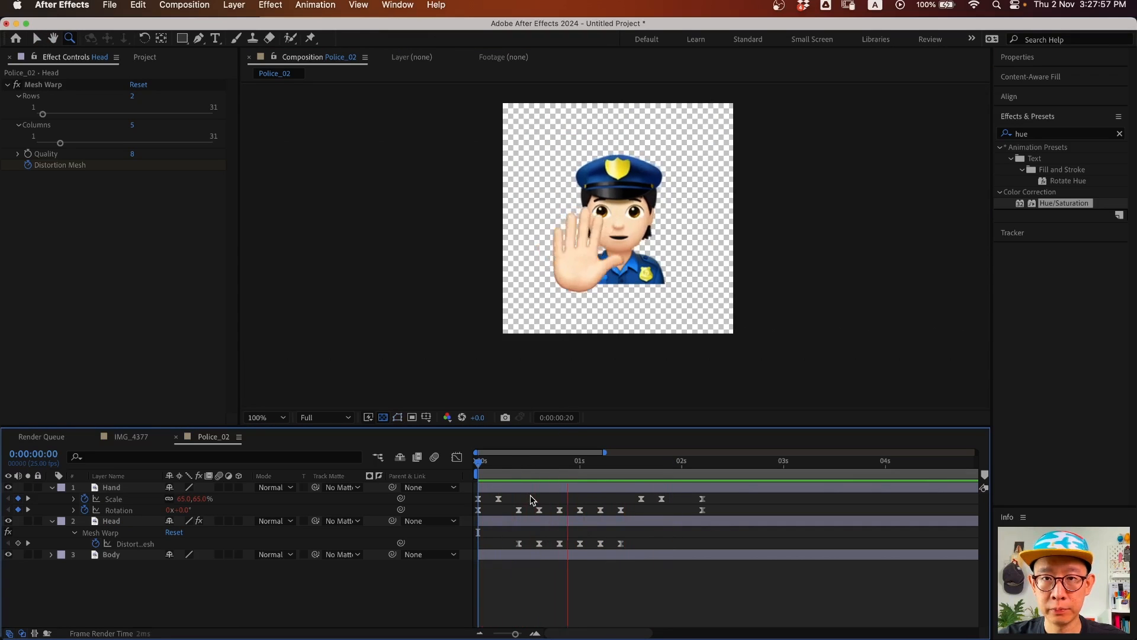
key(space)
click(495, 465)
mouse_move(495, 465)
mouse_down()
mouse_move(630, 470)
mouse_move(477, 467)
mouse_up()
key(space)
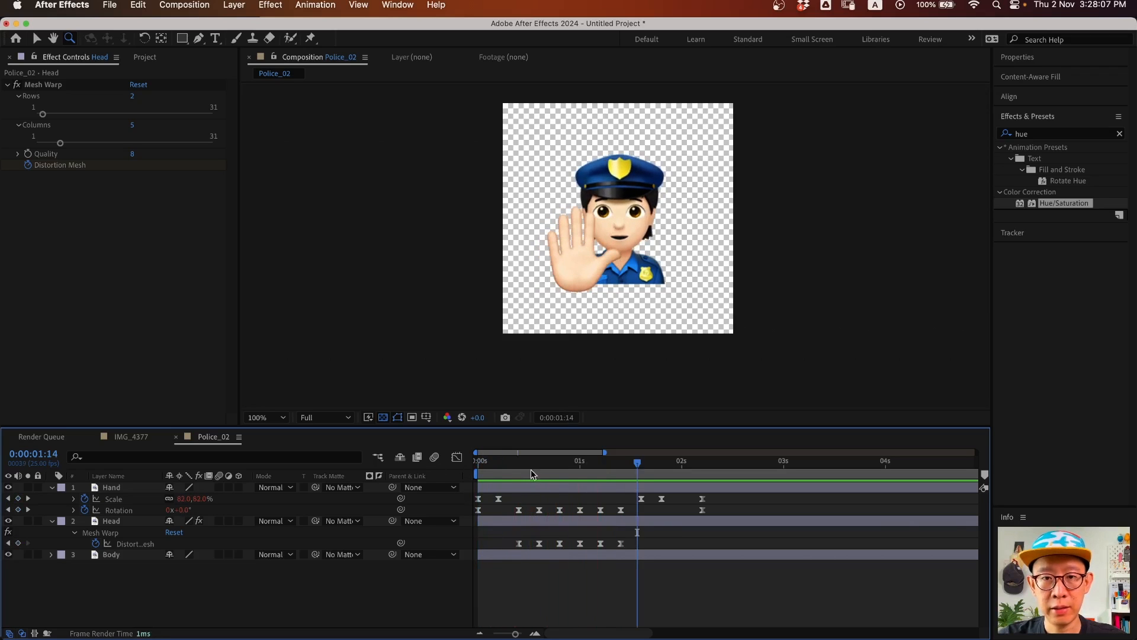
click(128, 437)
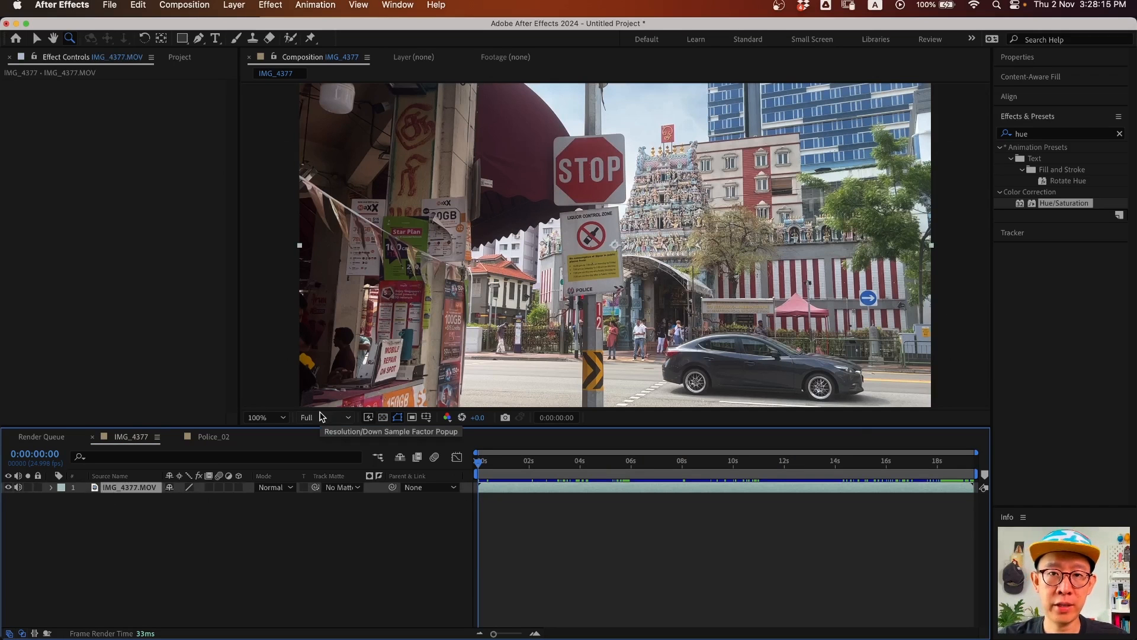
- Zoom the viewer to 200% centred on the STOP sign and give the viewer more height
click(588, 213)
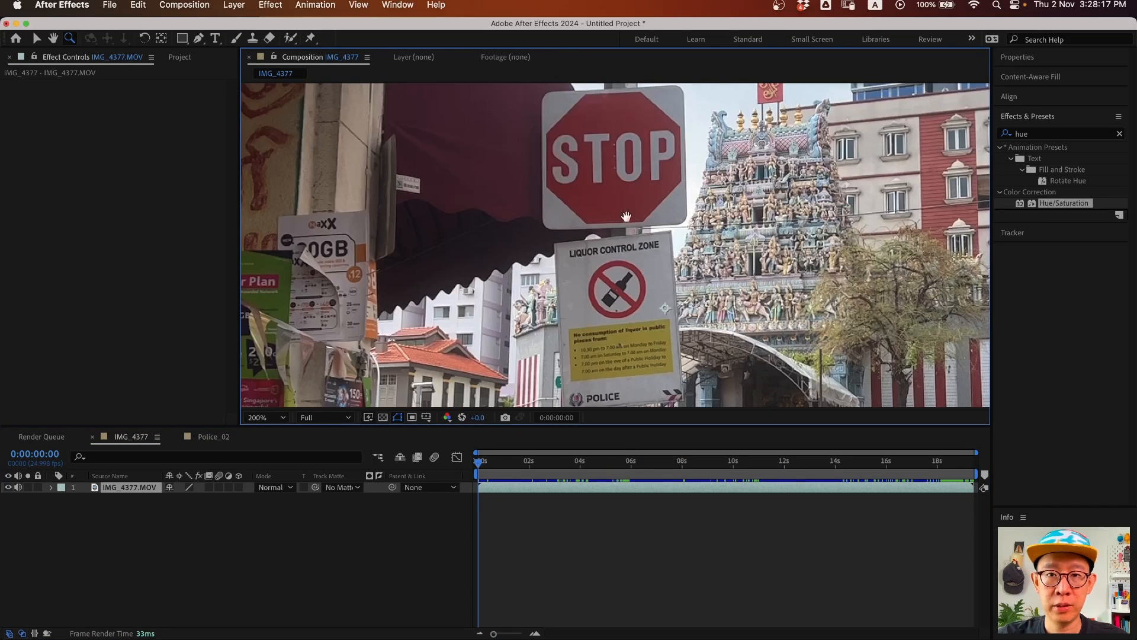
drag(626, 216, 584, 227)
drag(432, 425, 432, 442)
- Select the IMG_4377.MOV layer and show the Tracker panel
click(134, 508)
click(1014, 235)
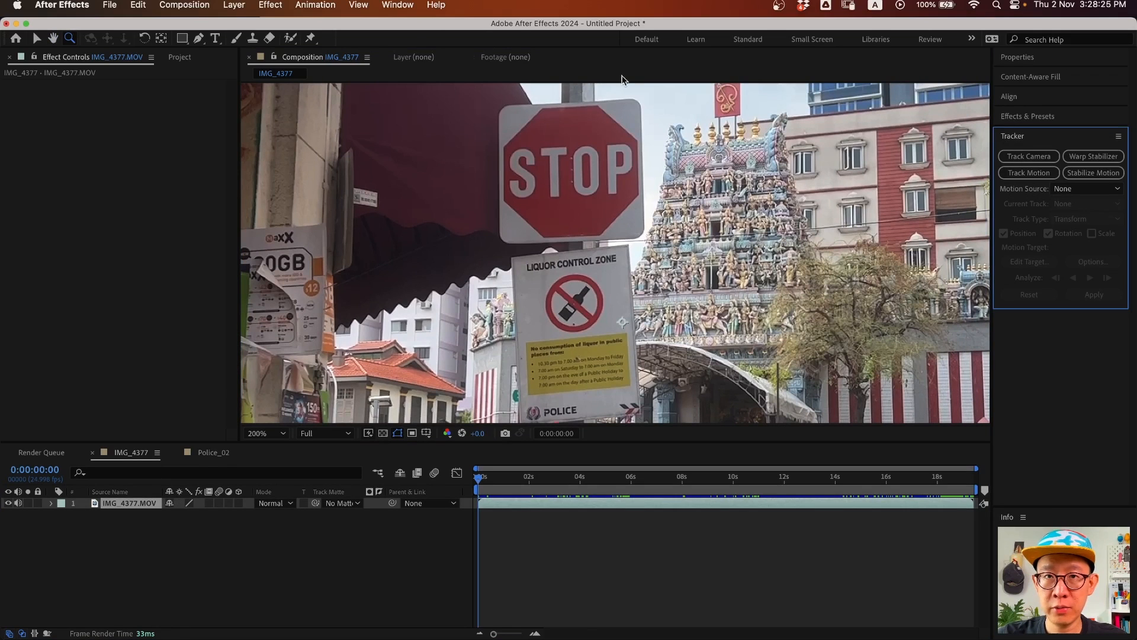
click(397, 5)
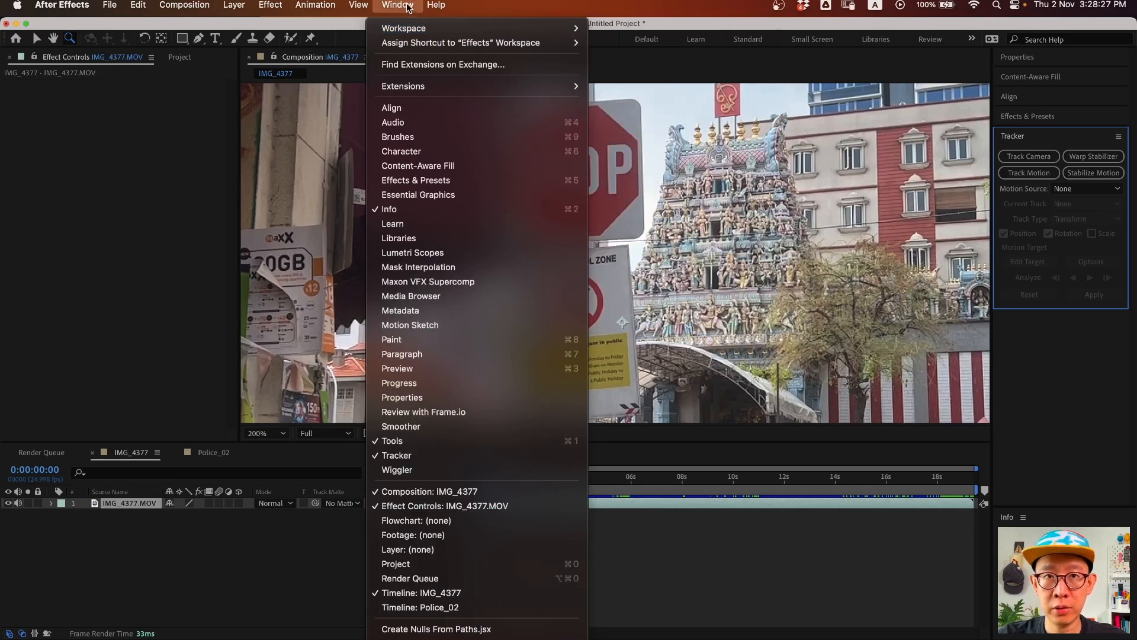
click(471, 452)
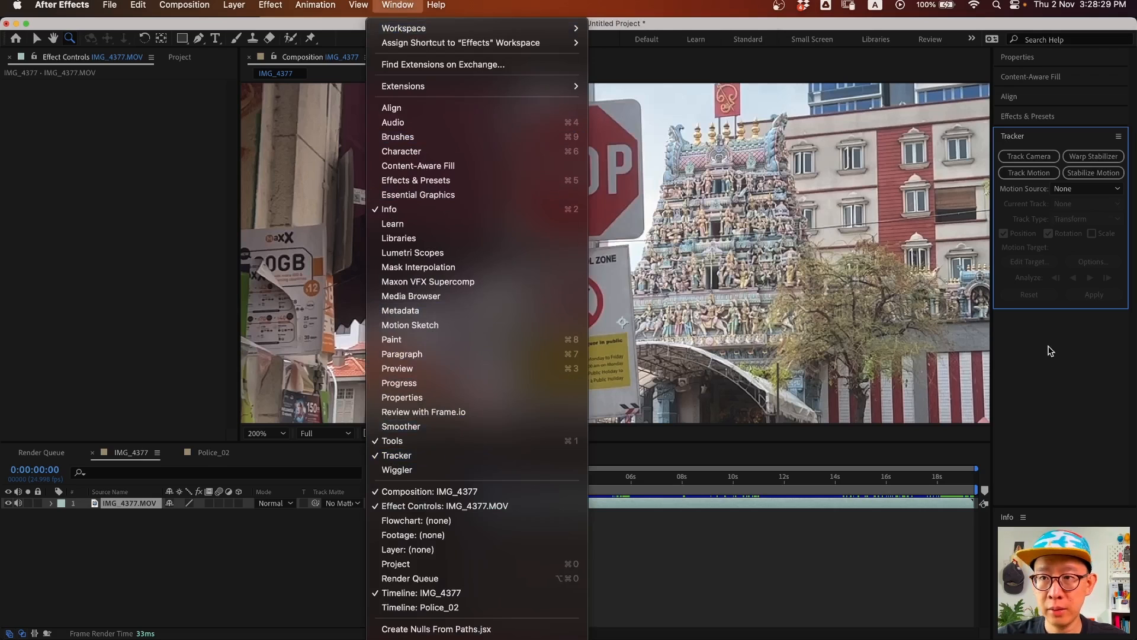
- Start Track Motion on IMG_4377.MOV and zoom the Layer panel to 200% on the signs
click(1036, 173)
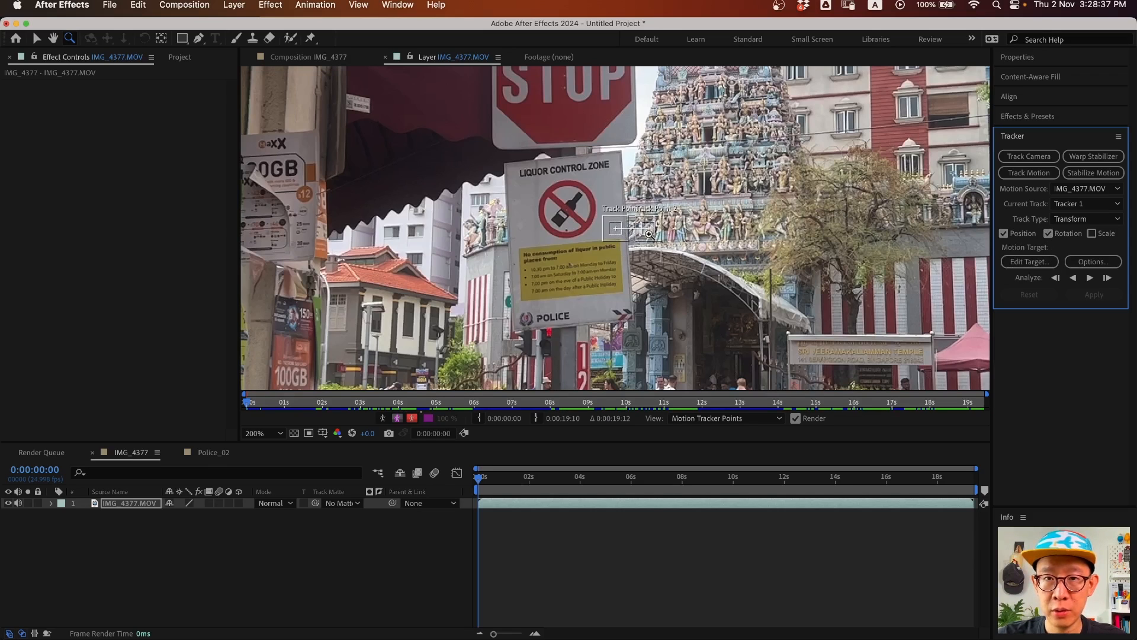
scroll(556, 274, up, 4)
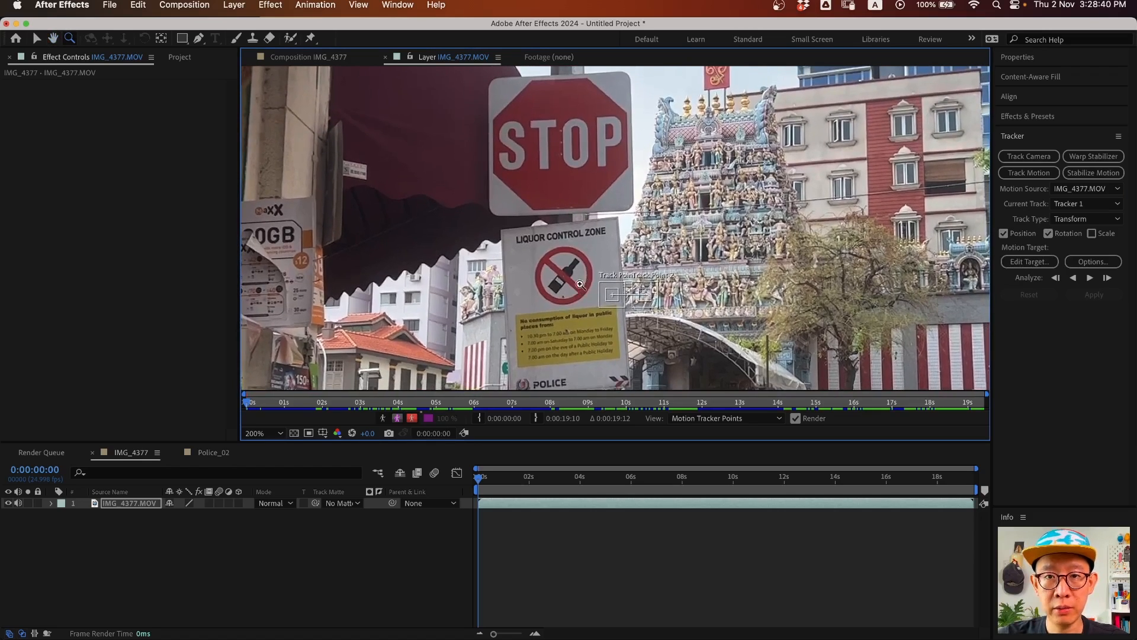
alt+click(580, 285)
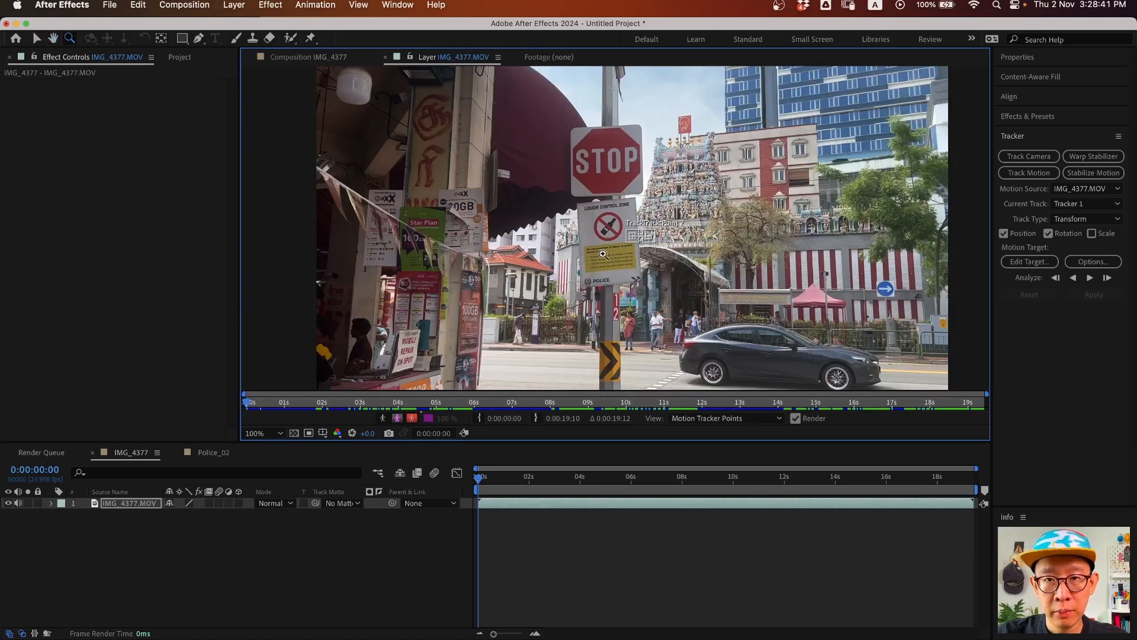
click(603, 254)
scroll(599, 240, up, 3)
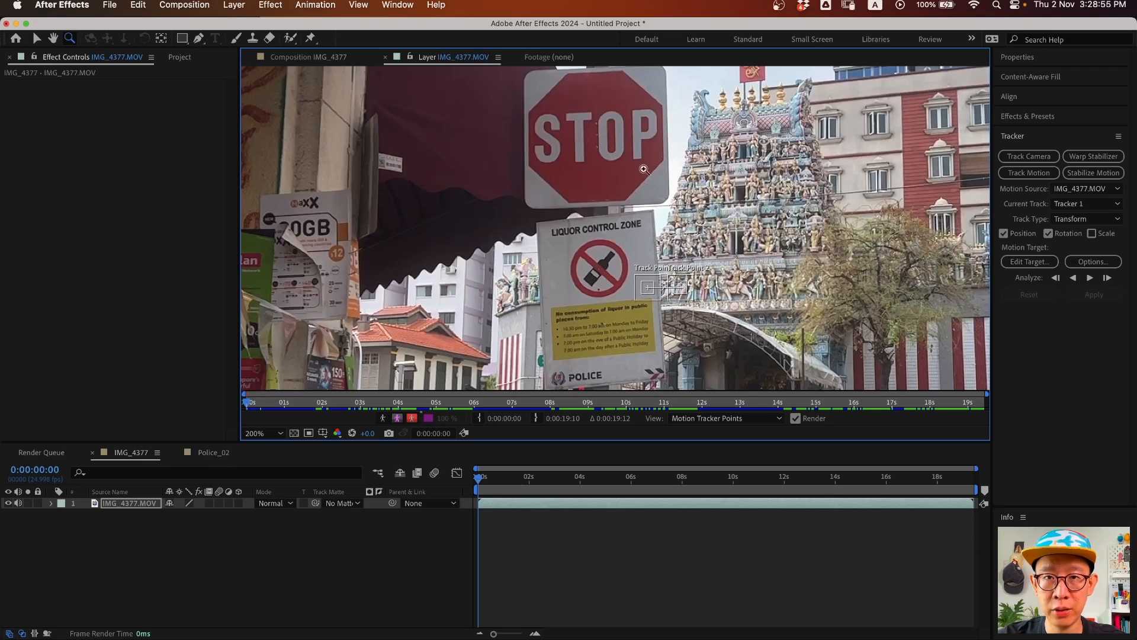
- Place Track Point 1 on the STOP sign and resize its search area
key(v)
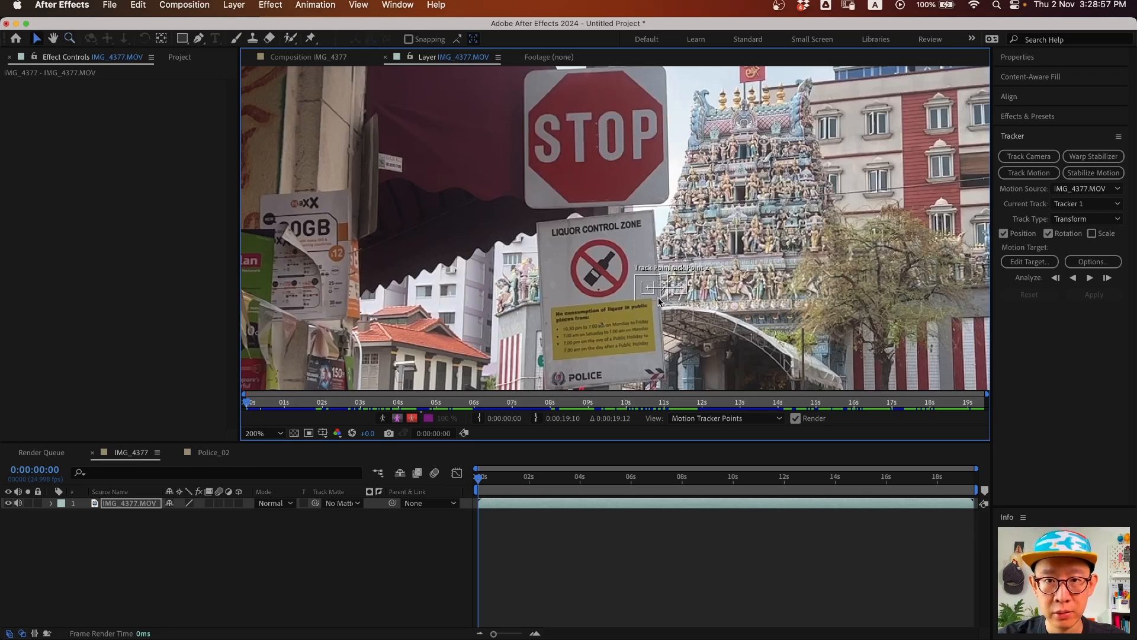
drag(647, 295, 614, 145)
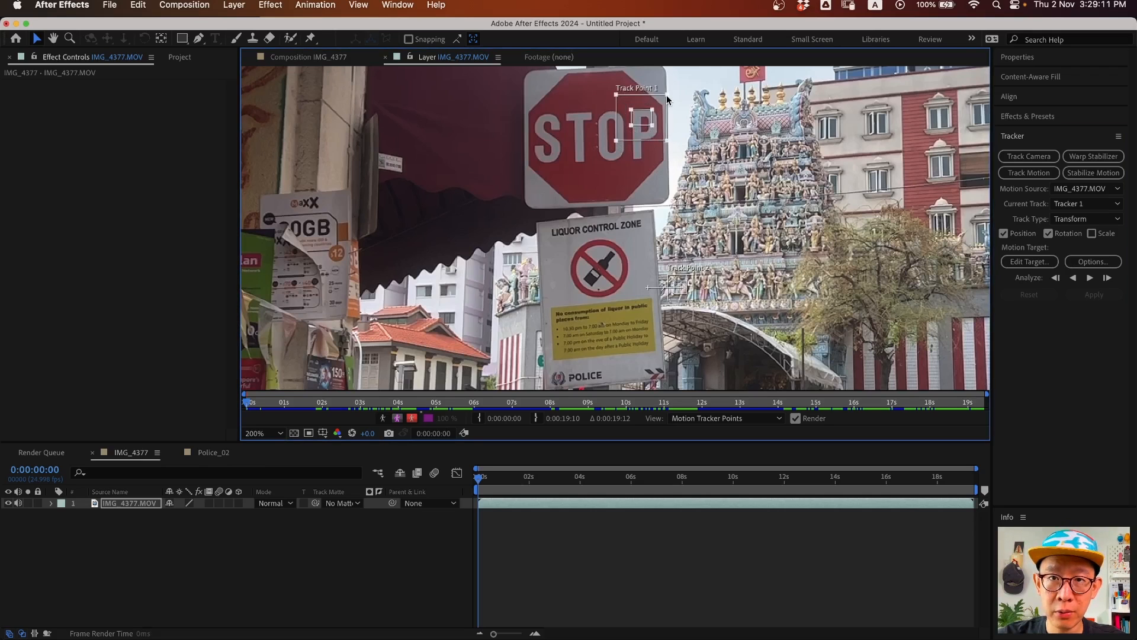
drag(651, 99, 652, 98)
drag(667, 144, 661, 159)
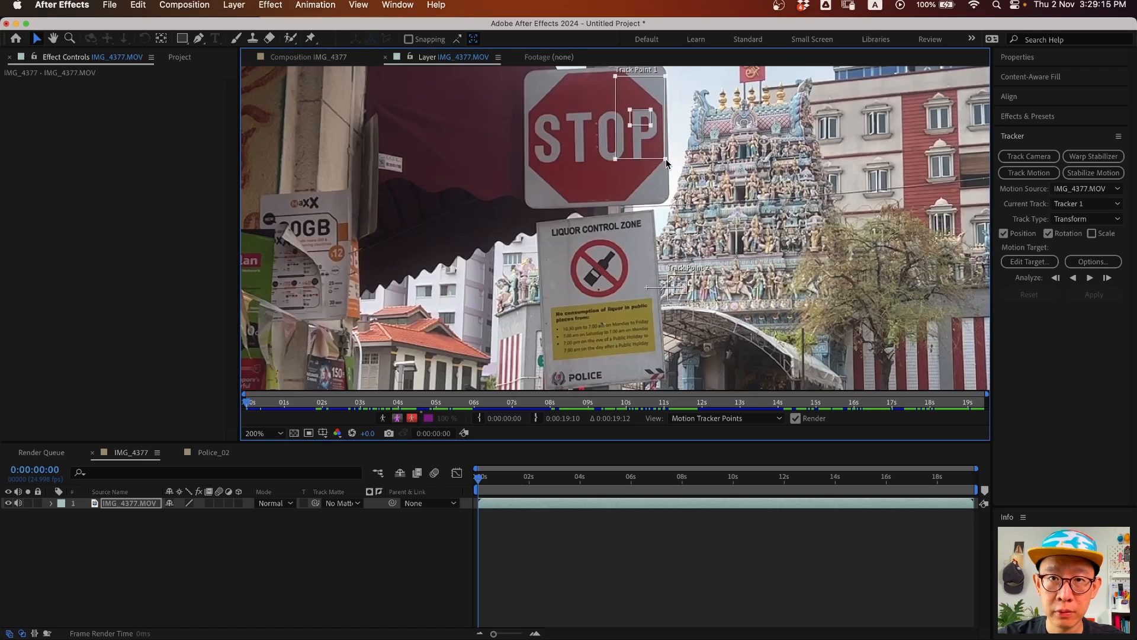
drag(646, 77, 646, 101)
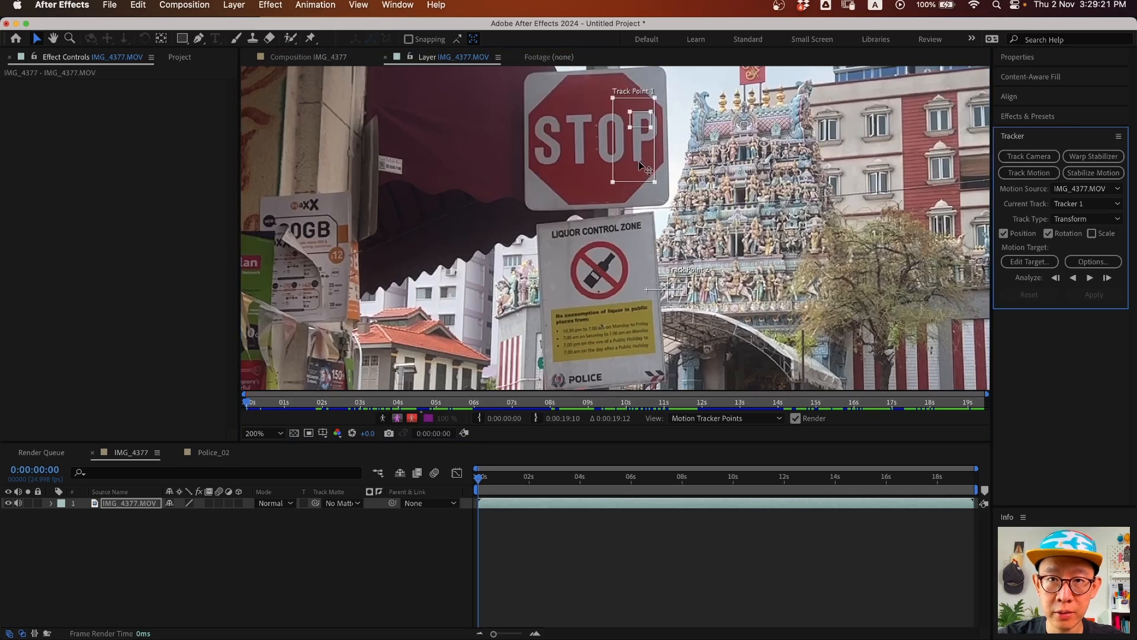
drag(656, 185, 654, 184)
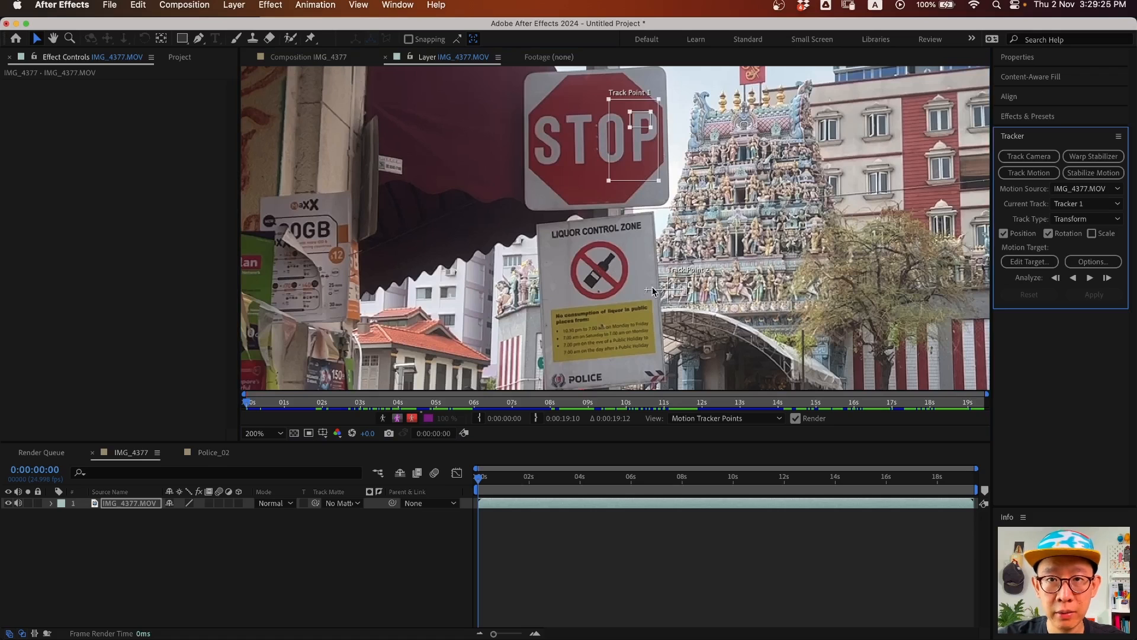
- Move Track Point 2 onto the liquor control sign's symbol and analyze the track forward
drag(685, 298, 710, 308)
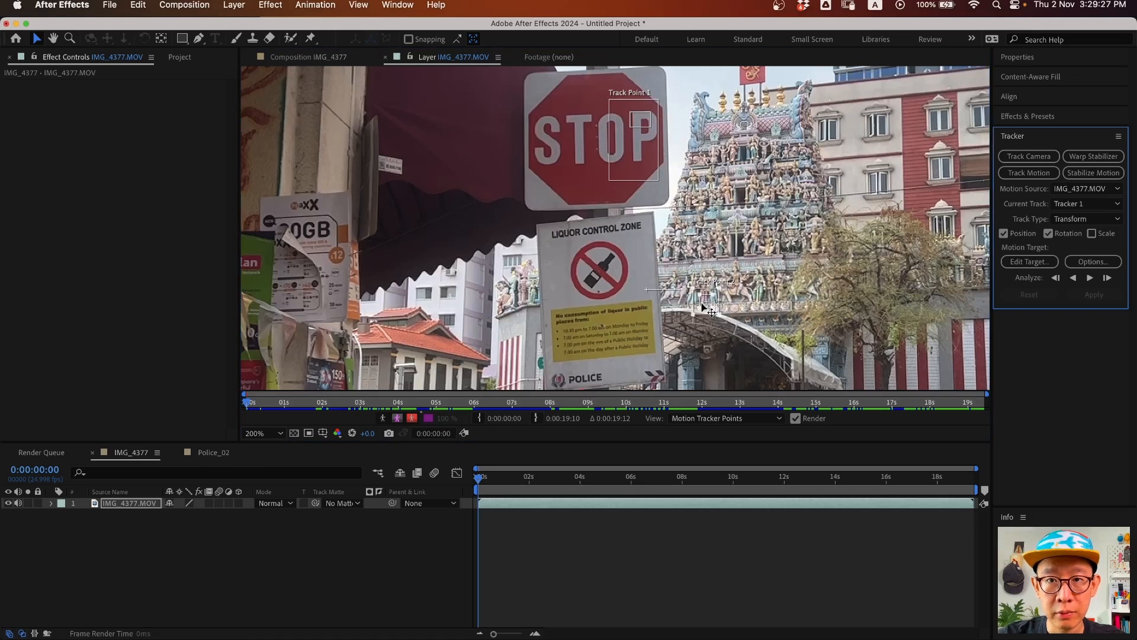
click(647, 294)
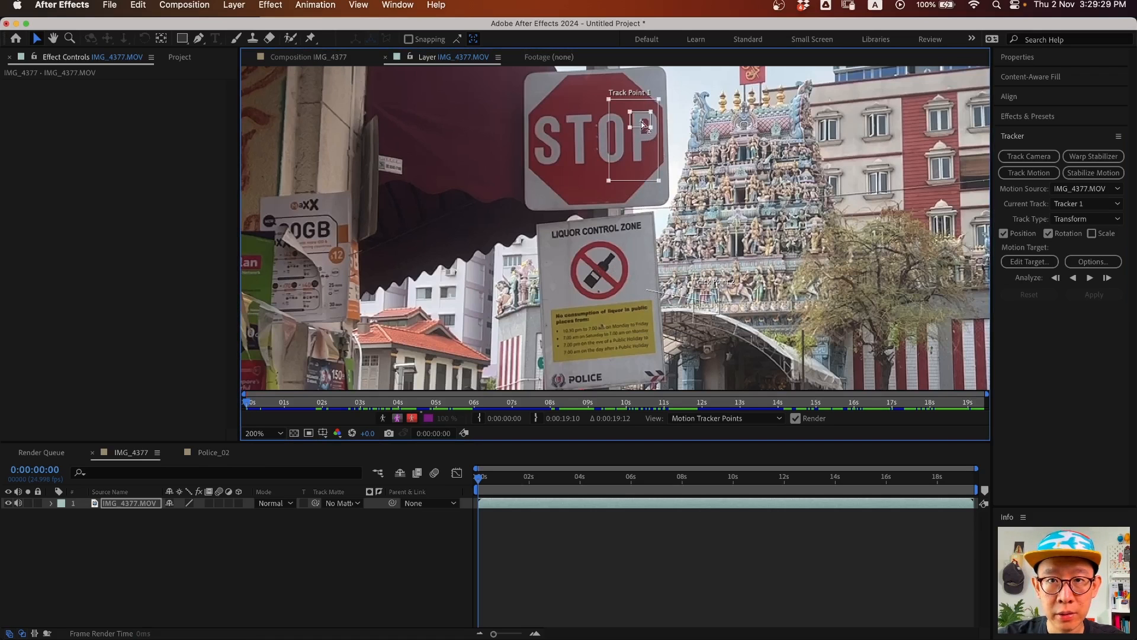
drag(642, 119, 643, 125)
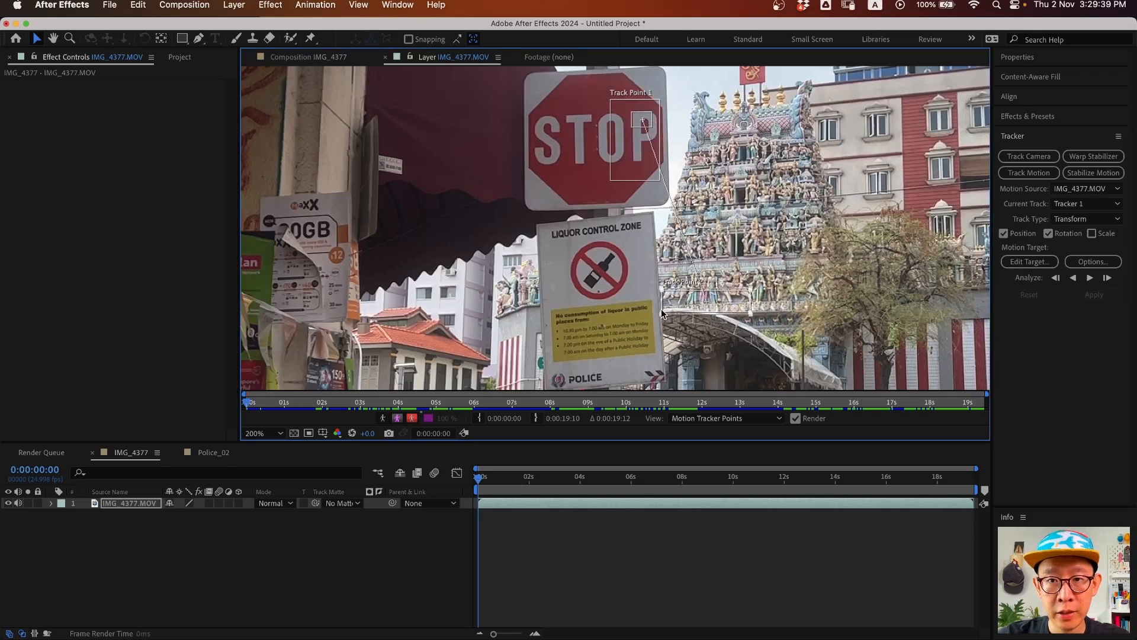
drag(702, 307, 631, 258)
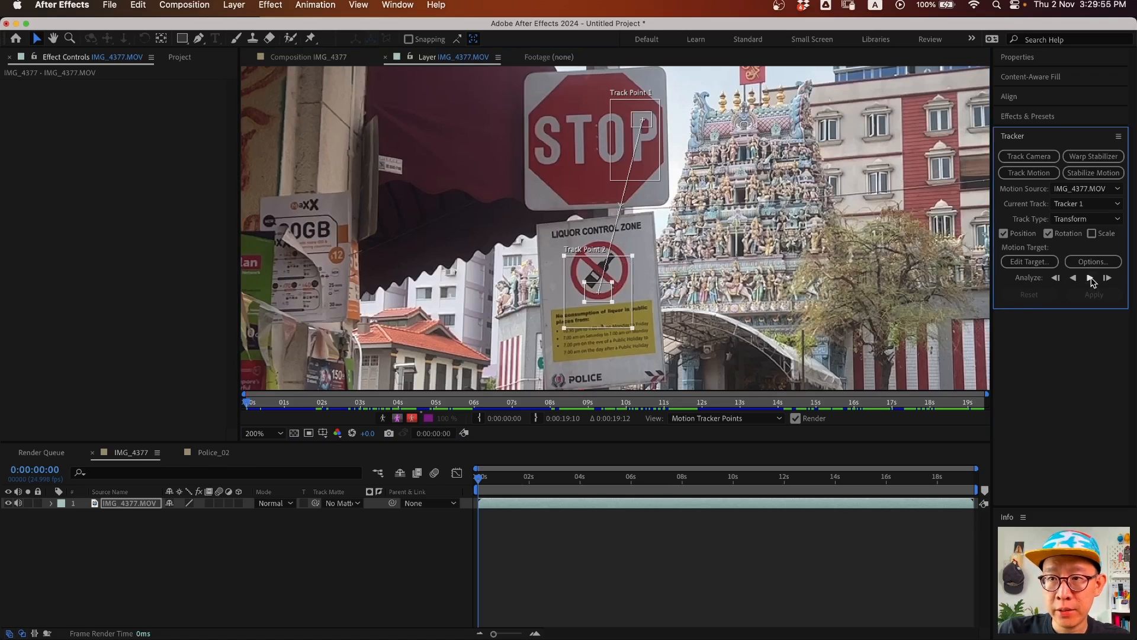
click(1090, 279)
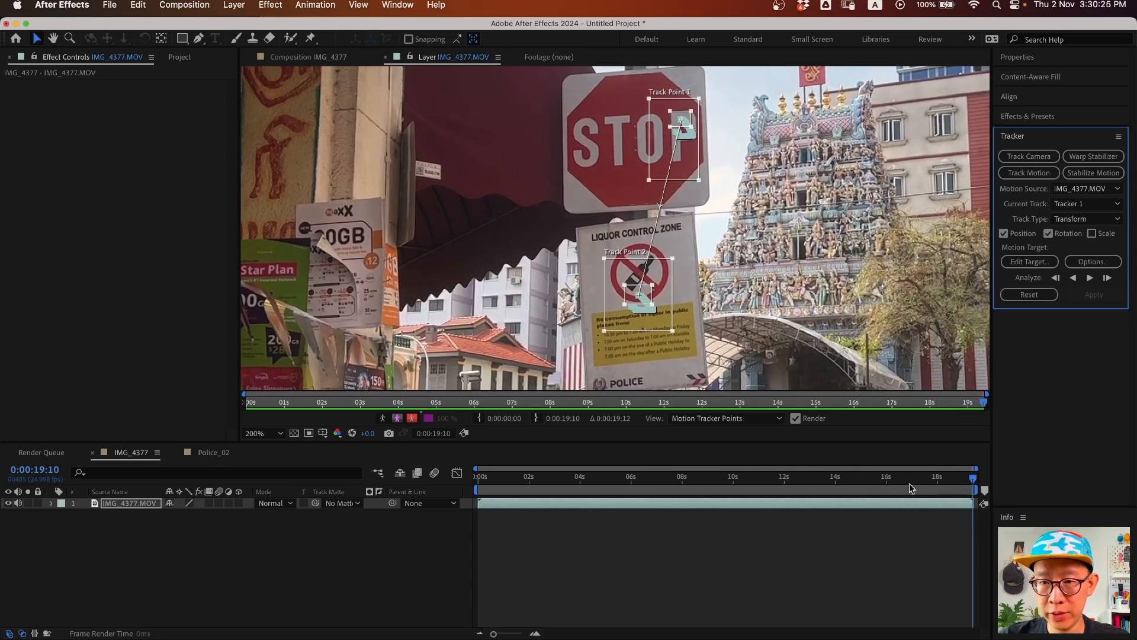
- Move the current time to exactly 0:00:10:00
click(735, 482)
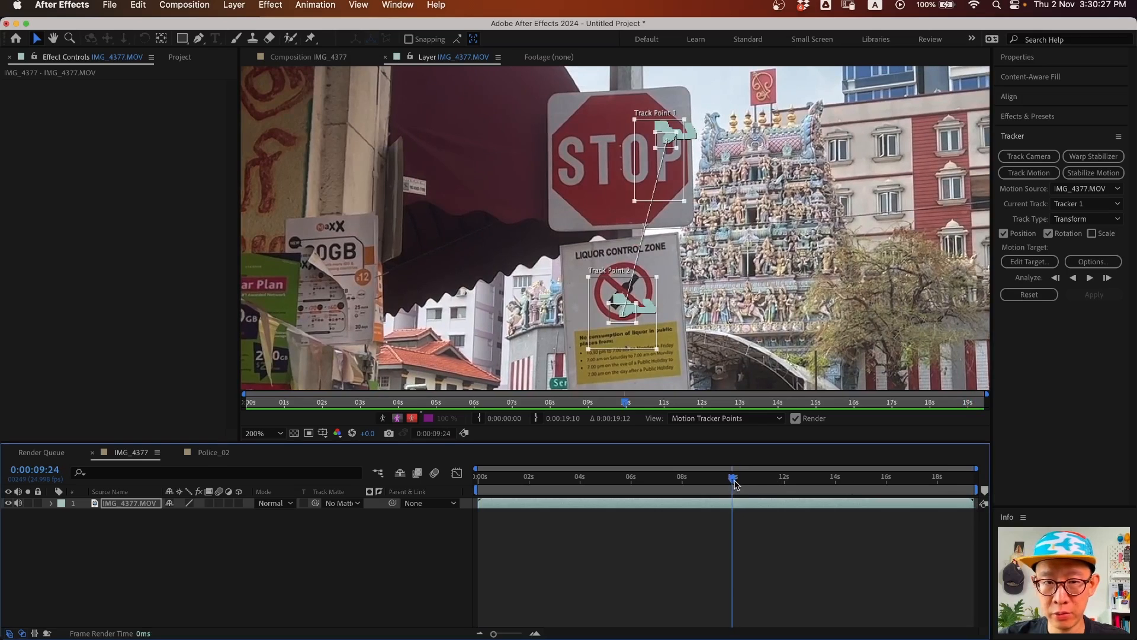
key(Page_Down)
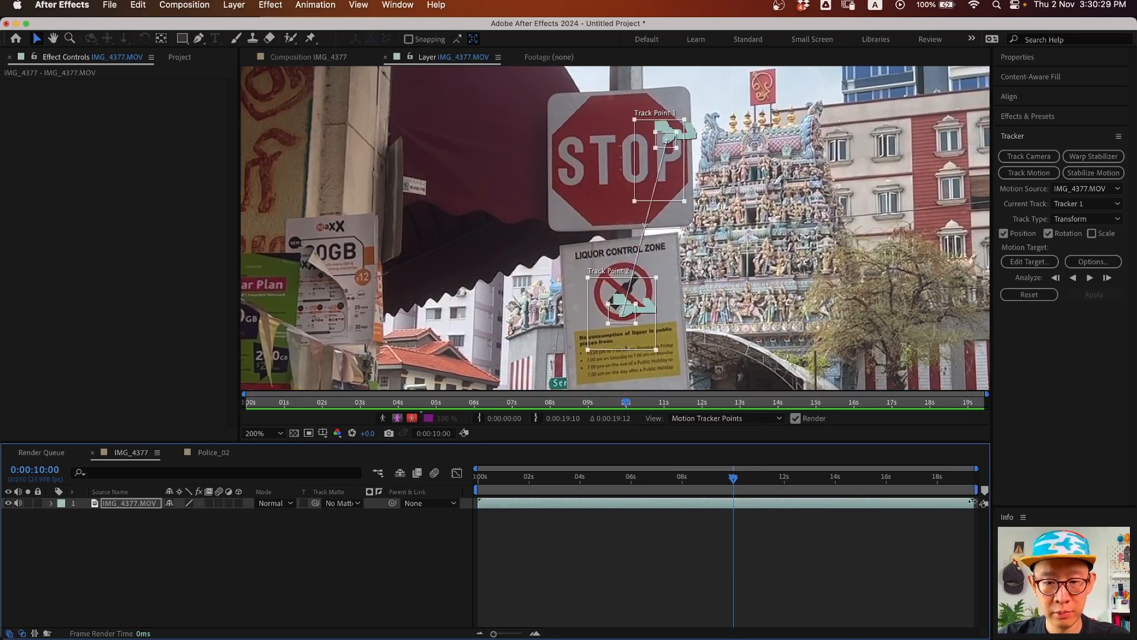
- End the work area at 10 seconds and trim the comp to it
key(n)
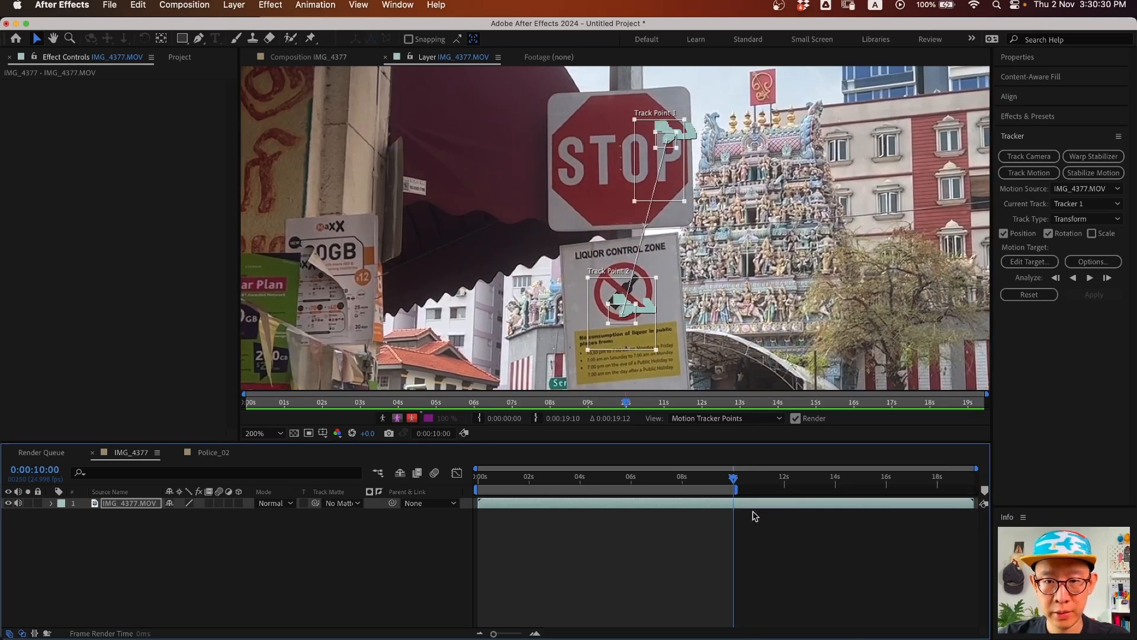
right_click(634, 489)
click(707, 532)
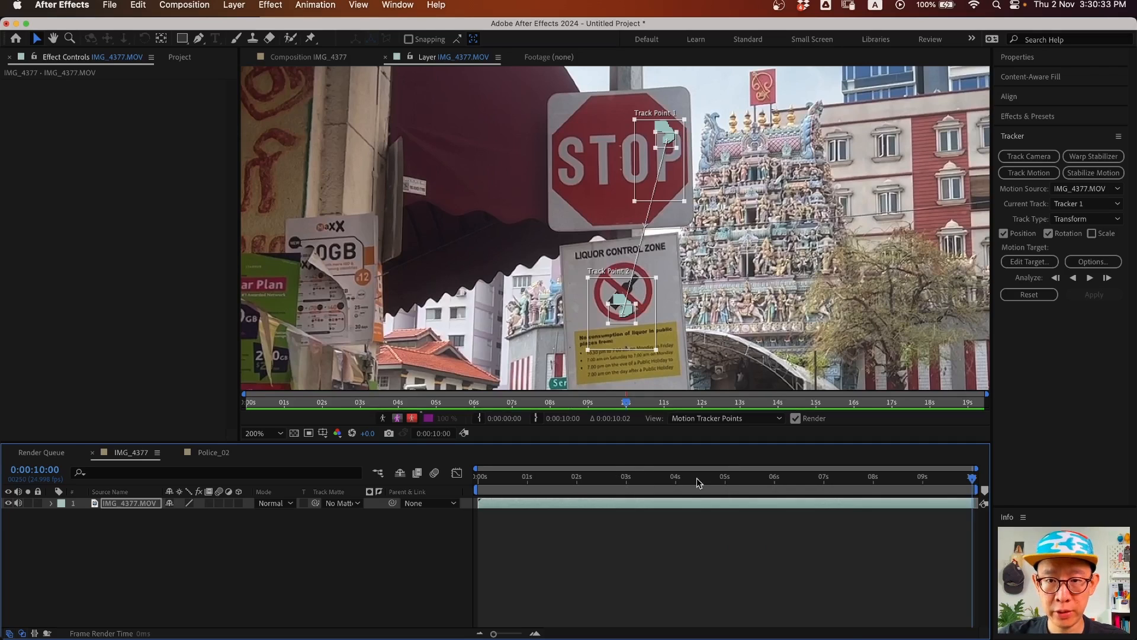
drag(856, 478, 1010, 468)
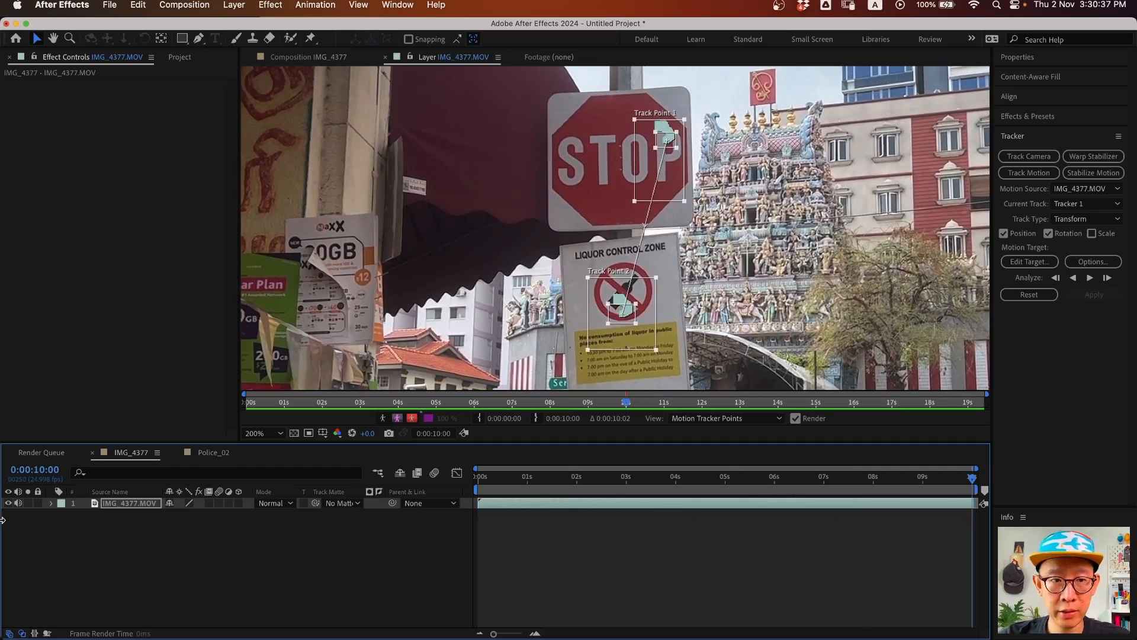
- Add a new null object layer named Tracker Info
click(140, 561)
right_click(142, 562)
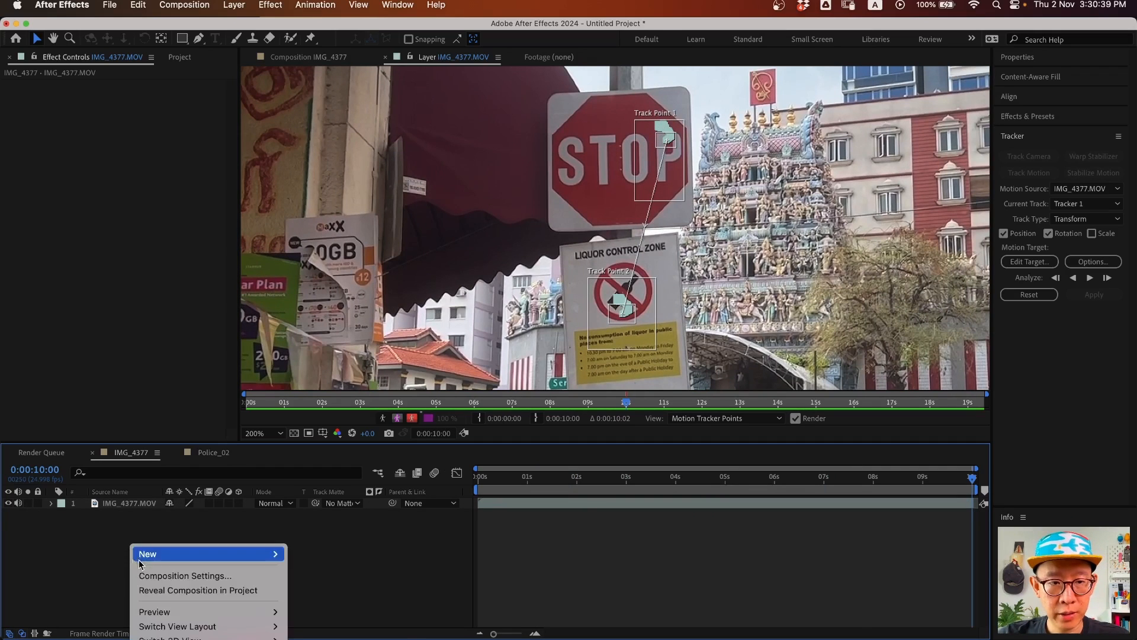
mouse_move(145, 554)
click(353, 634)
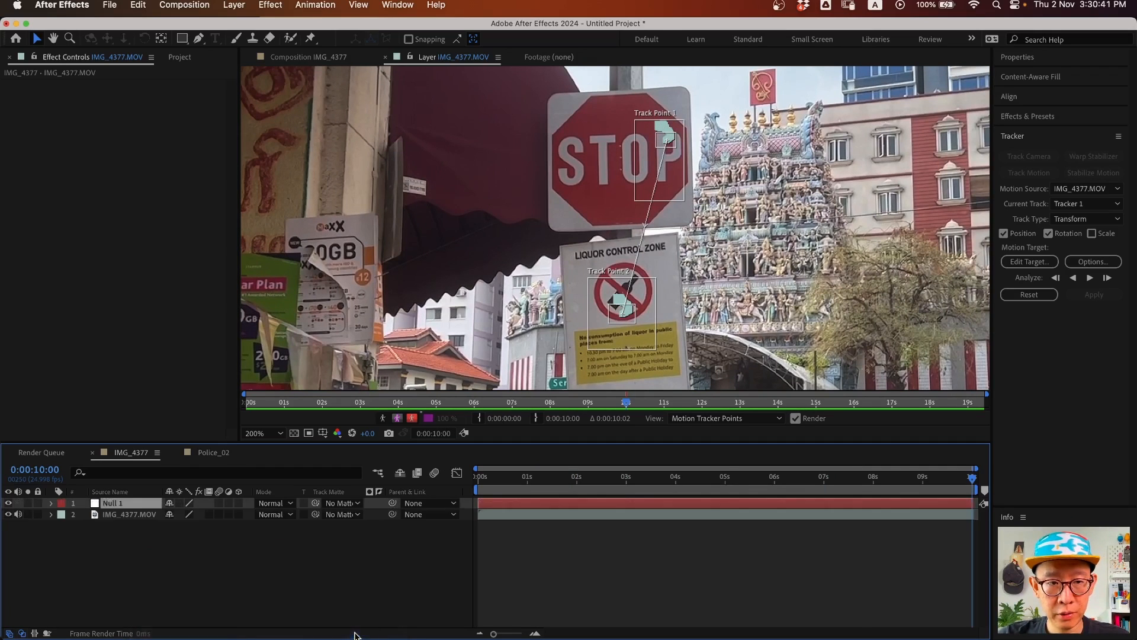
key(Return)
text(Tracker Info)
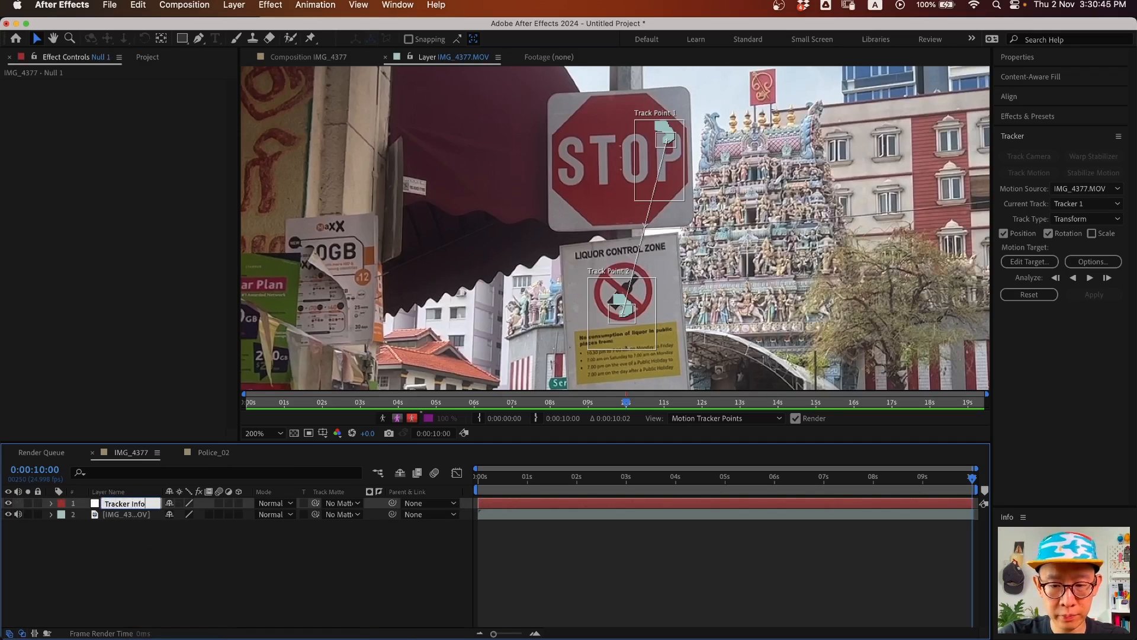
key(Return)
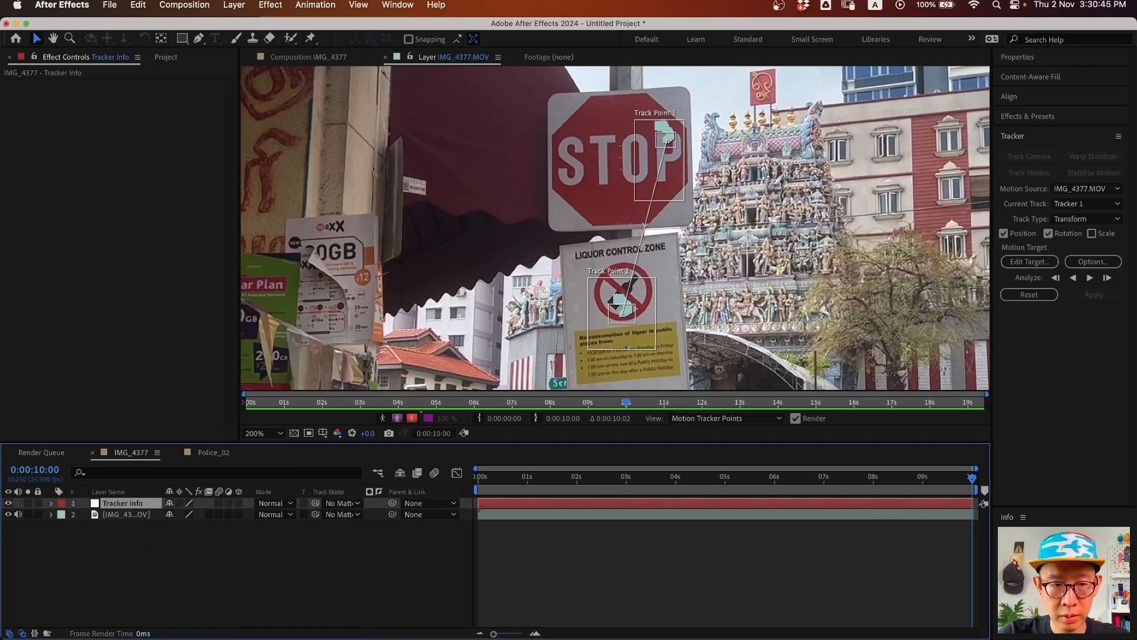
- Reselect the IMG_4377.MOV layer and open Edit Target for the tracking data
click(125, 515)
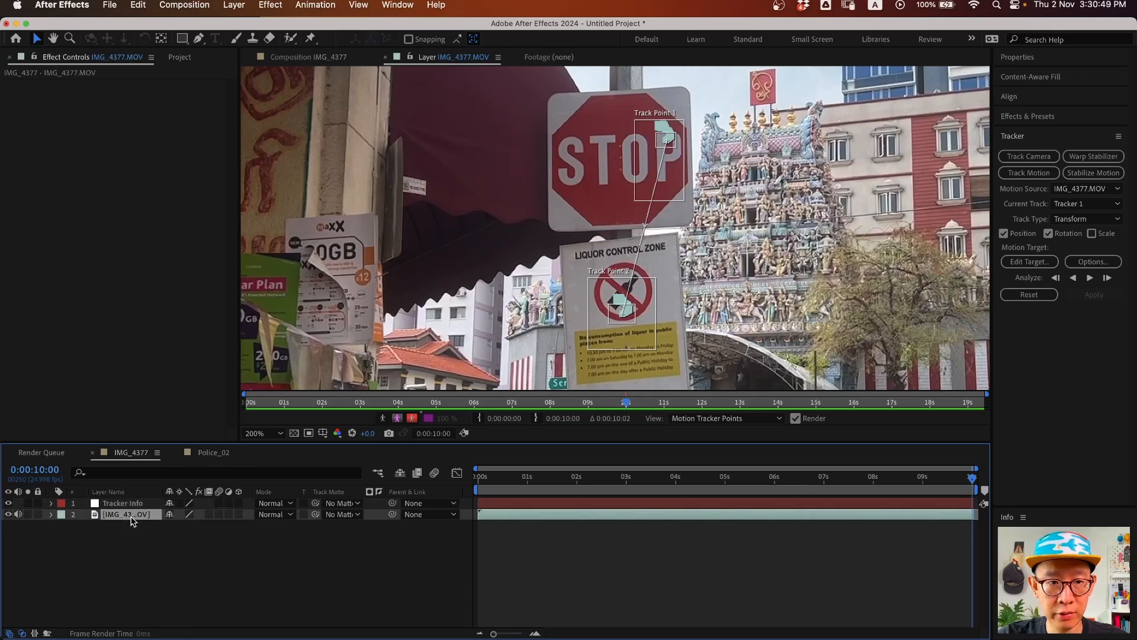
click(122, 536)
click(124, 516)
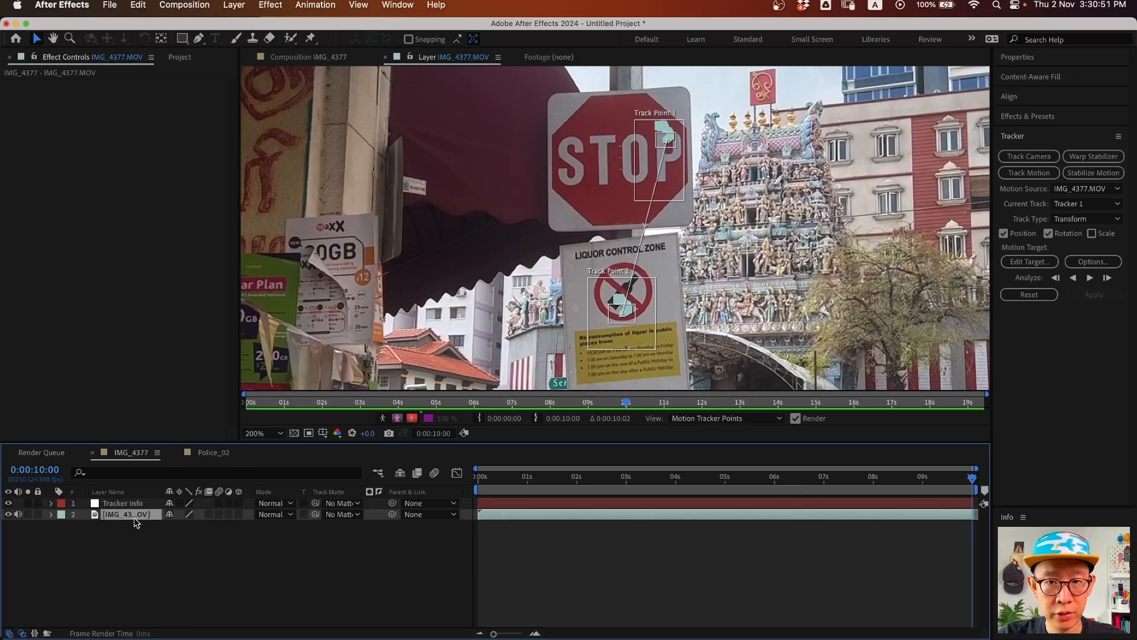
click(1028, 263)
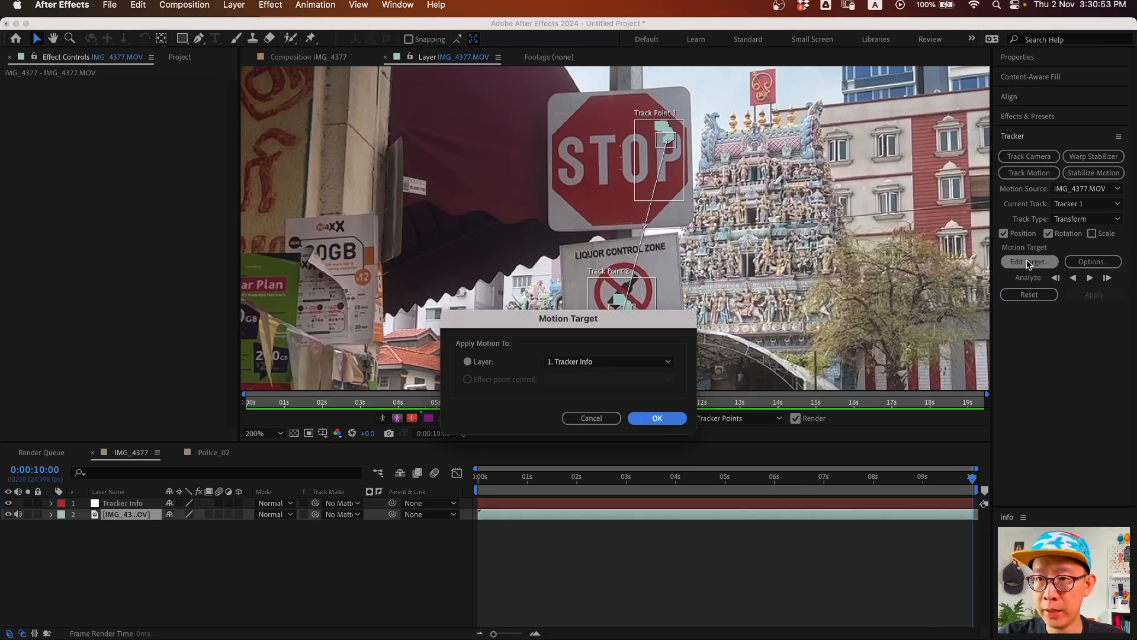
- Set Tracker Info as the motion target and apply the track in X and Y
click(566, 362)
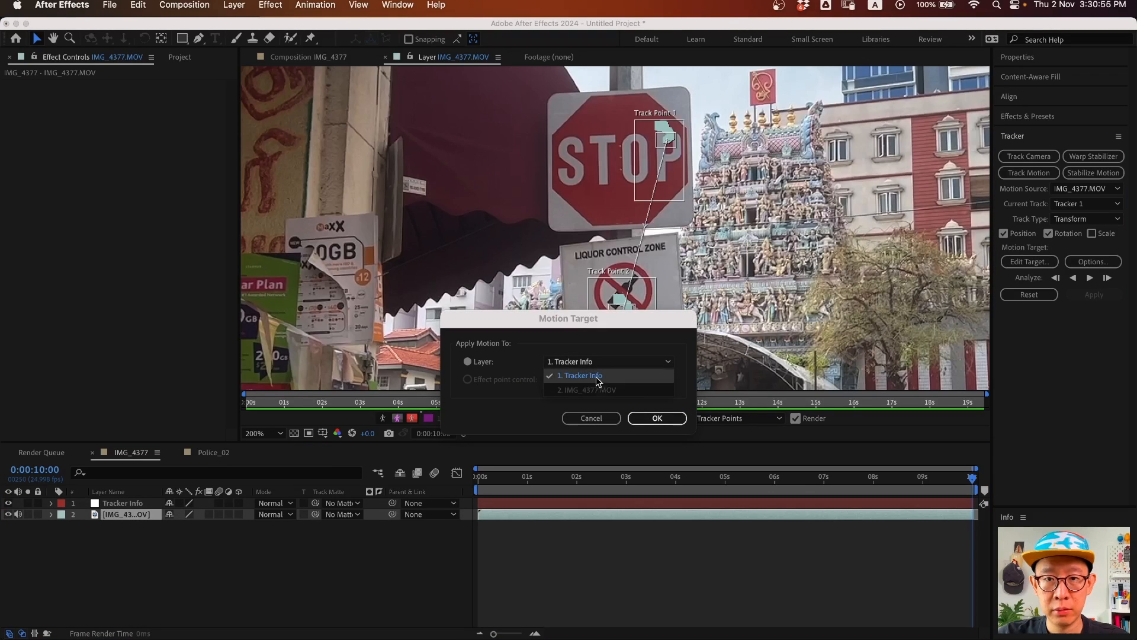
click(602, 379)
click(662, 419)
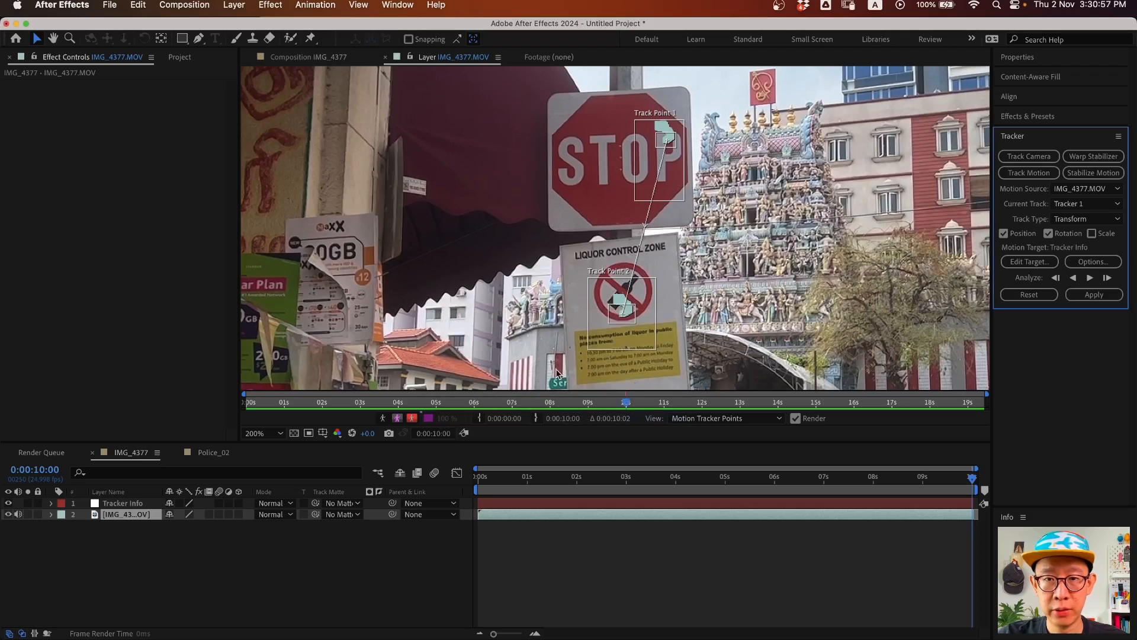
click(1100, 296)
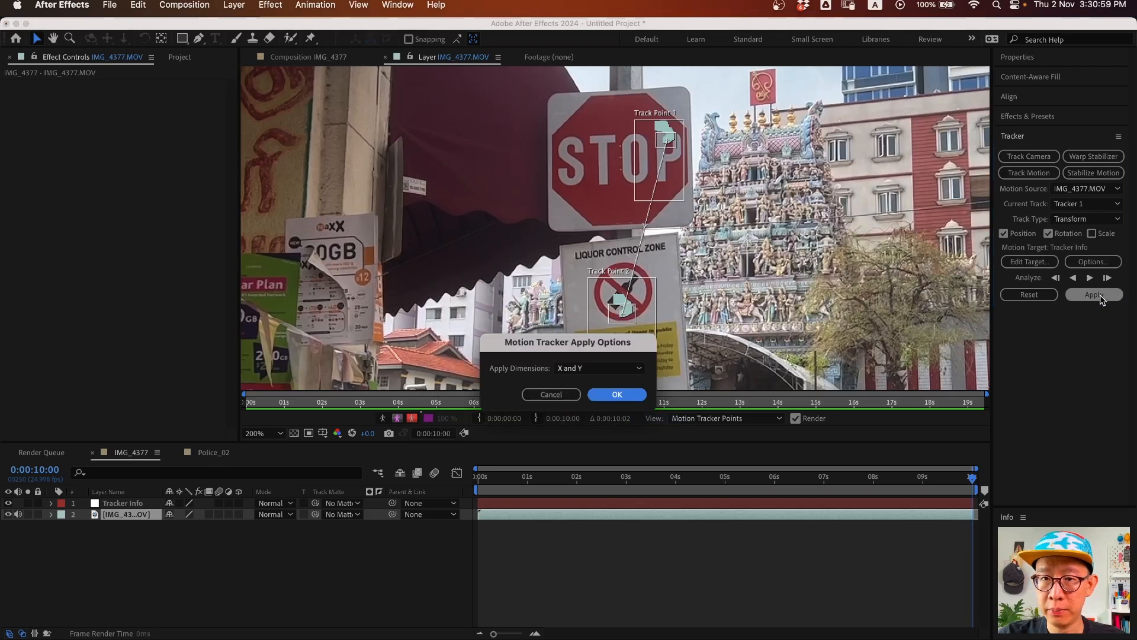
click(629, 396)
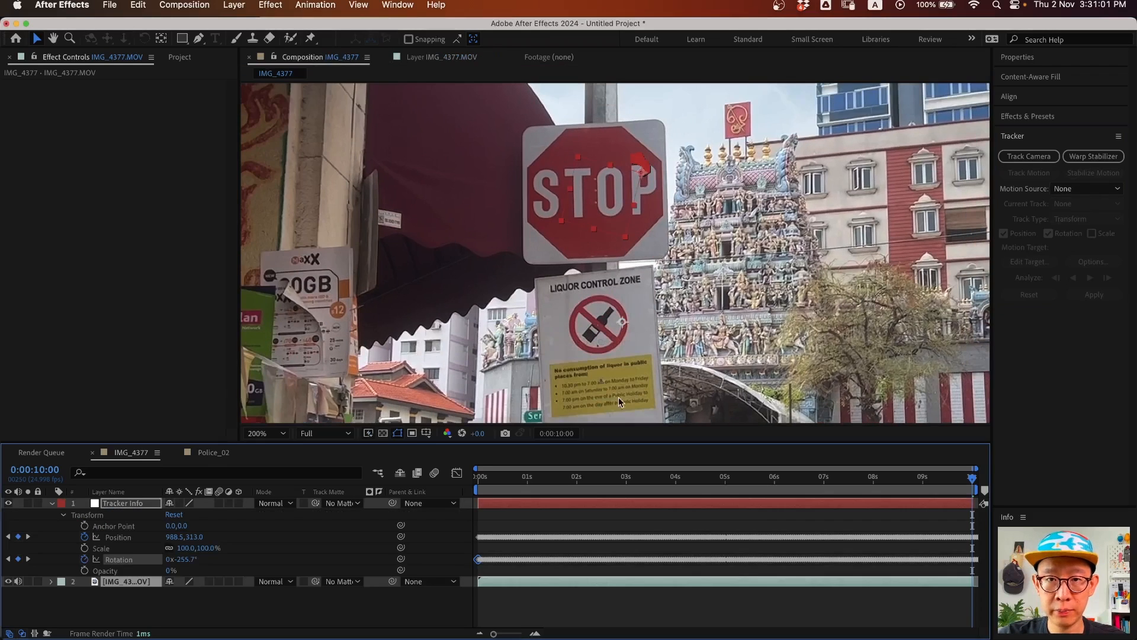
- Review the applied track on Tracker Info across the shot, then show the Project item list
click(116, 505)
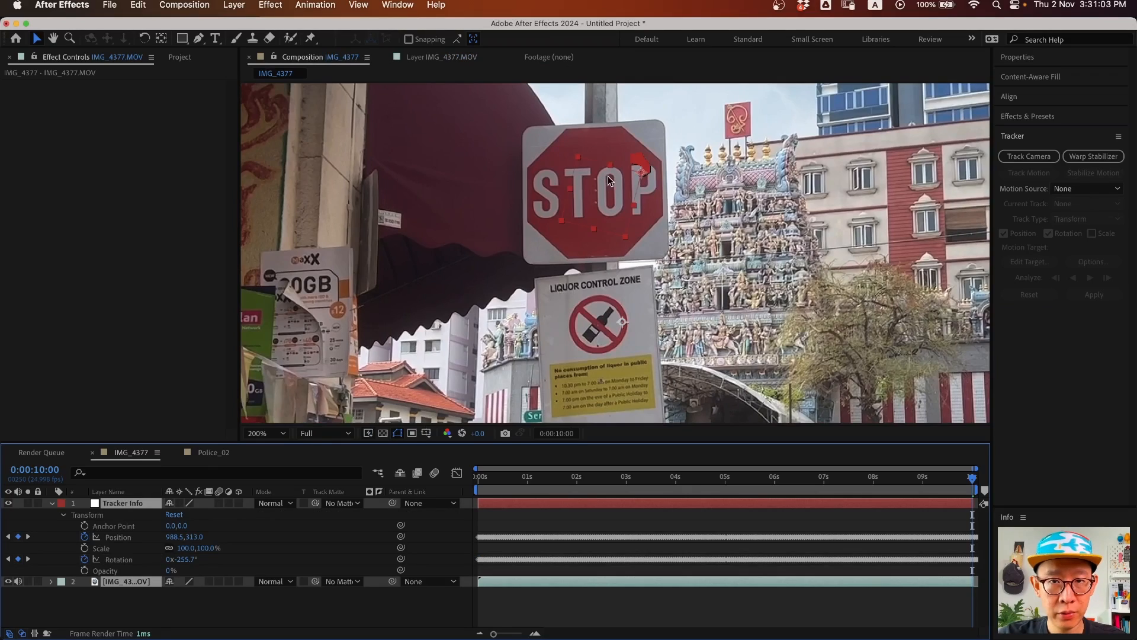
drag(503, 490, 478, 486)
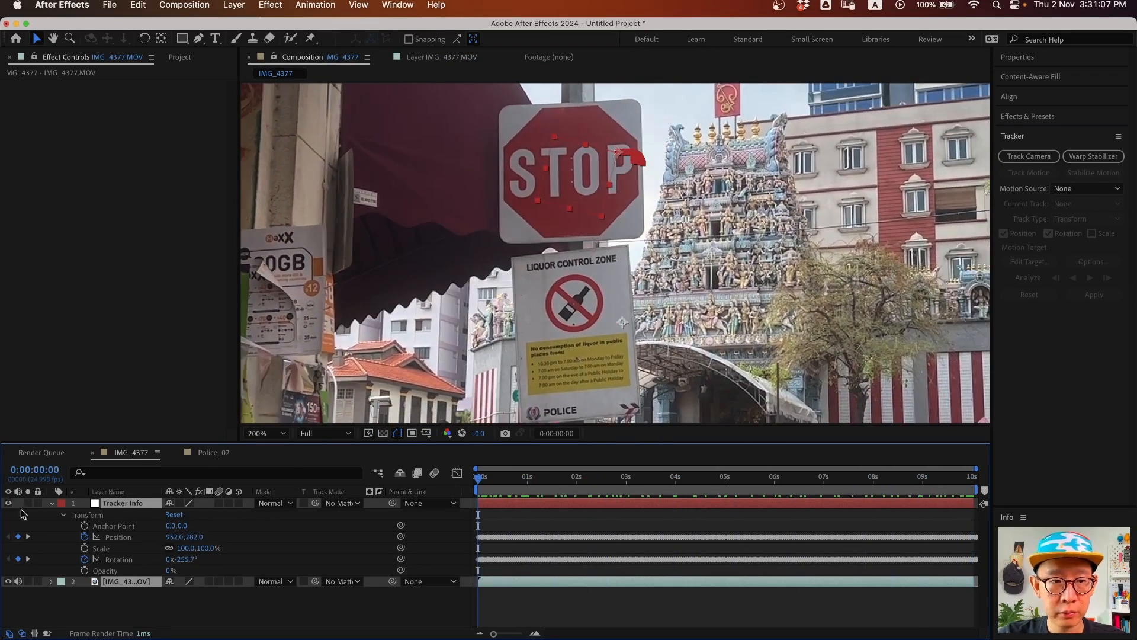
click(50, 504)
click(158, 578)
click(179, 57)
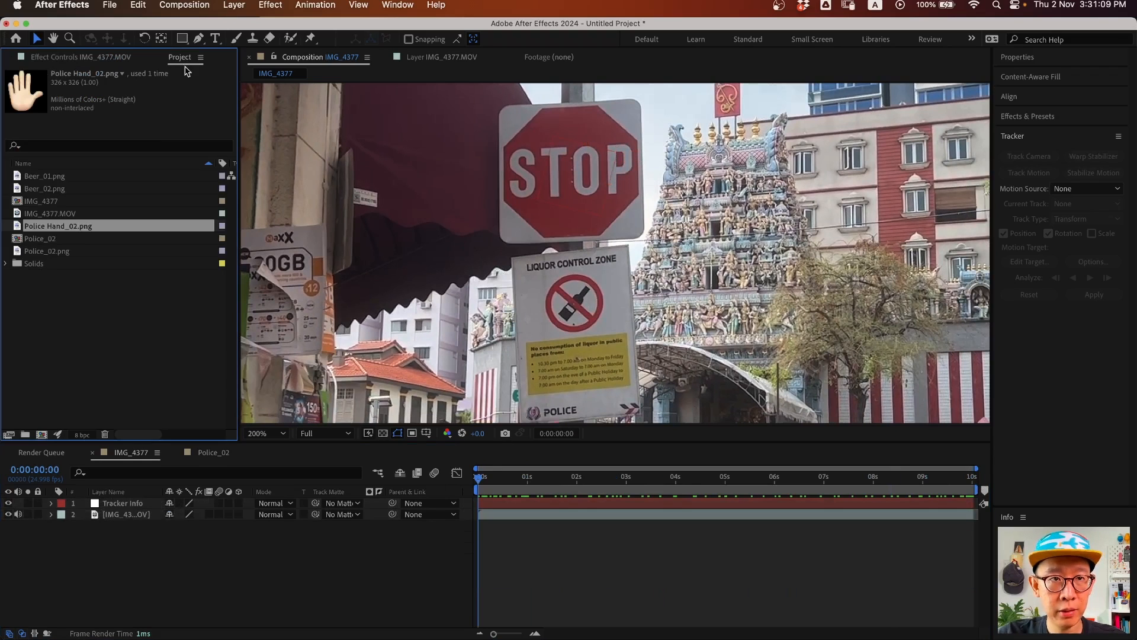
- Add Police_02 to the composition, move it onto the STOP sign, and scale it to 32%
drag(40, 238, 142, 515)
key(s)
drag(634, 357, 584, 205)
drag(185, 514, 175, 514)
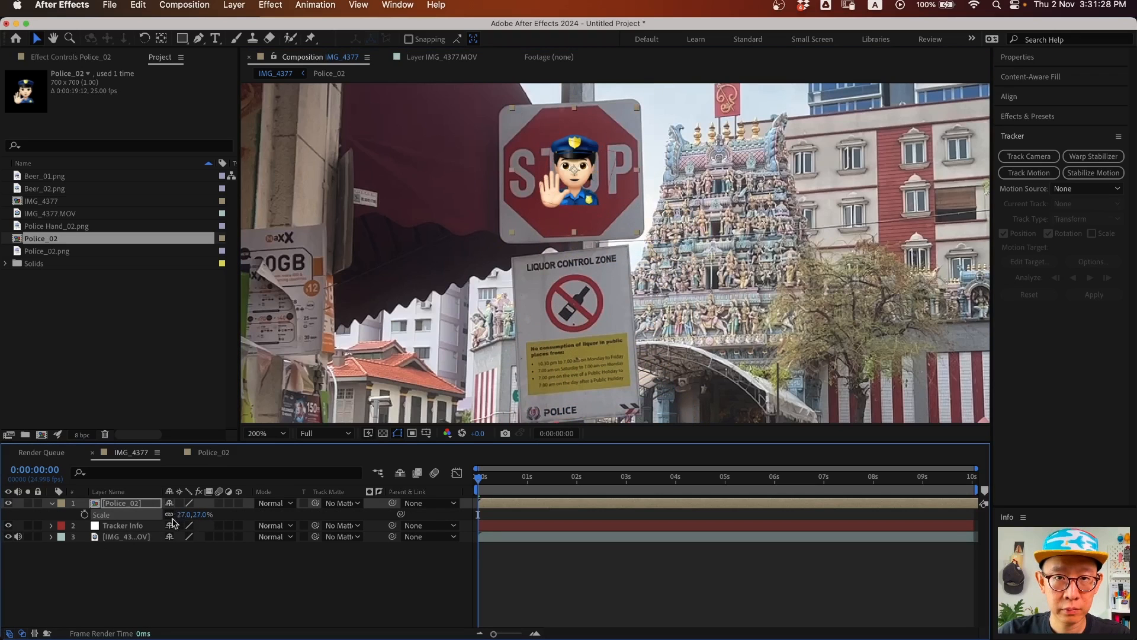
click(184, 513)
key(Up)
key(Up)
key(Up)
key(Up)
key(Up)
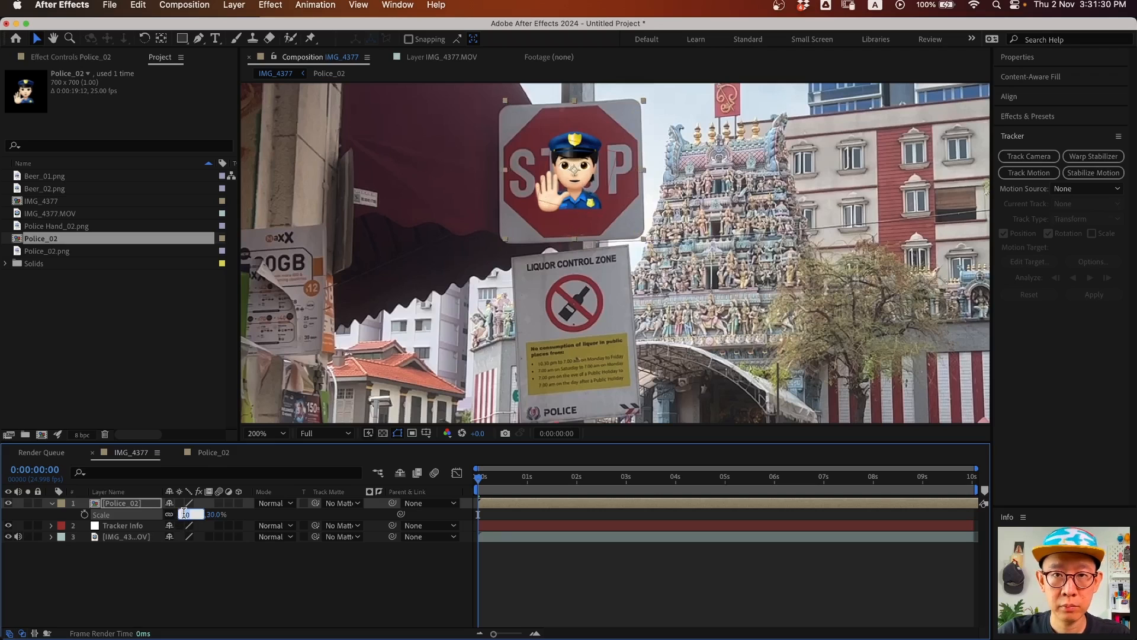
- Tilt the Police_02 layer to -1° and parent it to the Tracker Info null
click(135, 504)
key(r)
click(183, 515)
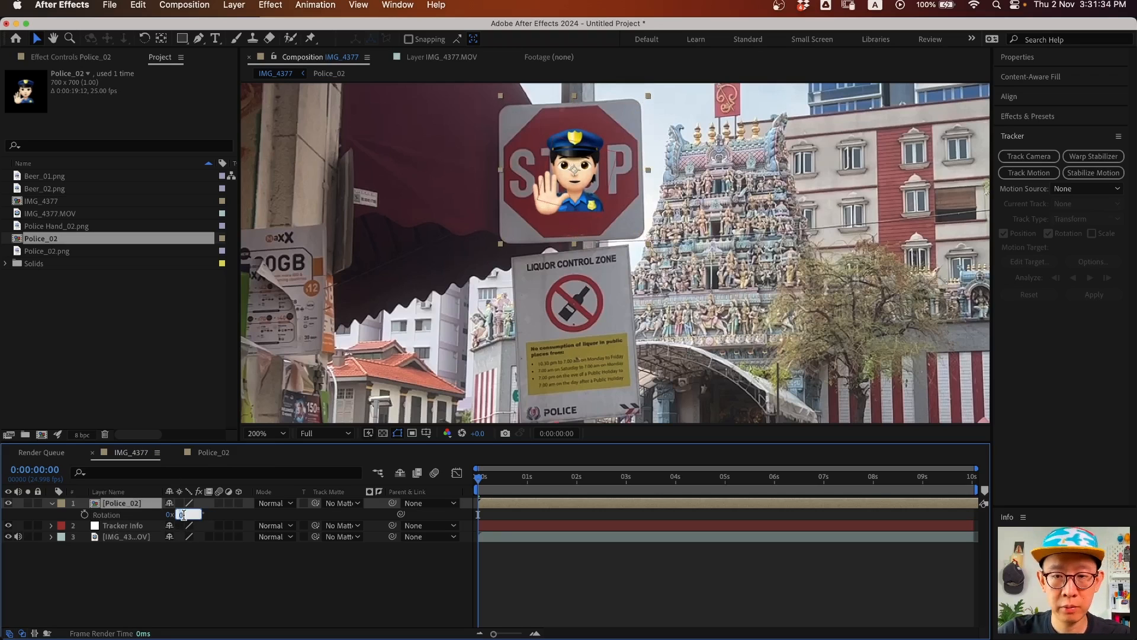
key(Down)
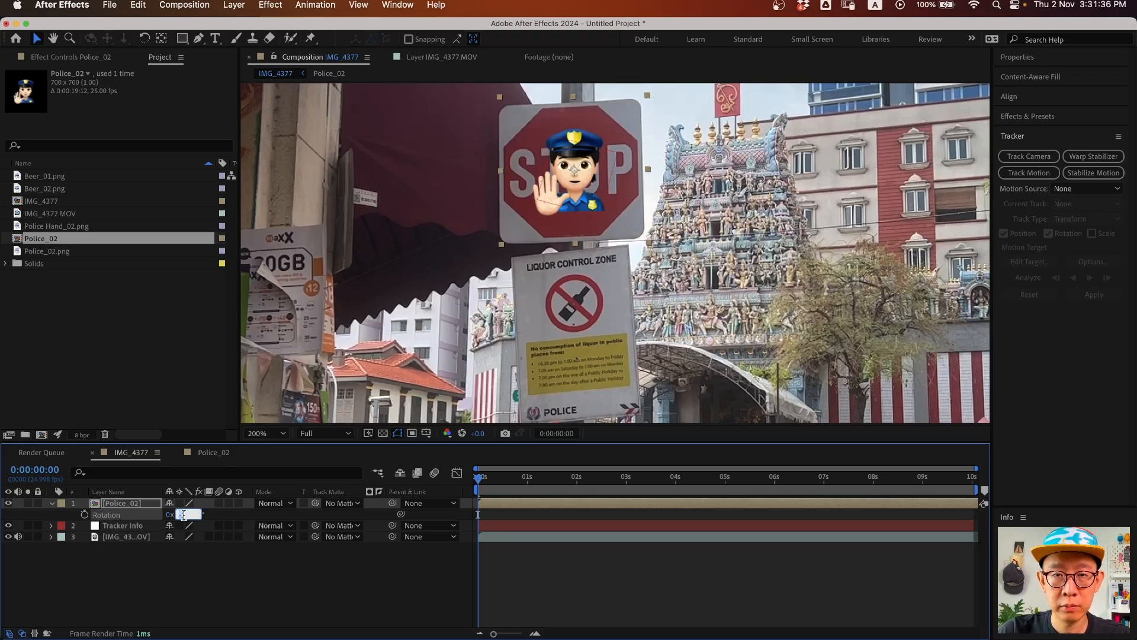
click(582, 203)
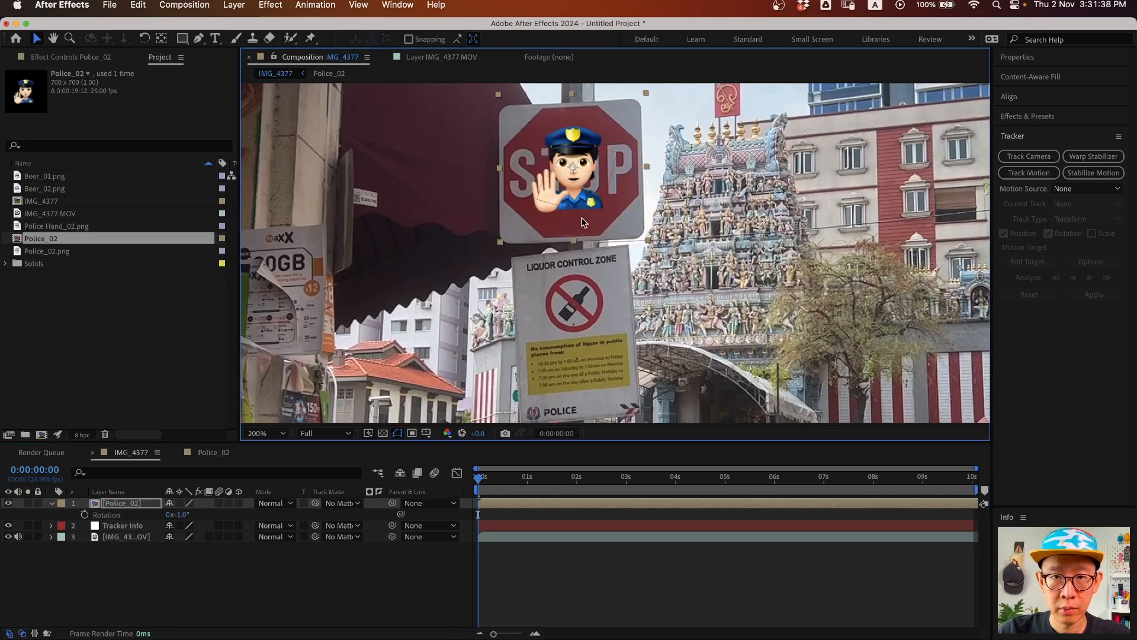
drag(487, 470, 313, 413)
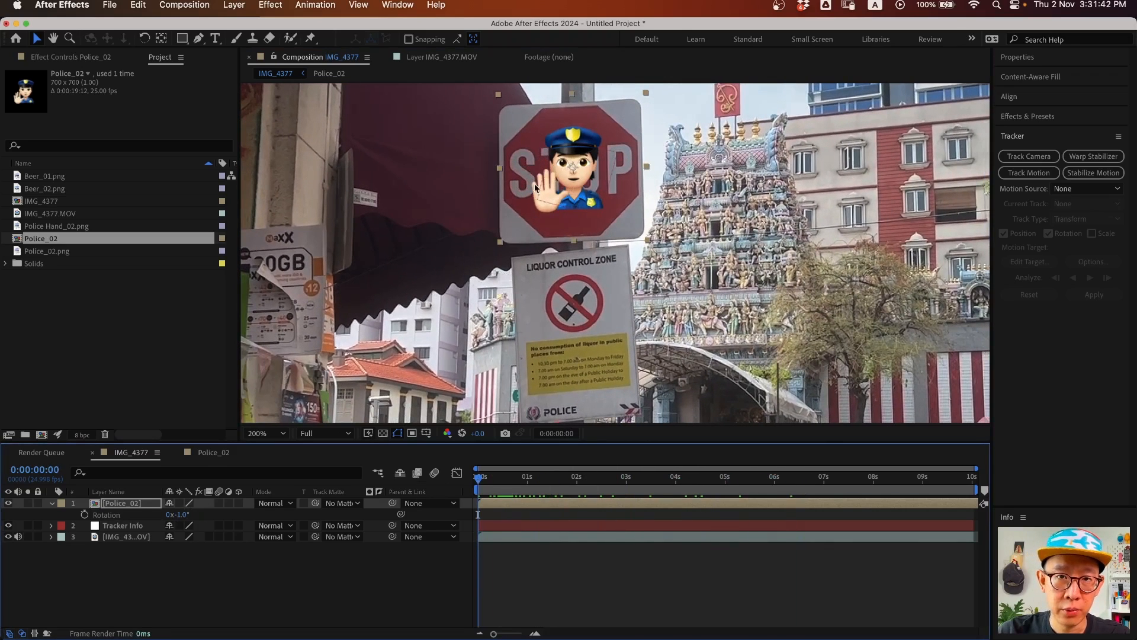
drag(392, 503, 124, 527)
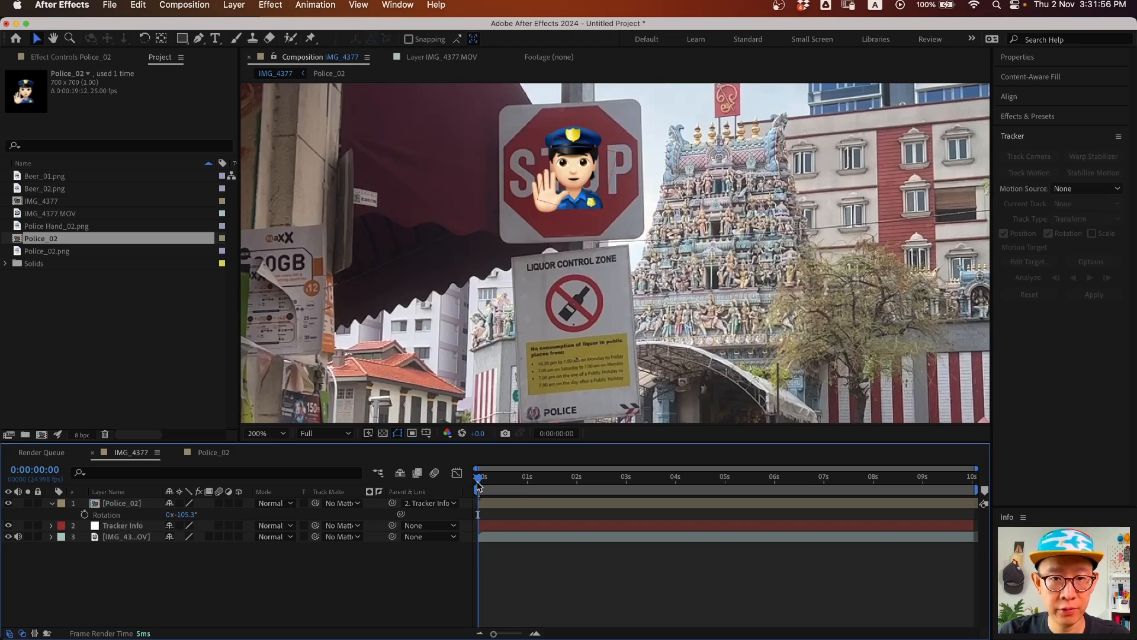
- Preview the police emoji tracking the STOP sign through the shot
key(space)
key(space)
key(space)
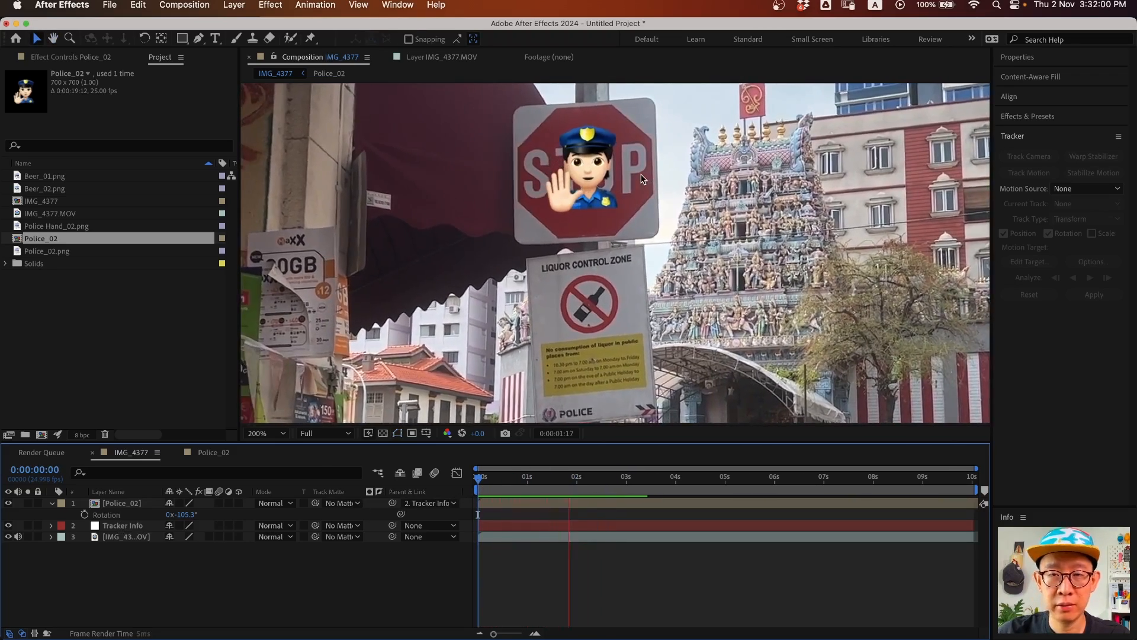
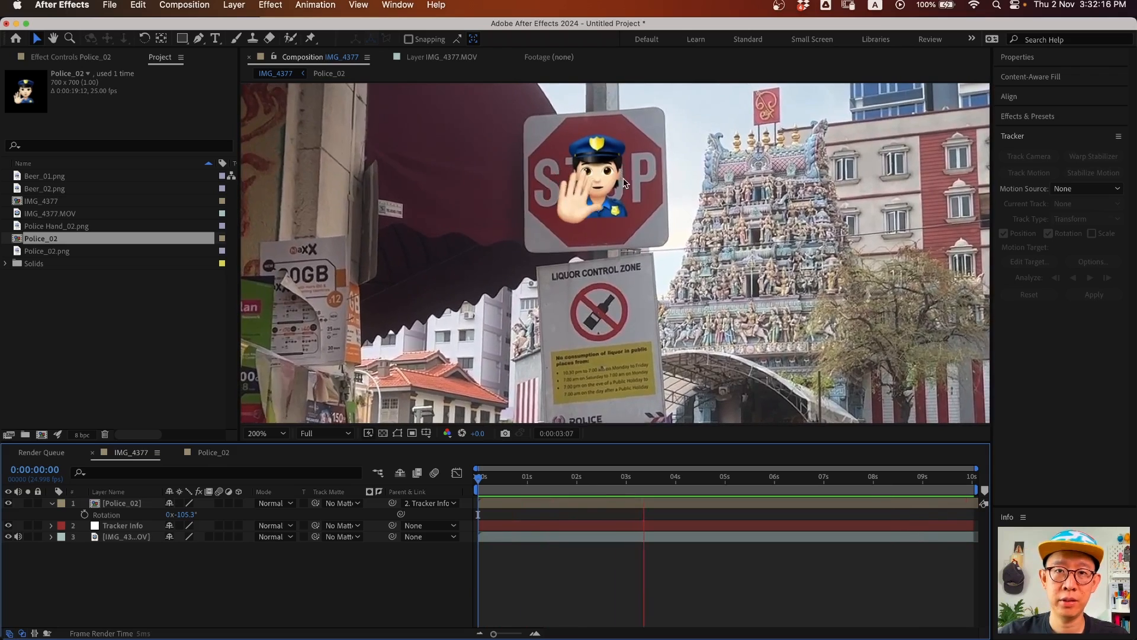
- Stop the preview, return to 0:00:00:00, and collapse and hide the Police_02 layer
key(space)
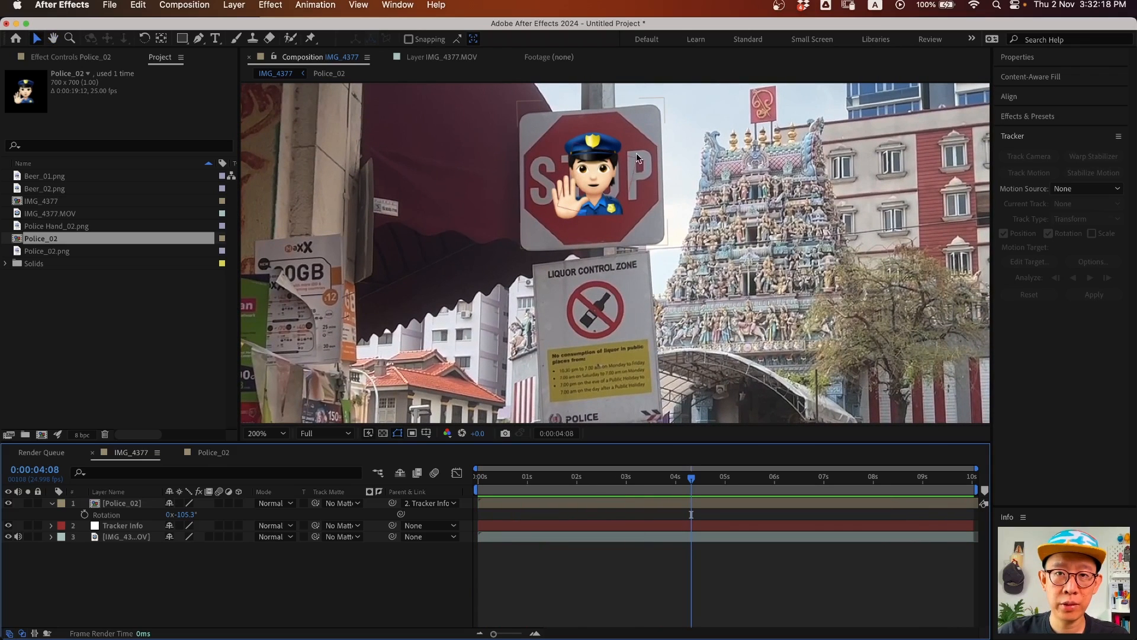
drag(507, 479, 475, 479)
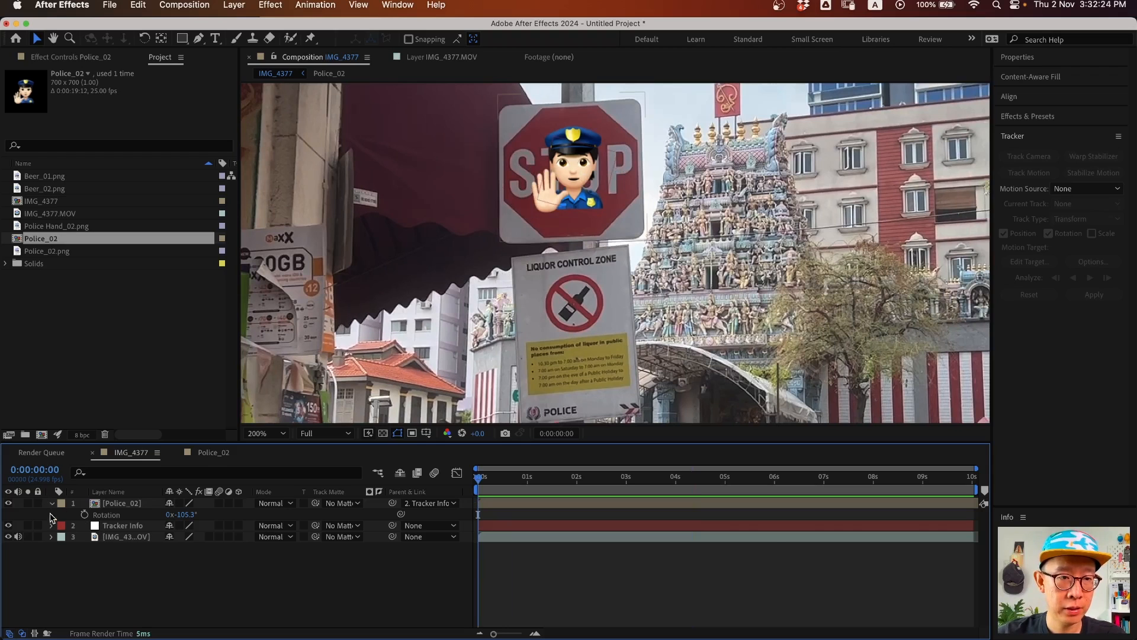
click(52, 503)
click(8, 502)
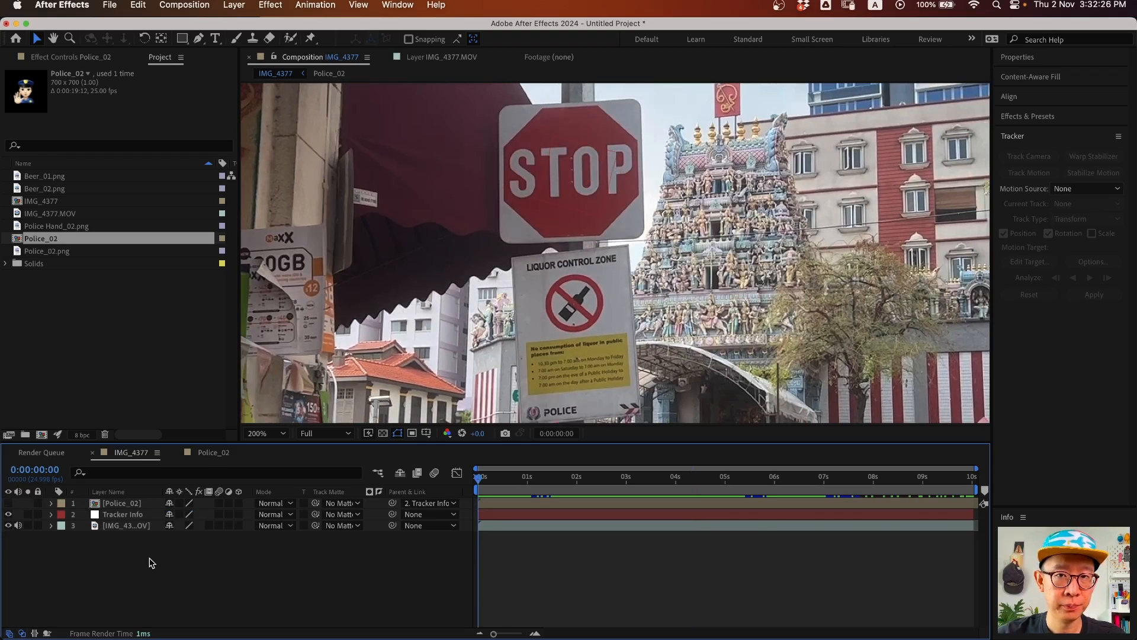
- Select the IMG_4377.MOV layer, expand Content-Aware Fill, and create a reference frame
click(123, 526)
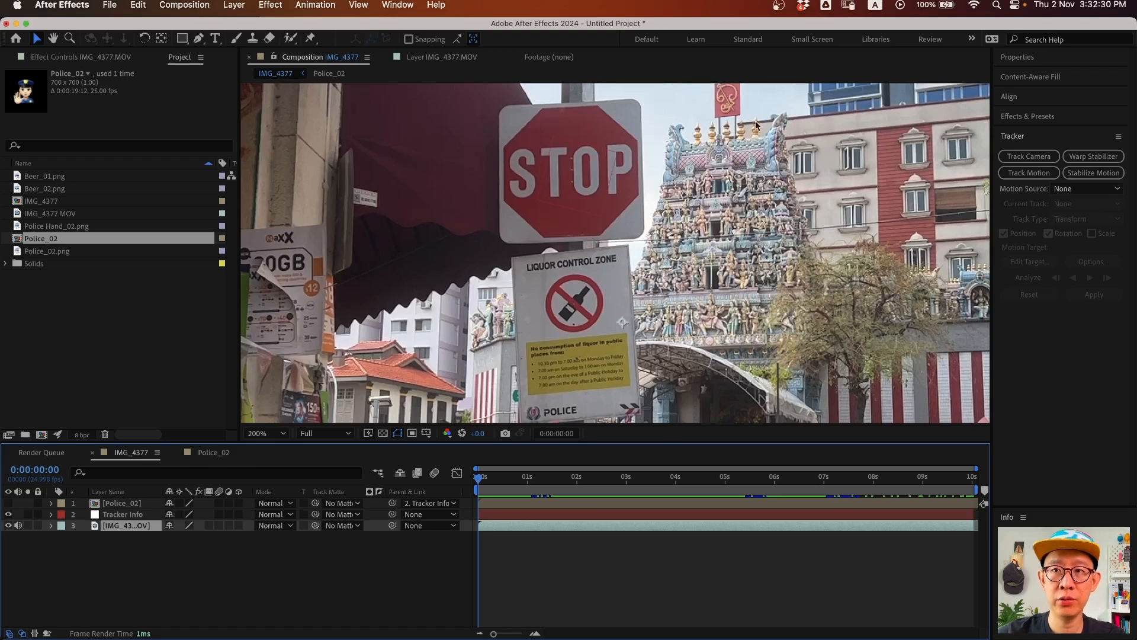
click(1028, 78)
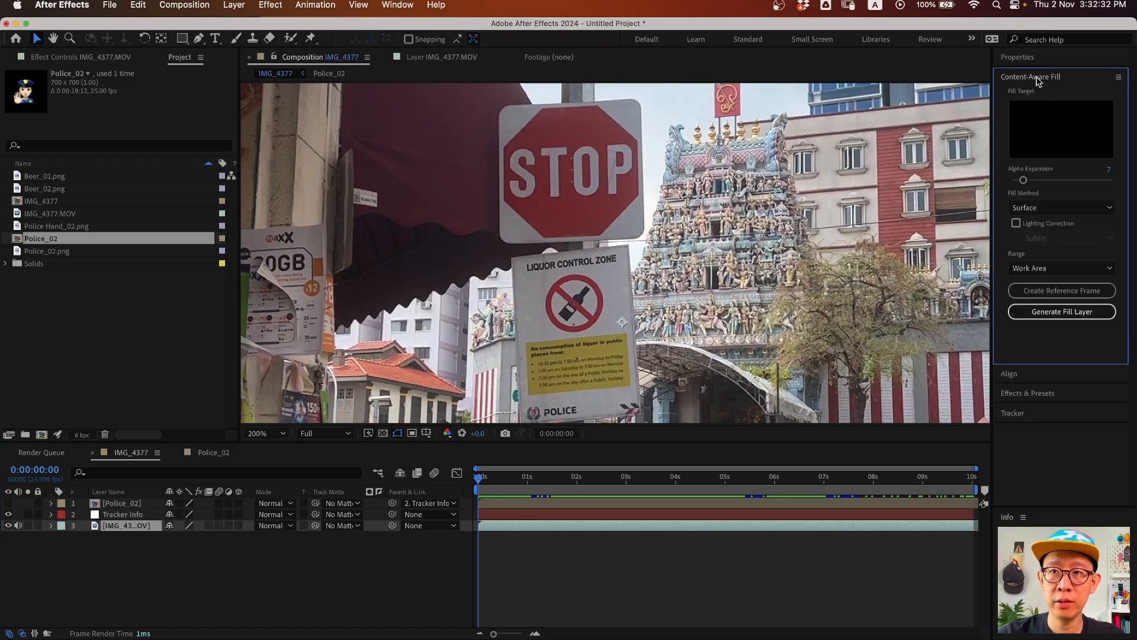
click(398, 5)
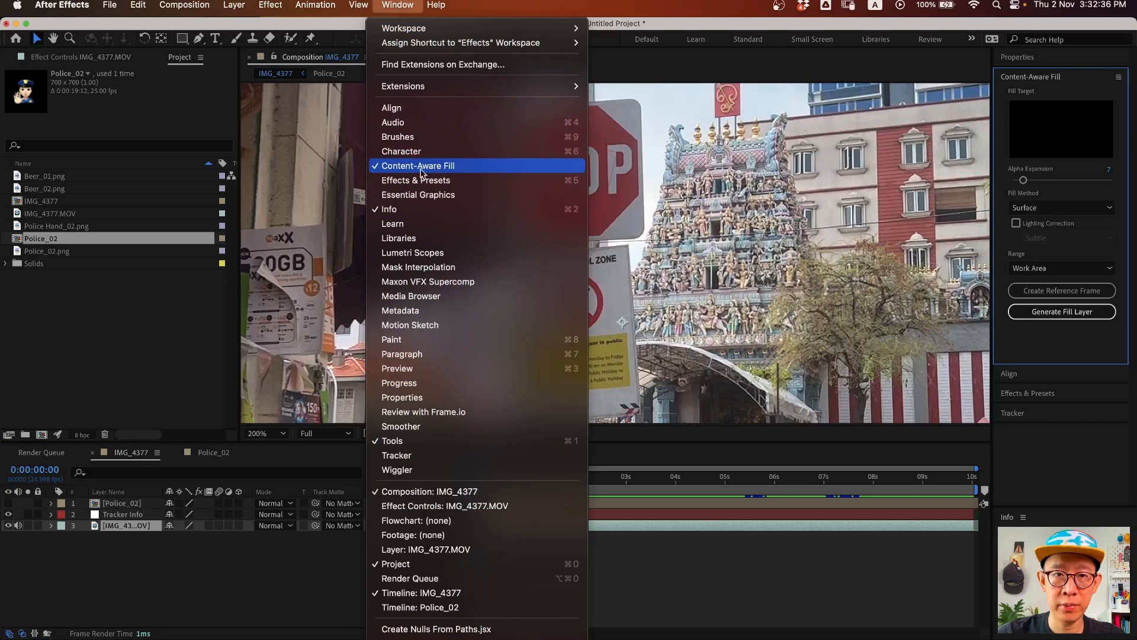
click(148, 590)
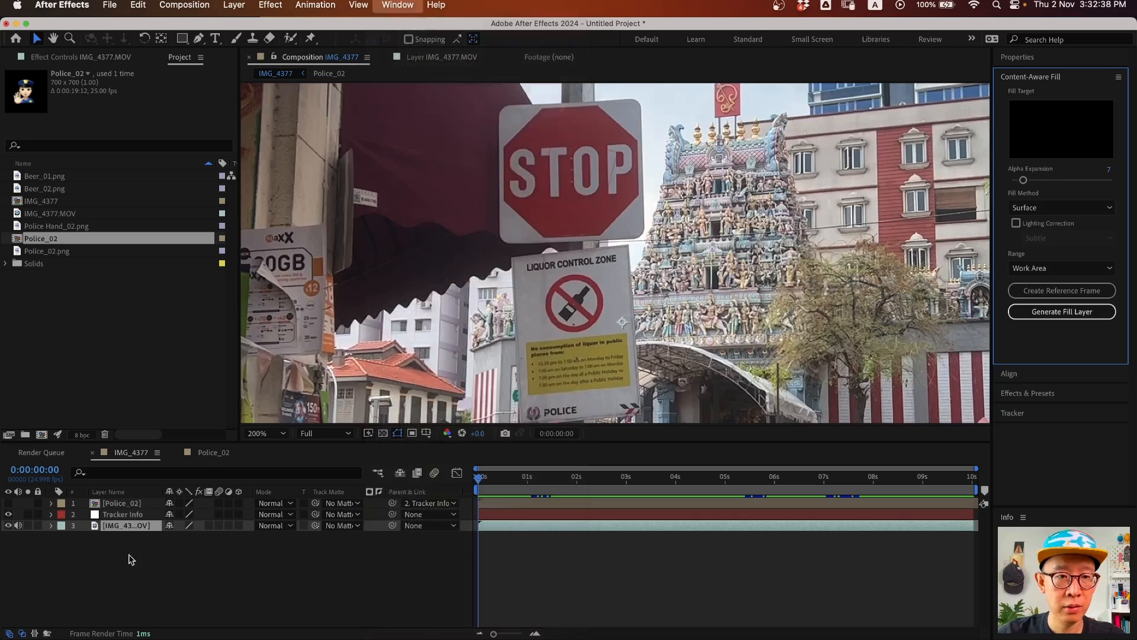
click(125, 529)
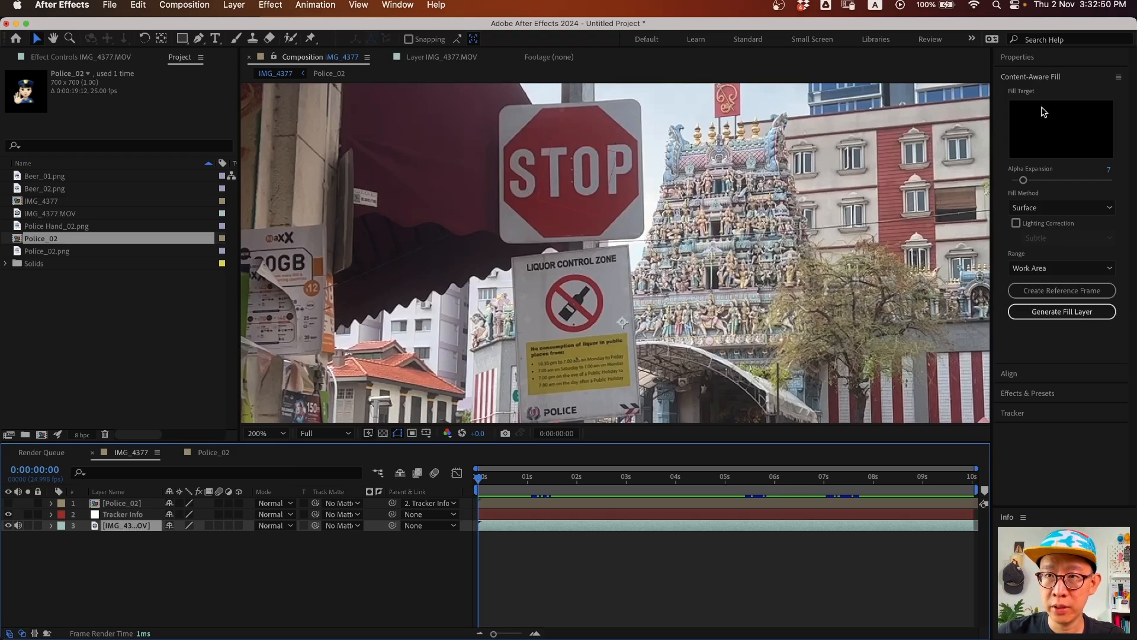
click(1056, 296)
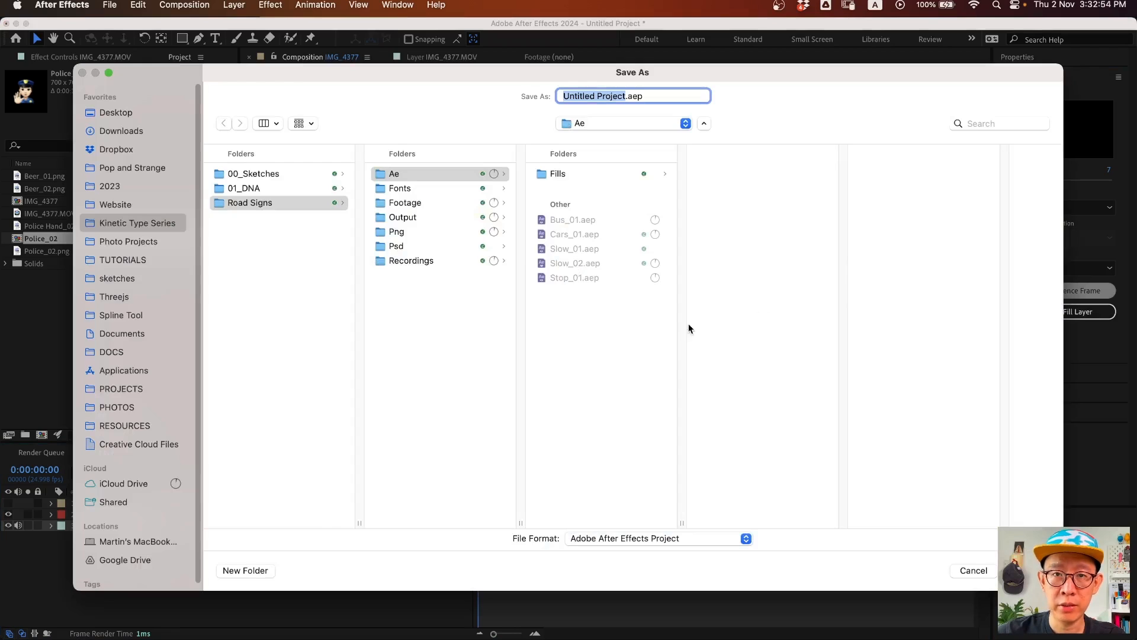
- Save the project as 'Police' in the Road Signs > Ae folder
click(424, 175)
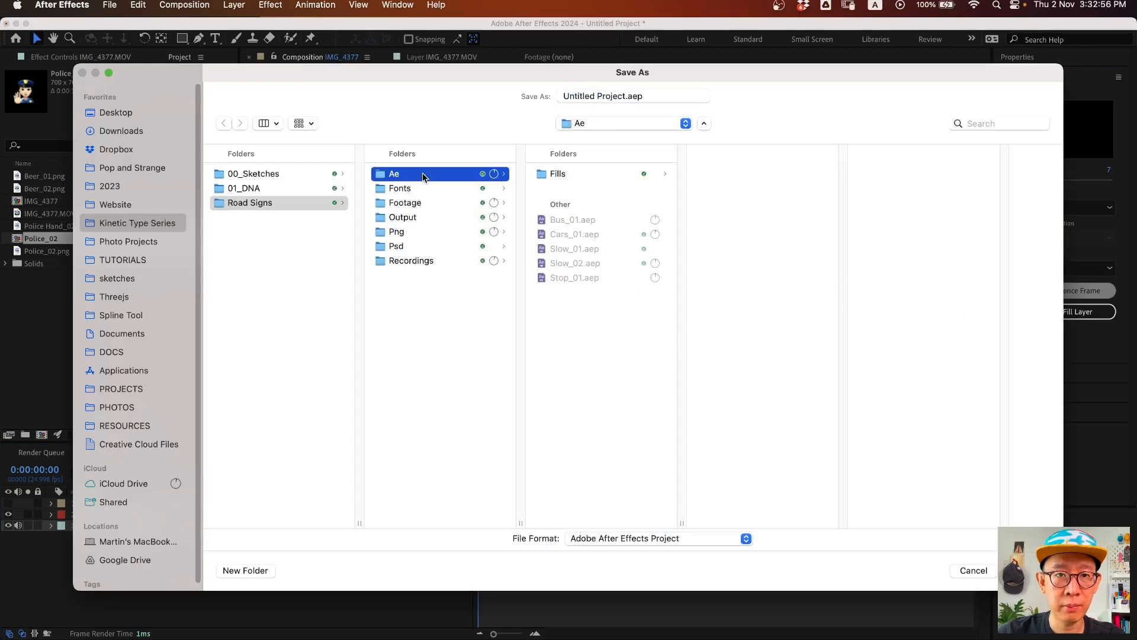
click(298, 207)
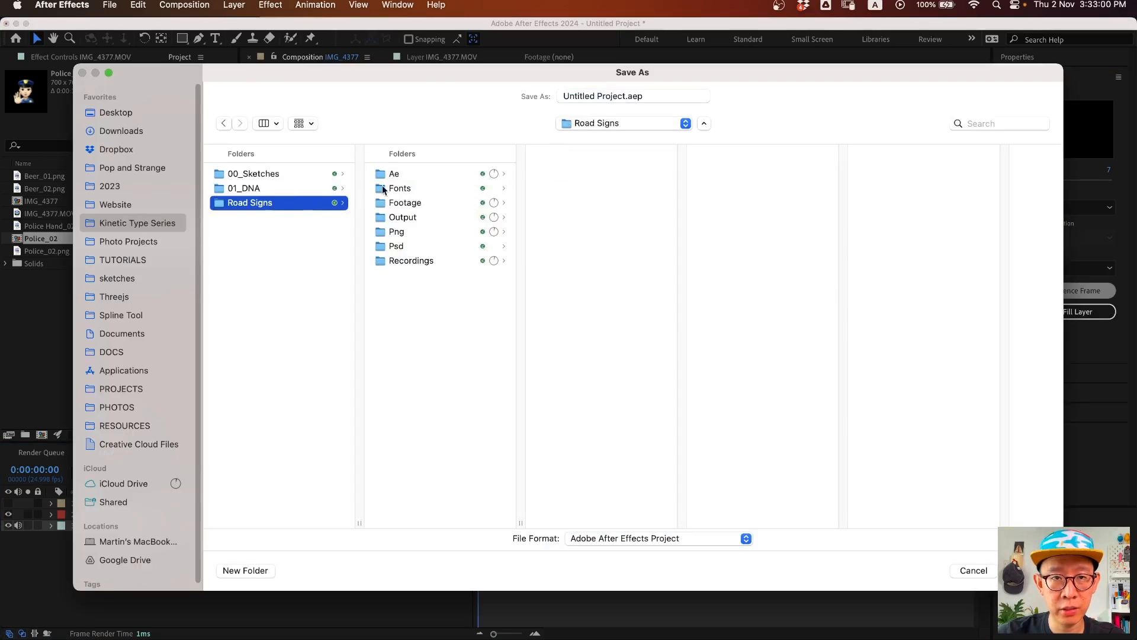
click(421, 175)
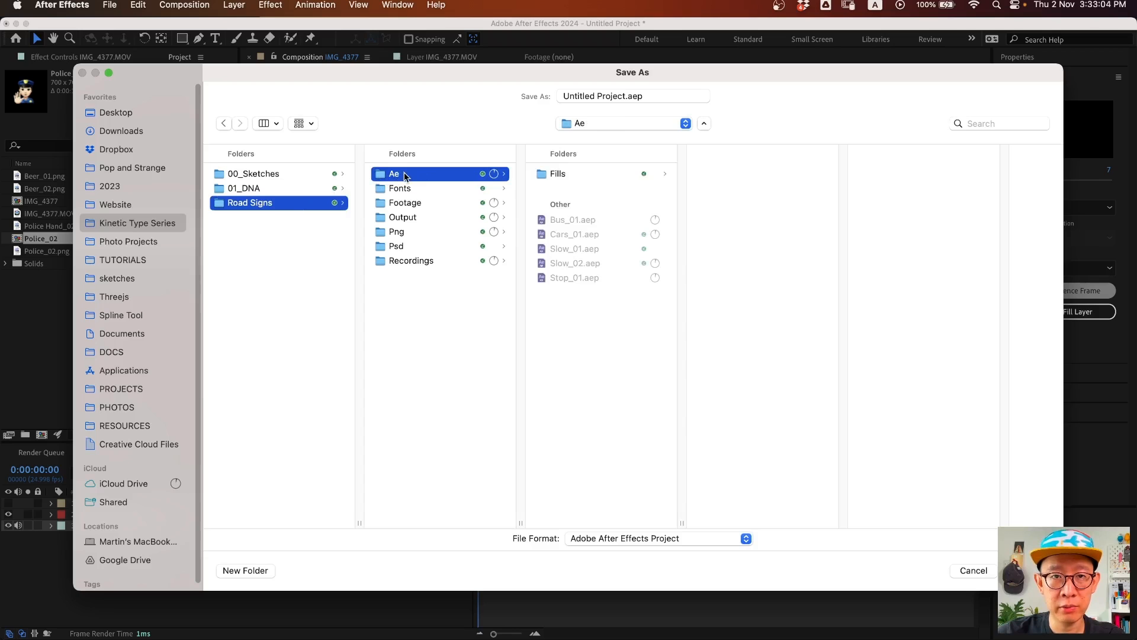
click(628, 98)
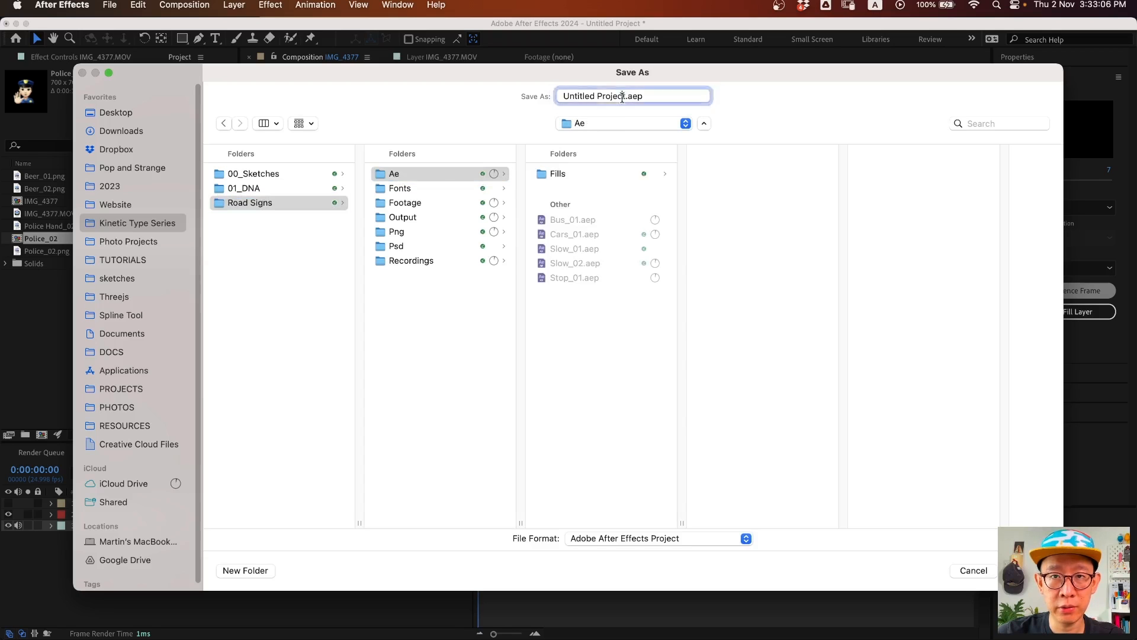
click(625, 95)
drag(626, 94, 478, 105)
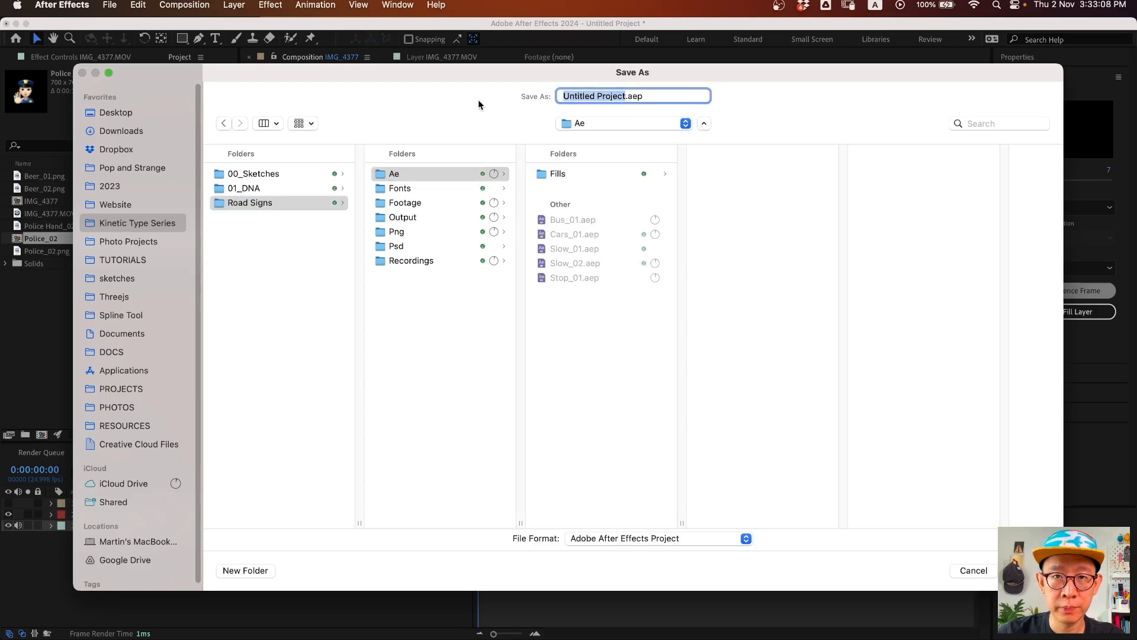
text(Police)
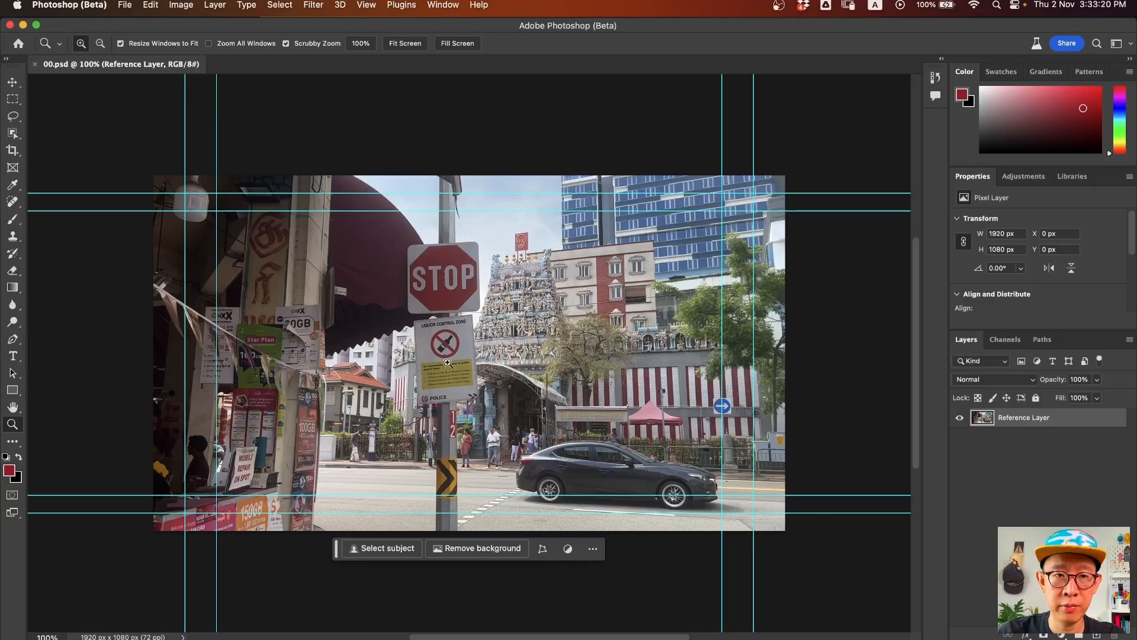
- Zoom in on the STOP sign and choose the Spot Healing Brush
click(447, 285)
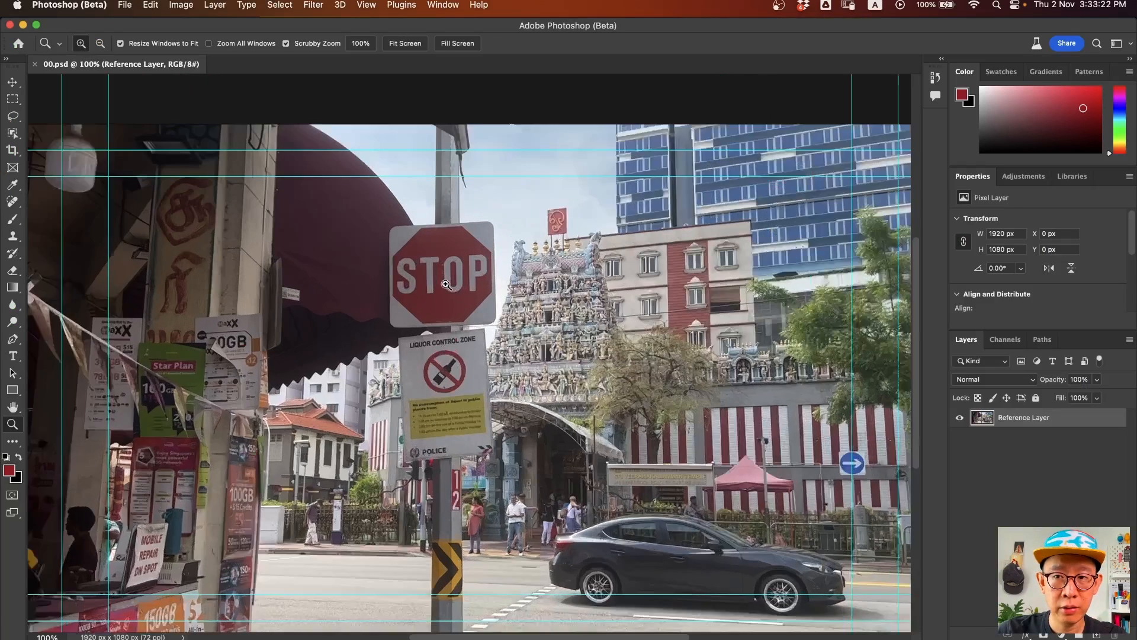
click(451, 301)
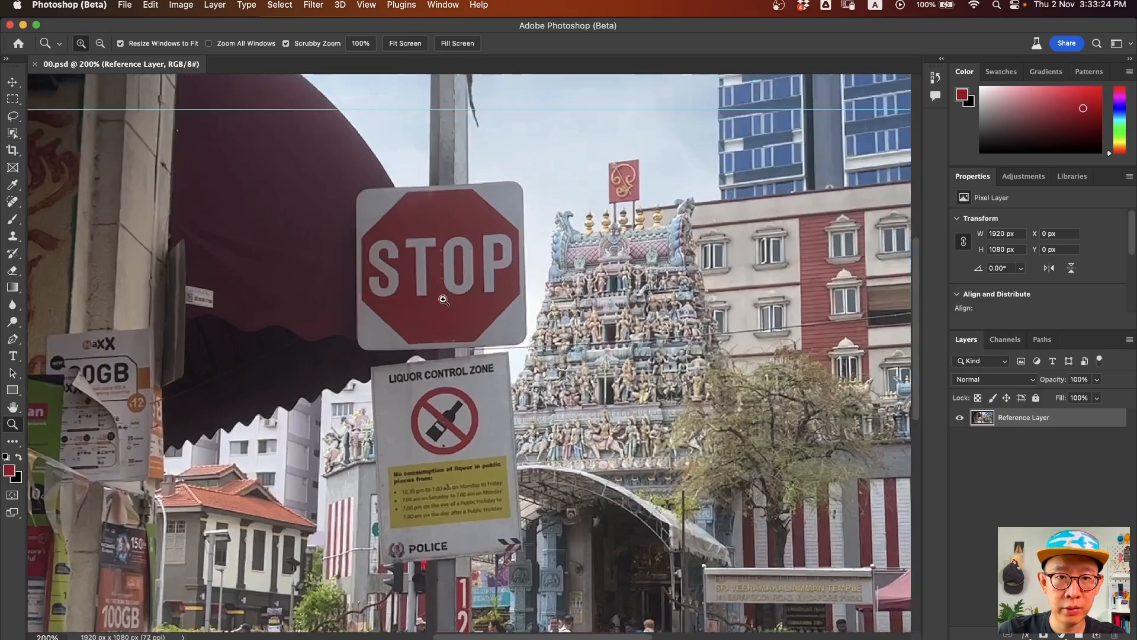
click(12, 201)
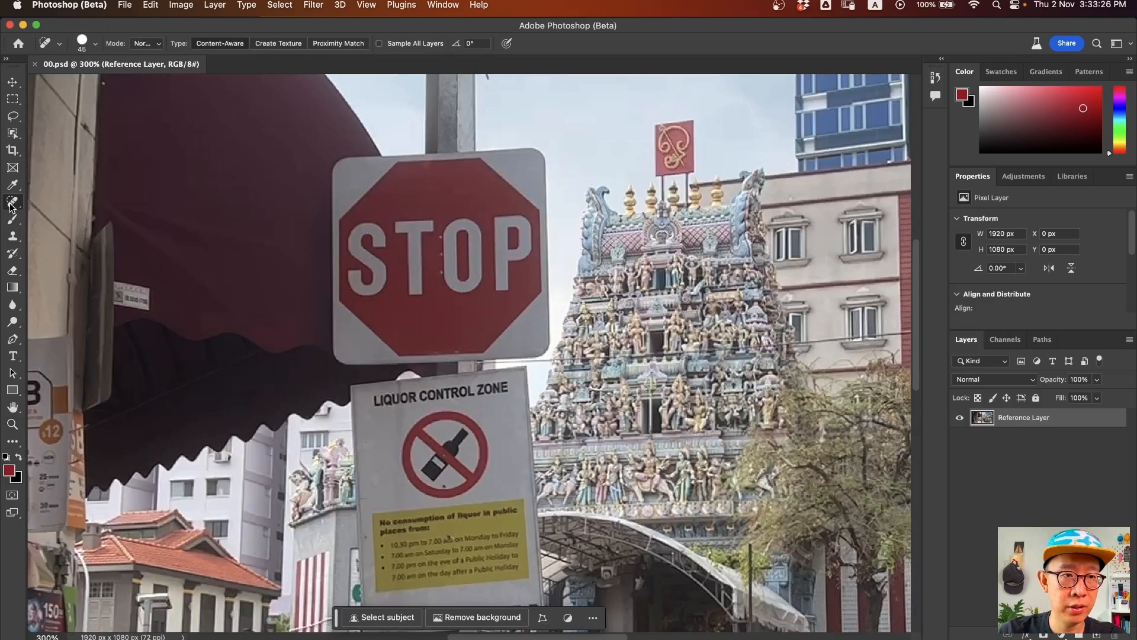
click(71, 203)
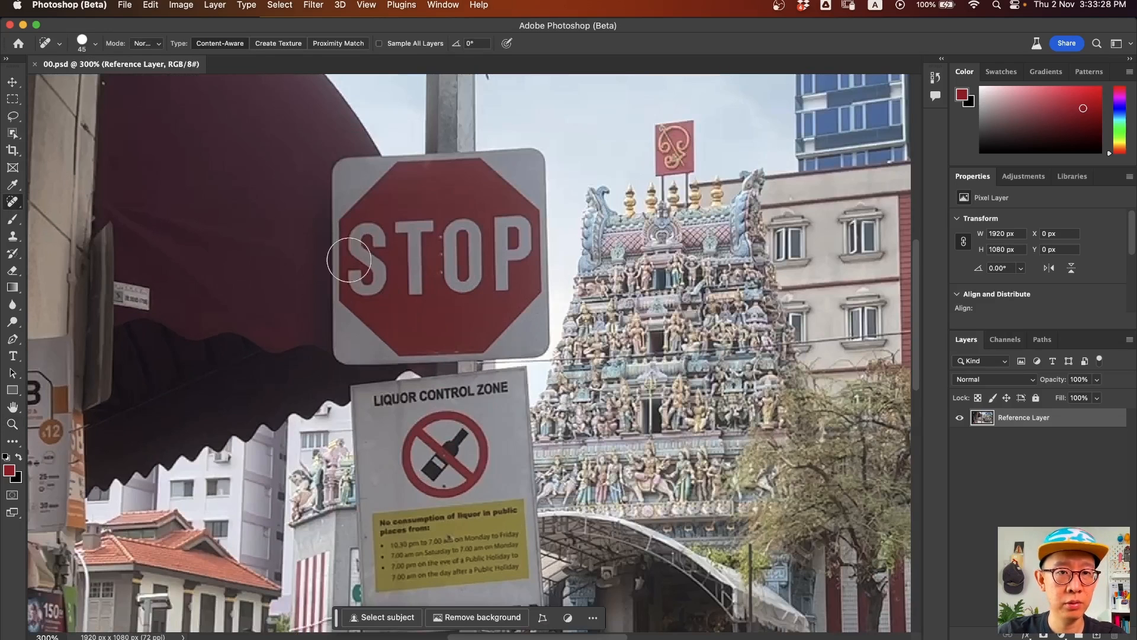
- Heal away the T and S letters of STOP, redoing the first stroke
mouse_move(418, 290)
mouse_down()
mouse_move(408, 276)
mouse_move(415, 297)
mouse_move(403, 243)
mouse_move(425, 221)
mouse_move(445, 247)
mouse_up()
key(super+z)
mouse_move(415, 290)
mouse_down()
mouse_move(417, 242)
mouse_move(397, 222)
mouse_move(453, 241)
mouse_move(455, 228)
mouse_move(441, 228)
mouse_move(441, 255)
mouse_move(457, 271)
mouse_move(466, 259)
mouse_move(468, 276)
mouse_move(453, 288)
mouse_move(450, 278)
mouse_move(502, 281)
mouse_move(496, 291)
mouse_move(506, 227)
mouse_move(495, 222)
mouse_move(509, 223)
mouse_move(518, 254)
mouse_move(527, 238)
mouse_move(509, 218)
mouse_move(509, 243)
mouse_up()
mouse_move(388, 276)
mouse_down()
mouse_move(362, 287)
mouse_move(367, 275)
mouse_move(355, 275)
mouse_move(367, 267)
mouse_move(357, 270)
mouse_move(350, 244)
mouse_move(377, 228)
mouse_move(387, 245)
mouse_move(369, 258)
mouse_move(364, 228)
mouse_move(352, 270)
mouse_up()
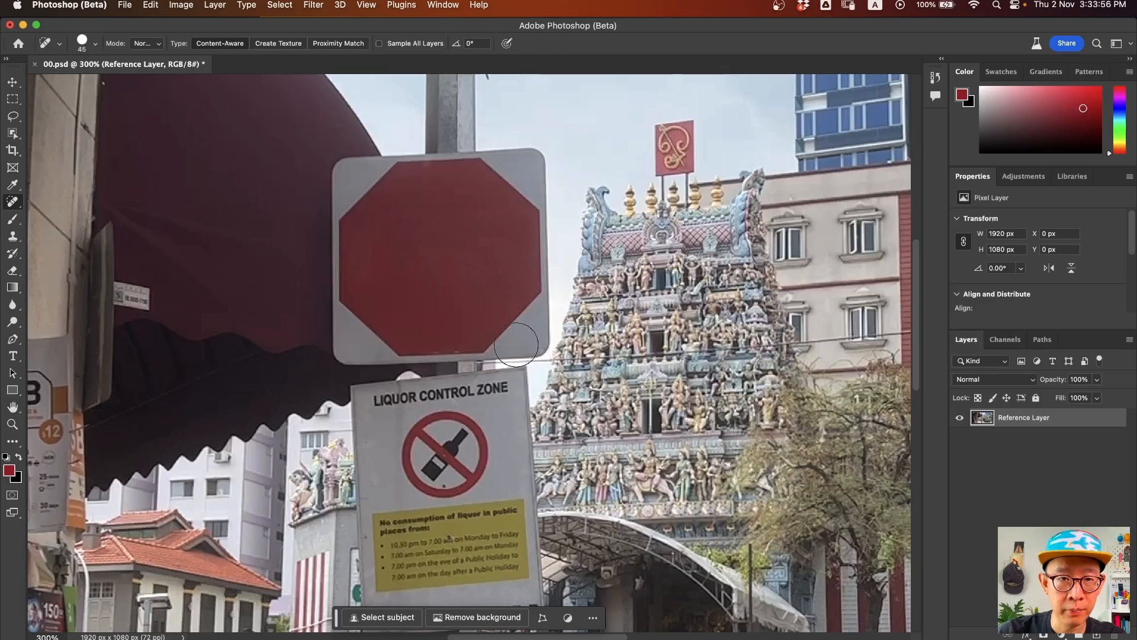
scroll(478, 348, down, 5)
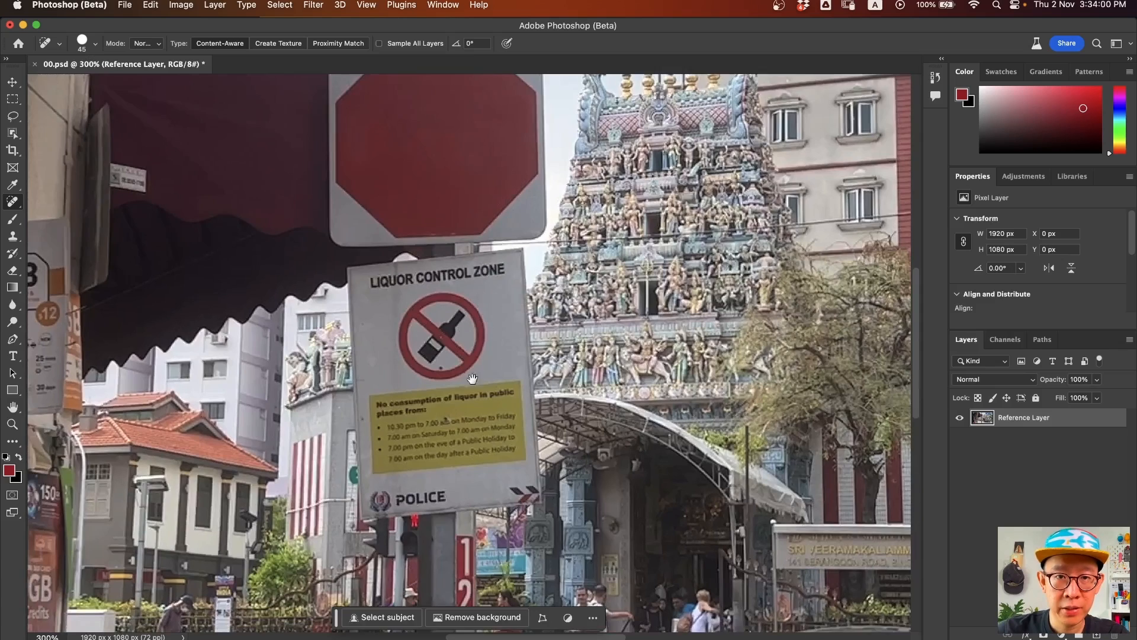
- Heal the bottle icon, leftover marks, and LIQUOR CONTROL ZONE heading, using brush size 25
scroll(468, 356, down, 1)
mouse_move(435, 323)
mouse_down()
mouse_move(399, 320)
mouse_move(414, 327)
mouse_move(404, 301)
mouse_move(442, 291)
mouse_move(428, 295)
mouse_move(456, 306)
mouse_move(450, 329)
mouse_move(404, 334)
mouse_move(458, 330)
mouse_move(433, 341)
mouse_move(475, 303)
mouse_move(452, 268)
mouse_move(415, 296)
mouse_up()
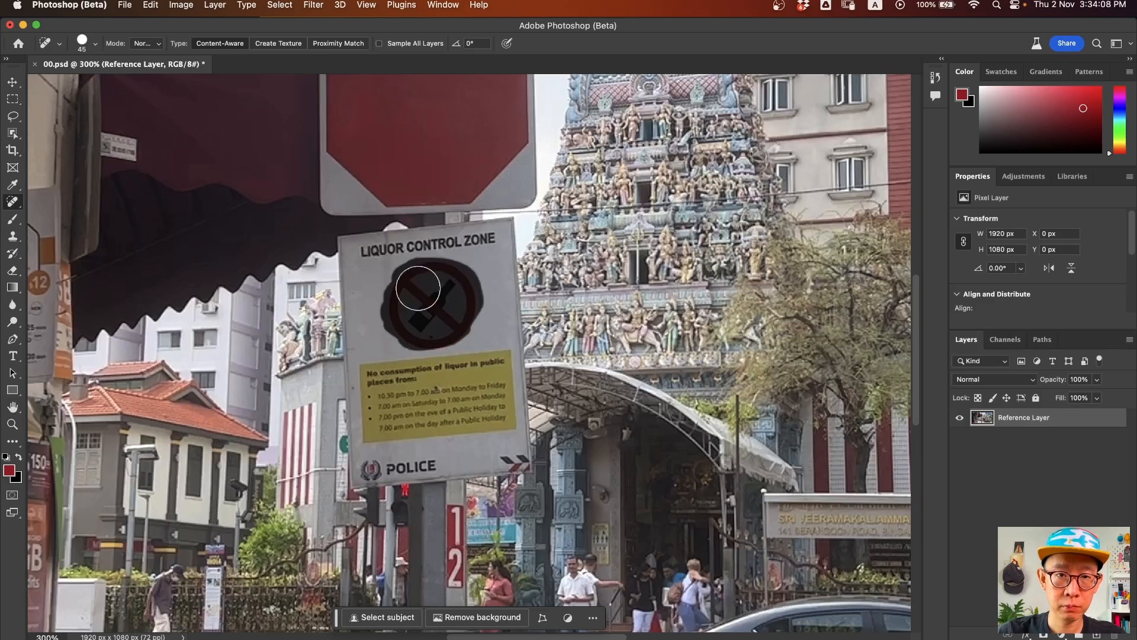
drag(455, 341, 427, 346)
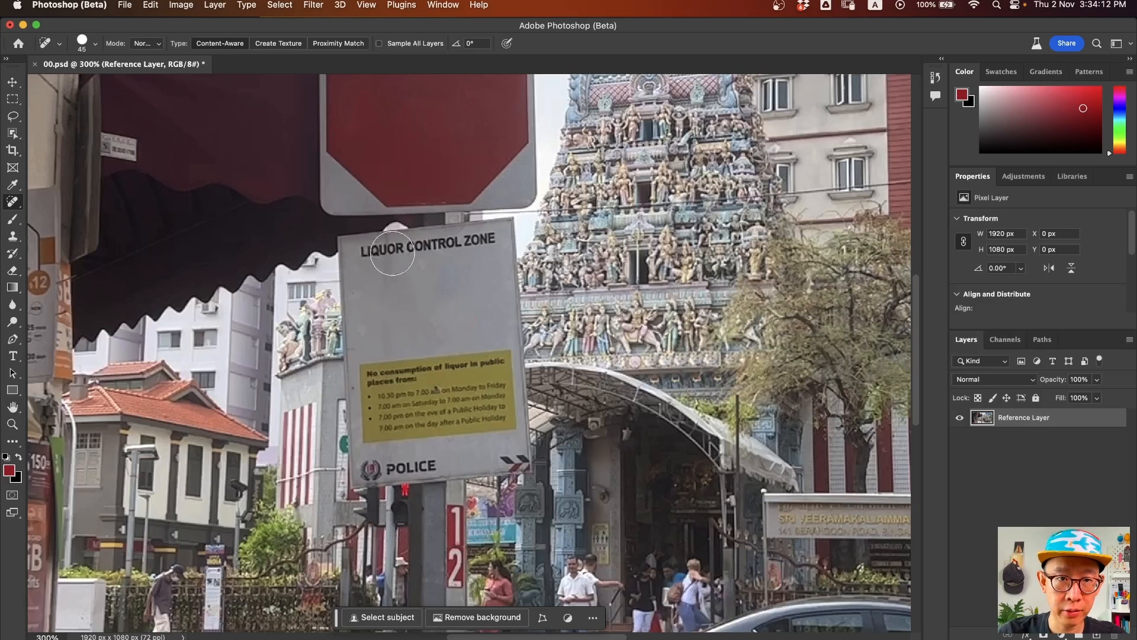
key(bracketleft)
key(bracketleft)
mouse_move(398, 249)
mouse_down()
mouse_move(360, 254)
mouse_move(501, 238)
mouse_move(364, 252)
mouse_move(397, 248)
mouse_move(379, 261)
mouse_move(405, 242)
mouse_up()
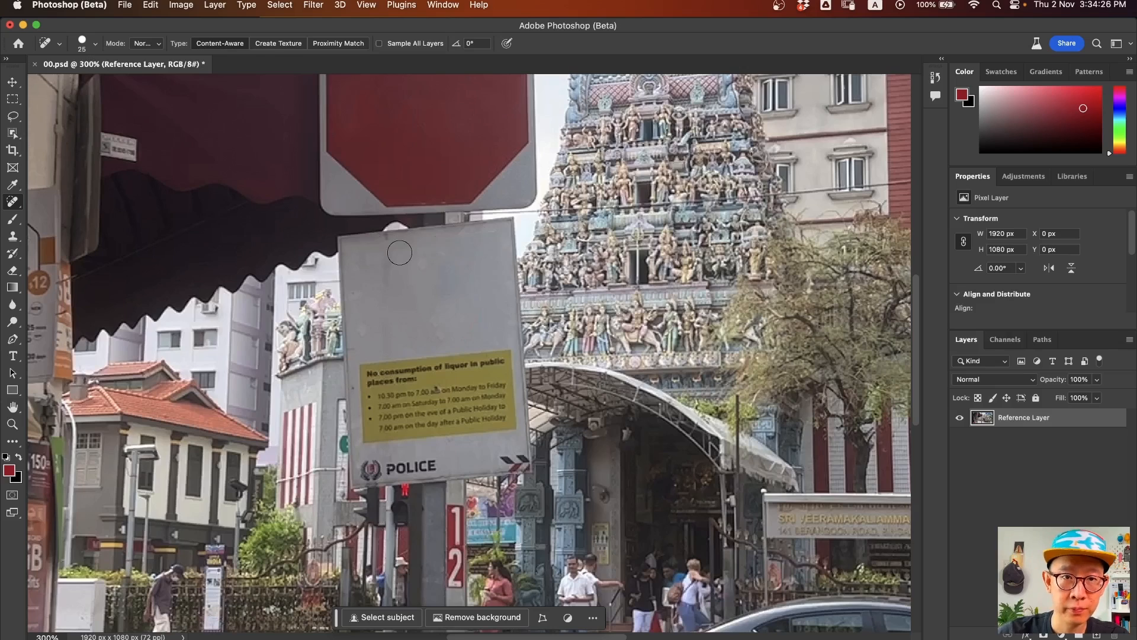
- Zoom out to 100%, save the image, and return to After Effects
key(z)
alt+click(560, 357)
alt+click(560, 357)
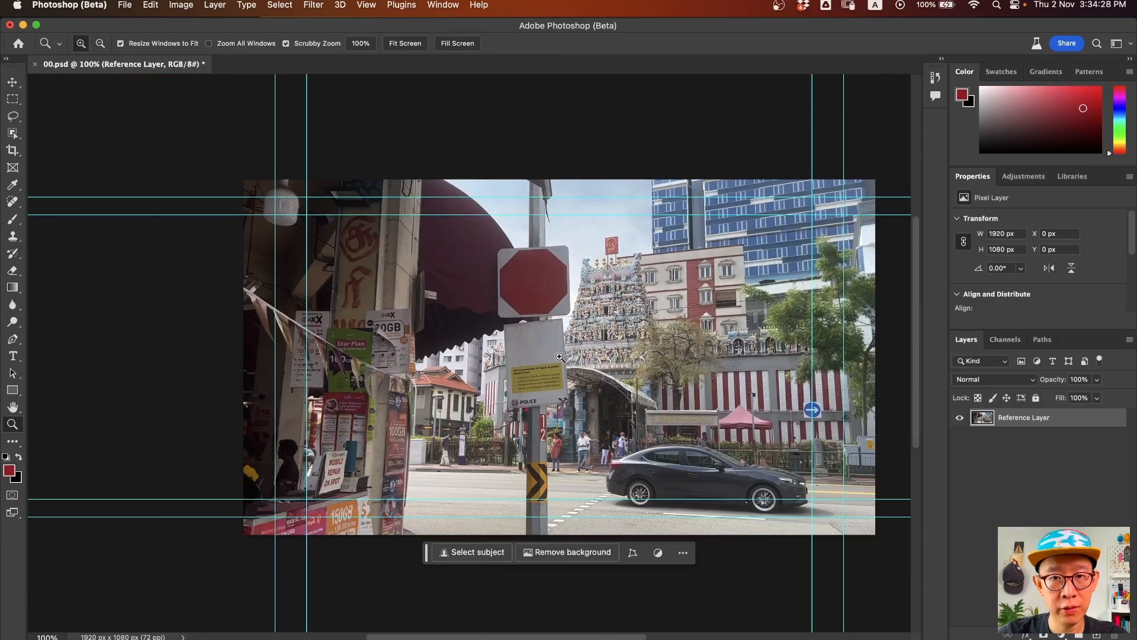
key(super+s)
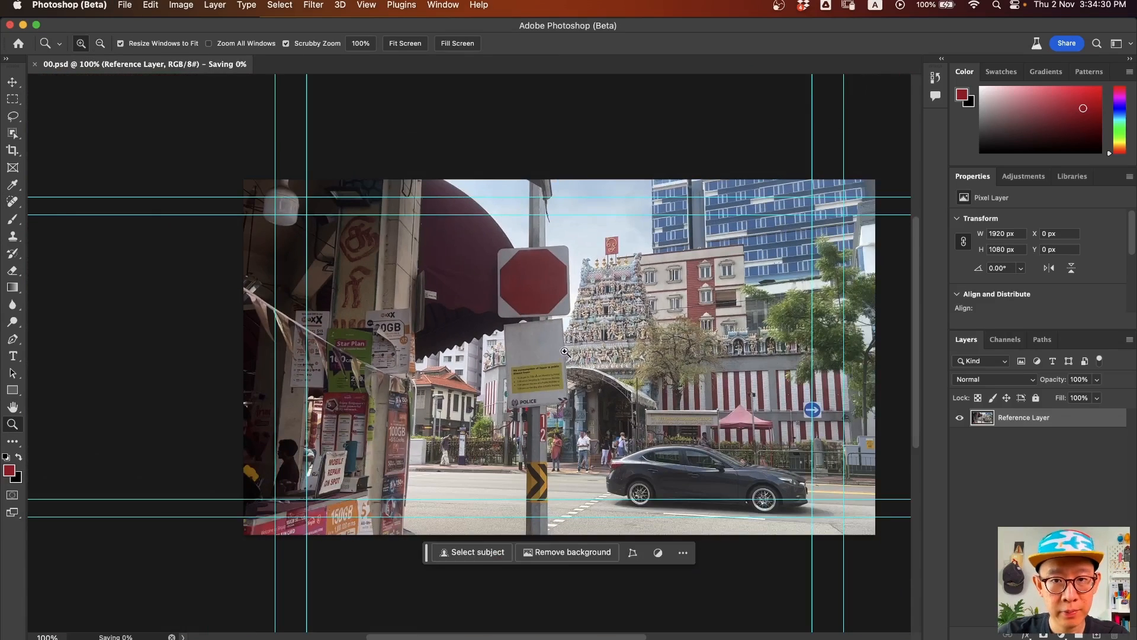
key(super+Tab)
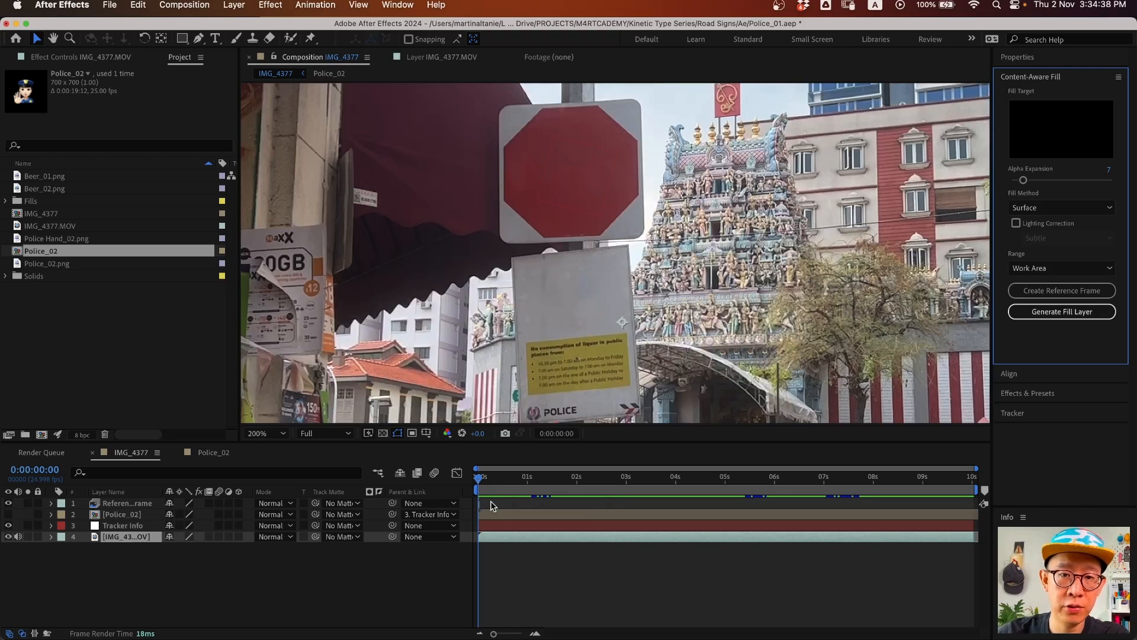
- Apply Time > Freeze Frame to the Reference Frame layer
click(449, 489)
key(equal)
key(equal)
key(equal)
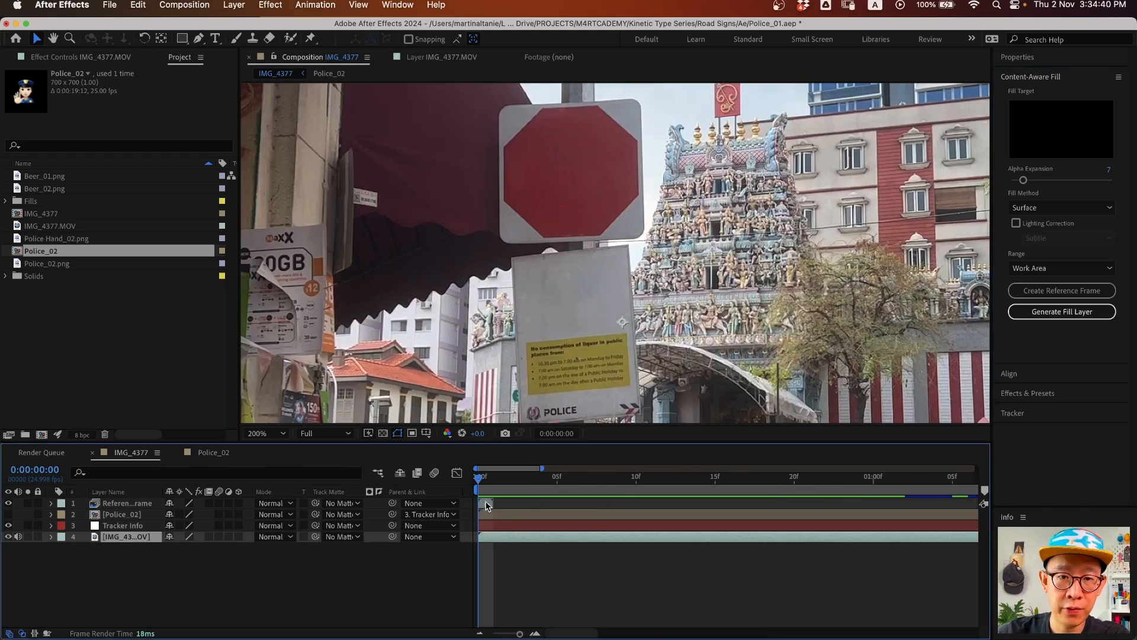
click(484, 504)
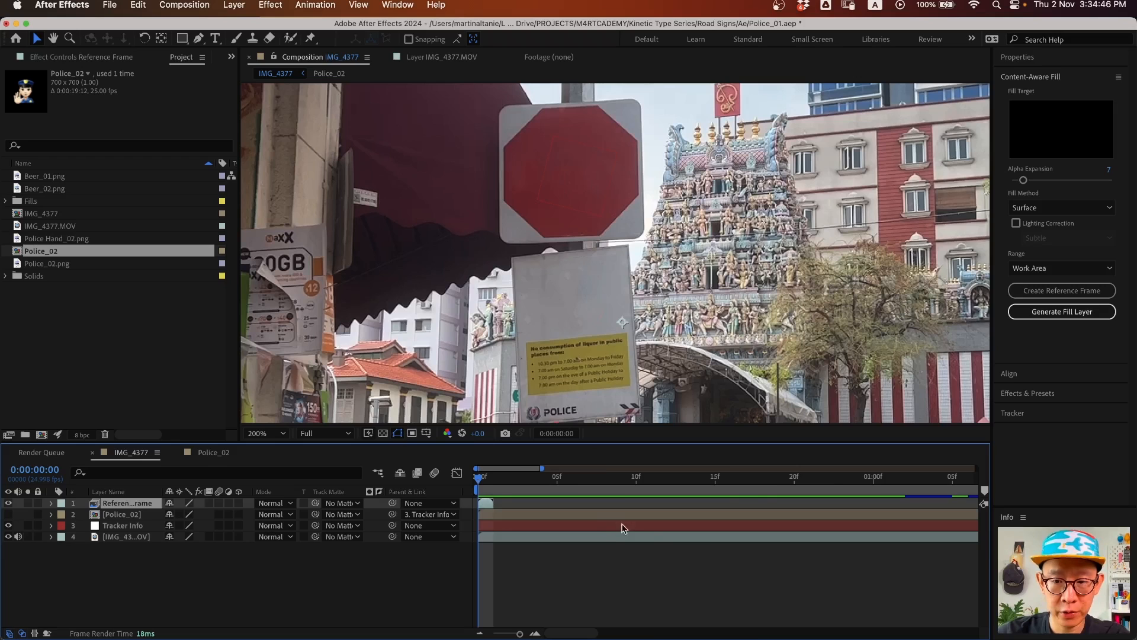
key(minus)
key(minus)
right_click(129, 505)
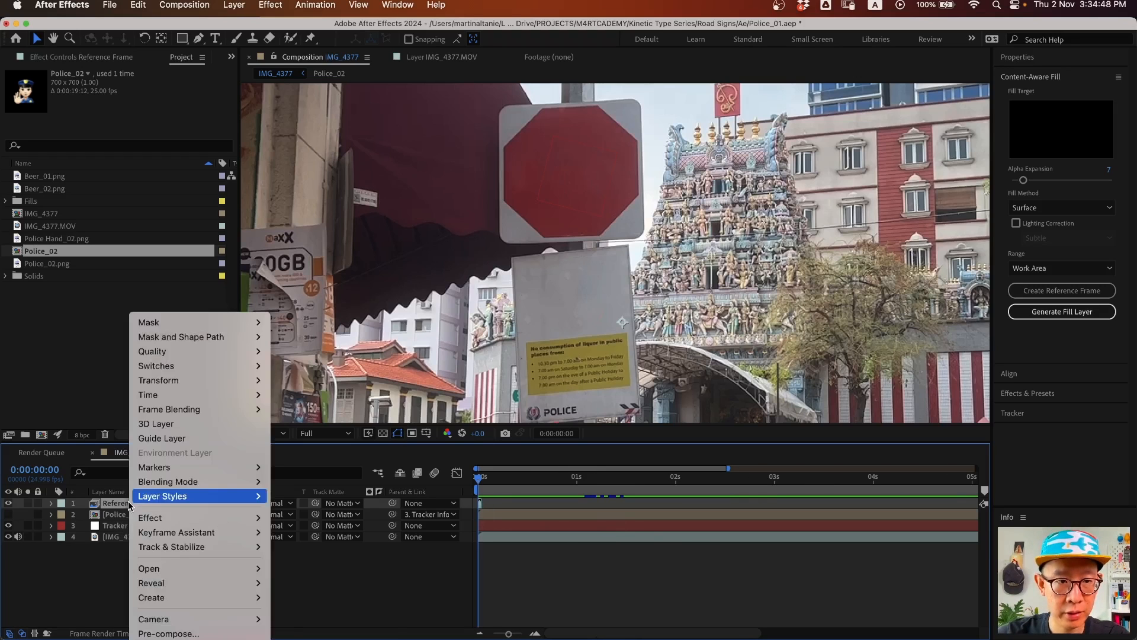
mouse_move(178, 394)
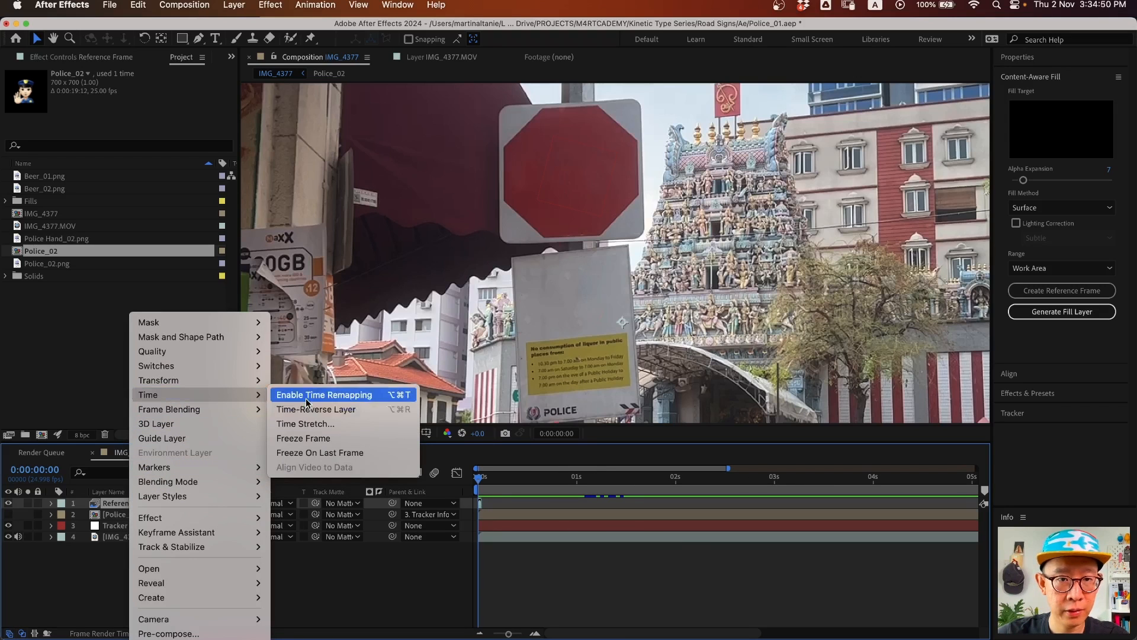
click(324, 395)
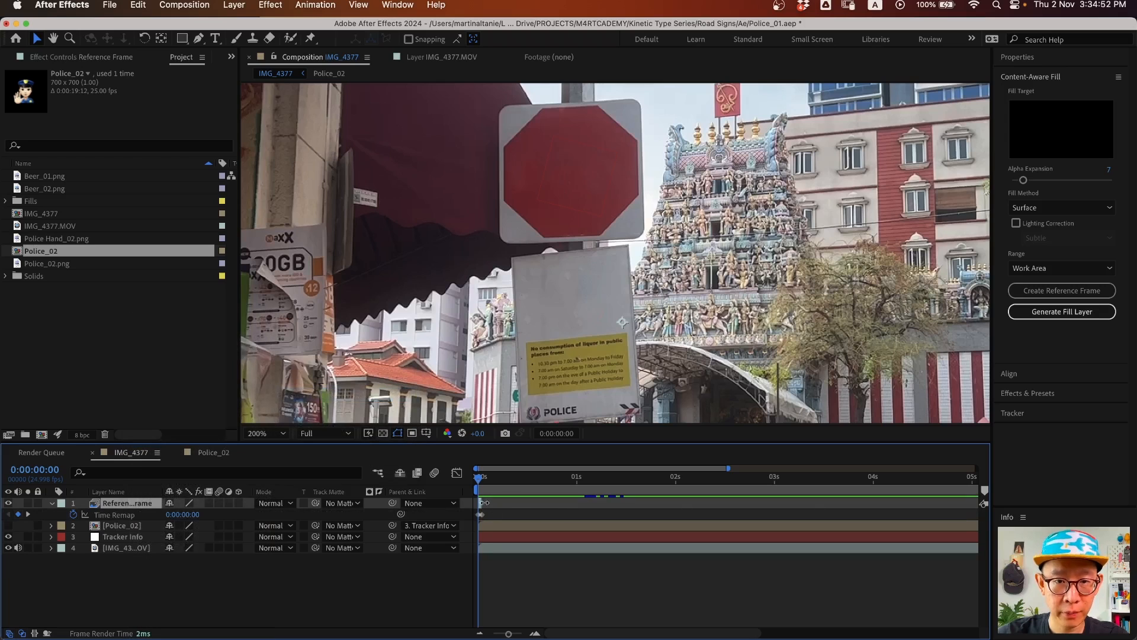
- Extend the frozen layer to the 10-second end and preview at 100%
drag(994, 521, 1034, 519)
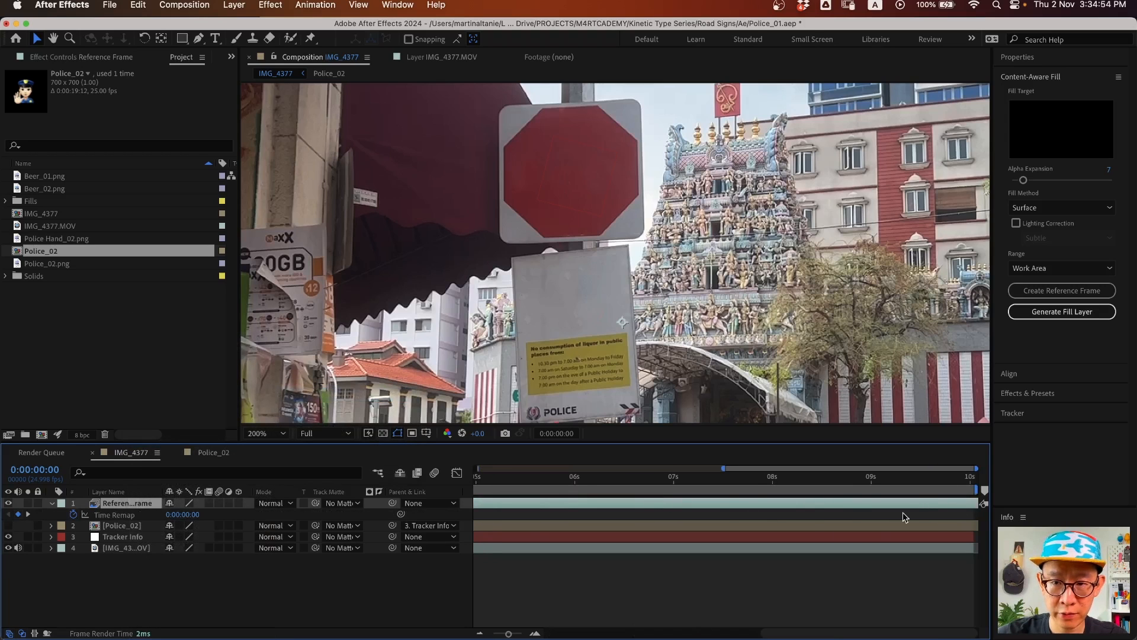
key(minus)
key(minus)
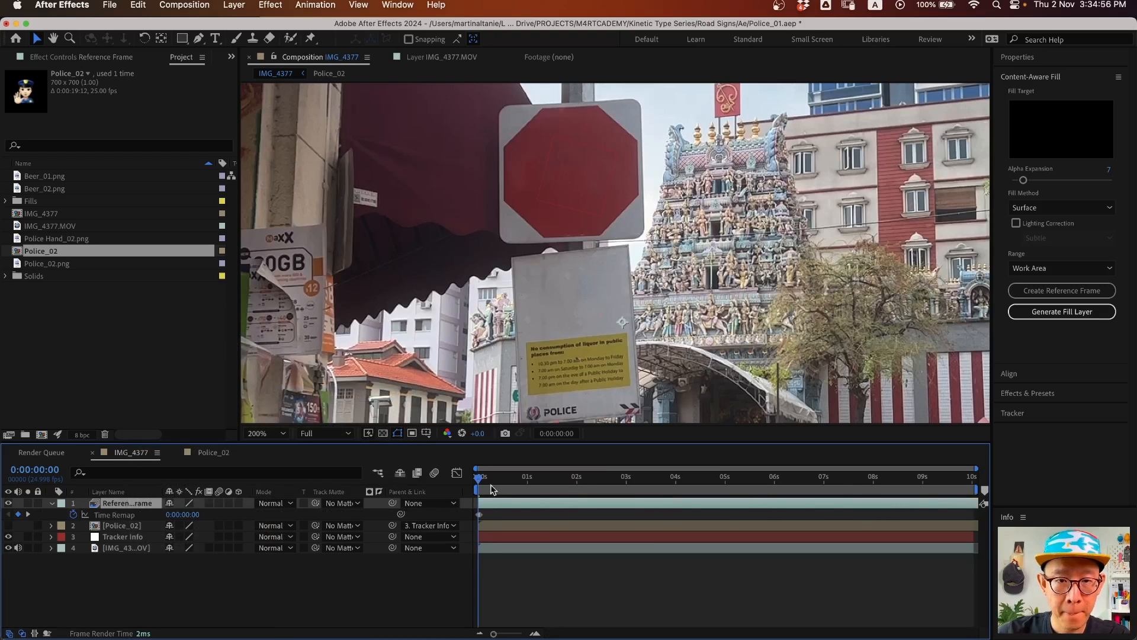
key(space)
key(space)
key(comma)
key(comma)
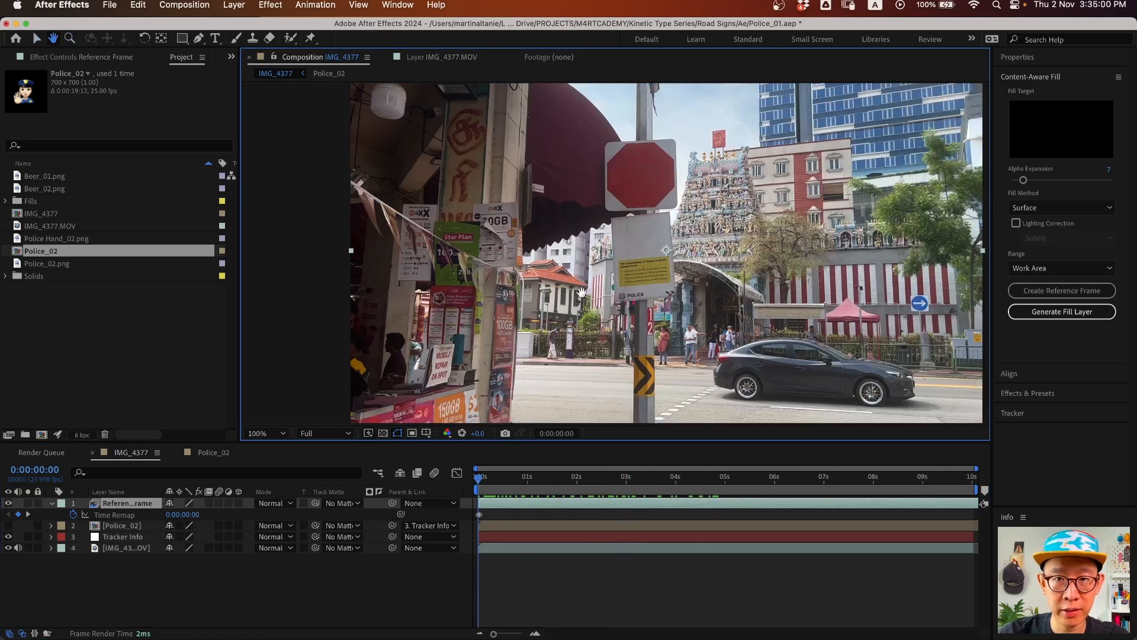
click(506, 510)
key(space)
key(space)
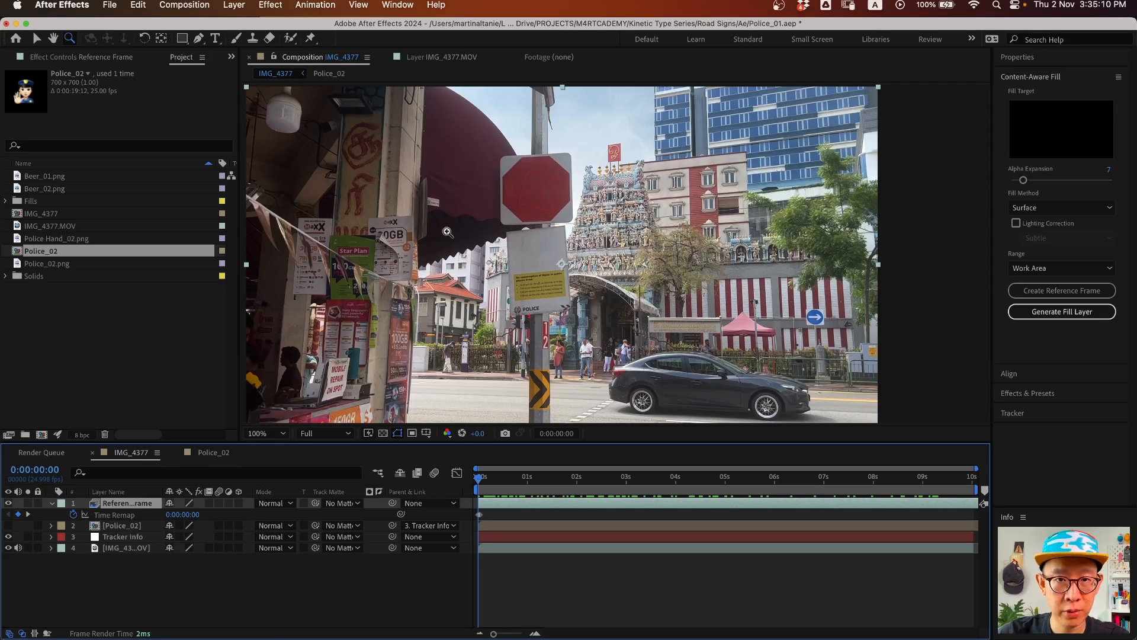
- Draw a closed eight-point Pen mask around the stop sign's red octagon
click(561, 205)
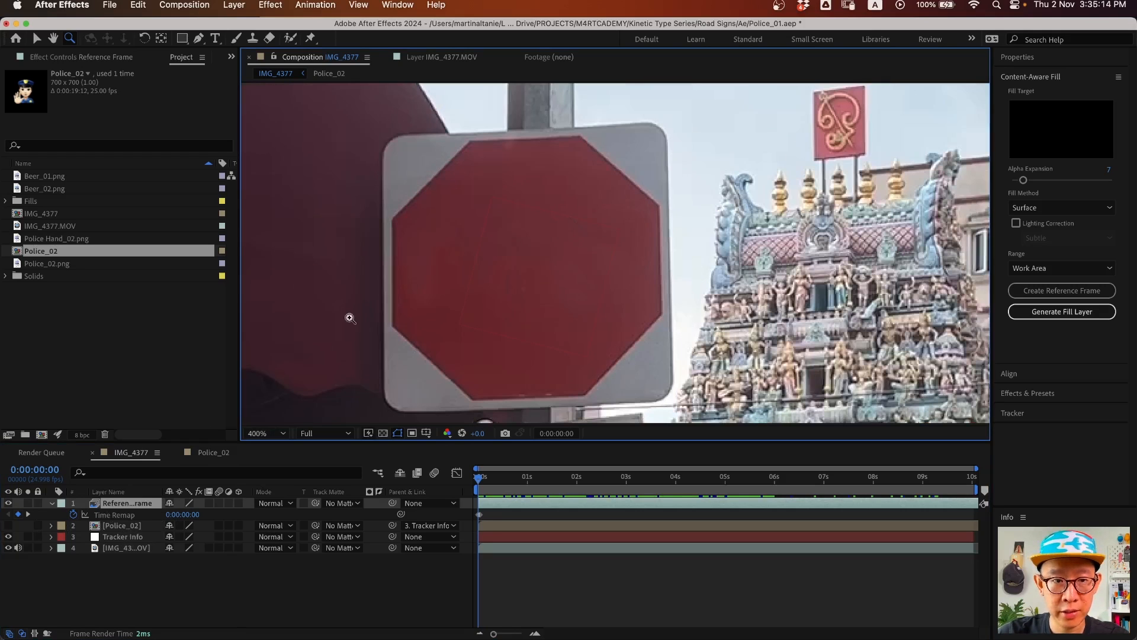
click(137, 512)
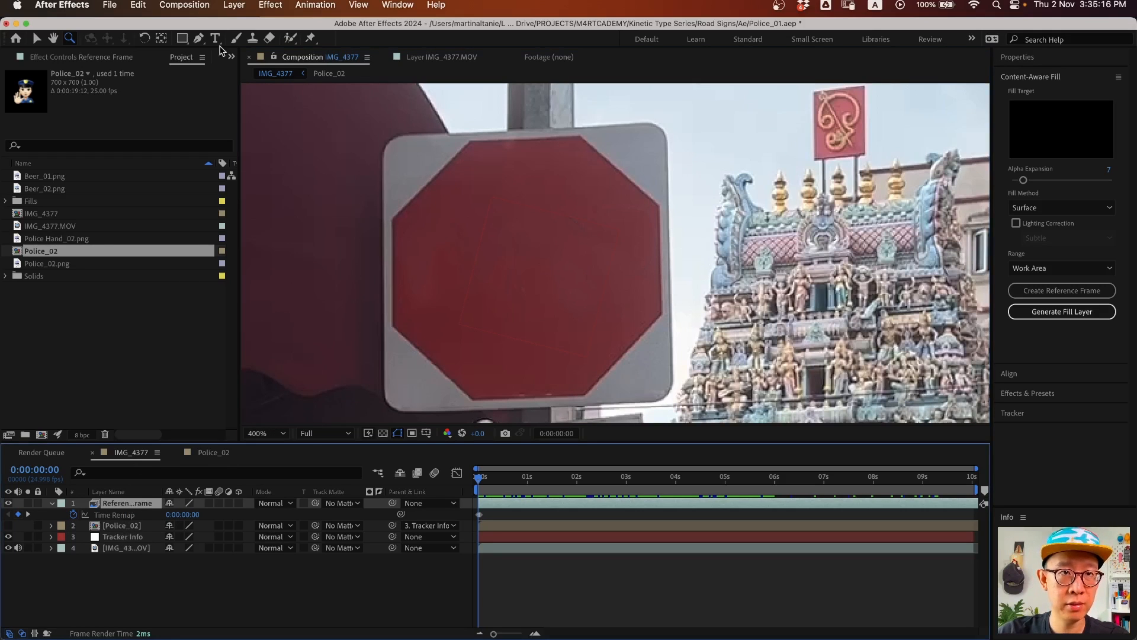
click(199, 39)
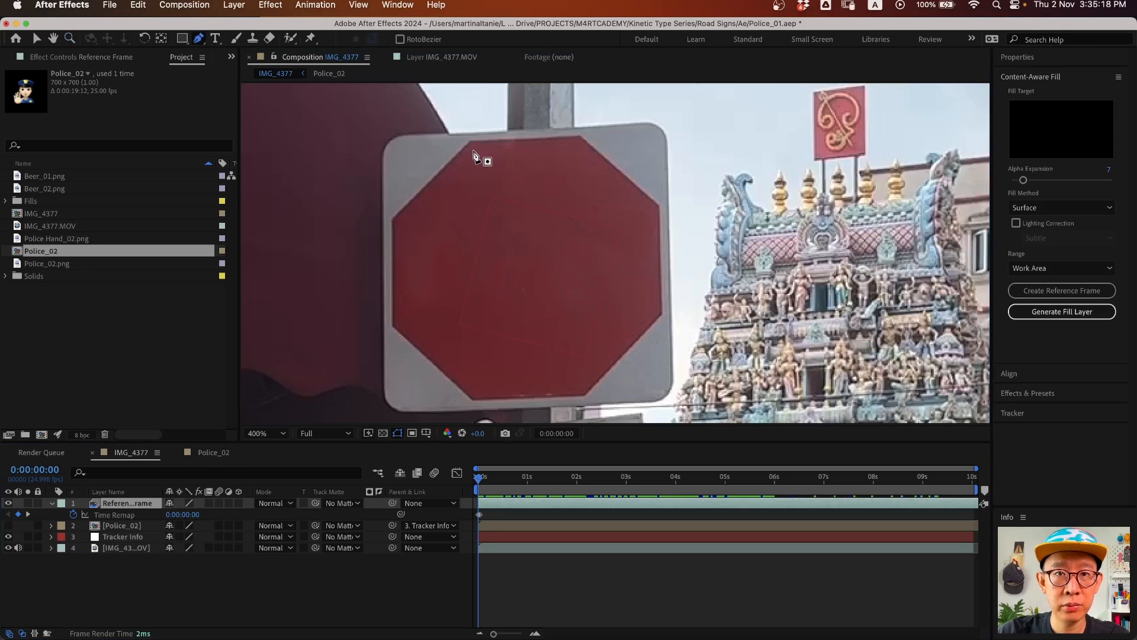
click(466, 183)
click(583, 177)
click(641, 218)
click(643, 308)
click(579, 379)
click(473, 379)
click(412, 320)
click(407, 221)
click(467, 183)
- Drag the mask's vertices onto the octagon's edges
key(v)
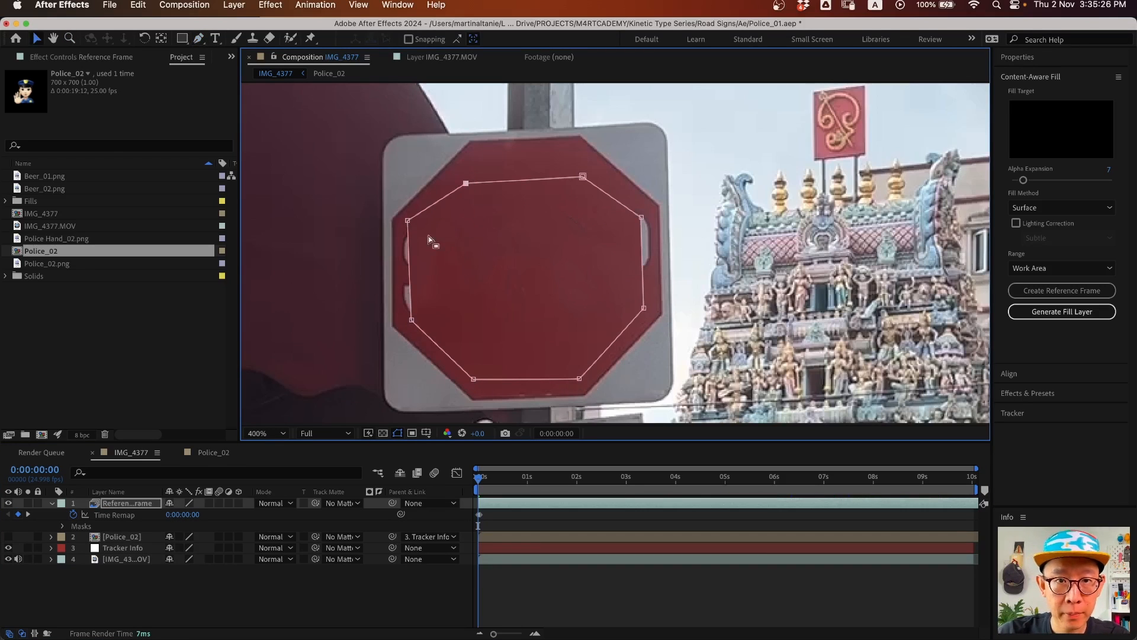
drag(408, 221, 399, 224)
mouse_move(411, 320)
mouse_down()
mouse_move(534, 297)
mouse_move(398, 320)
mouse_up()
drag(473, 379, 481, 255)
drag(484, 311, 478, 339)
drag(579, 379, 585, 341)
drag(479, 340, 480, 349)
drag(466, 183, 474, 178)
drag(582, 177, 588, 176)
drag(645, 219, 655, 214)
drag(645, 309, 660, 313)
drag(586, 342, 590, 344)
key(h)
drag(511, 352, 482, 203)
- Draw a four-point mask over the liquor sign's top panel and fine-tune its lower-right corner
key(v)
click(134, 505)
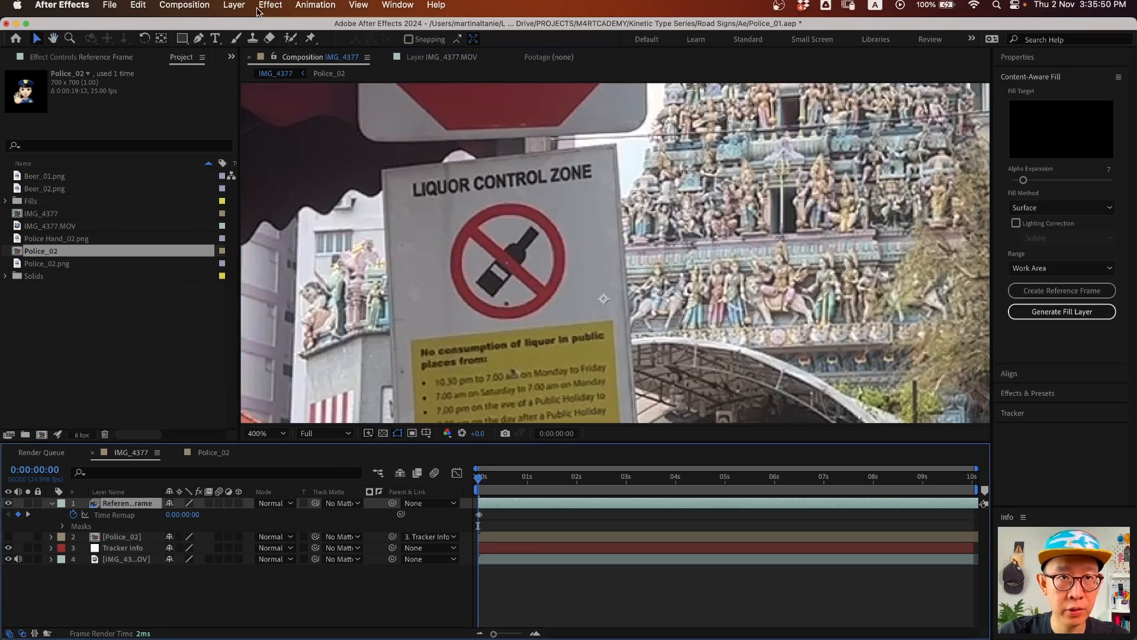
click(198, 38)
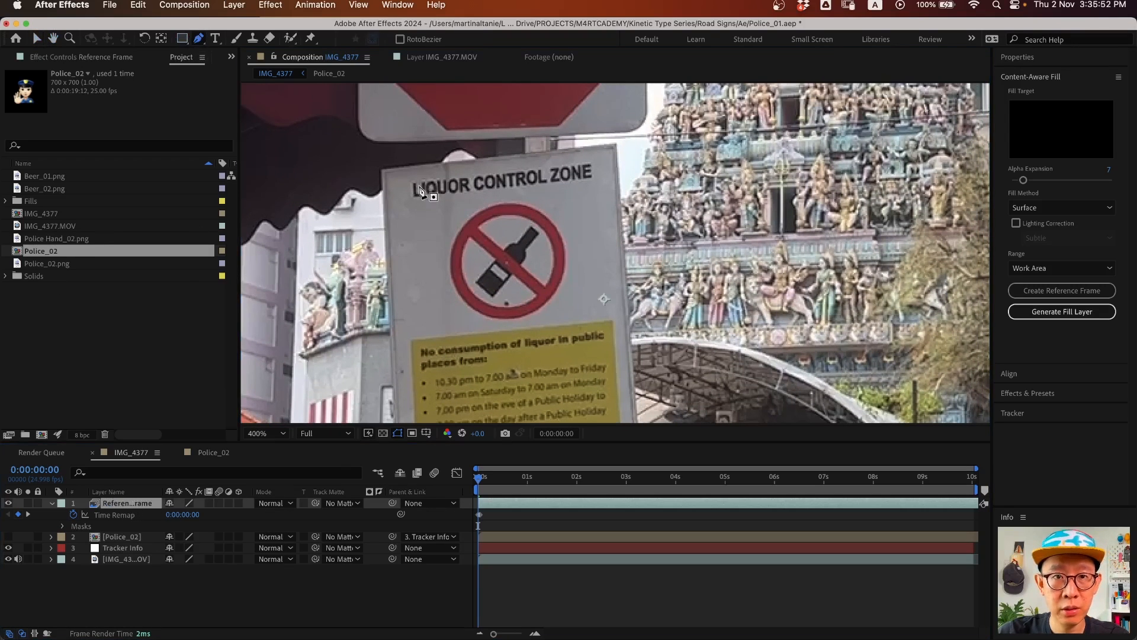
click(400, 176)
click(606, 152)
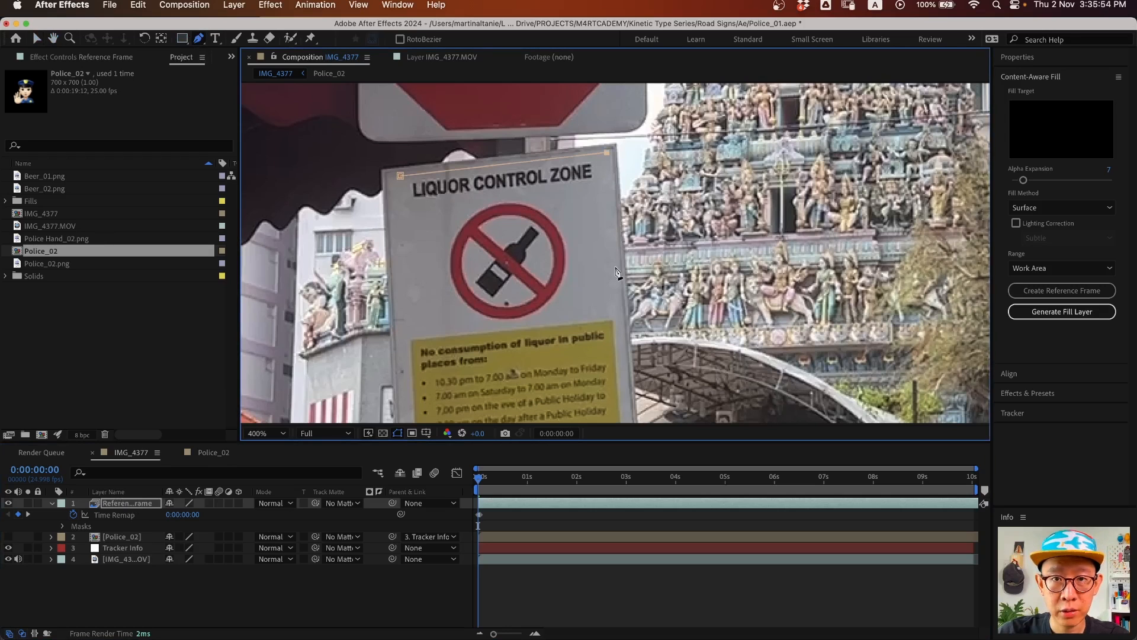
click(610, 309)
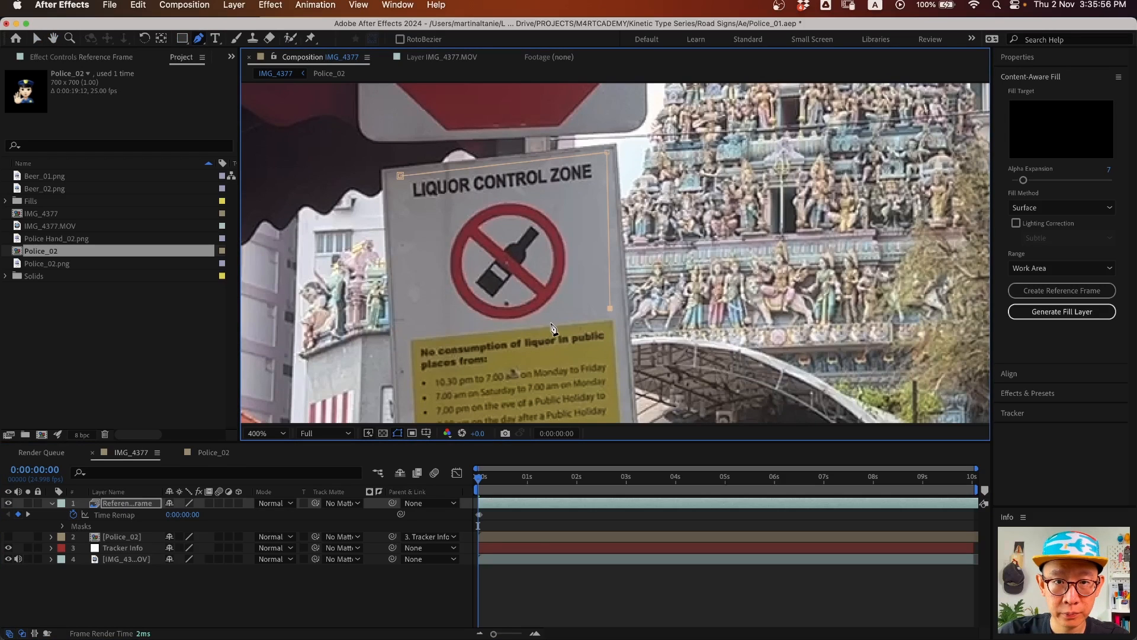
click(411, 330)
click(398, 176)
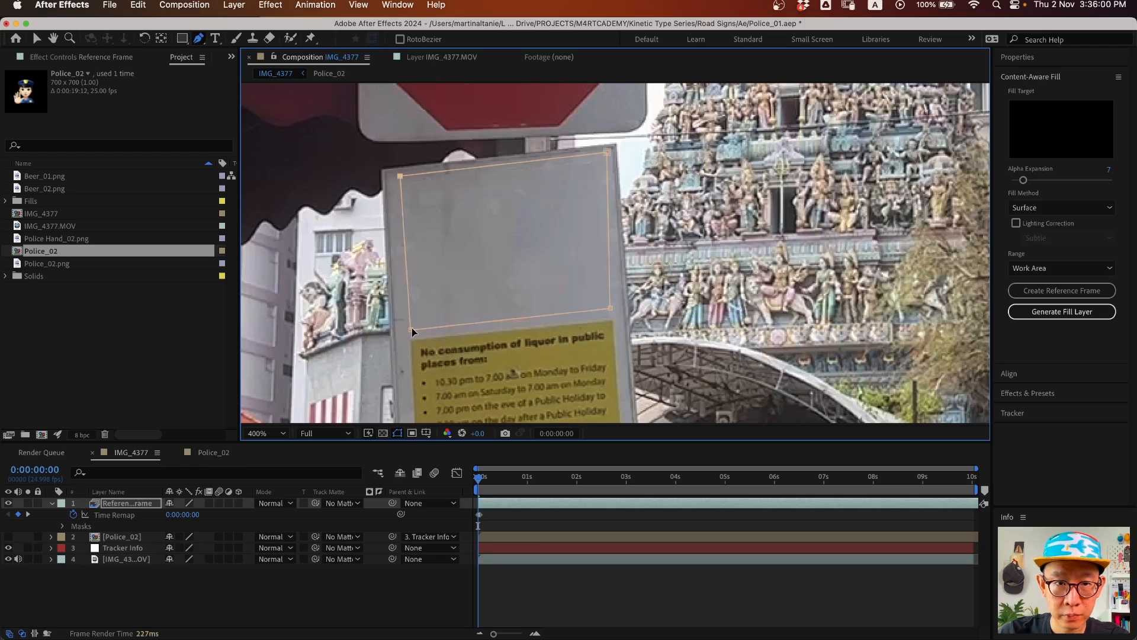
drag(611, 308, 613, 311)
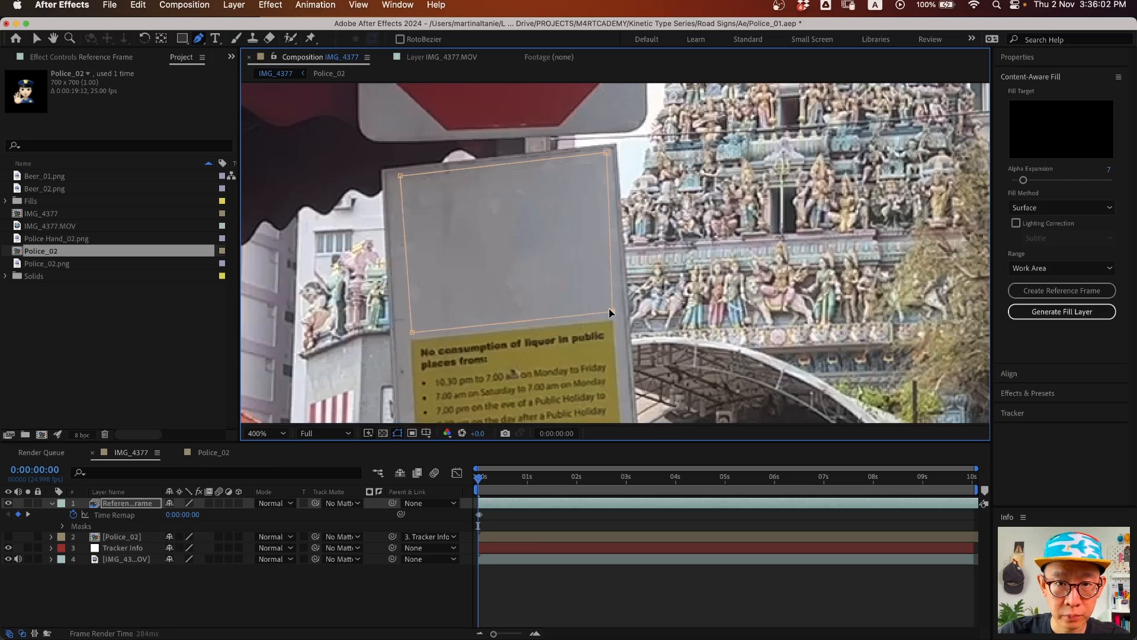
- Zoom out to 200% showing both signs and reveal the layer's Mask Feather with F
key(z)
alt+click(504, 237)
drag(615, 215, 548, 256)
click(122, 505)
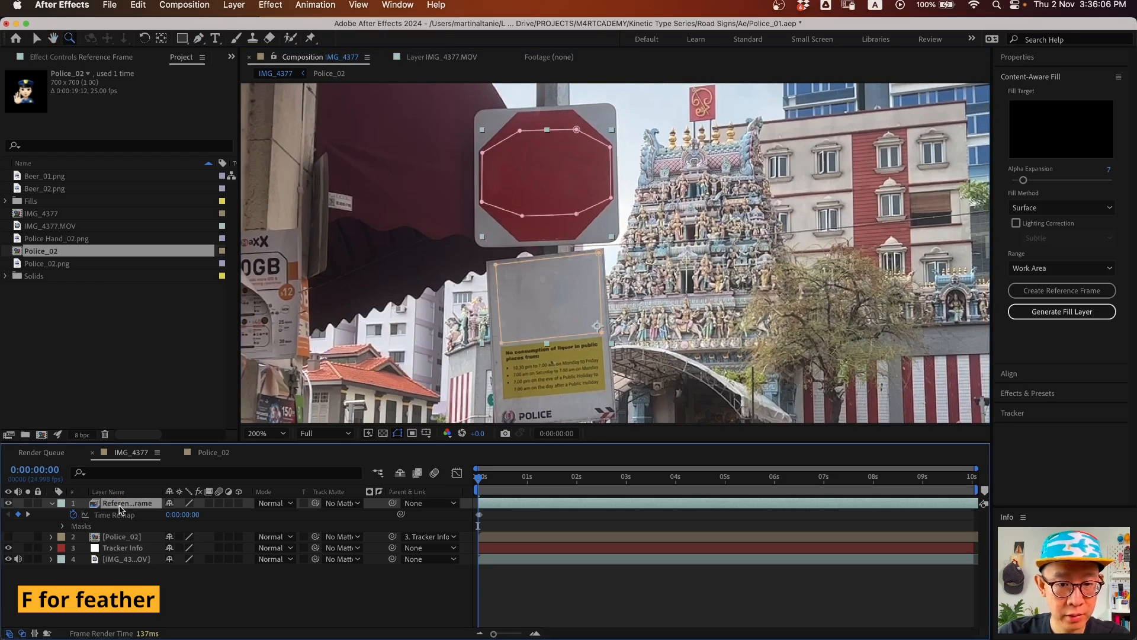
key(f)
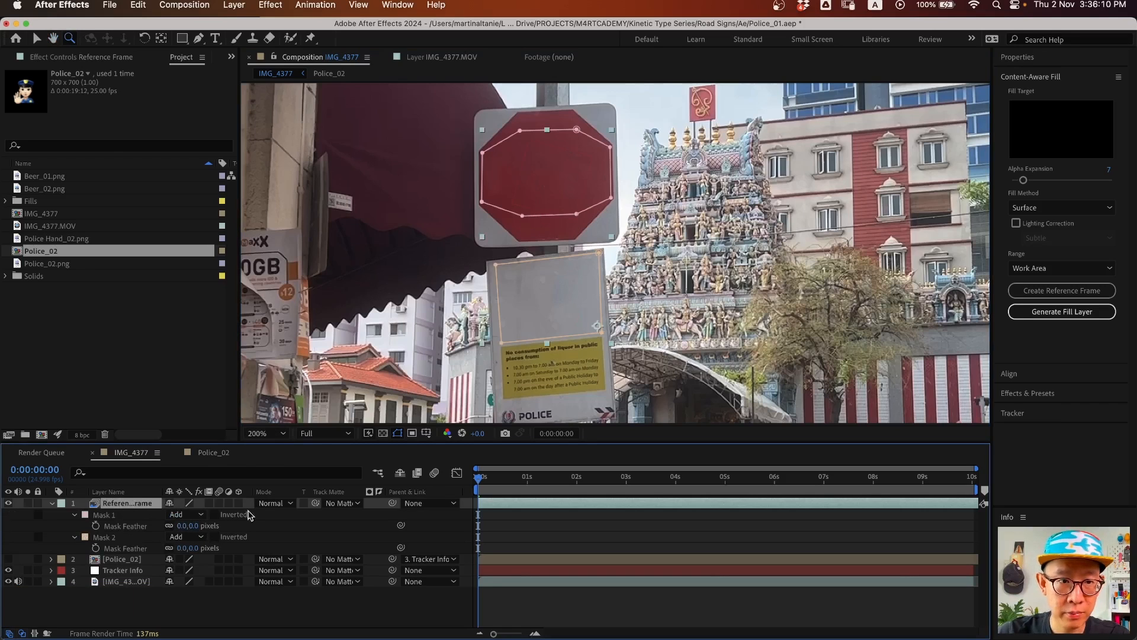
- Set the mask feather to 5 pixels and preview around six seconds
click(182, 526)
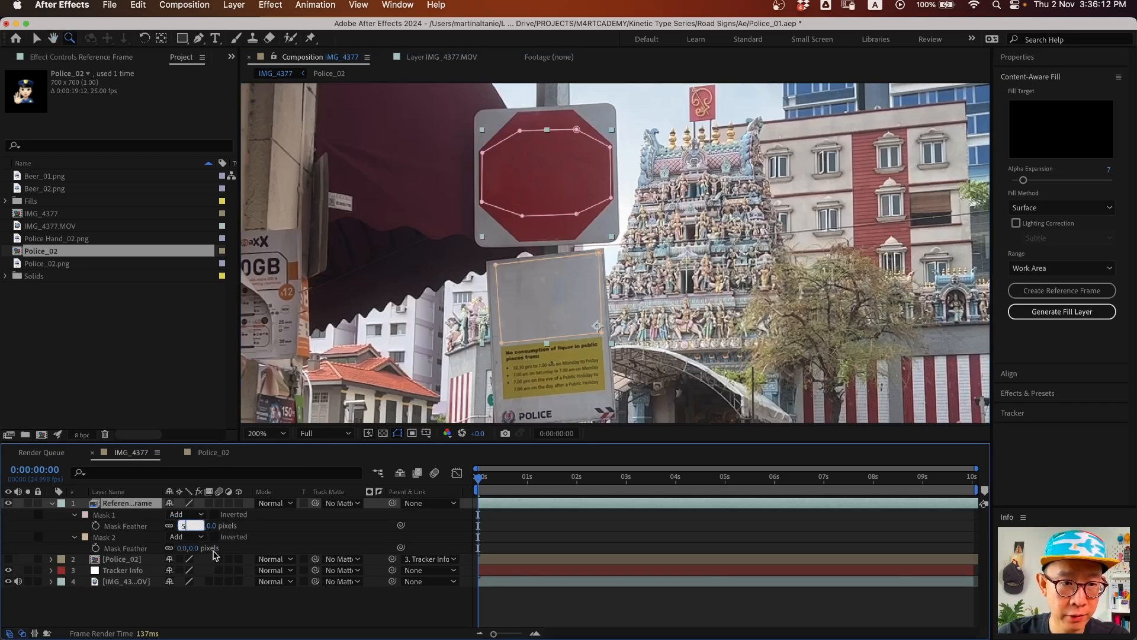
key(Return)
click(199, 608)
key(v)
key(space)
key(space)
mouse_move(487, 480)
mouse_down()
mouse_move(818, 483)
mouse_move(477, 483)
mouse_up()
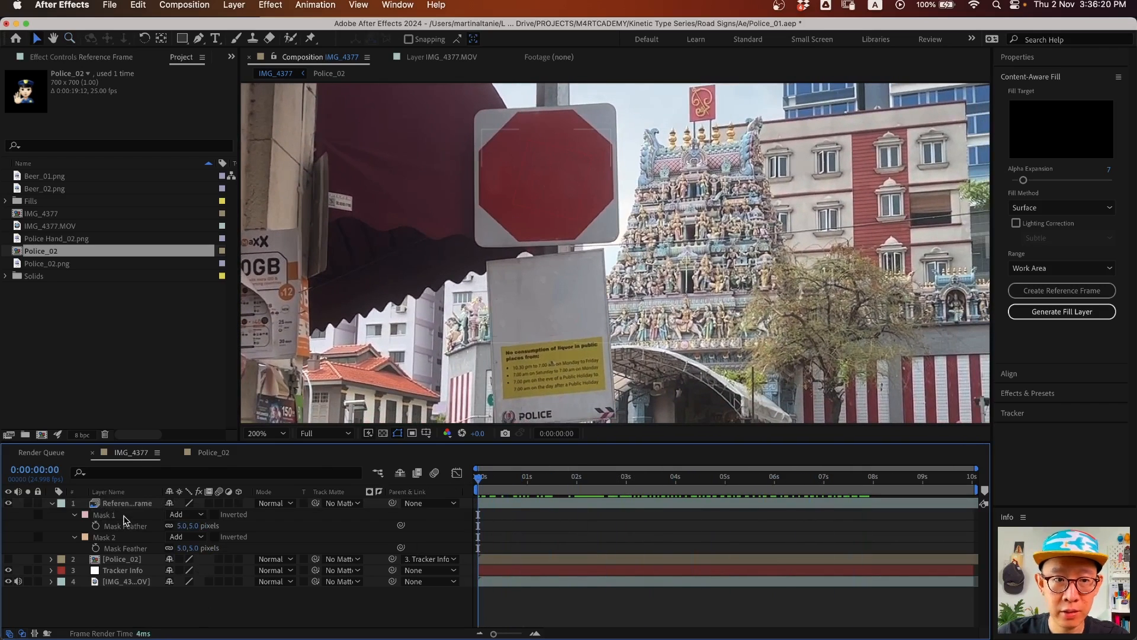
- Parent the Reference Frame layer to Tracker Info and preview the tracking
drag(392, 503, 133, 572)
drag(133, 572, 133, 572)
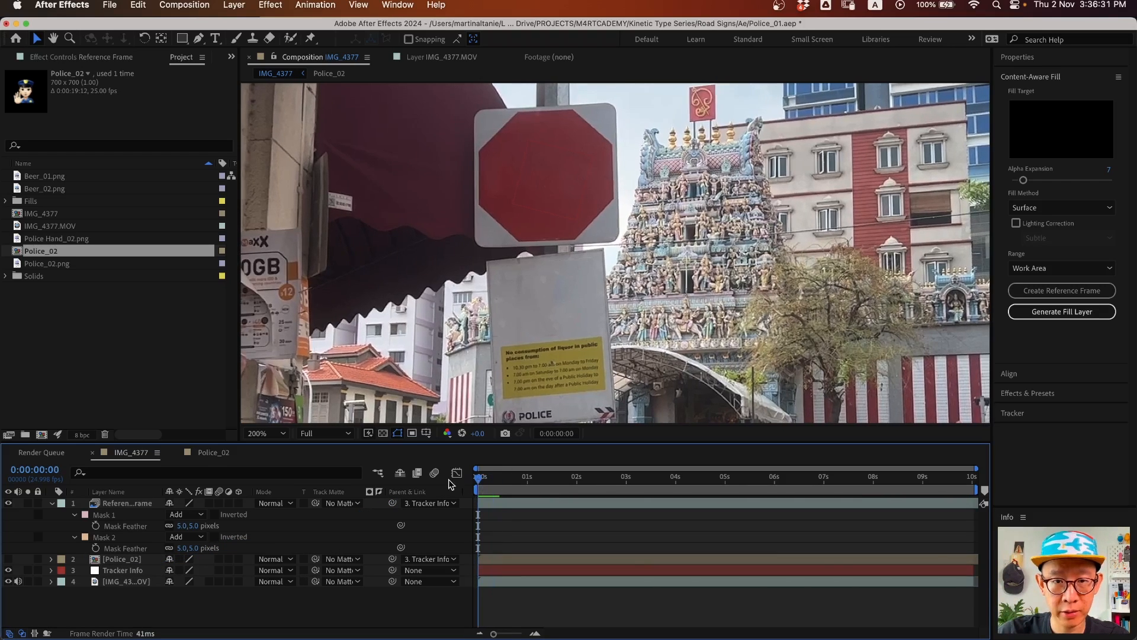
key(space)
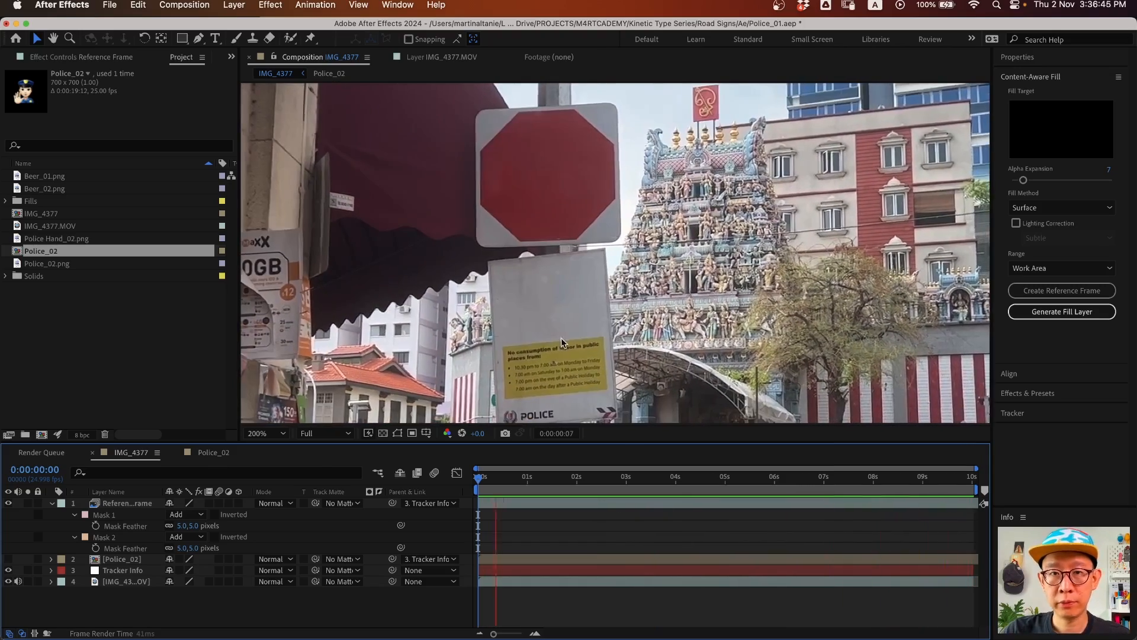
- Nudge Mask 2's lower-right corner, then move Police_02 above the Reference Frame layer
key(space)
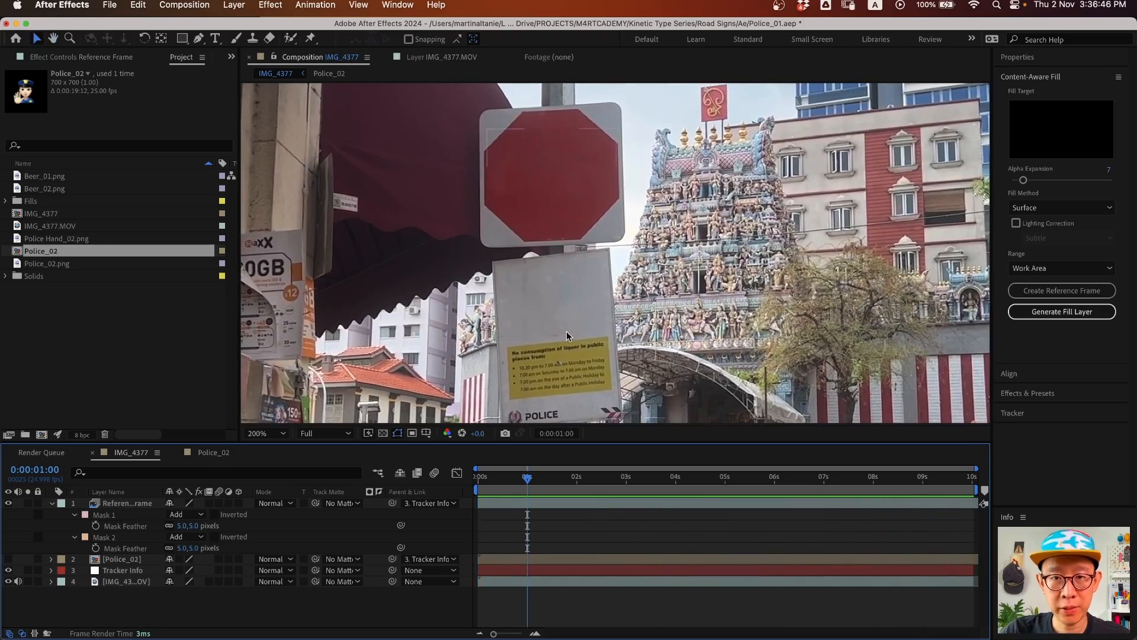
click(126, 505)
click(602, 328)
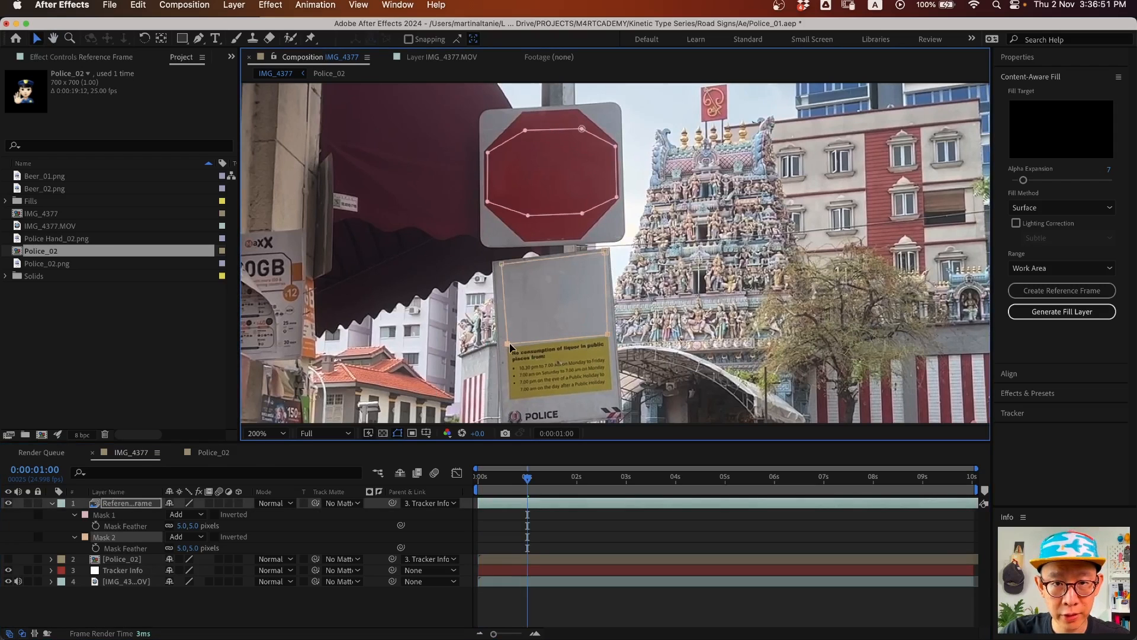
drag(609, 332, 608, 335)
drag(529, 478, 417, 473)
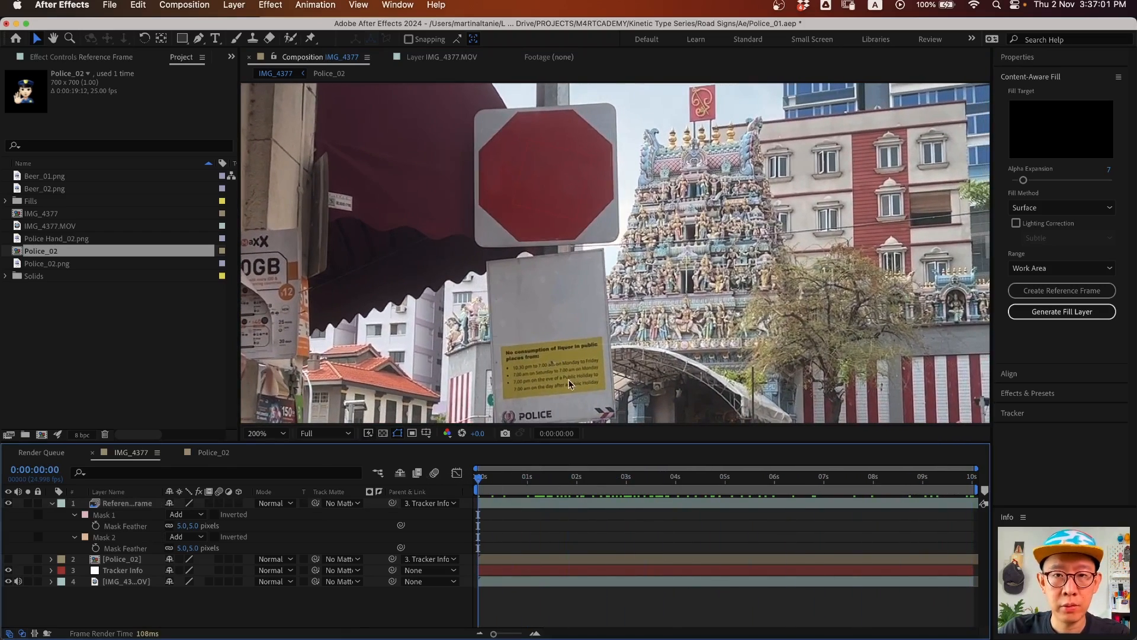
click(52, 504)
drag(115, 519, 123, 508)
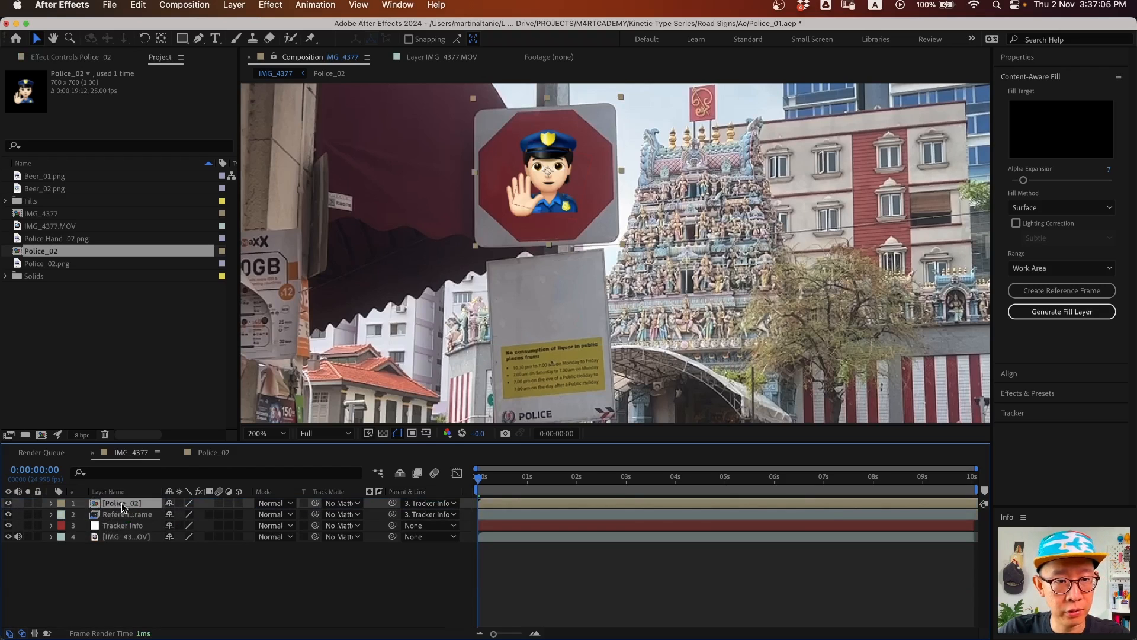
click(310, 592)
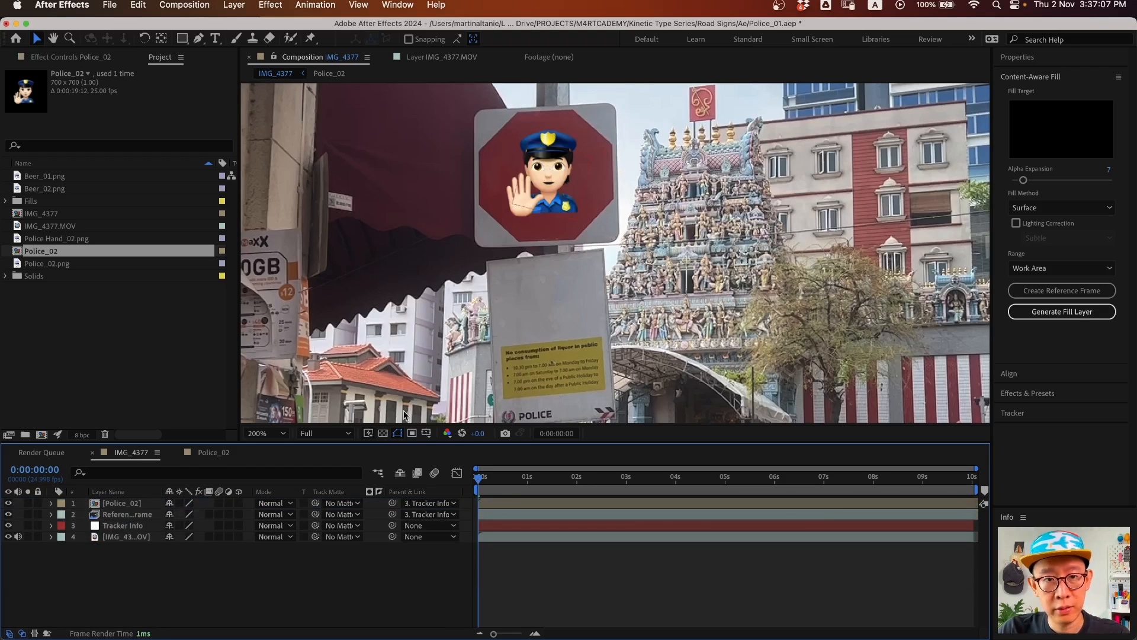
click(264, 434)
click(263, 438)
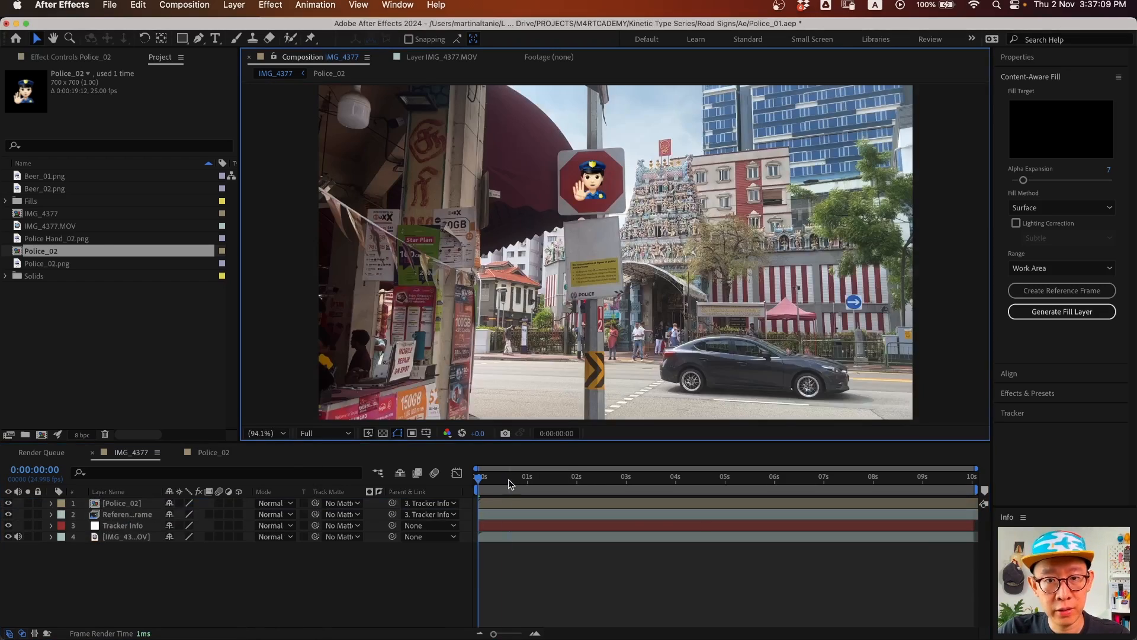
key(space)
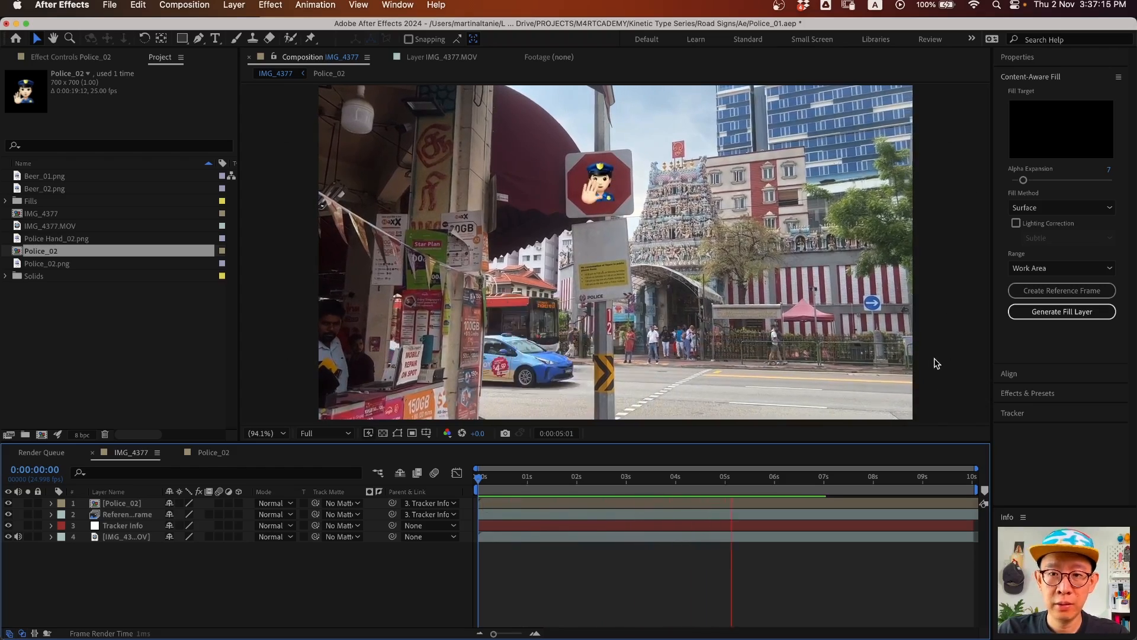
key(space)
key(z)
click(612, 259)
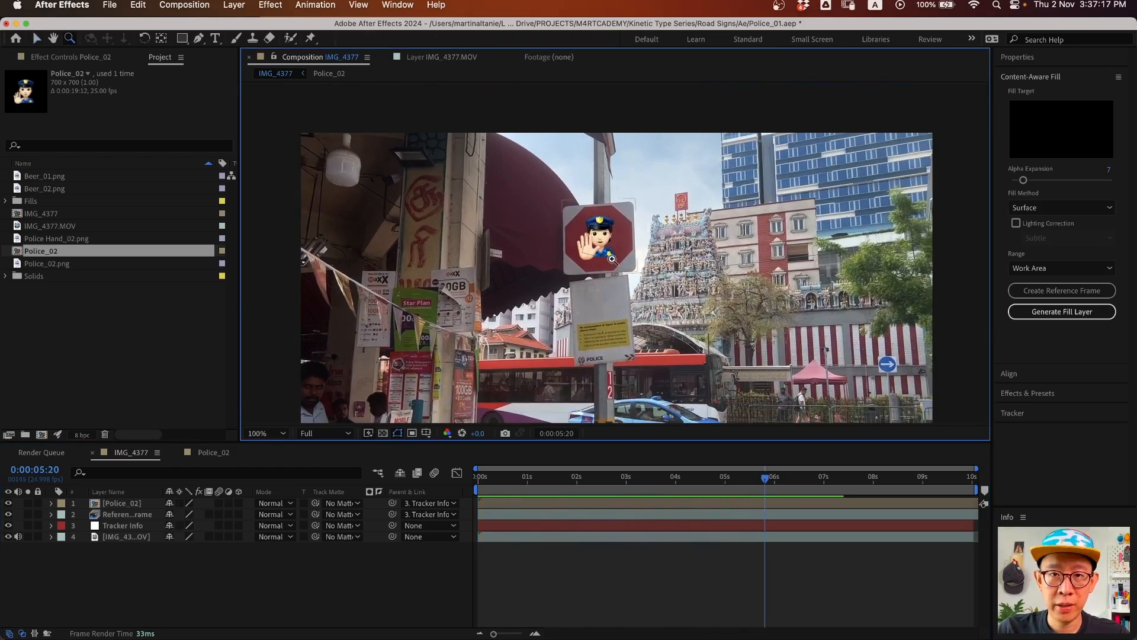
click(612, 259)
click(131, 502)
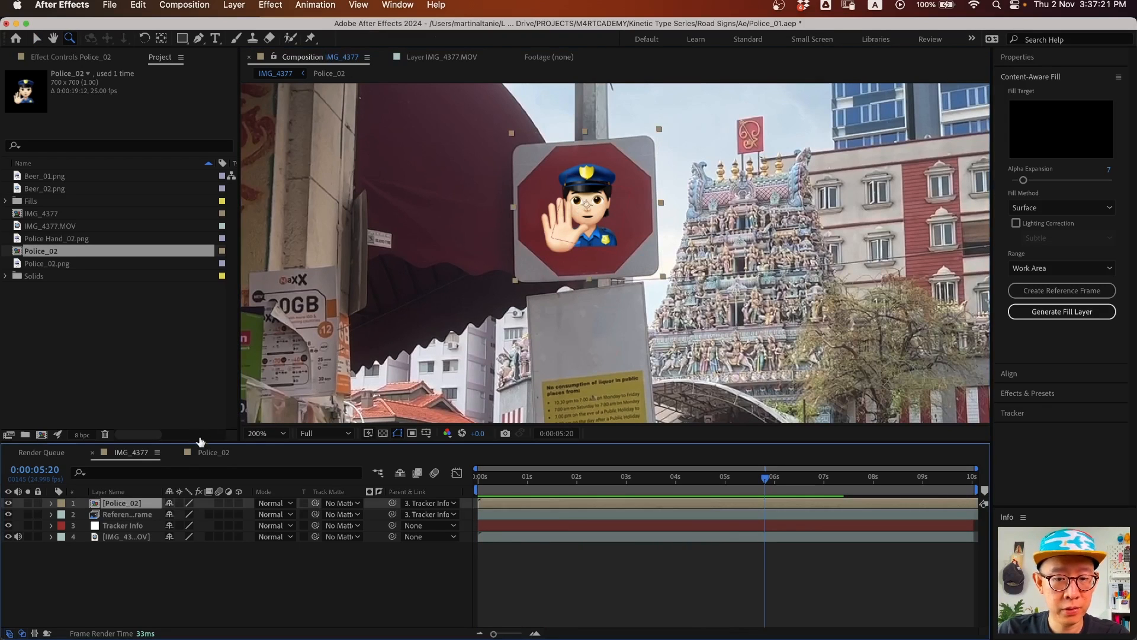
- Set the Police_02 emoji layer's opacity to 75%
key(t)
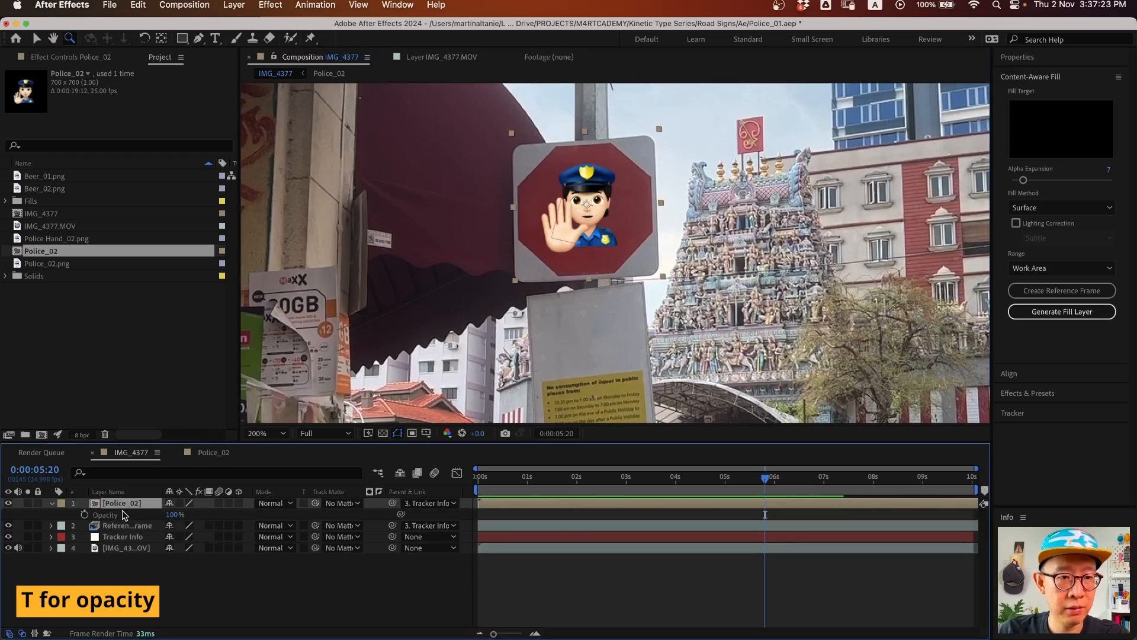
click(173, 516)
text(80)
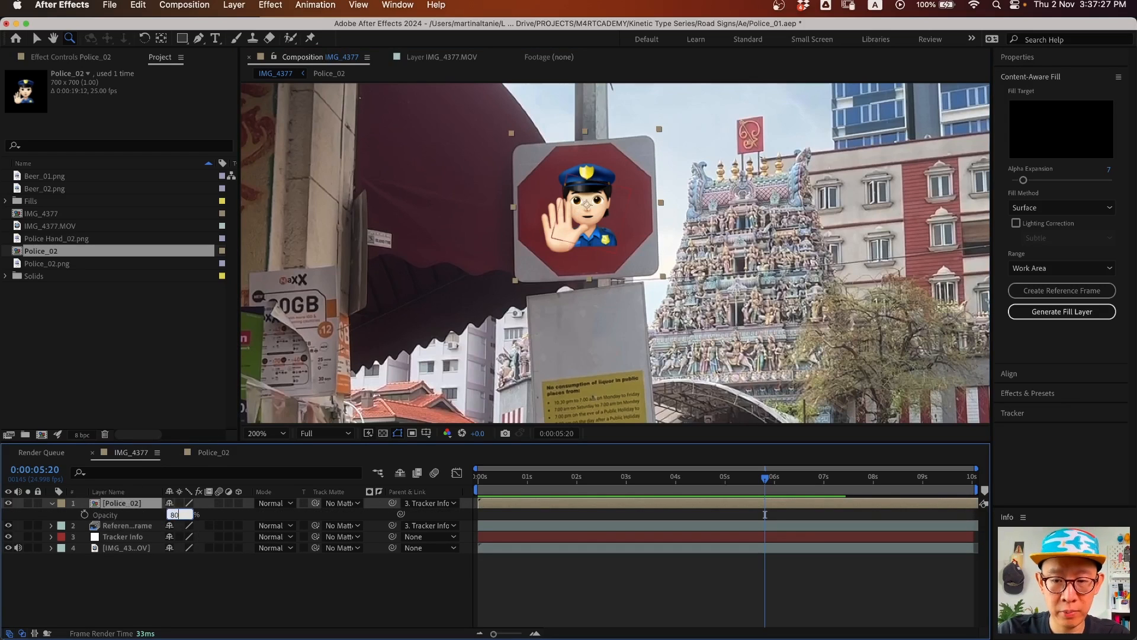
key(Return)
click(172, 514)
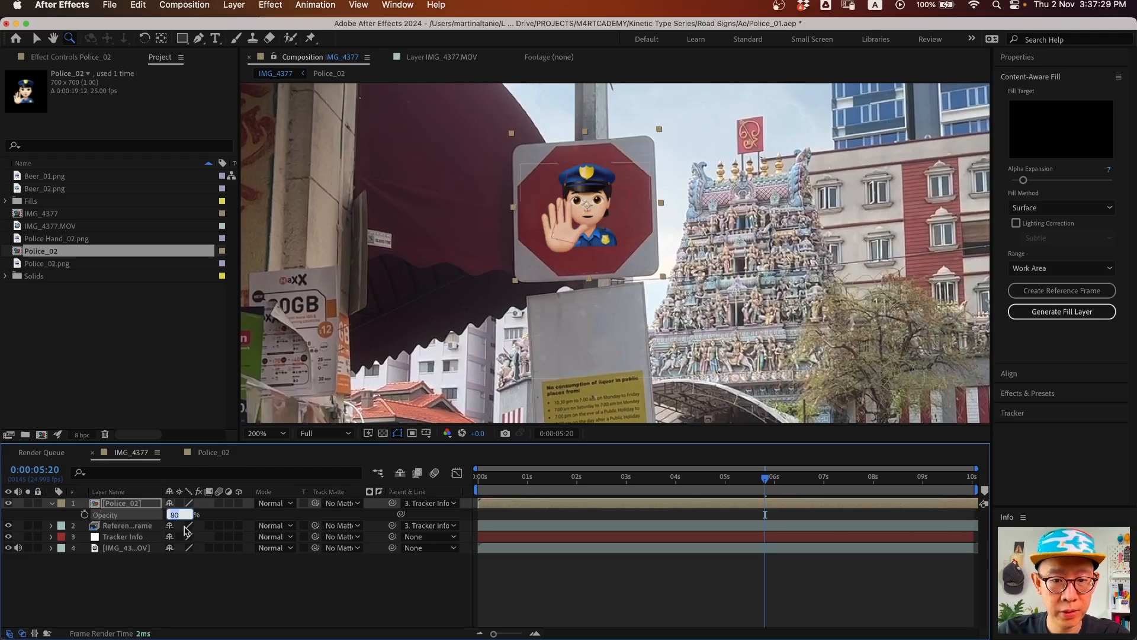
key(Return)
- Deselect the layer, return the playhead to frame 0 and fit the composition in the viewer
click(248, 600)
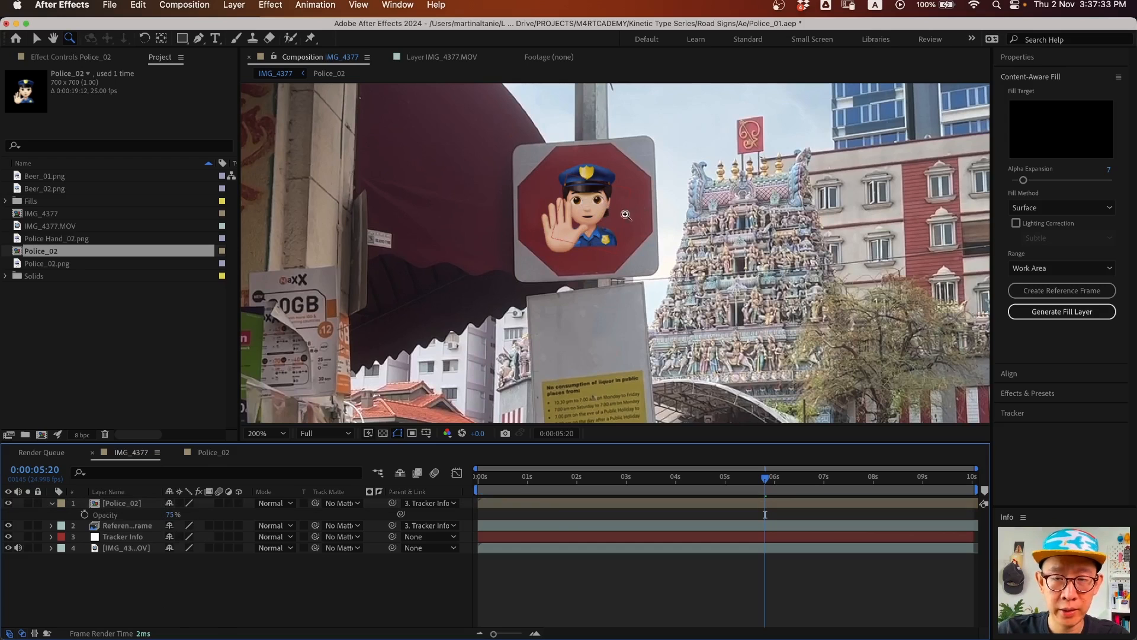
key(v)
drag(517, 477, 479, 477)
click(268, 434)
click(274, 456)
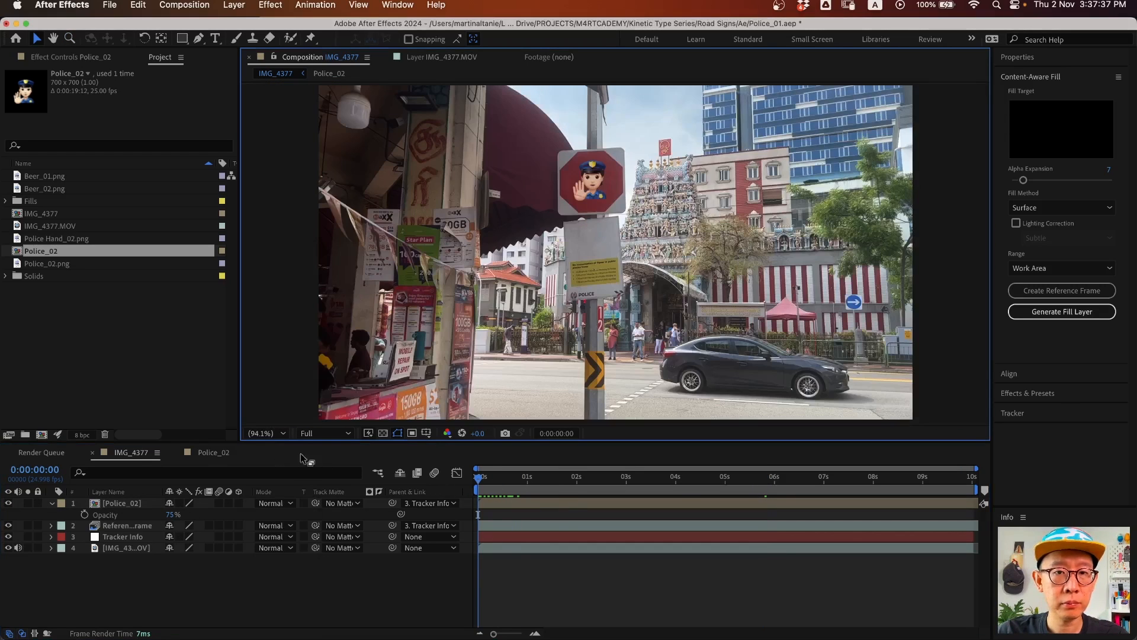
- Save the project and play a preview of the police emoji over the street footage
key(super+s)
key(space)
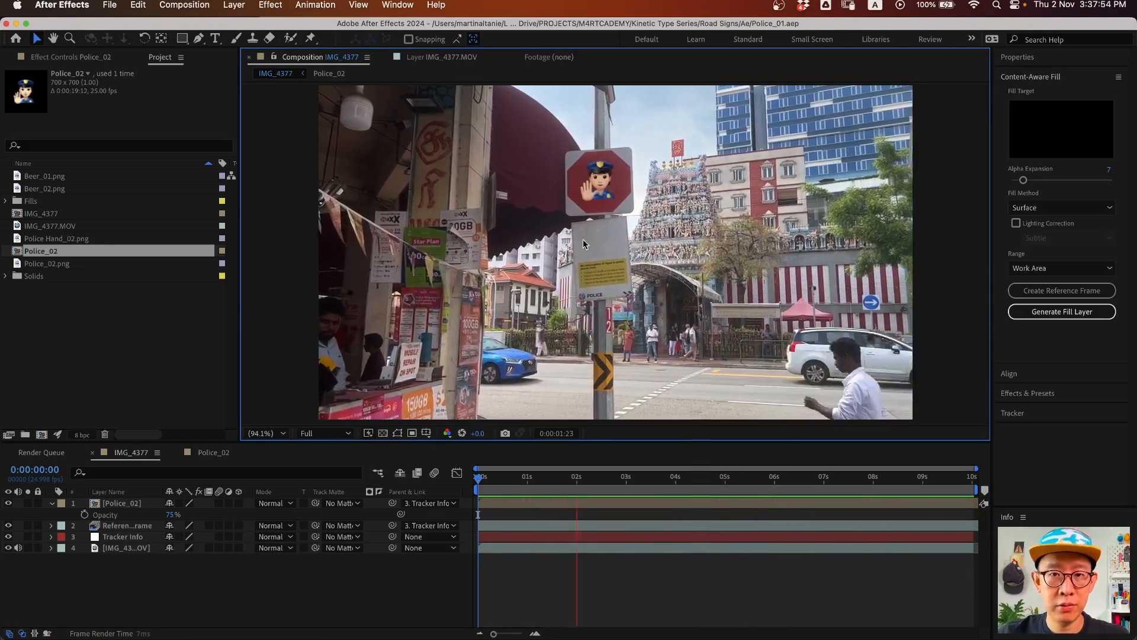
key(space)
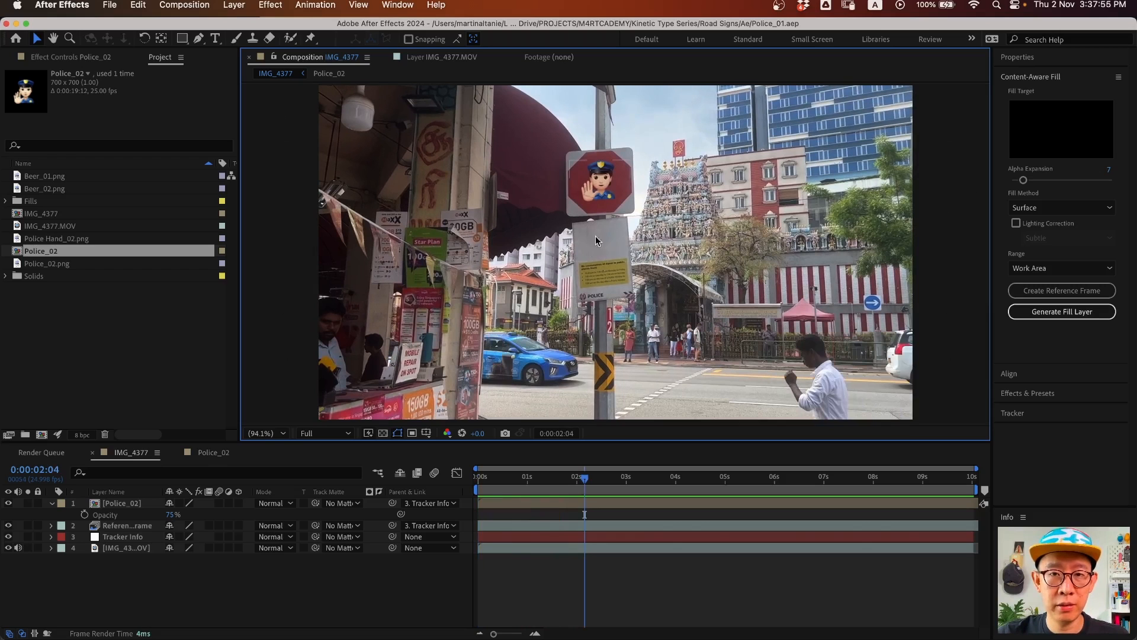
key(super+Tab)
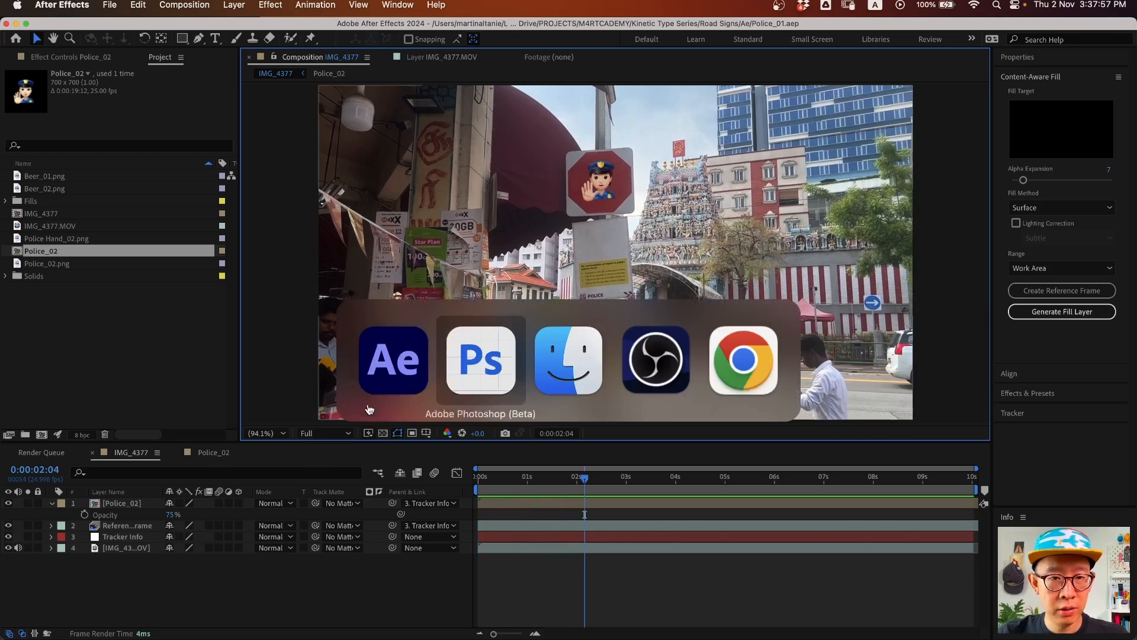
- In Finder, open Road Signs > Output > Selected and Quick Look Stop_Emoji_16x9.mp4
click(551, 367)
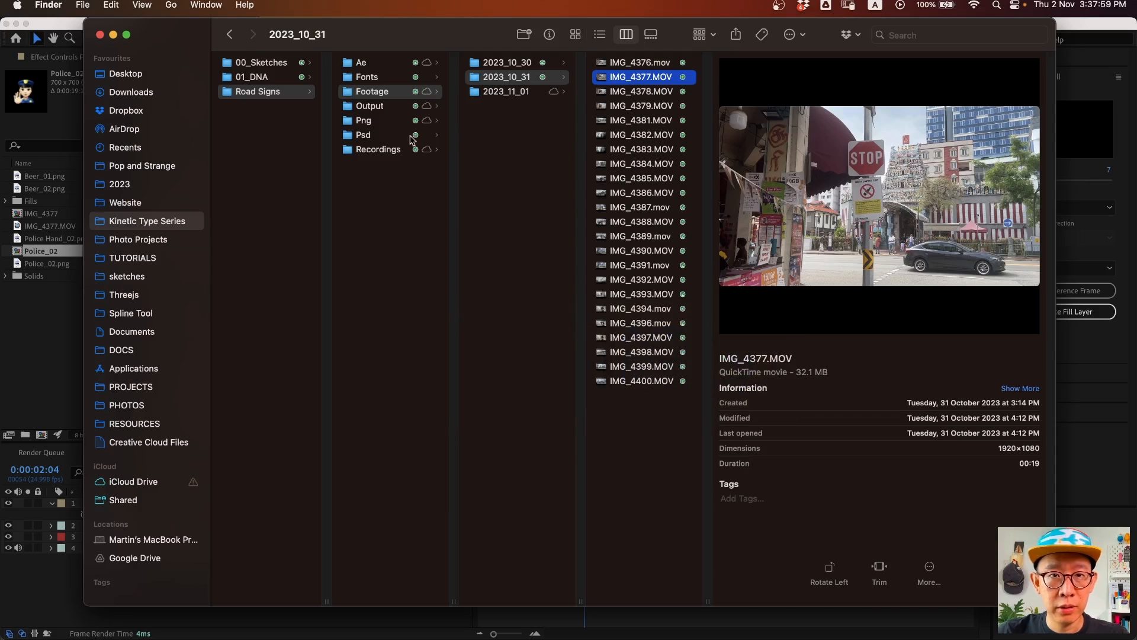
click(402, 107)
click(519, 80)
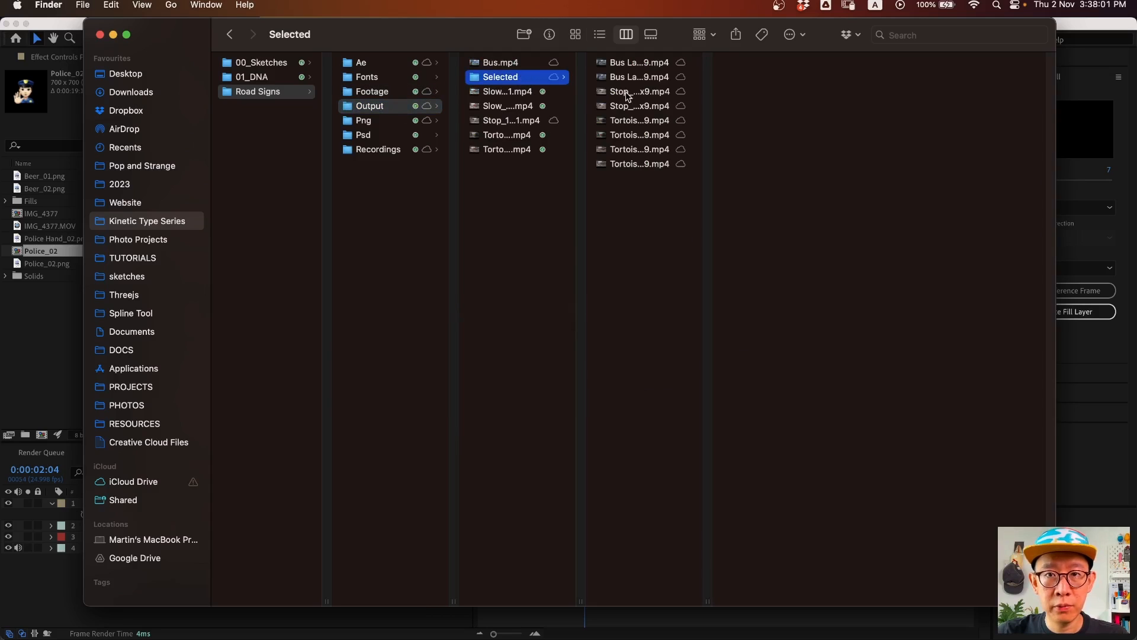
click(642, 104)
key(space)
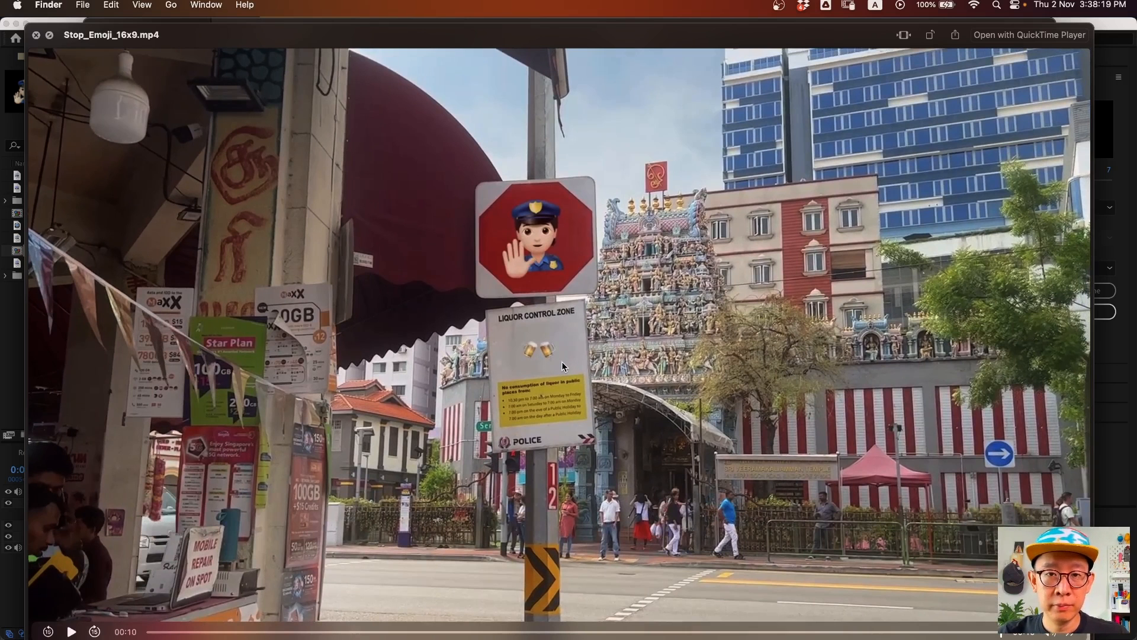
key(space)
- Create a Beer_02 composition from Beer_02.png in the Project panel
click(30, 362)
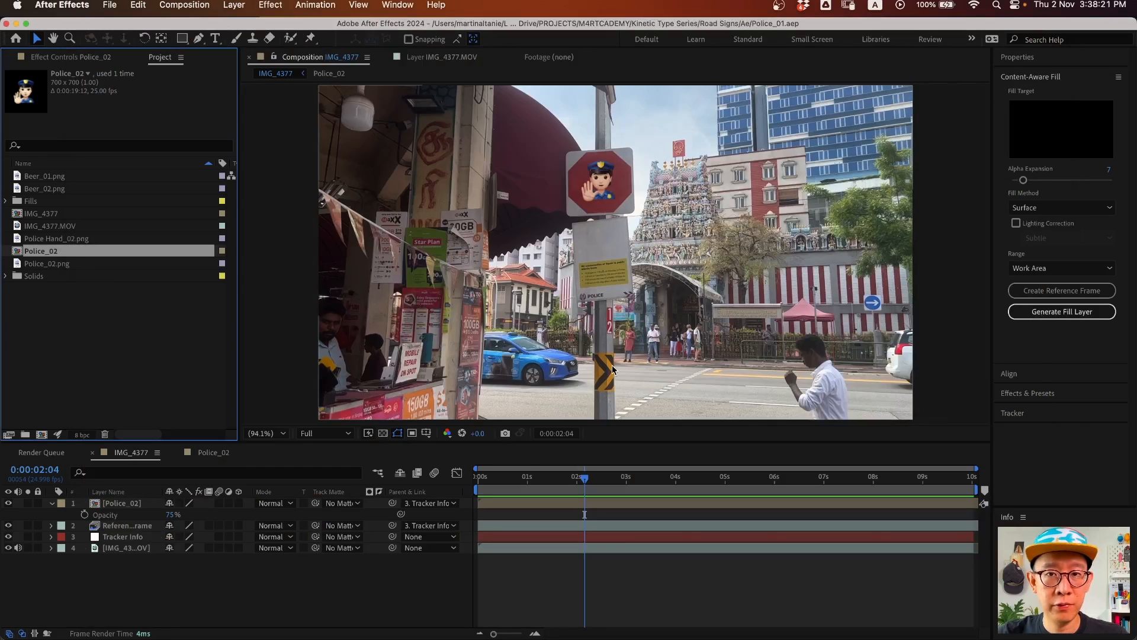
click(76, 347)
click(47, 190)
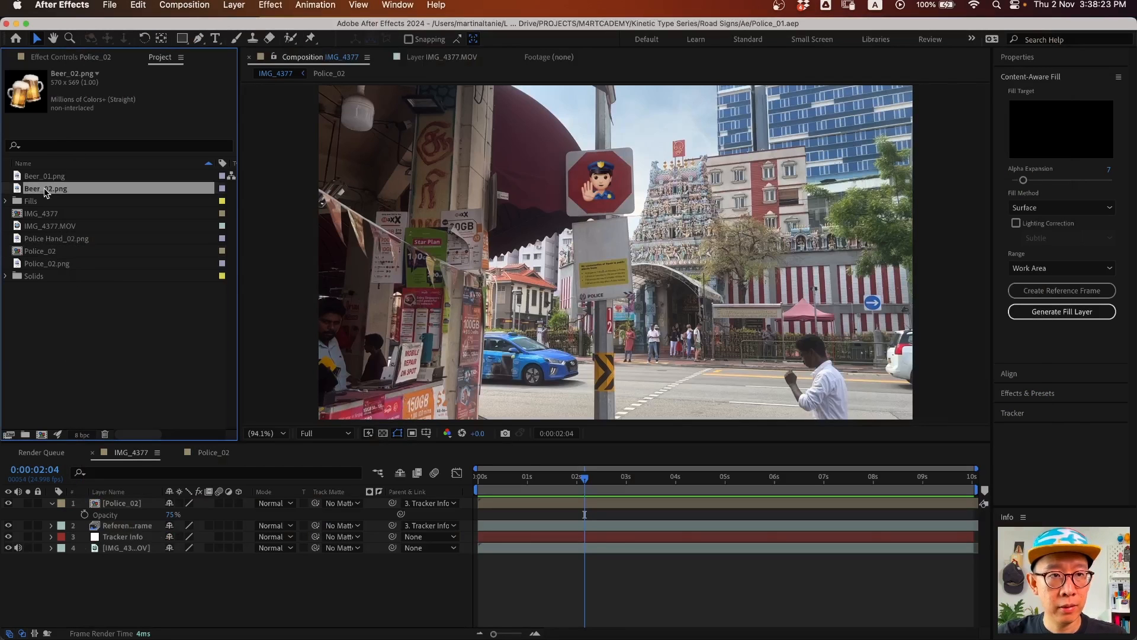
drag(39, 188, 42, 435)
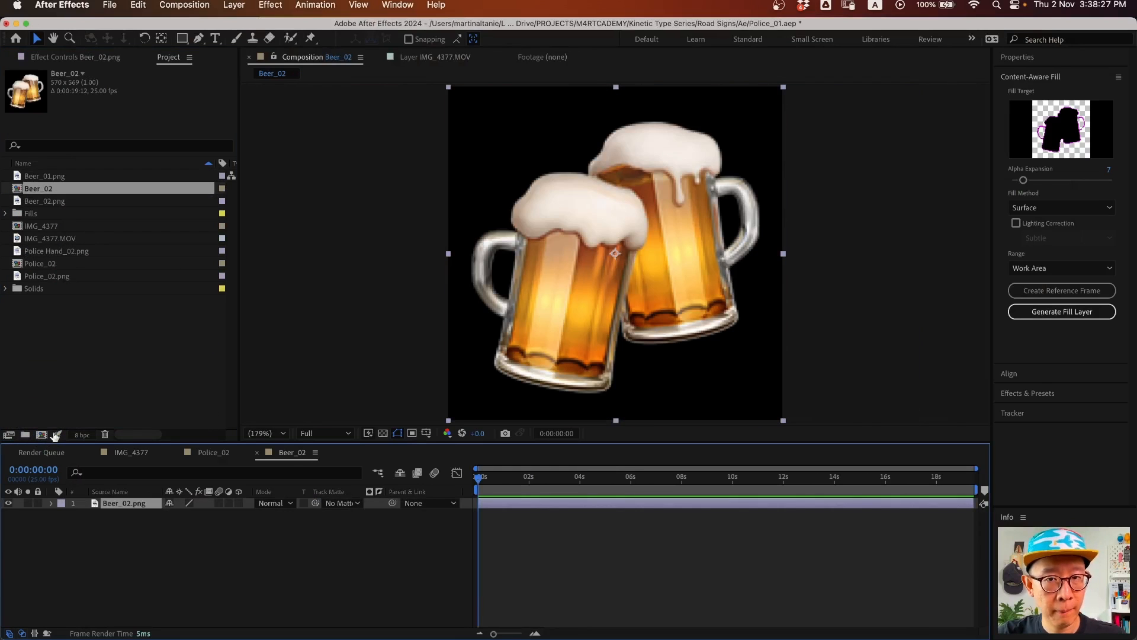
- Add Beer_01.png as the top layer of Beer_02 and move its anchor point
click(43, 179)
drag(45, 178, 155, 499)
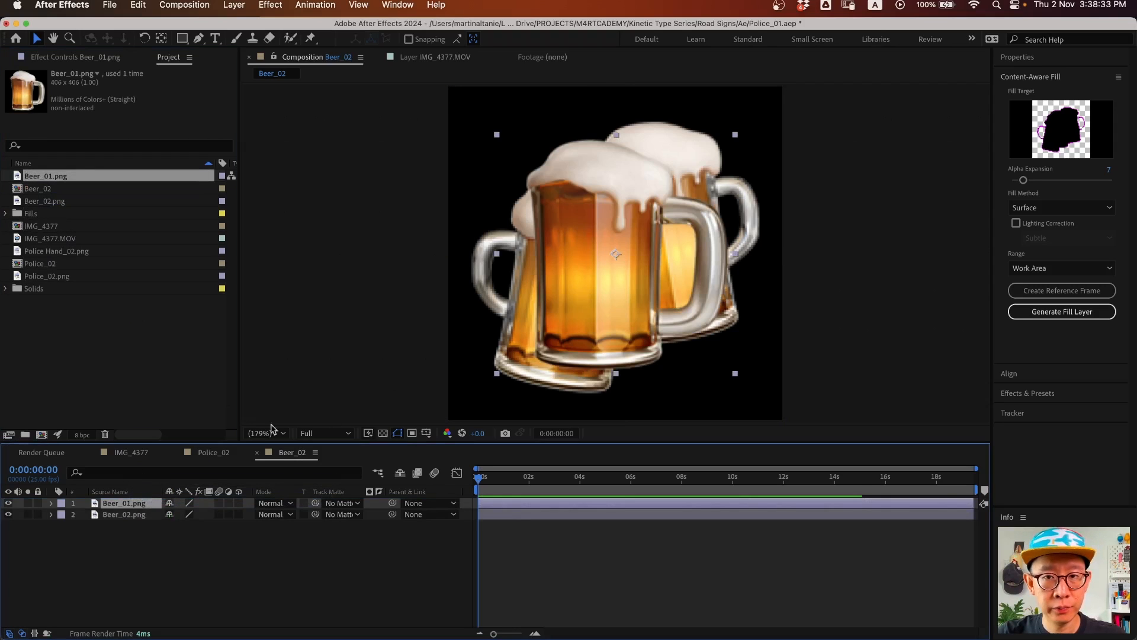
drag(630, 303, 629, 296)
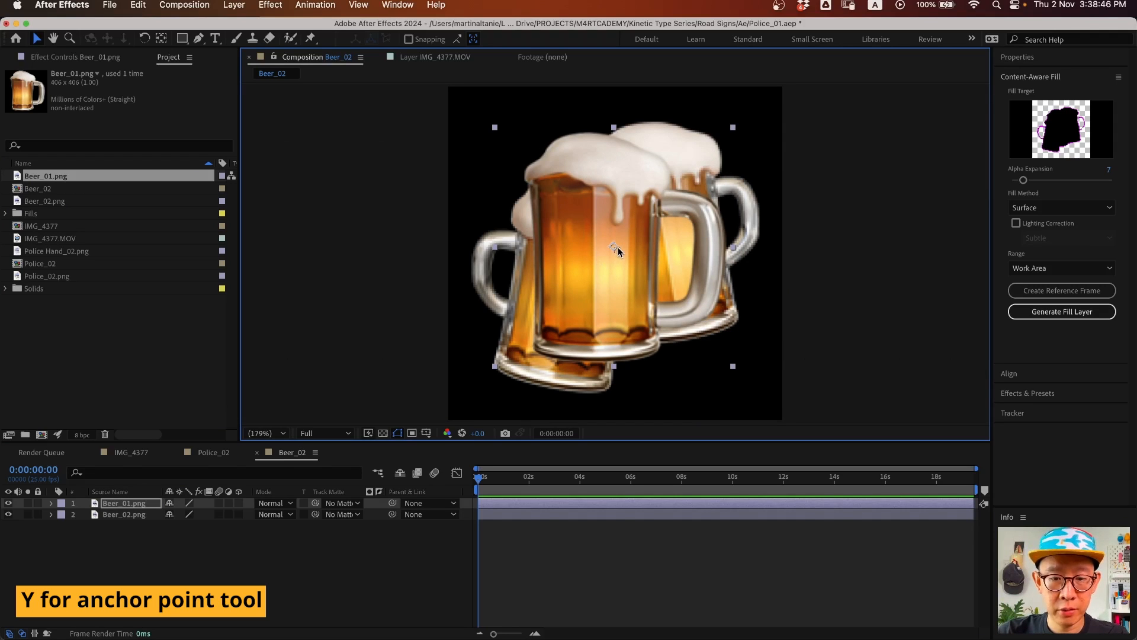
key(y)
drag(616, 247, 685, 259)
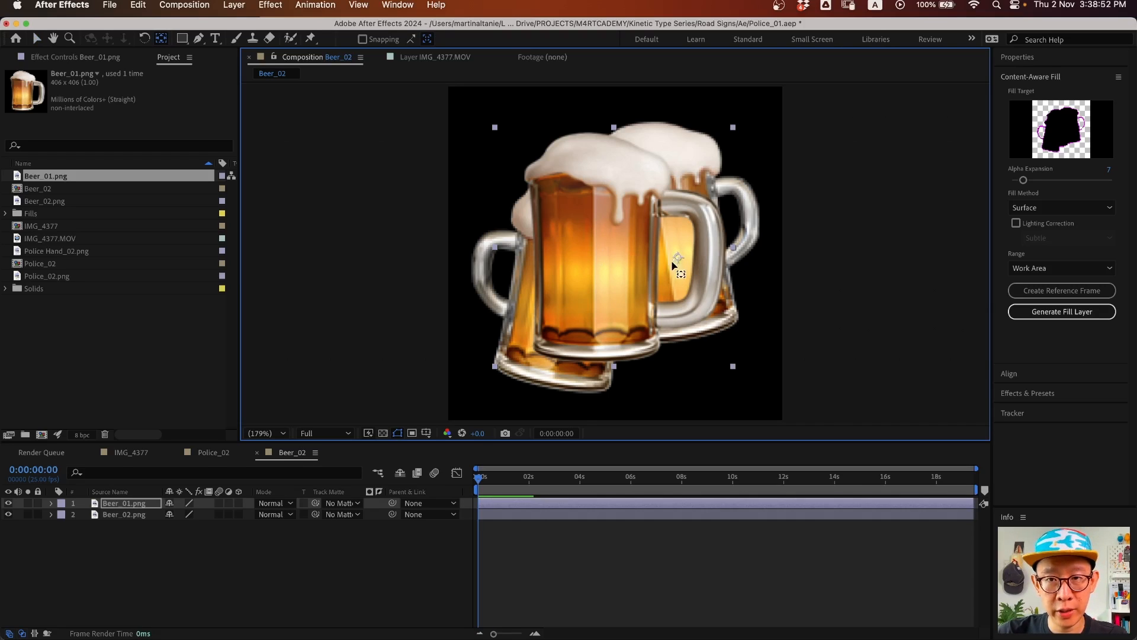
- Tilt Beer_01 to −12°, scale it to 96%, place it over the back mug, then hide it
key(r)
mouse_move(177, 515)
mouse_down()
mouse_move(212, 514)
mouse_move(172, 514)
mouse_up()
key(v)
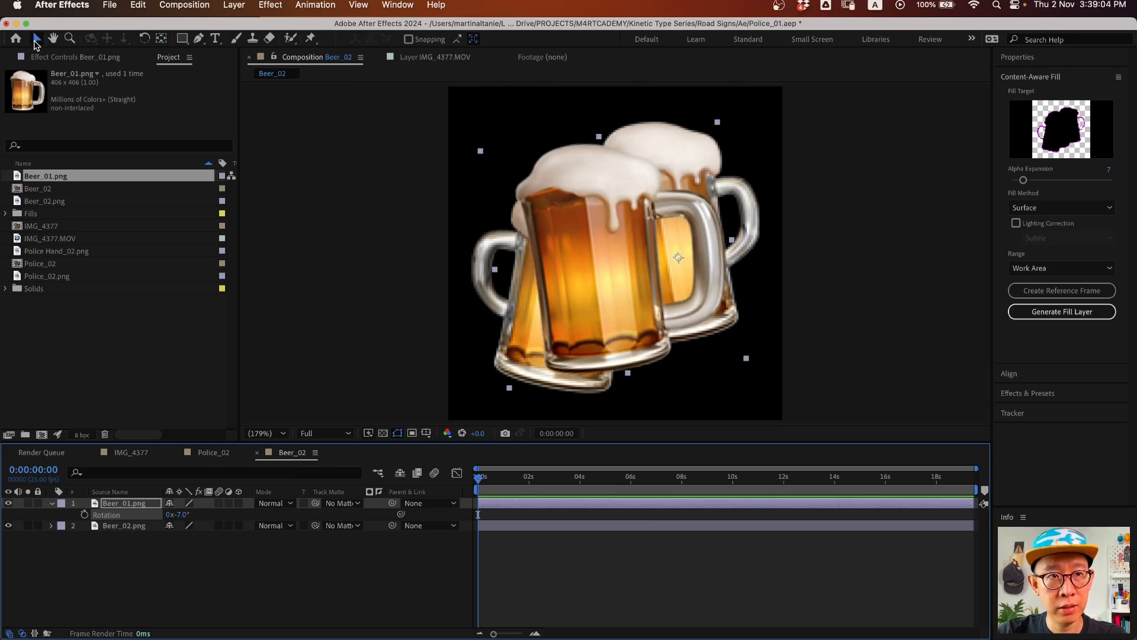
drag(590, 292, 626, 273)
key(s)
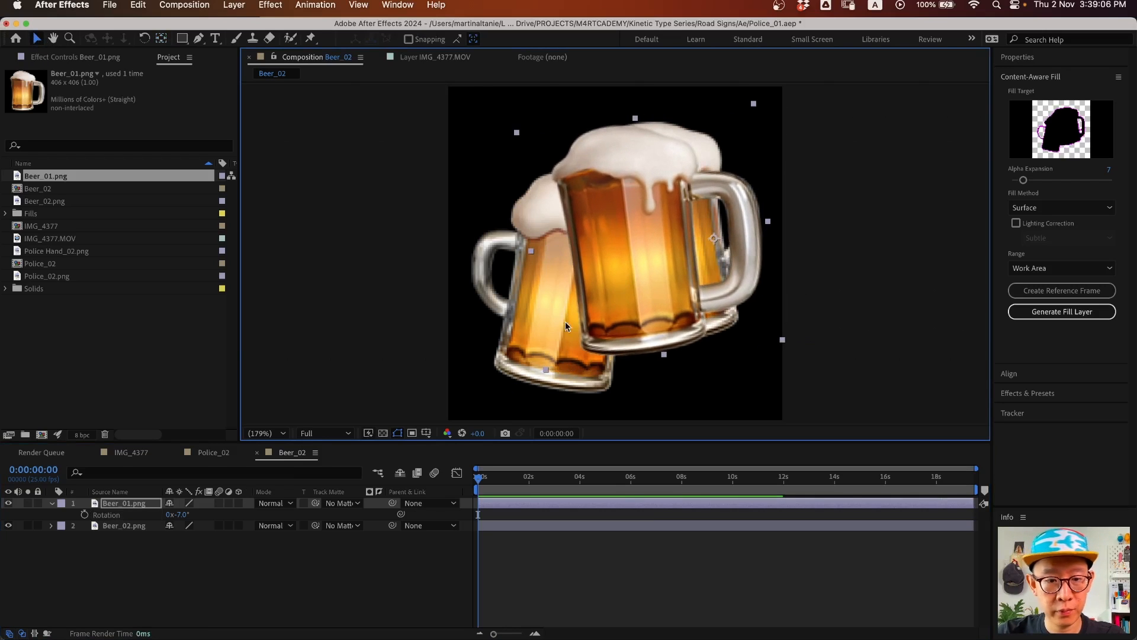
drag(197, 514, 180, 514)
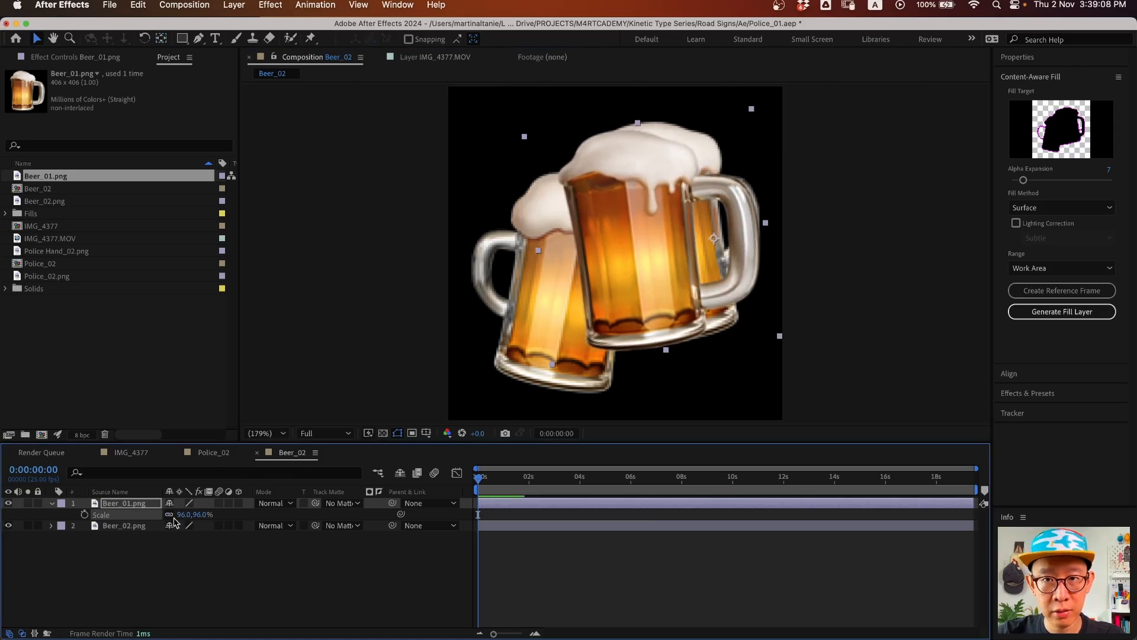
mouse_move(677, 287)
mouse_down()
mouse_move(721, 273)
mouse_move(696, 283)
mouse_up()
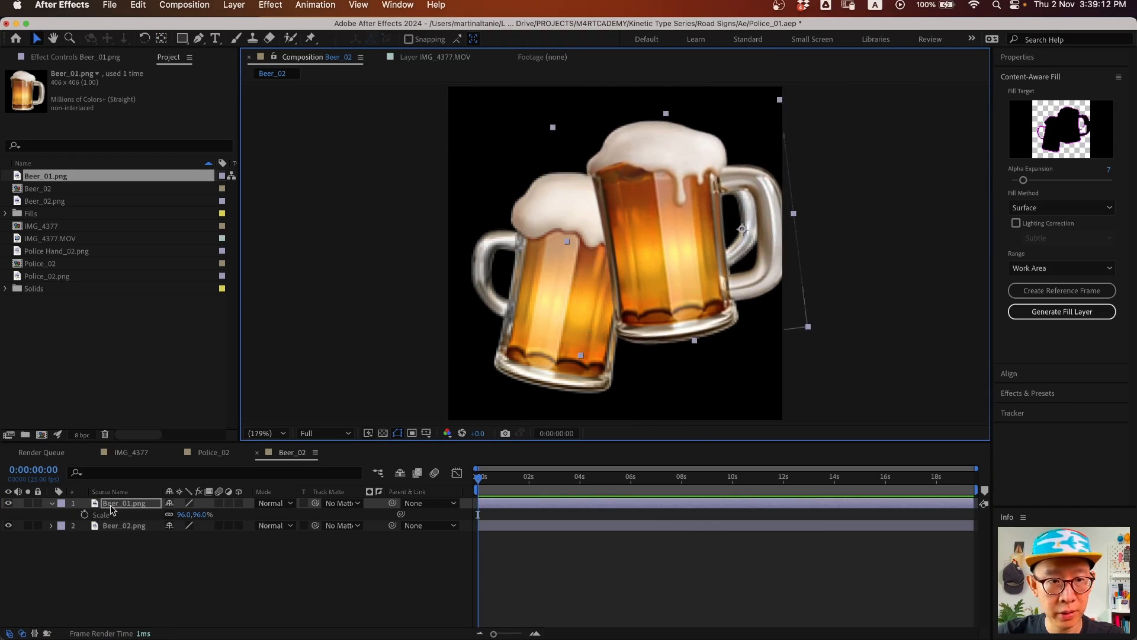
key(r)
drag(167, 515, 173, 515)
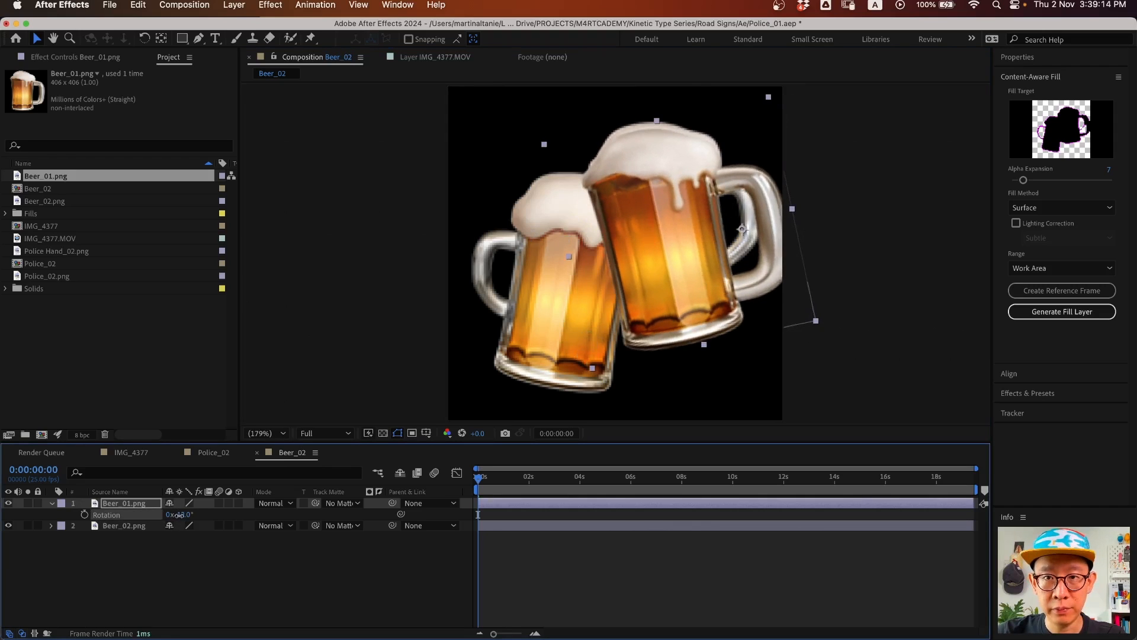
drag(689, 310, 742, 353)
click(125, 526)
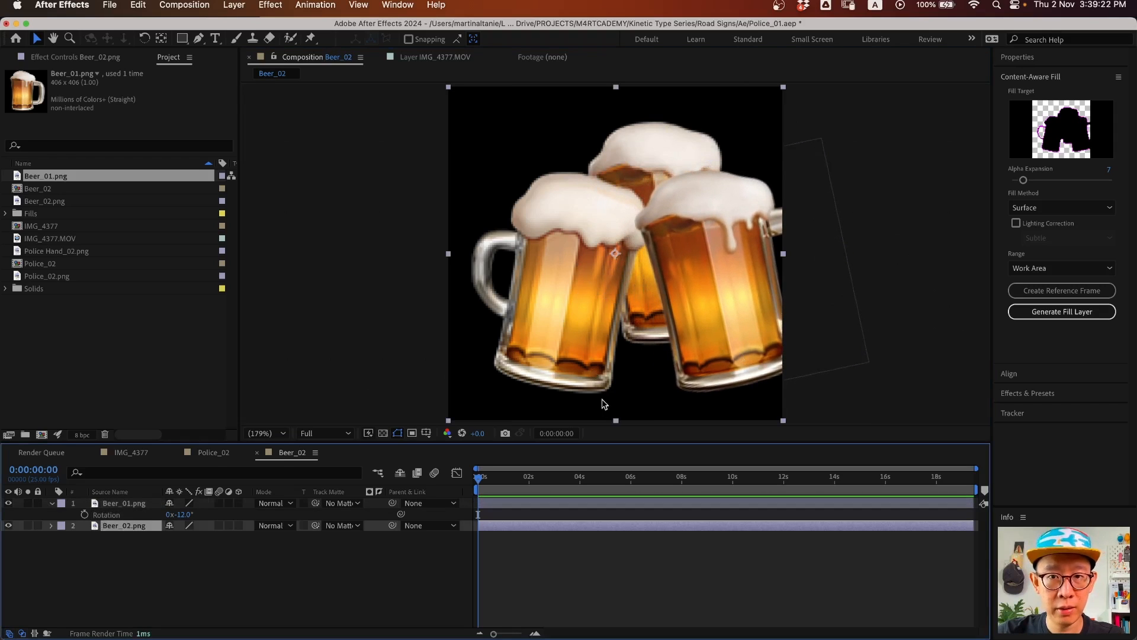
click(8, 503)
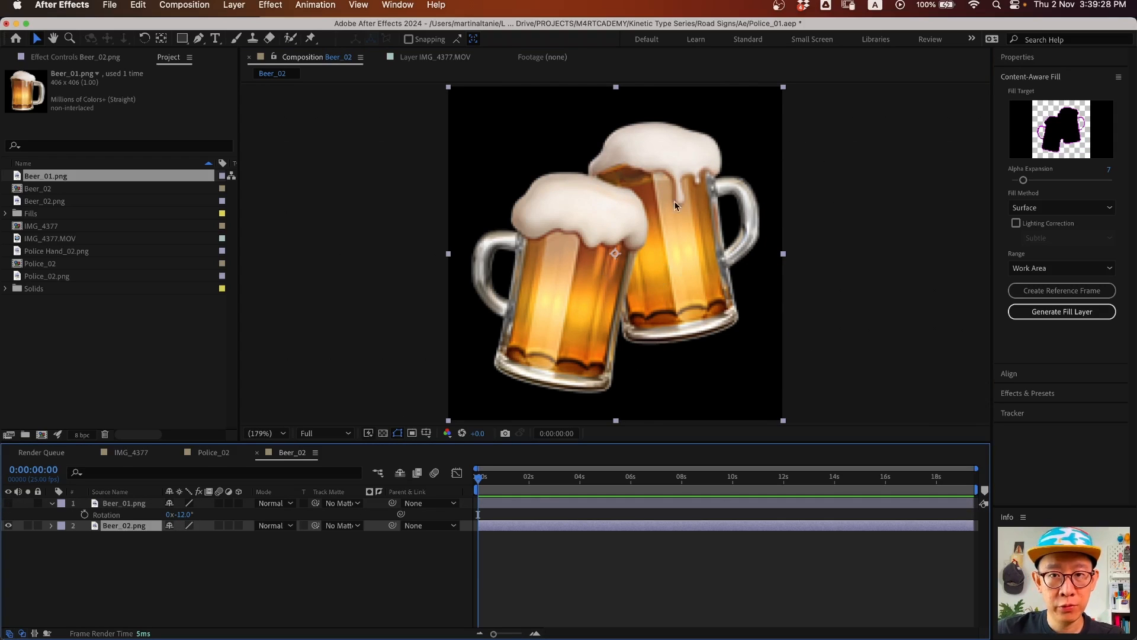
- Start a mask on Beer_02 tracing the left mug's side and foam top
key(g)
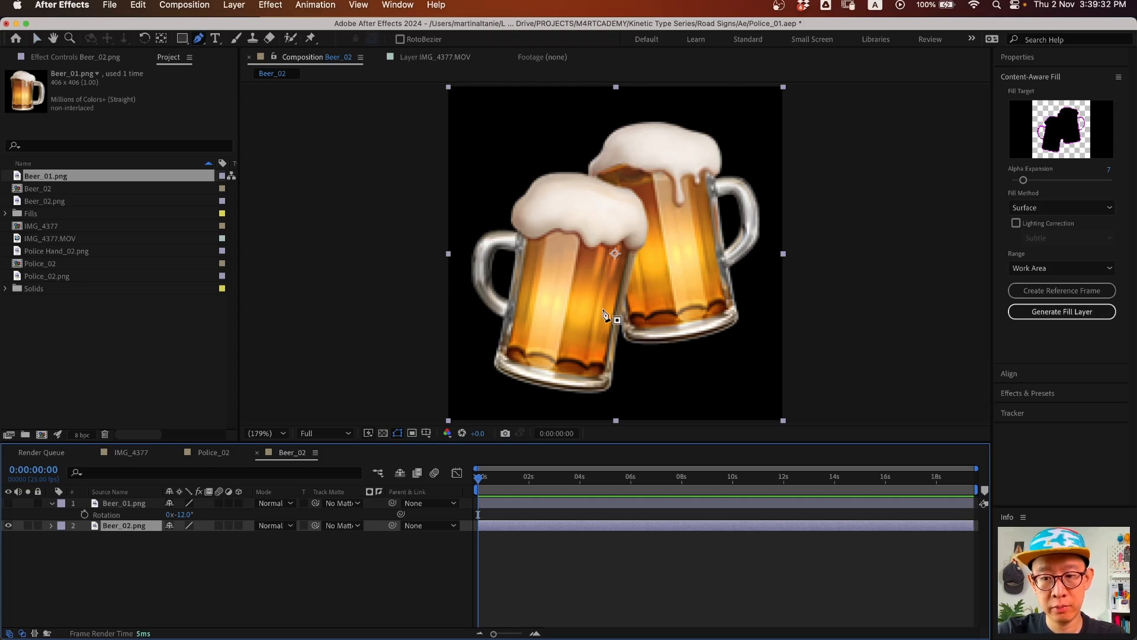
key(period)
key(period)
key(period)
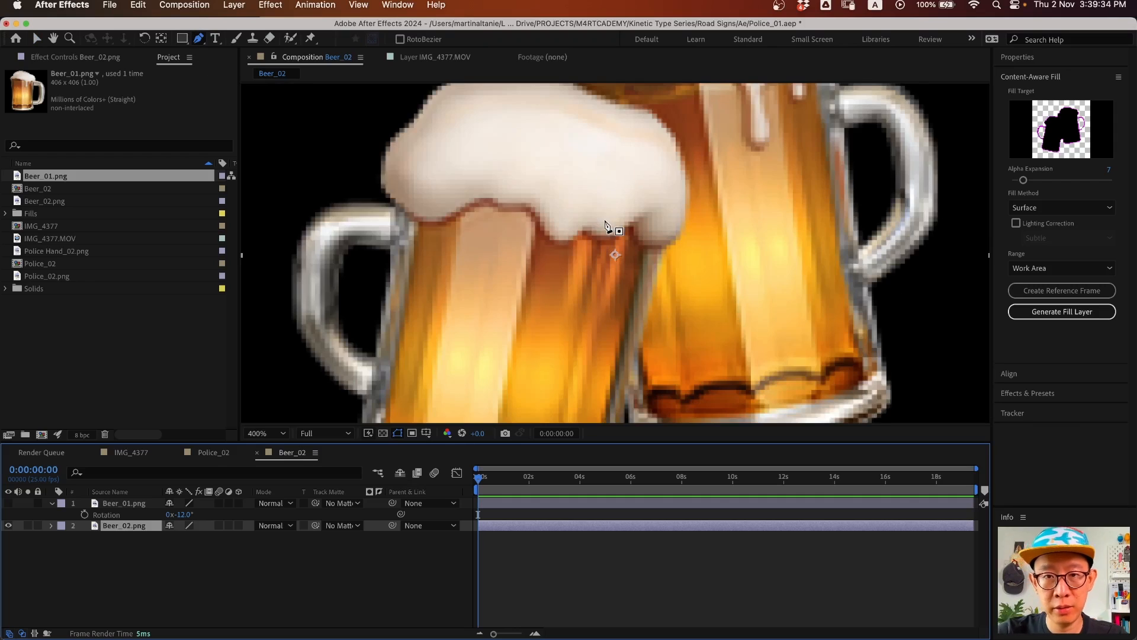
click(619, 349)
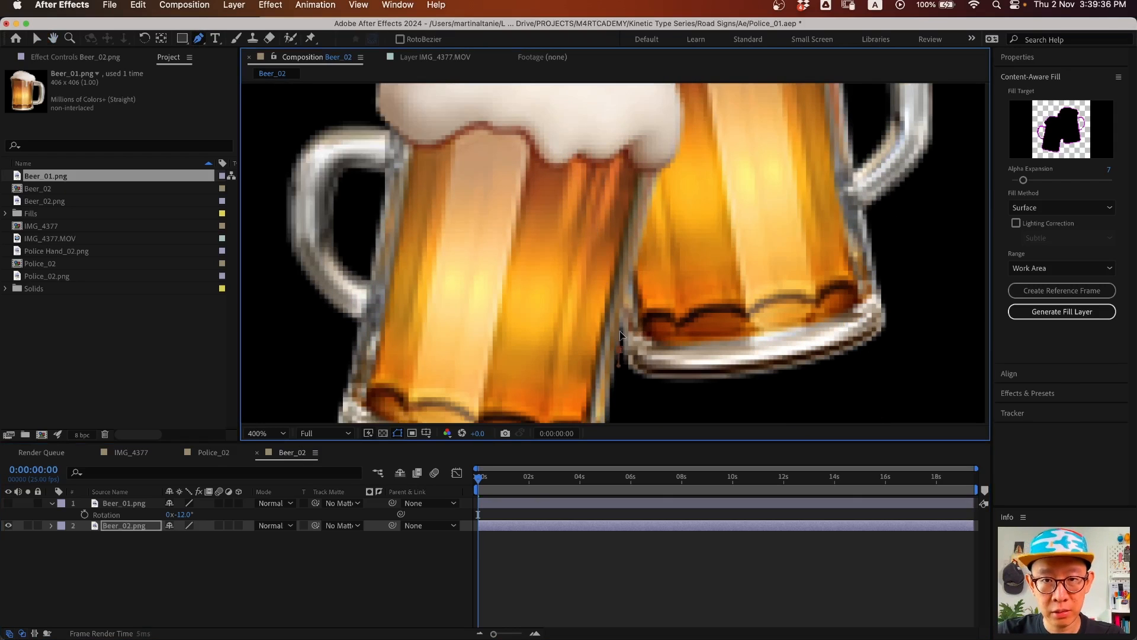
drag(657, 171, 667, 154)
scroll(662, 145, up, 5)
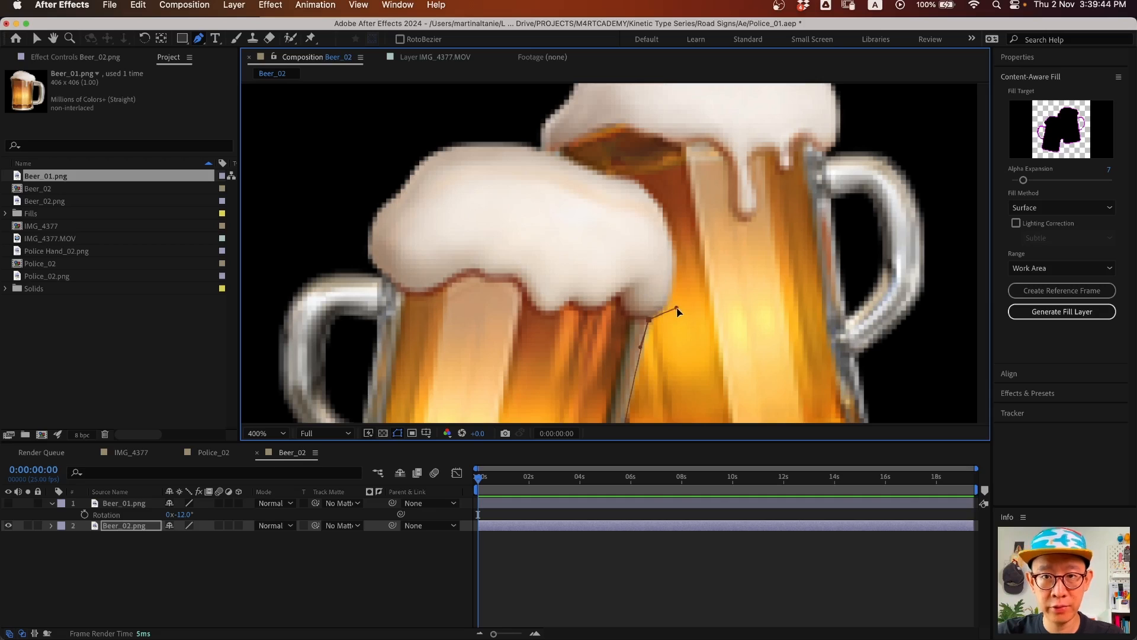
drag(669, 237, 667, 230)
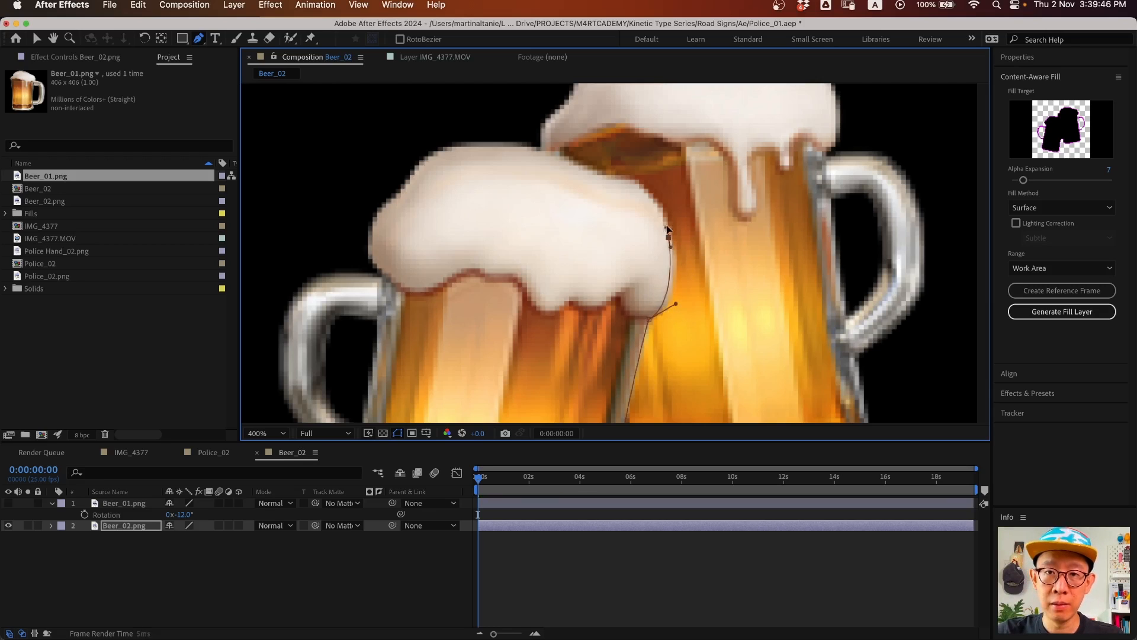
drag(635, 182, 584, 170)
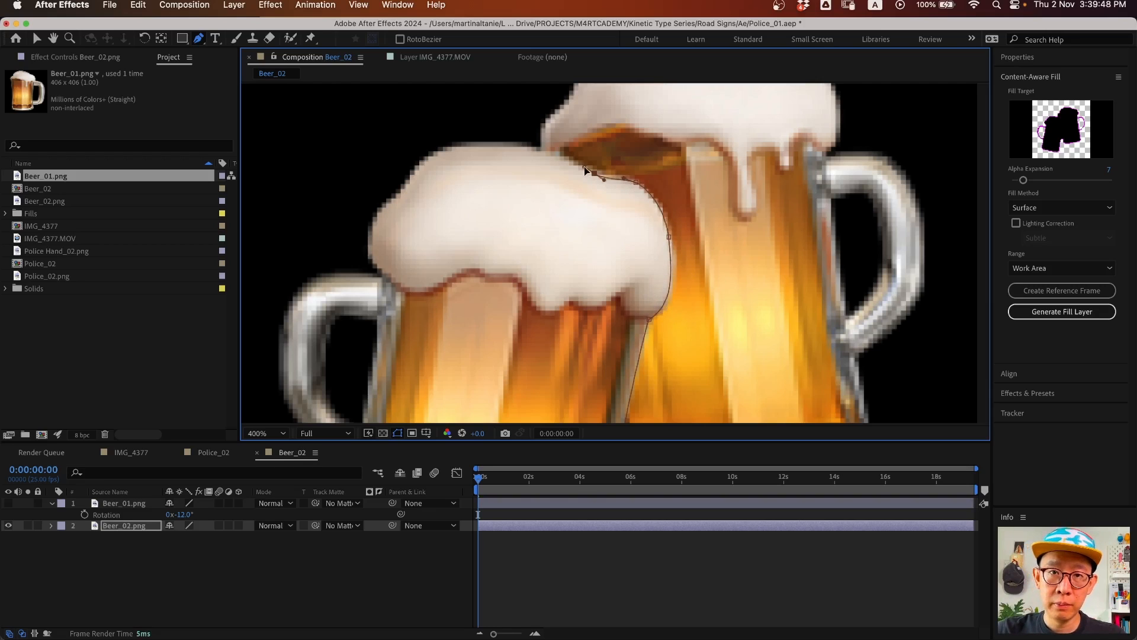
drag(533, 144, 508, 140)
drag(416, 135, 387, 141)
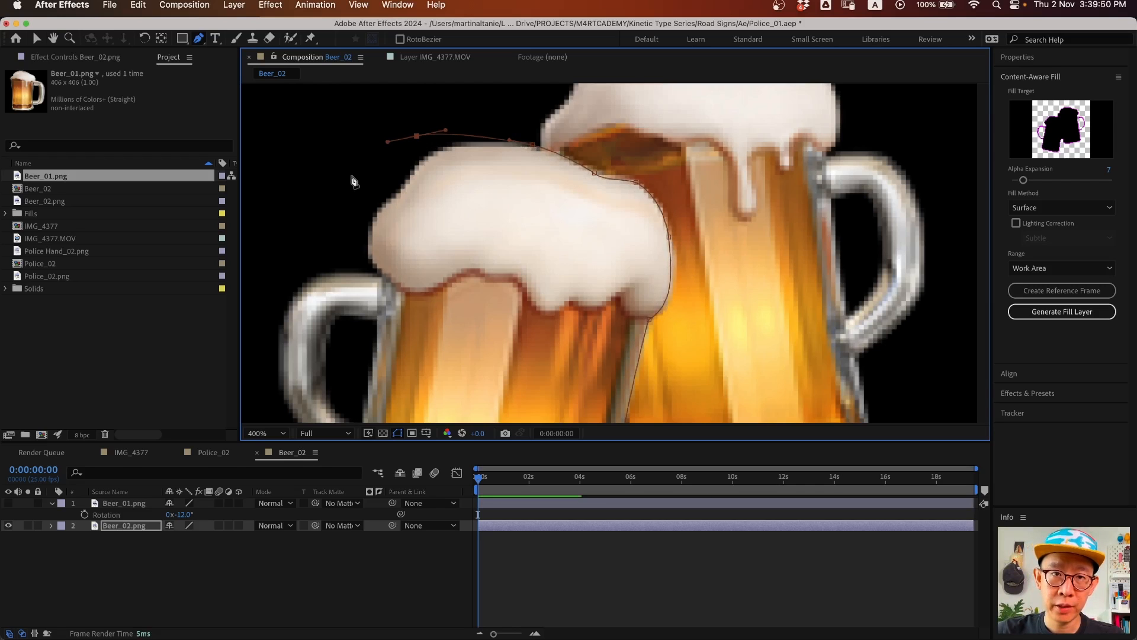
- Trace the mask around the mug's bottom, close it, and zoom back to 200%
drag(343, 188, 502, 163)
scroll(446, 196, down, 10)
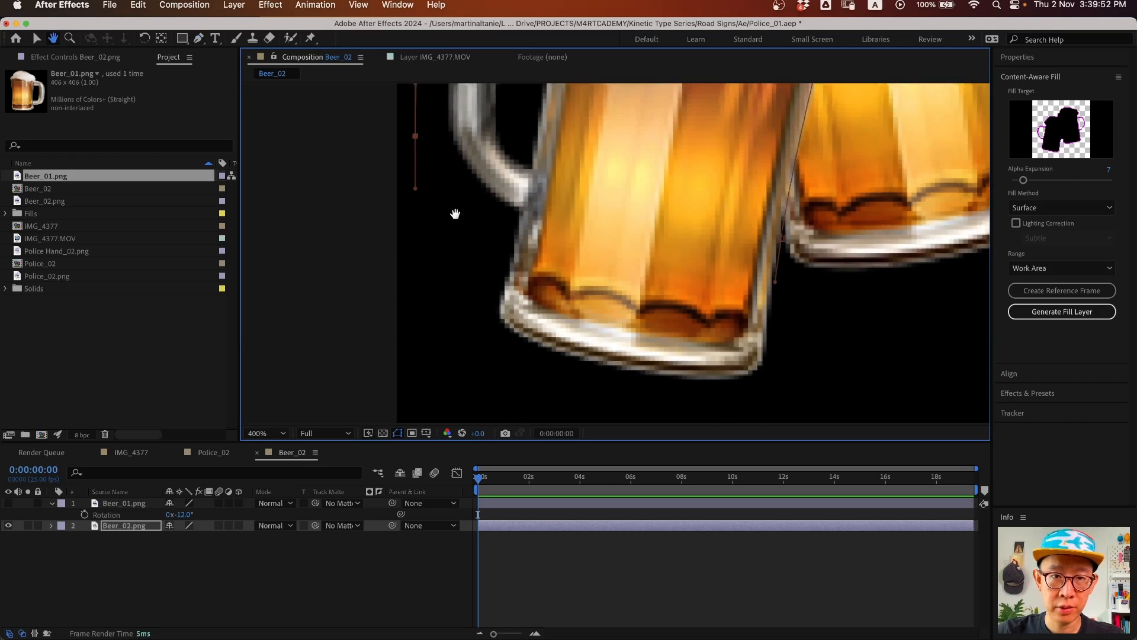
drag(507, 388, 548, 395)
drag(716, 404, 758, 398)
click(806, 360)
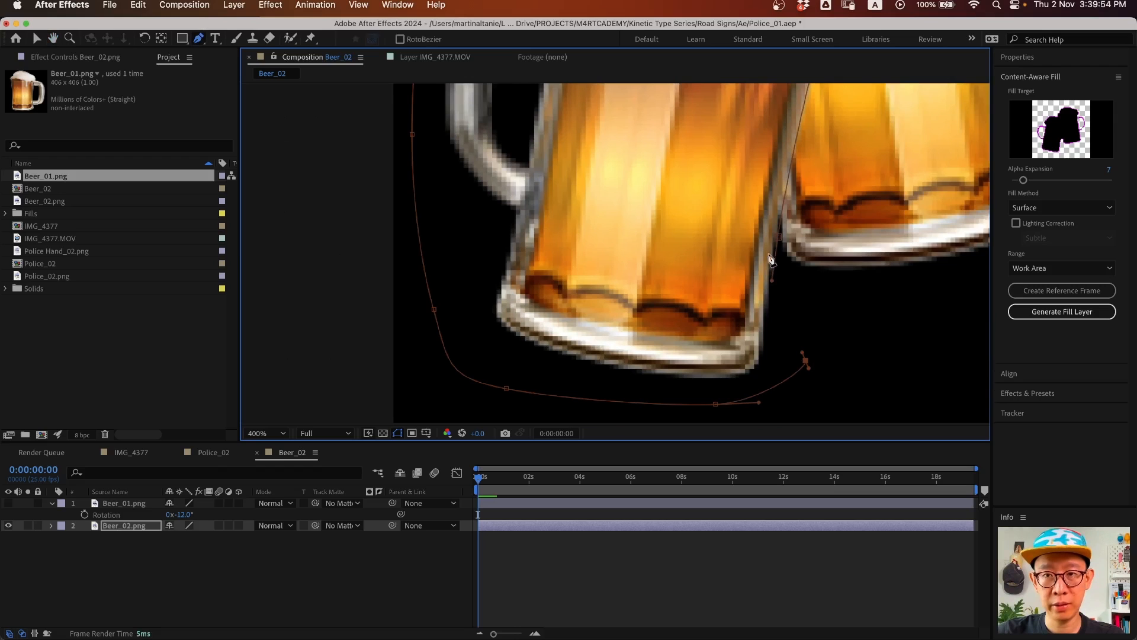
click(780, 238)
key(z)
alt+click(787, 233)
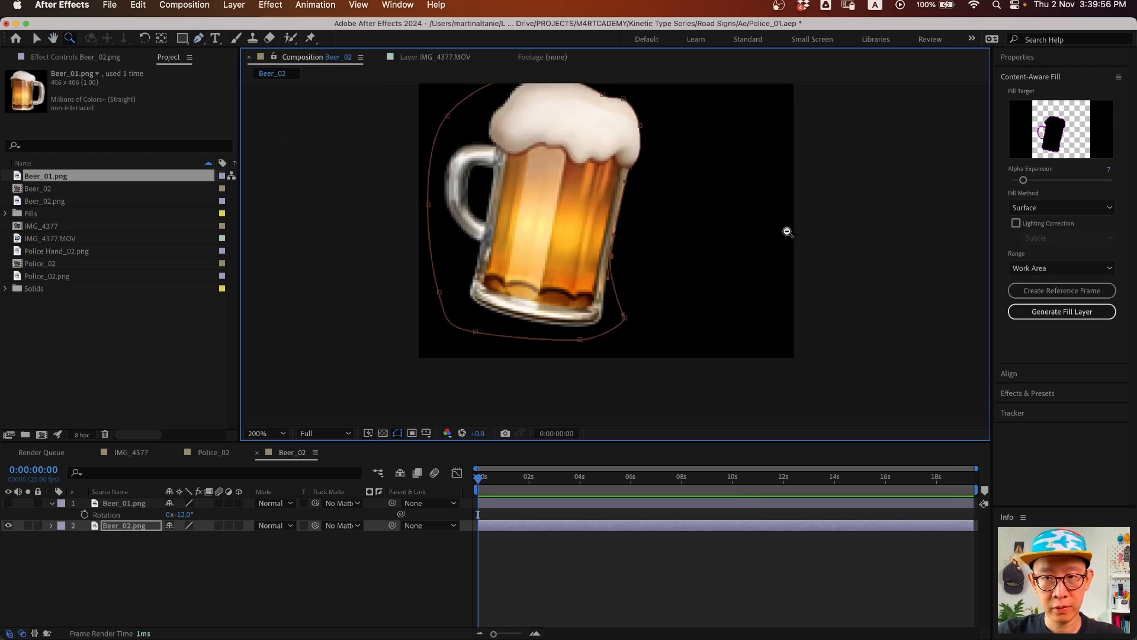
alt+click(786, 232)
click(505, 261)
- Set the Beer_02 mask feather to 1.0 pixel
click(124, 526)
key(f)
click(183, 547)
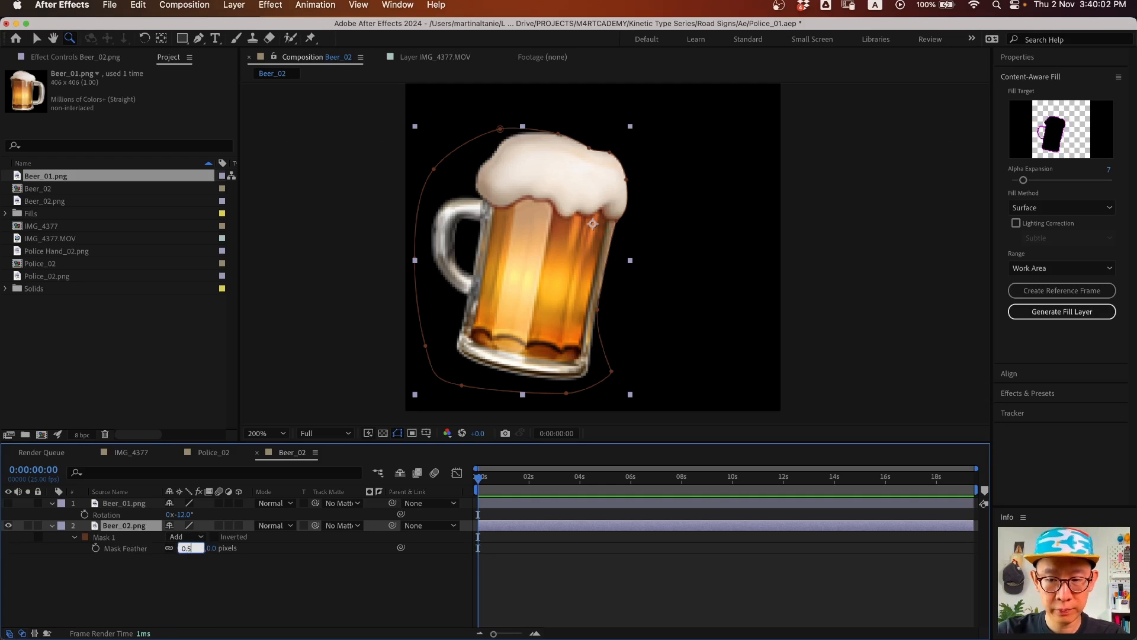
key(Return)
key(shift+super+a)
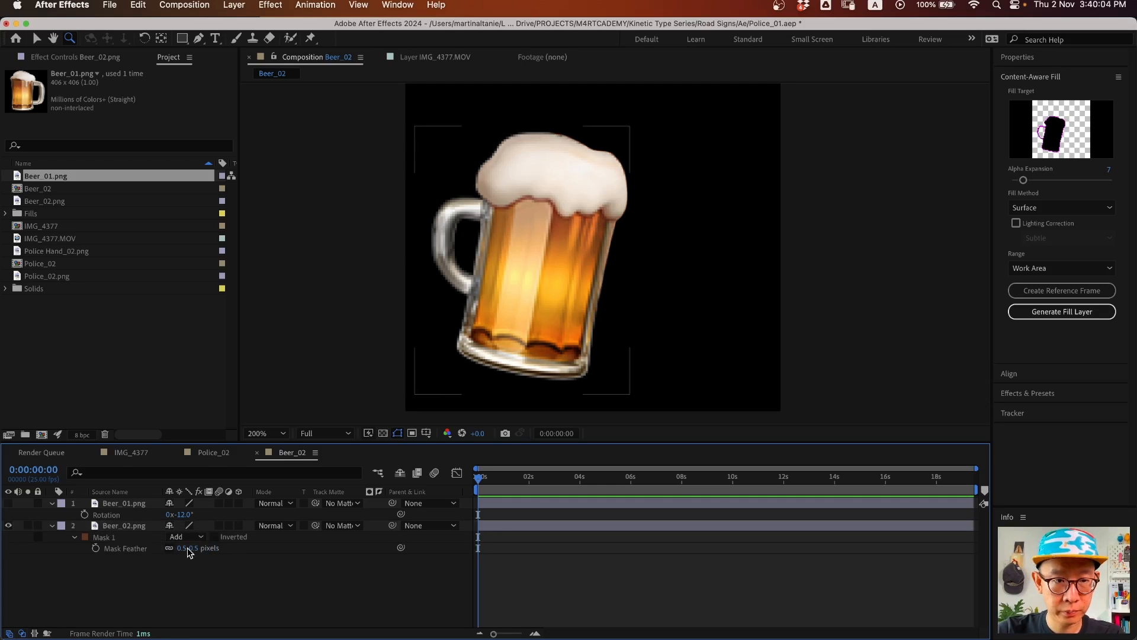
drag(185, 550, 191, 550)
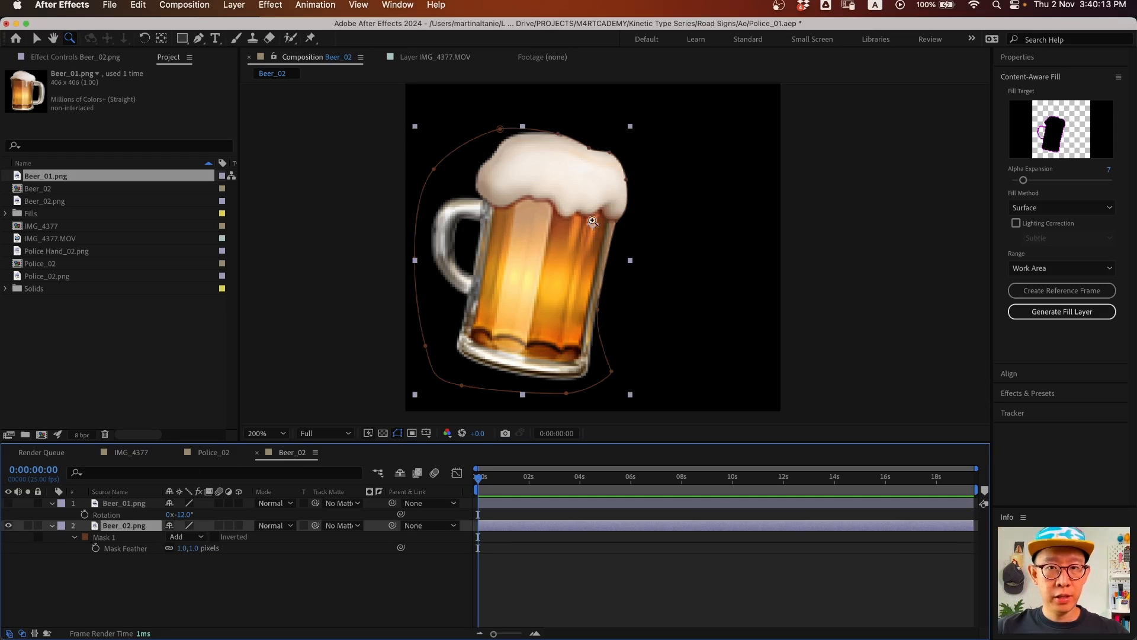
- Move Beer_02's anchor point into the mug handle and show the Beer_01 layer again
key(y)
drag(593, 225, 458, 242)
click(9, 503)
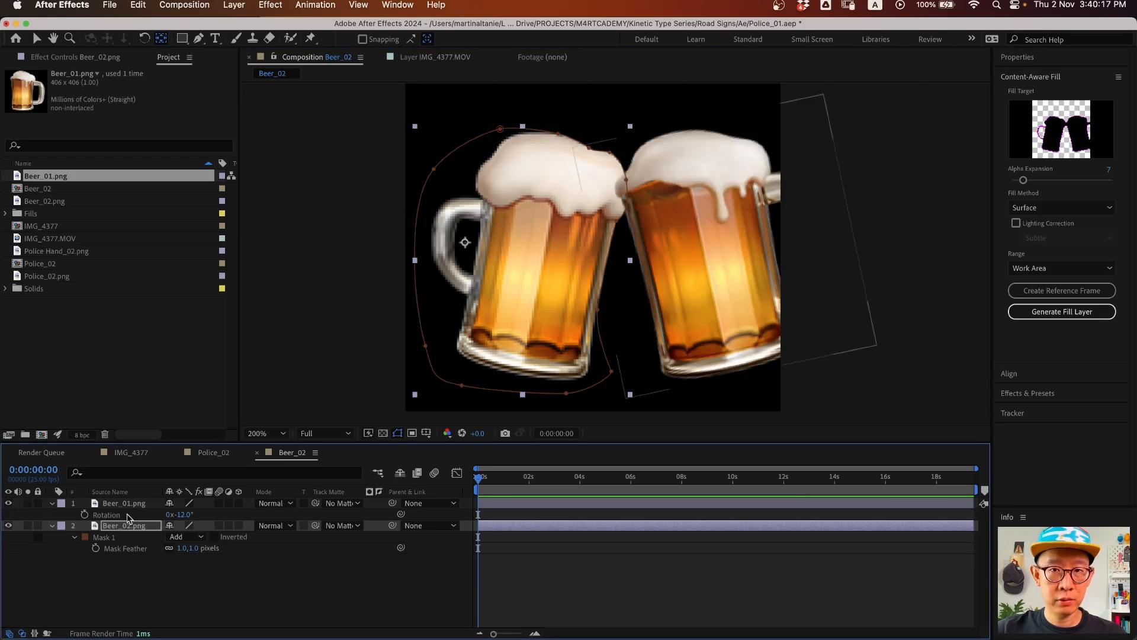
- Change the Beer_02 composition width to 700 px in Composition Settings
click(139, 504)
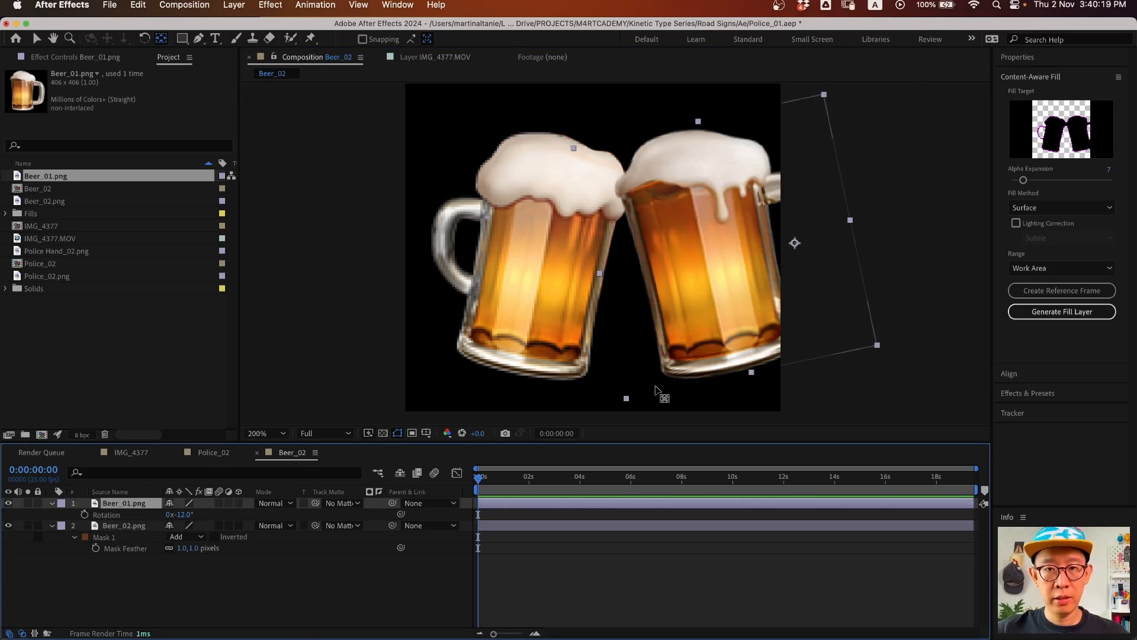
key(z)
alt+click(632, 226)
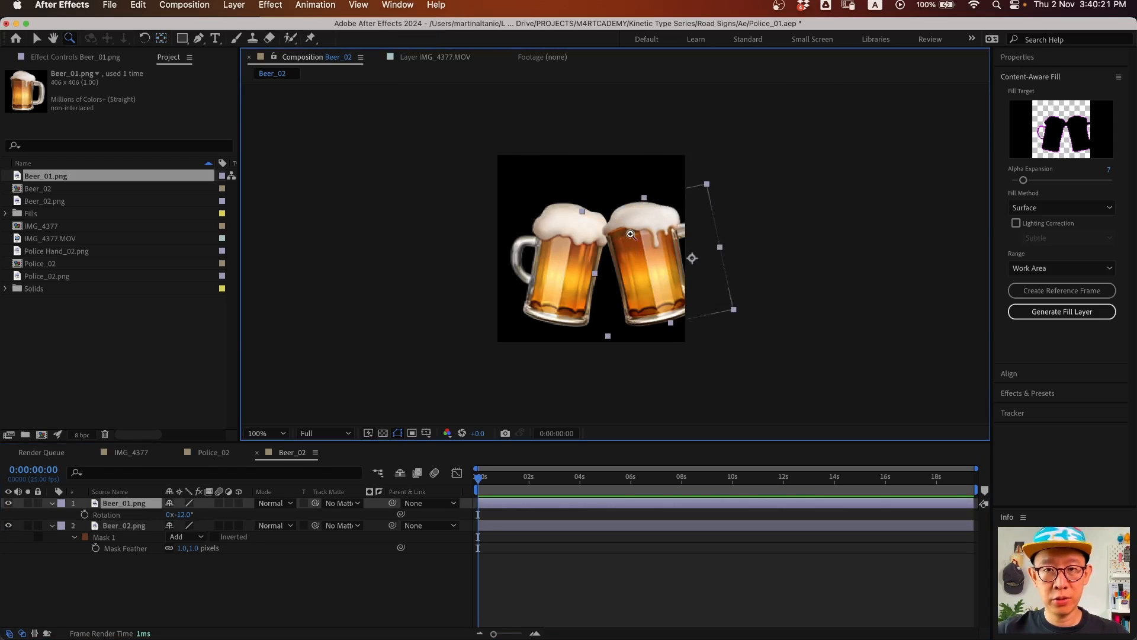
key(super+k)
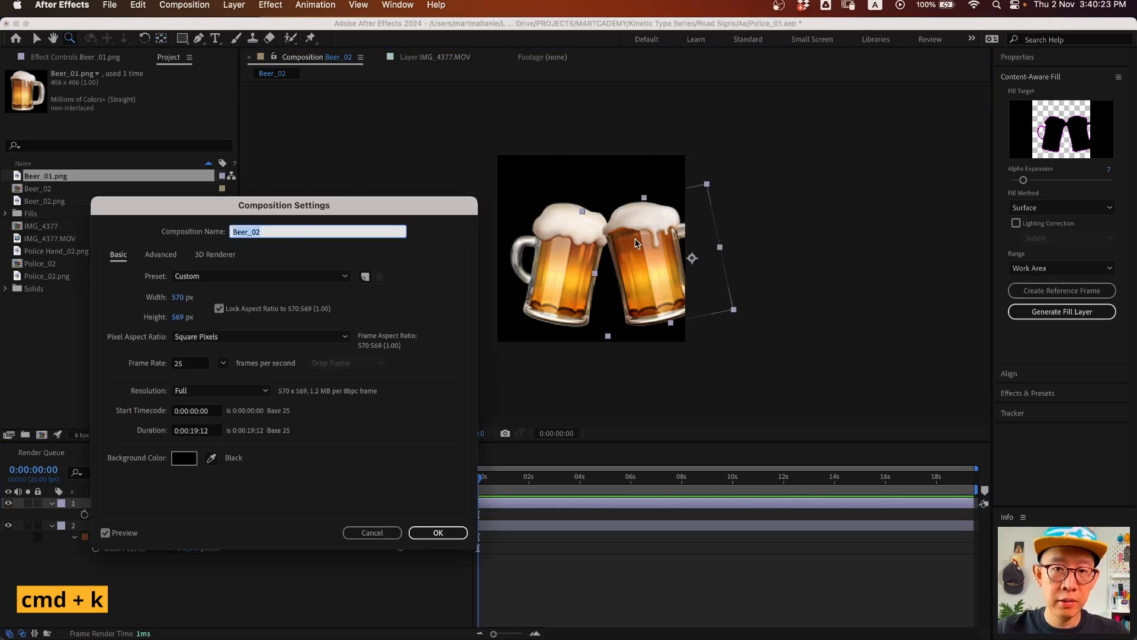
drag(342, 205, 371, 200)
drag(203, 294, 274, 292)
click(198, 288)
text(700)
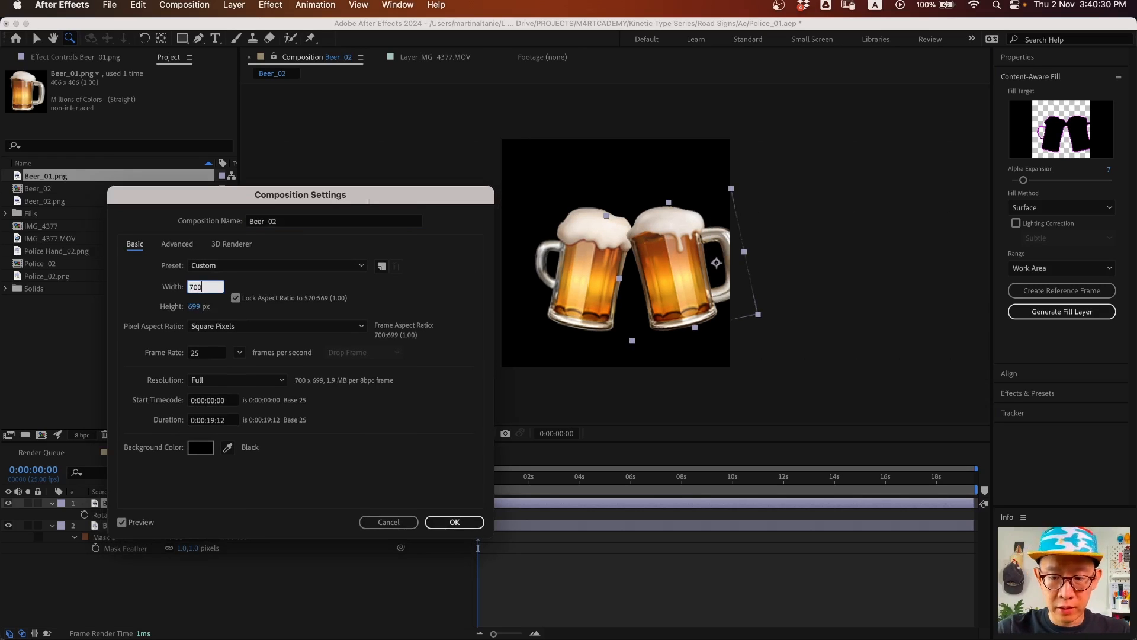
key(Return)
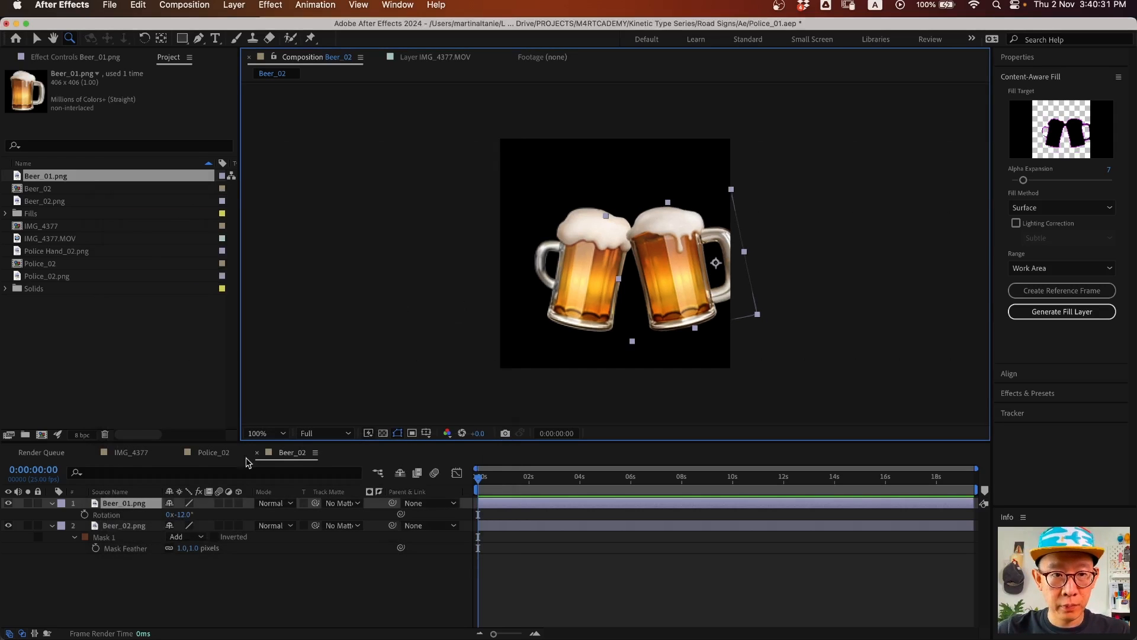
- Unlock the aspect ratio and resize the composition to 900 × 700 px
key(super+k)
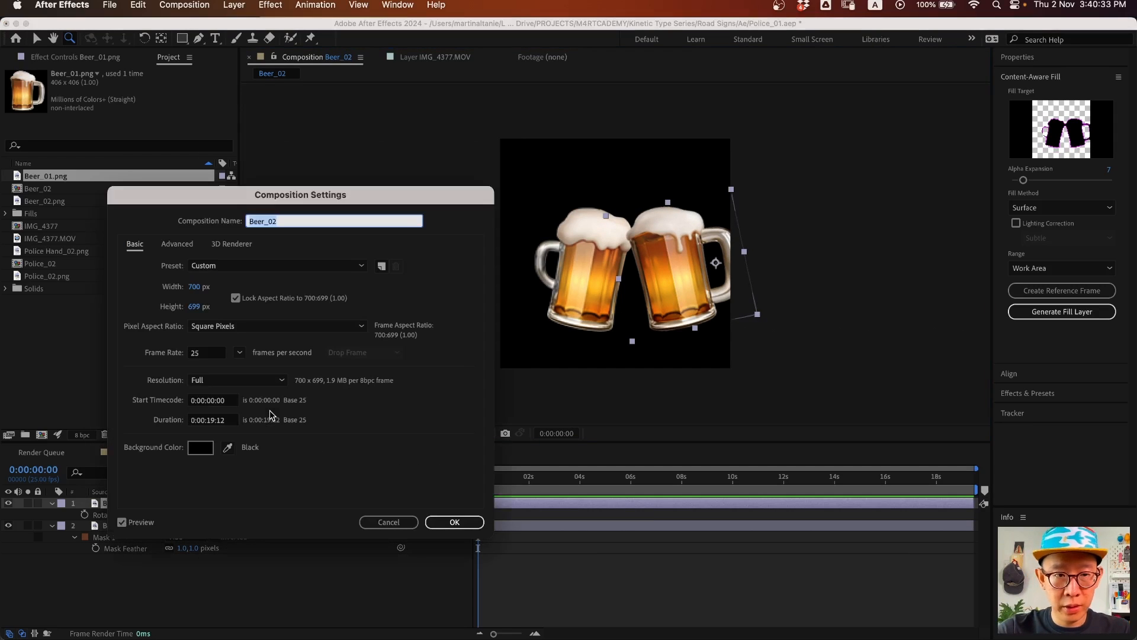
click(235, 298)
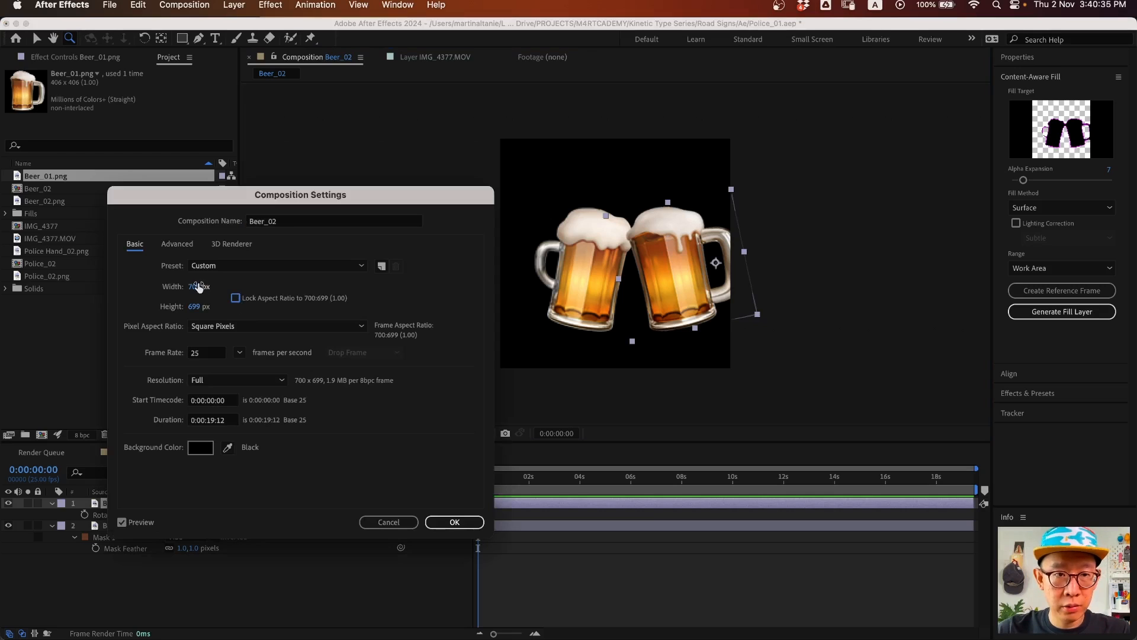
drag(257, 288, 234, 314)
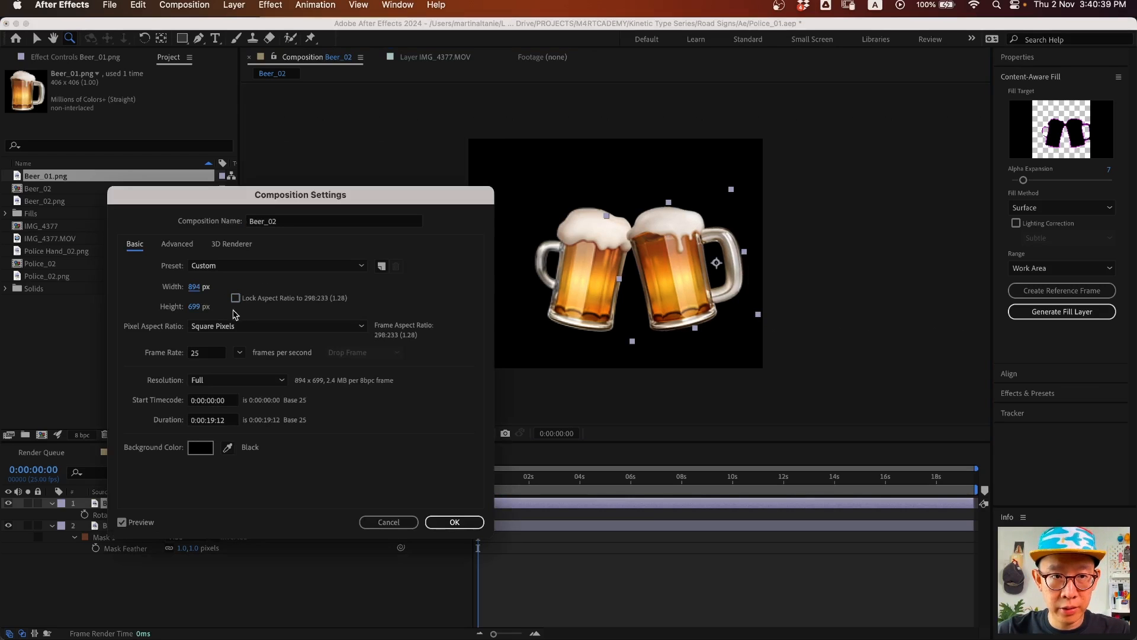
click(198, 288)
text(900)
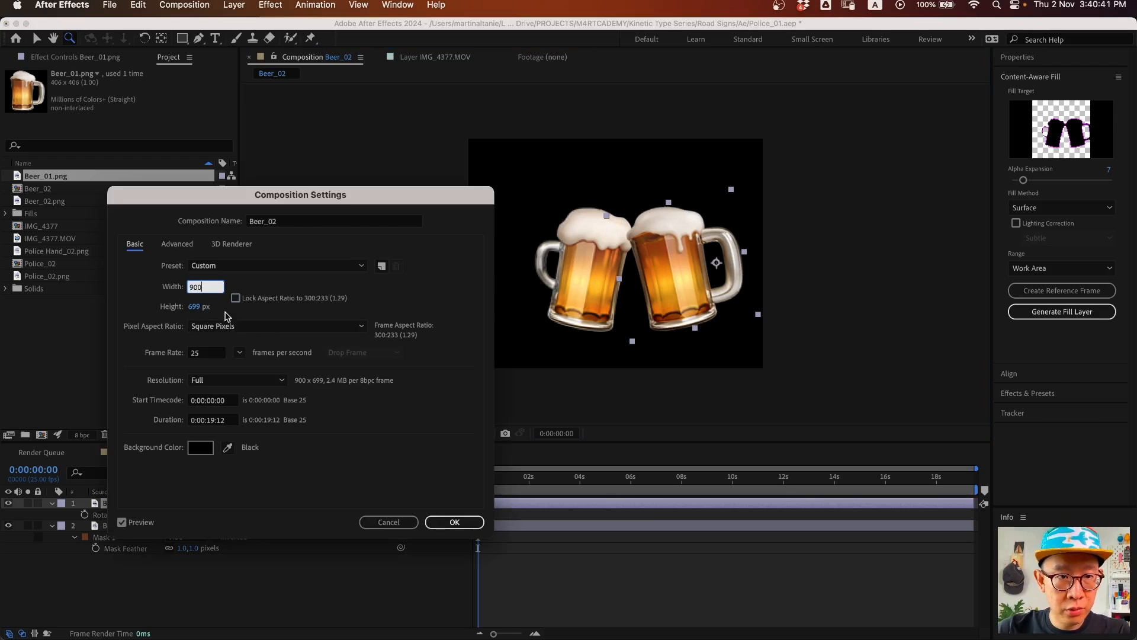
click(192, 307)
text(700)
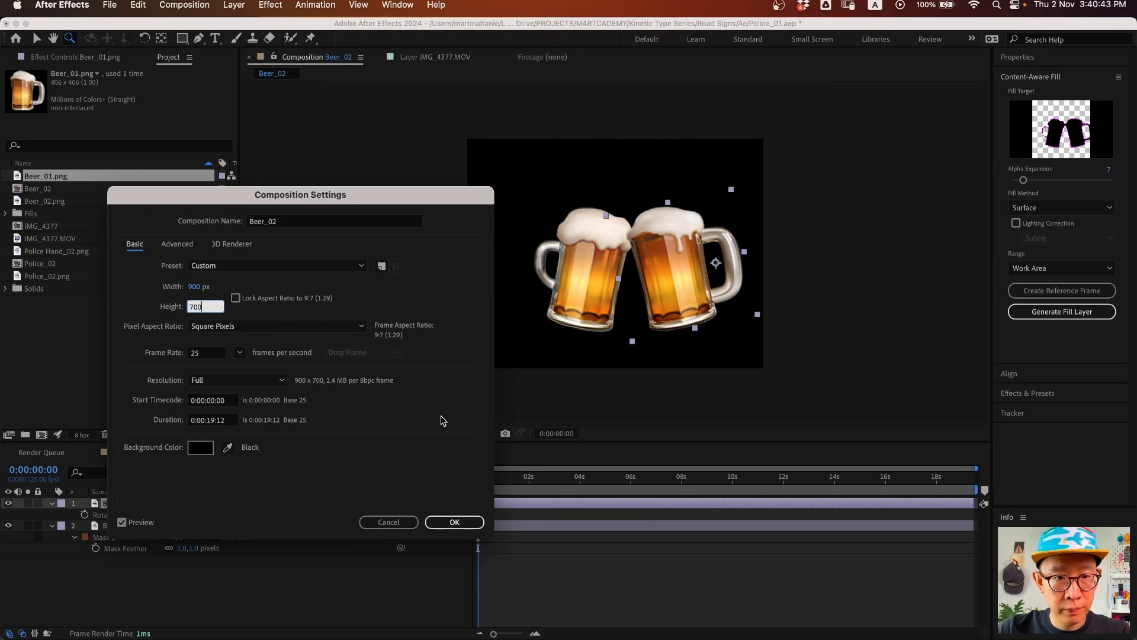
click(454, 522)
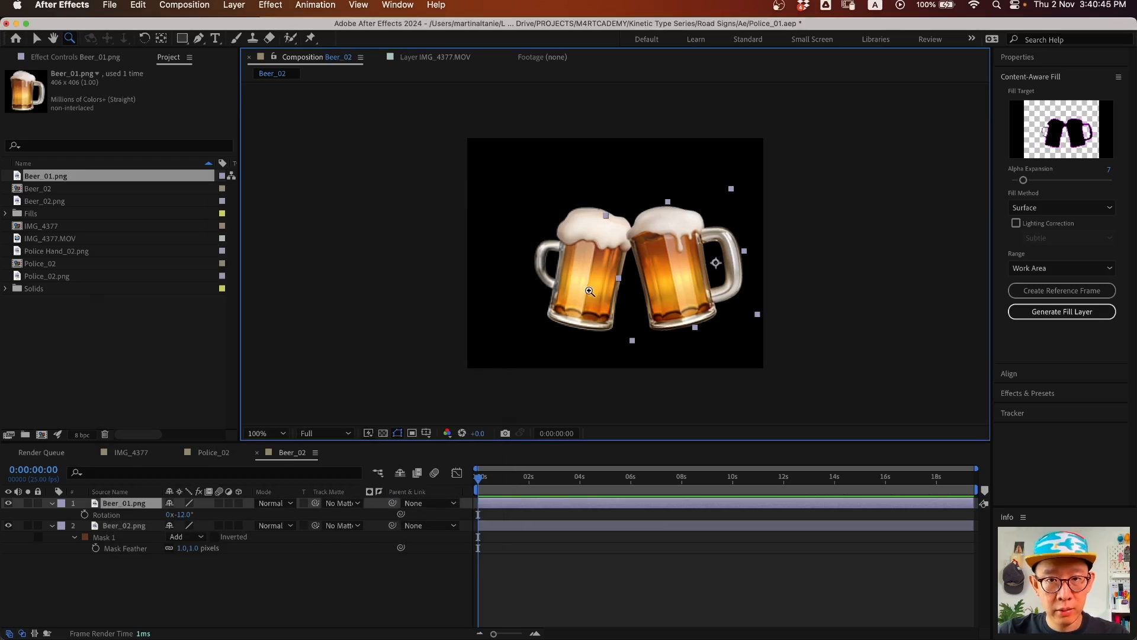
shift+click(129, 526)
- Reposition both mugs together and show their Position and Rotation properties
key(v)
drag(696, 275, 675, 263)
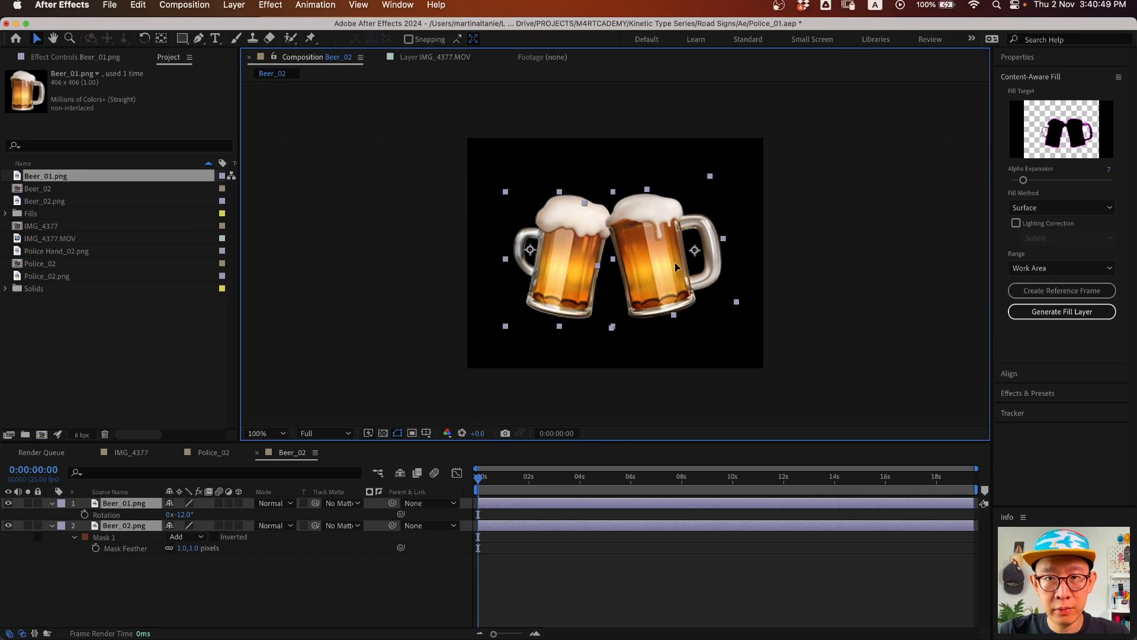
drag(675, 262, 677, 264)
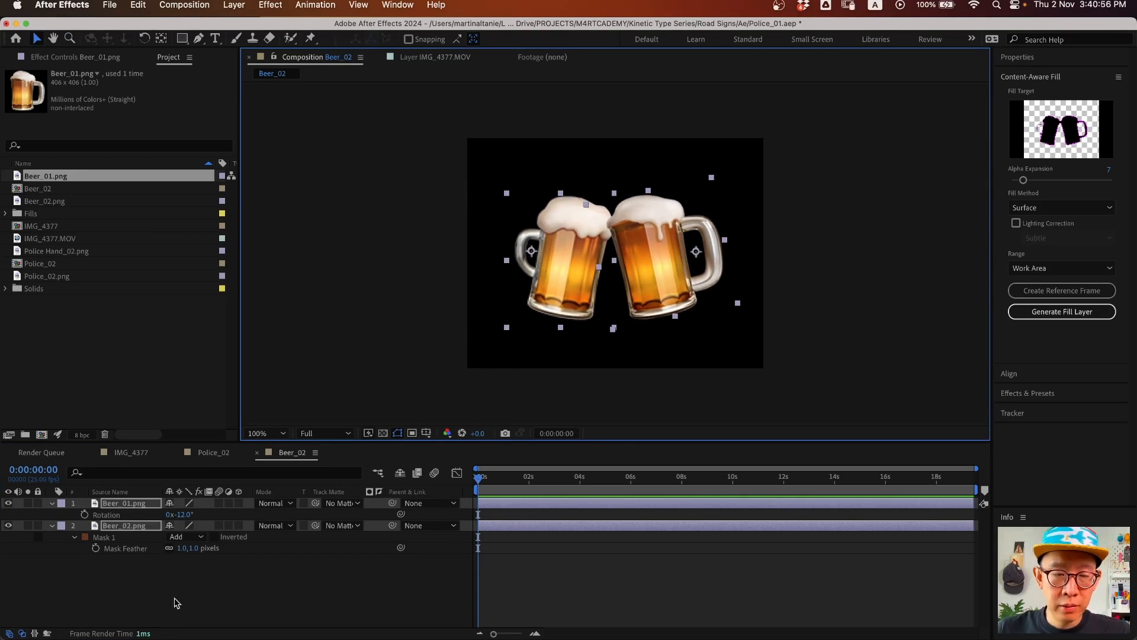
click(163, 596)
drag(119, 583, 146, 505)
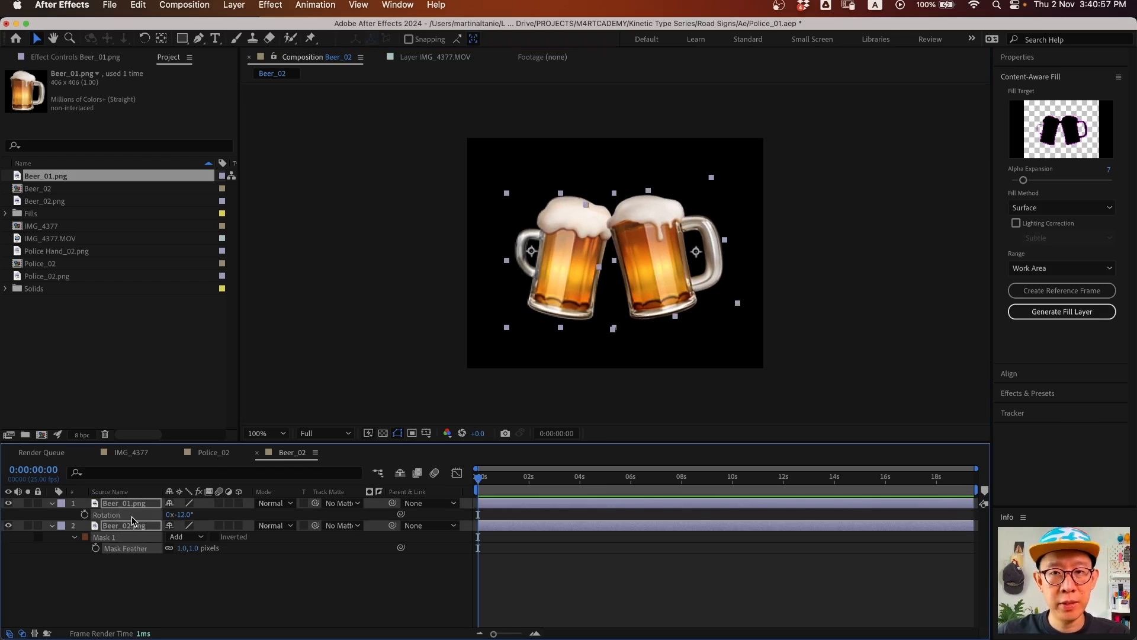
key(p)
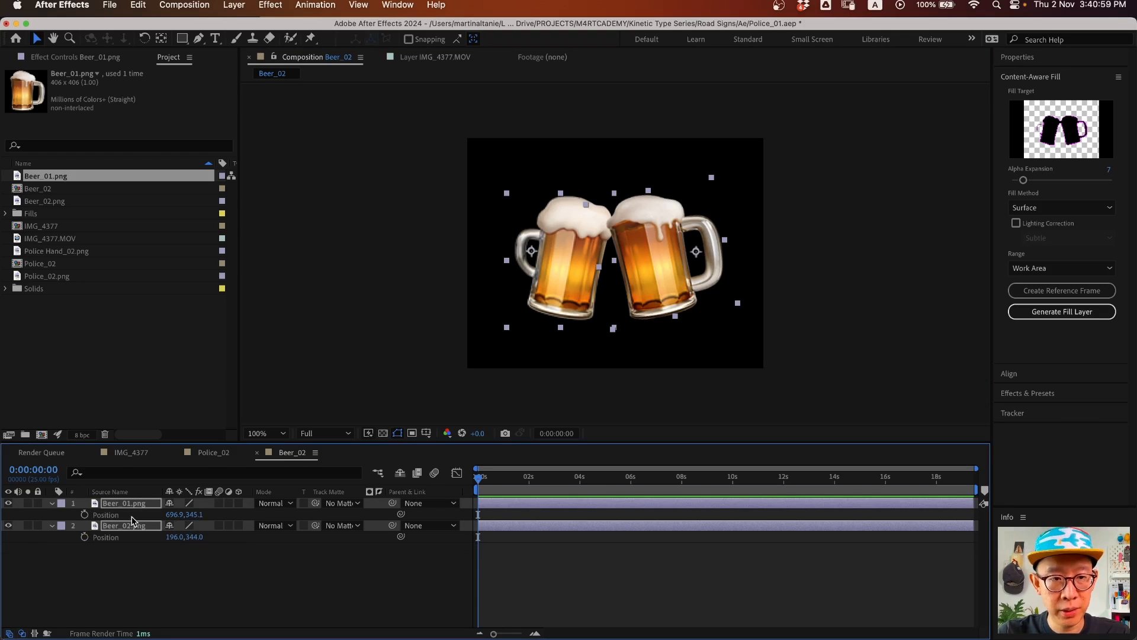
key(shift+r)
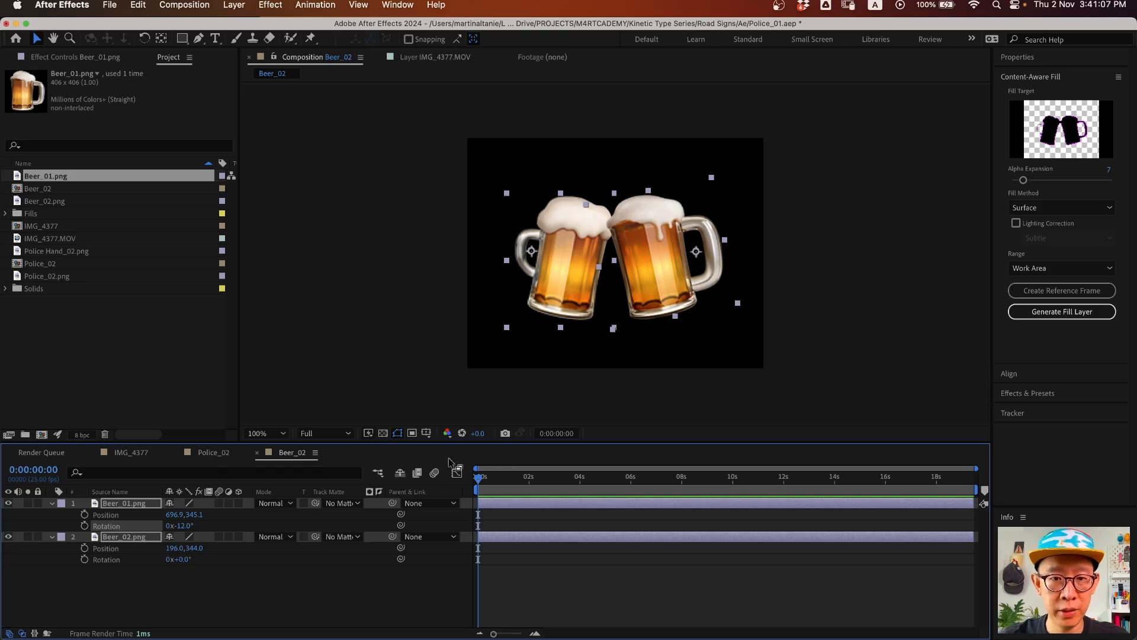
- Bring the mugs into clinking contact and keyframe both positions at 15f
click(196, 598)
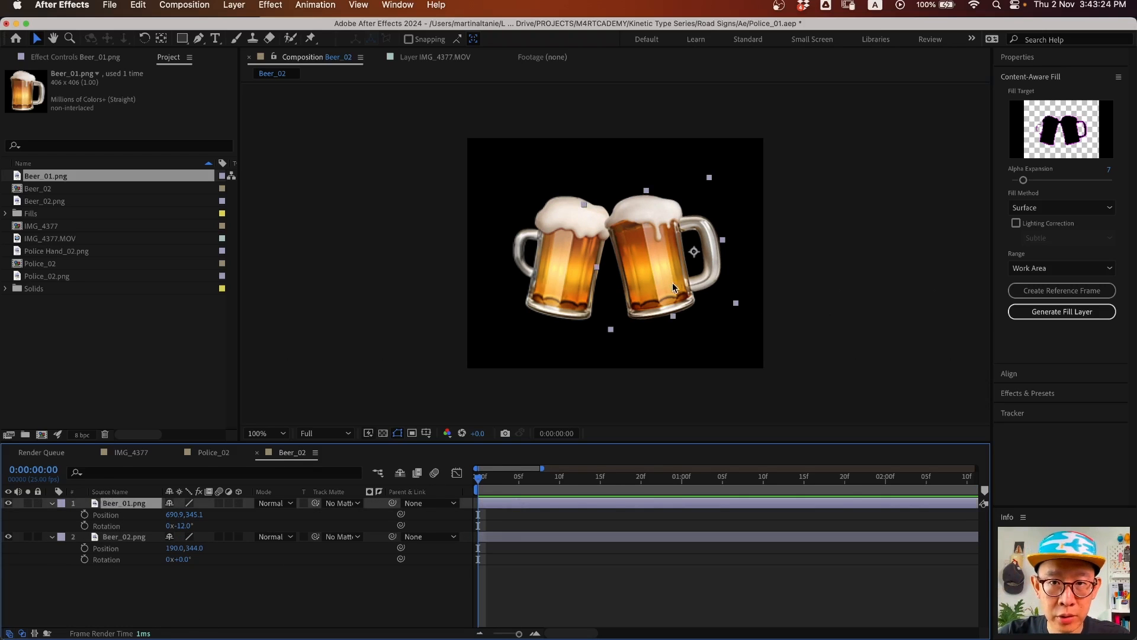
drag(673, 287, 666, 287)
drag(561, 288, 584, 283)
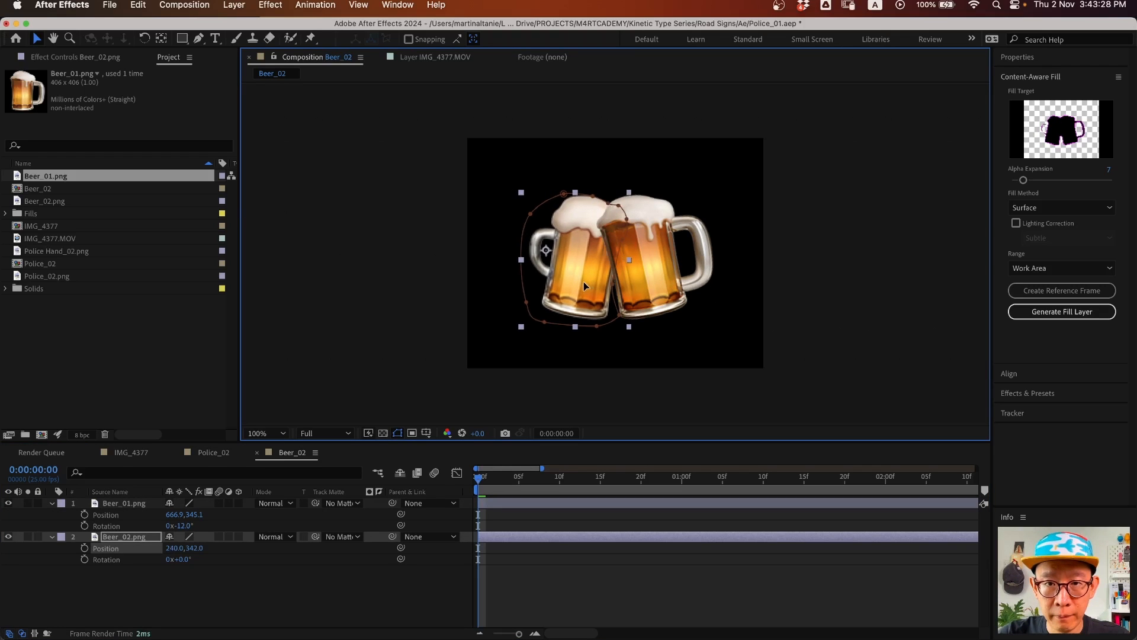
click(85, 514)
click(84, 548)
drag(499, 514, 601, 517)
drag(501, 478, 414, 610)
- At frame 0, spread the mugs further apart so they move toward each other
click(414, 609)
drag(623, 299, 689, 290)
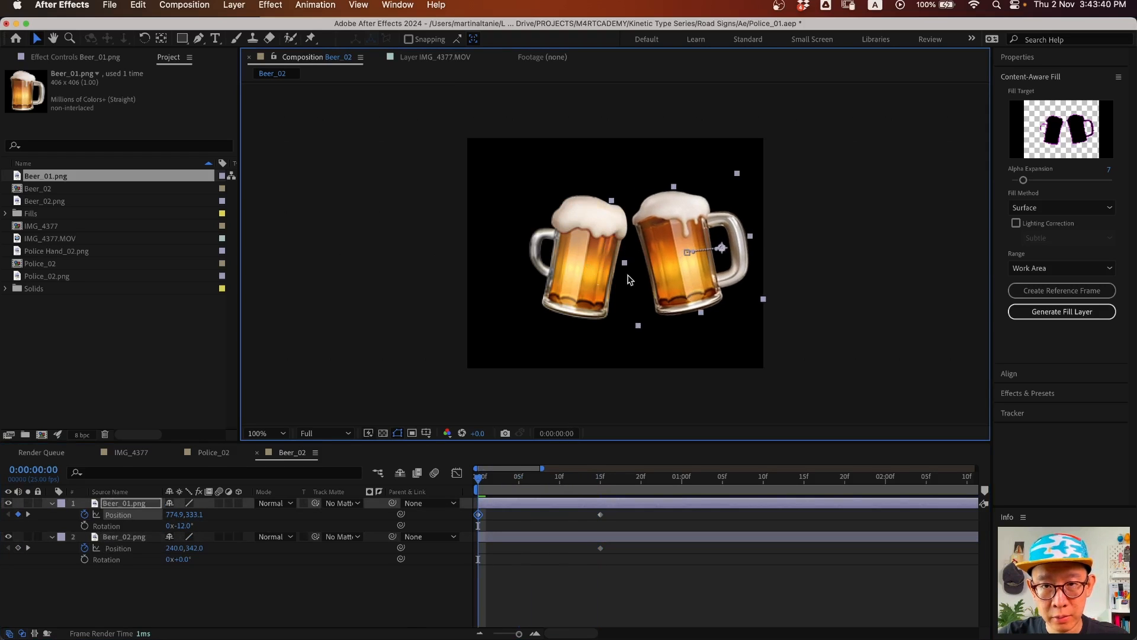
drag(561, 284, 525, 279)
drag(478, 477, 722, 489)
- Copy each mug's starting position keyframe to 1:05 so they separate again, then preview
click(479, 514)
key(super+c)
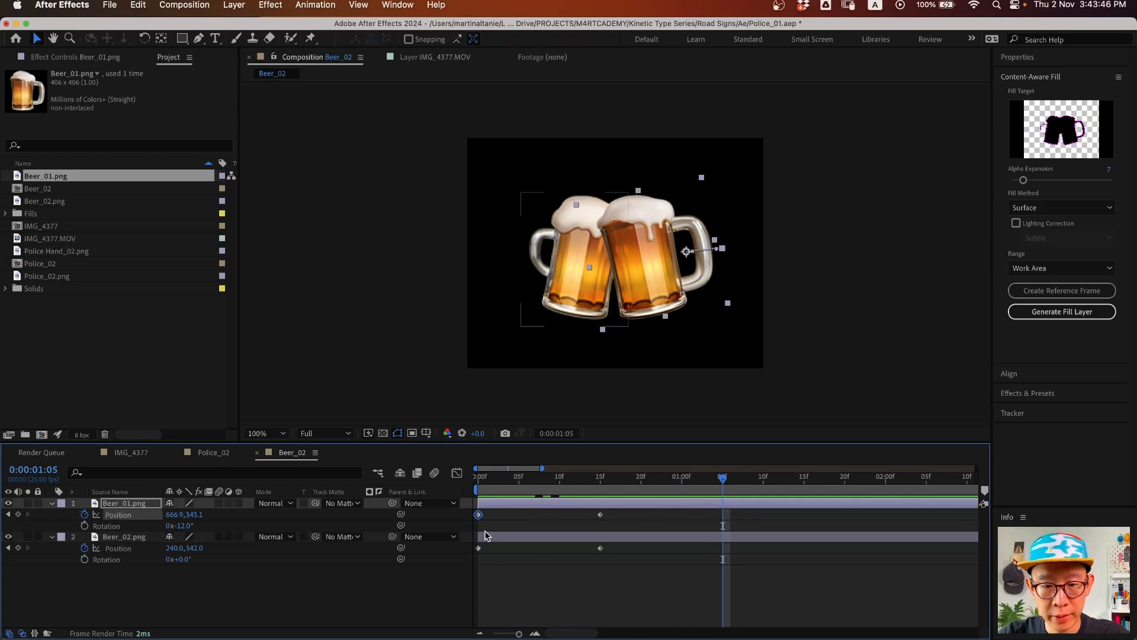
key(super+v)
click(479, 548)
key(super+c)
key(super+v)
drag(522, 485, 445, 486)
key(space)
- Easy Ease all position keyframes and retime them to clink at 10f and part by 20f
drag(754, 512, 463, 566)
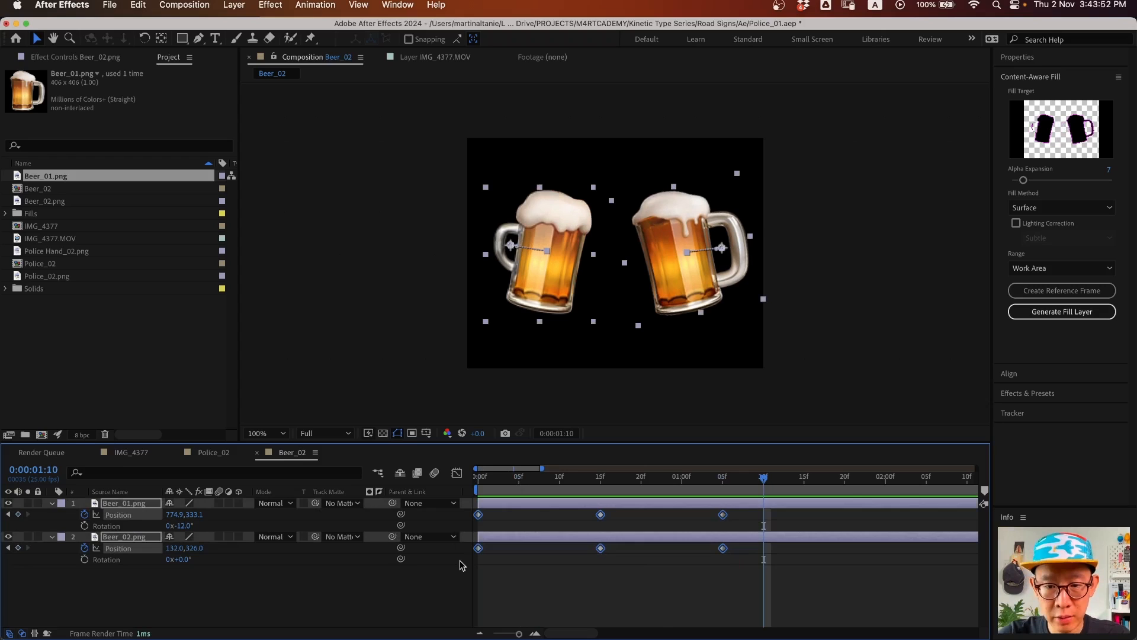
key(F9)
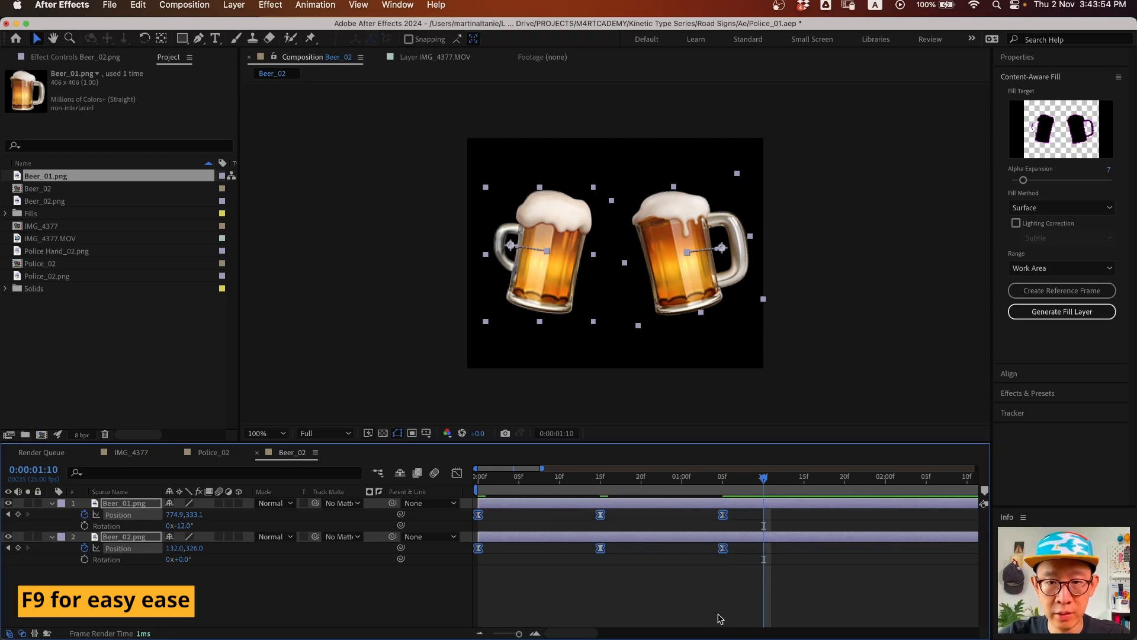
click(455, 473)
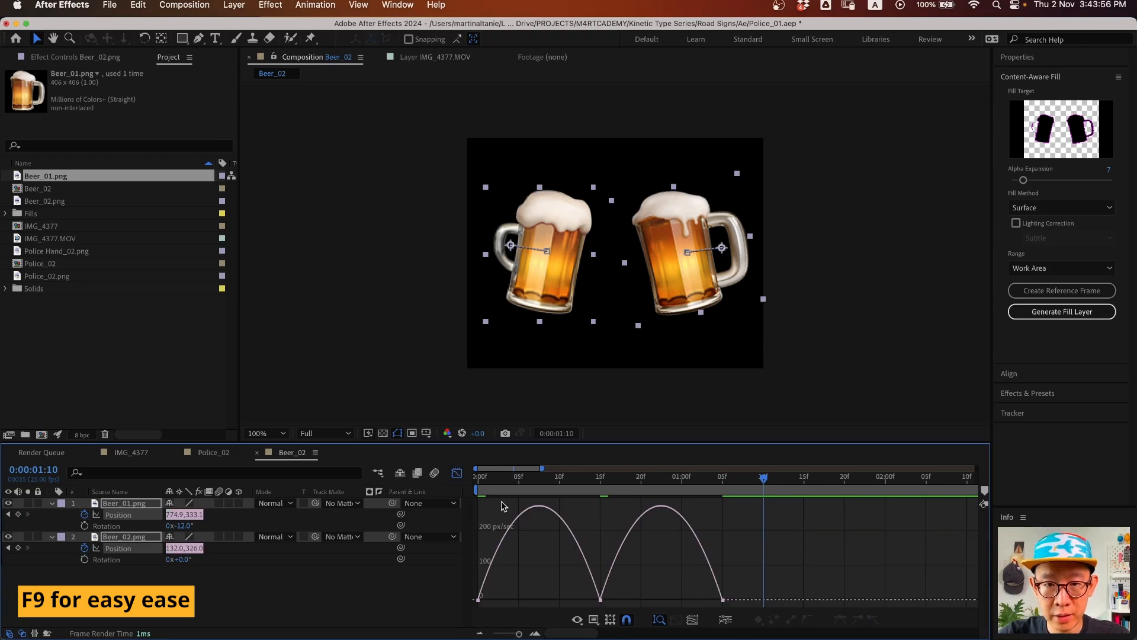
click(457, 473)
drag(750, 509, 627, 563)
drag(601, 515, 560, 515)
drag(641, 510, 699, 556)
drag(682, 514, 641, 515)
key(space)
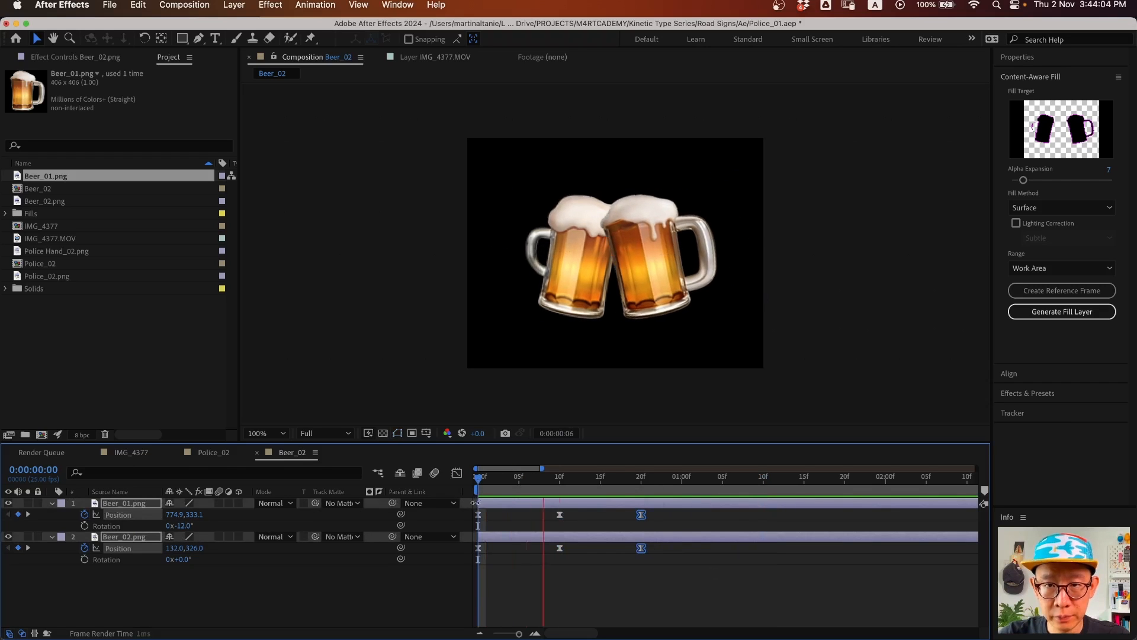
- Key Rotation on both mugs at 10f and tilt them outward at frame 0
click(609, 602)
drag(522, 478, 431, 493)
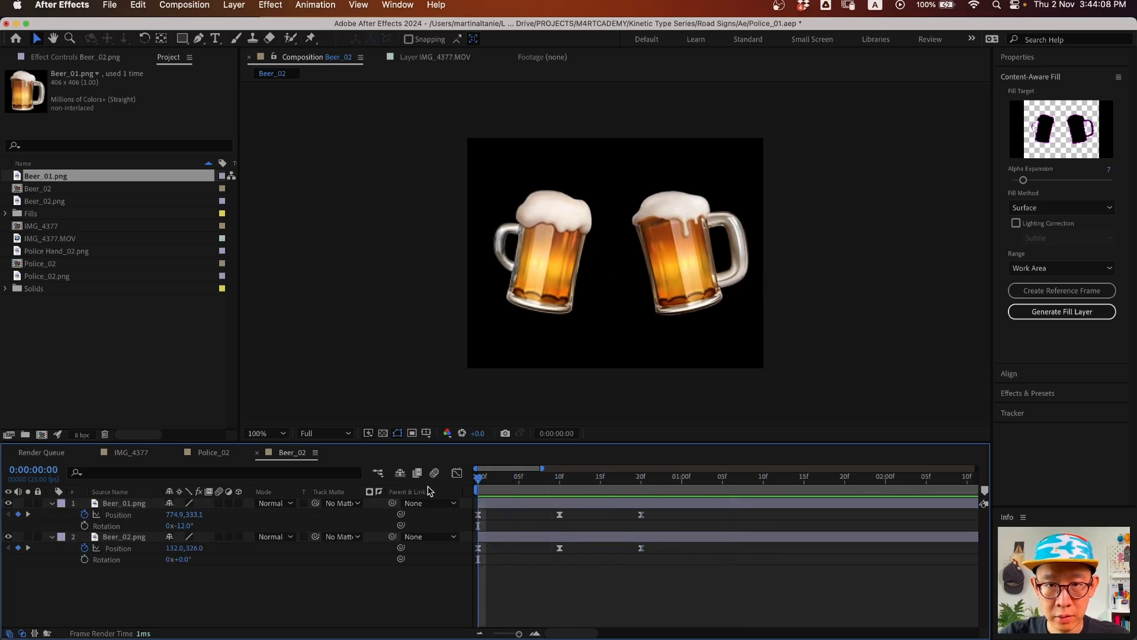
click(84, 526)
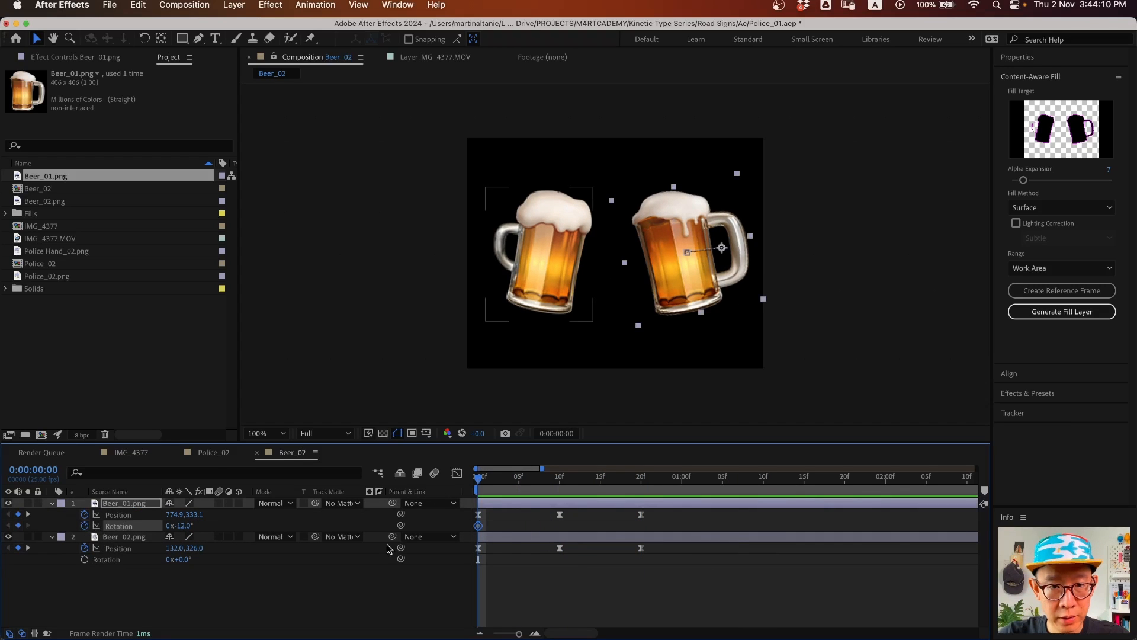
drag(478, 526, 560, 530)
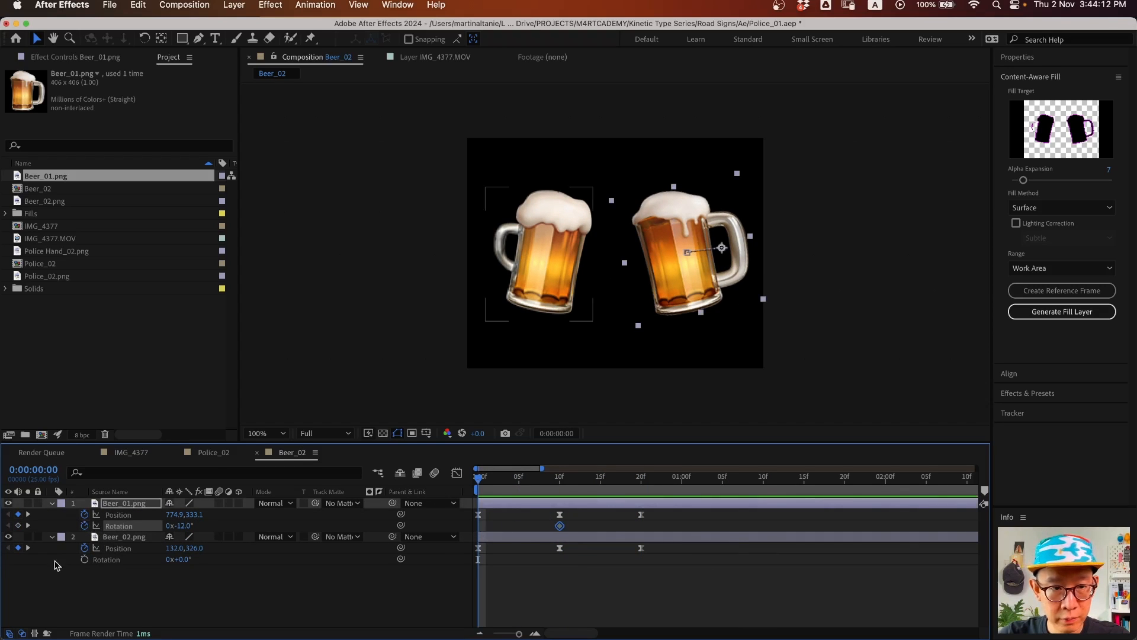
click(84, 559)
drag(479, 559, 560, 560)
drag(185, 526, 193, 559)
- Copy each mug's starting rotation keyframe to 20f so they return upright
drag(481, 478, 641, 494)
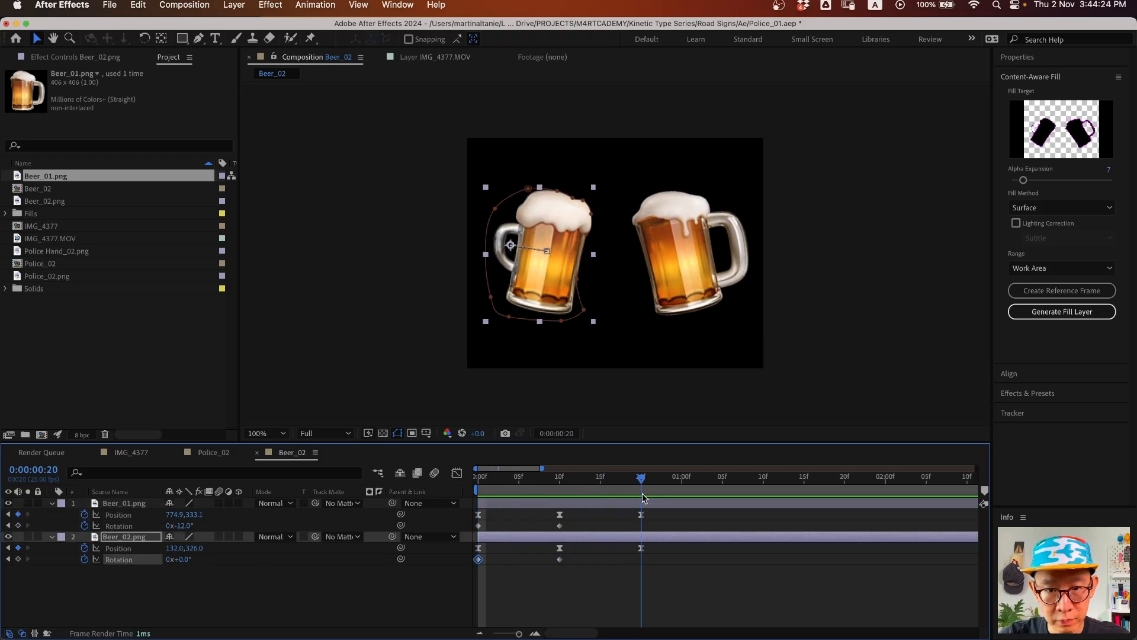
drag(494, 525, 455, 567)
click(493, 531)
key(super+c)
key(super+v)
key(super+c)
key(super+v)
- Preview the clink at 10f, then Easy Ease all six rotation keyframes with F9
key(Home)
key(space)
key(space)
drag(532, 481, 486, 496)
drag(483, 497, 472, 536)
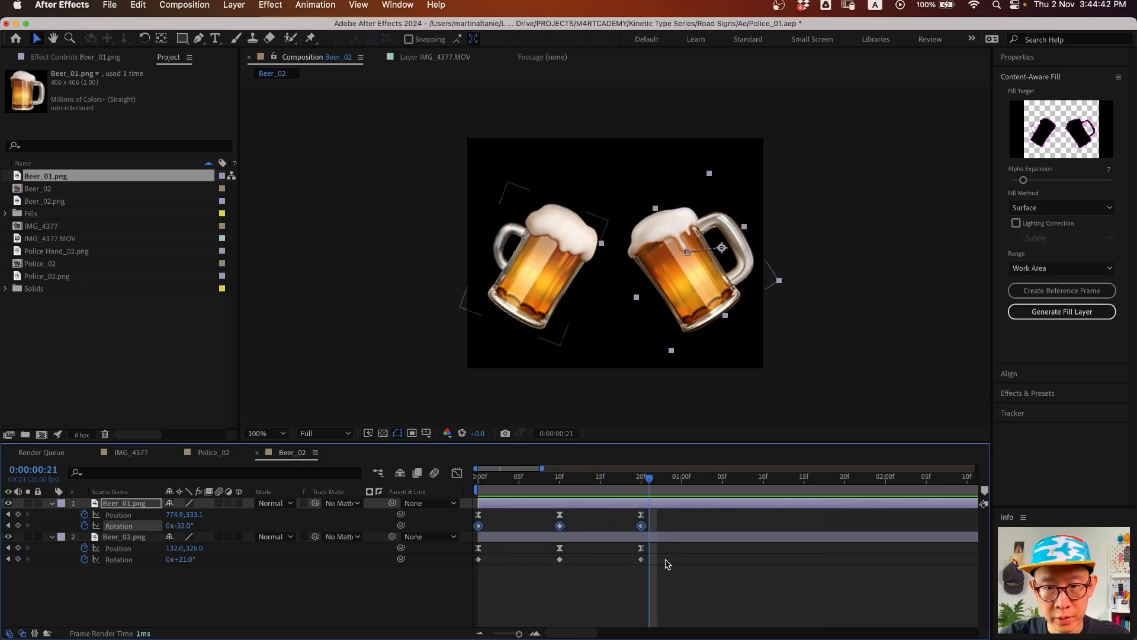
drag(667, 558, 454, 573)
key(F9)
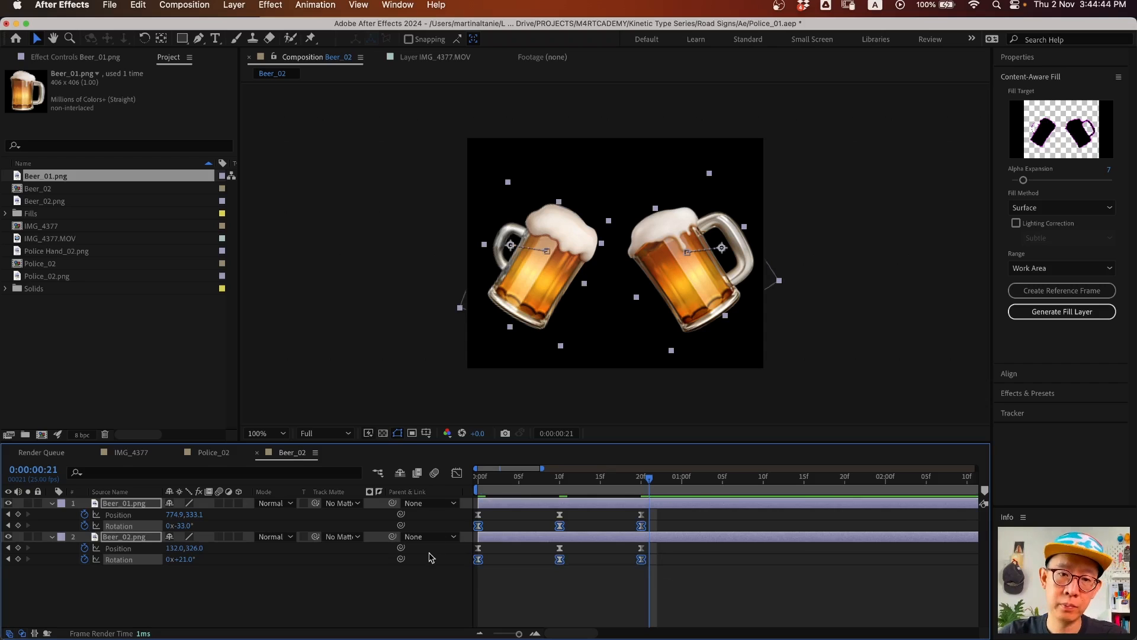
click(413, 602)
drag(529, 482, 443, 479)
- Select both mugs' keyframes and show their speed curves in the Graph Editor
key(space)
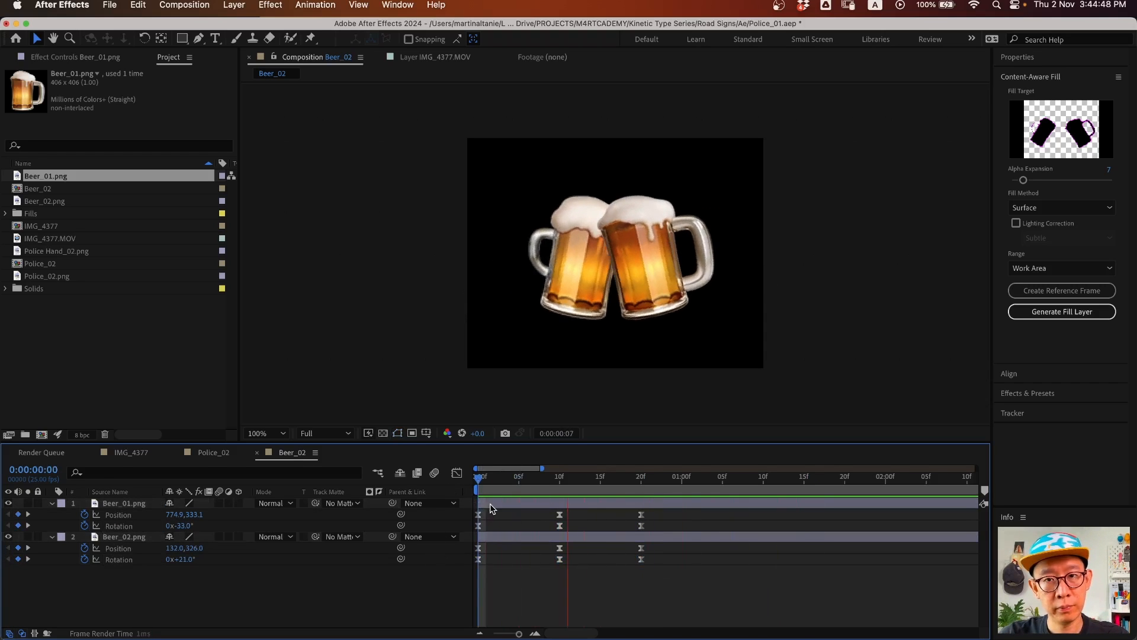
key(space)
drag(673, 513, 471, 566)
click(474, 587)
click(457, 472)
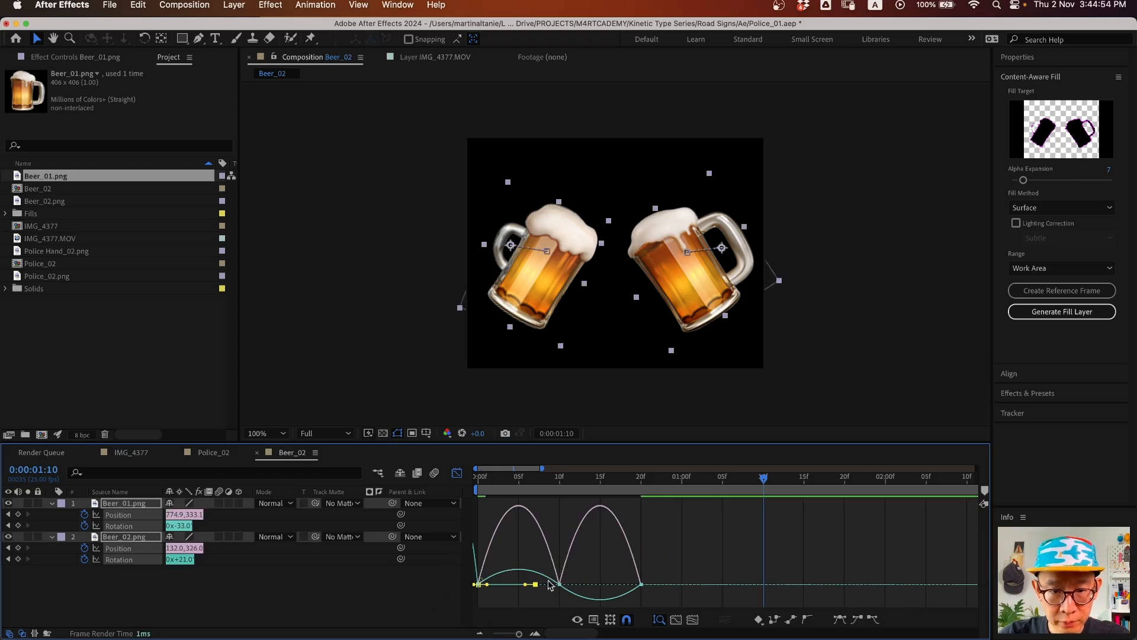
drag(582, 564, 654, 595)
click(663, 581)
key(super+z)
- Raise the ease influence to about 79% and preview the sharper swing into the clink
drag(557, 585, 524, 589)
key(space)
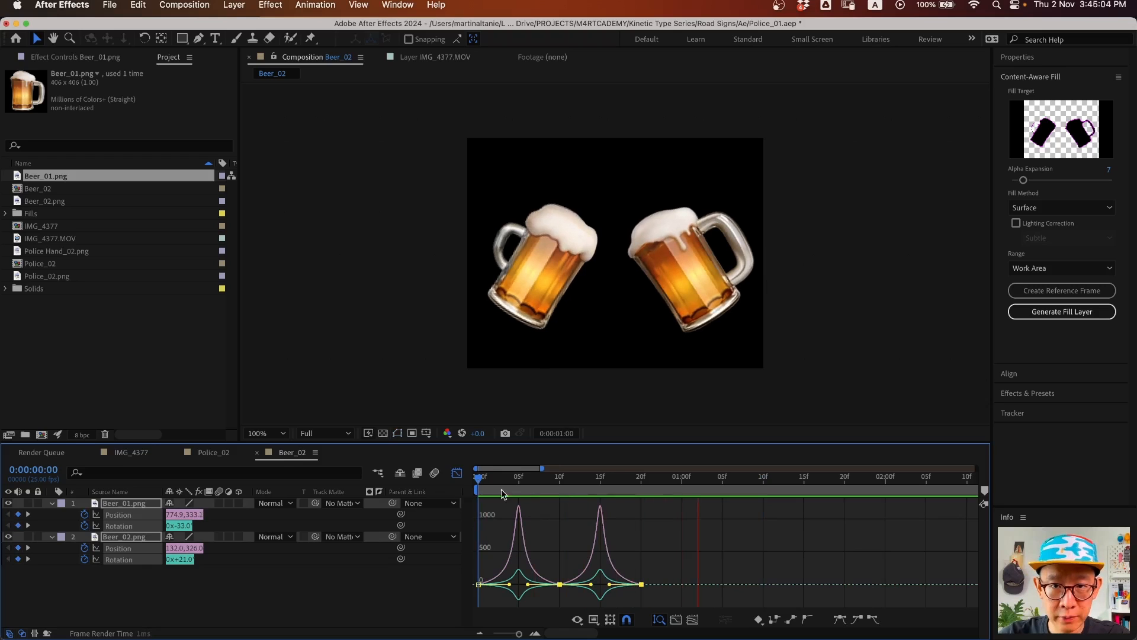
click(457, 472)
key(space)
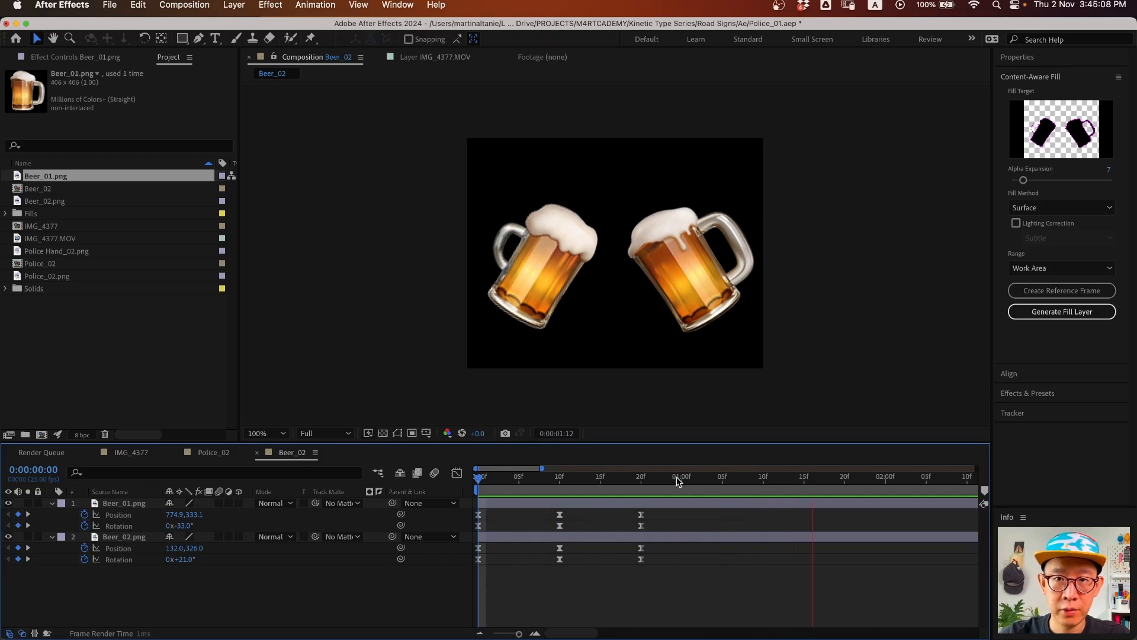
click(667, 265)
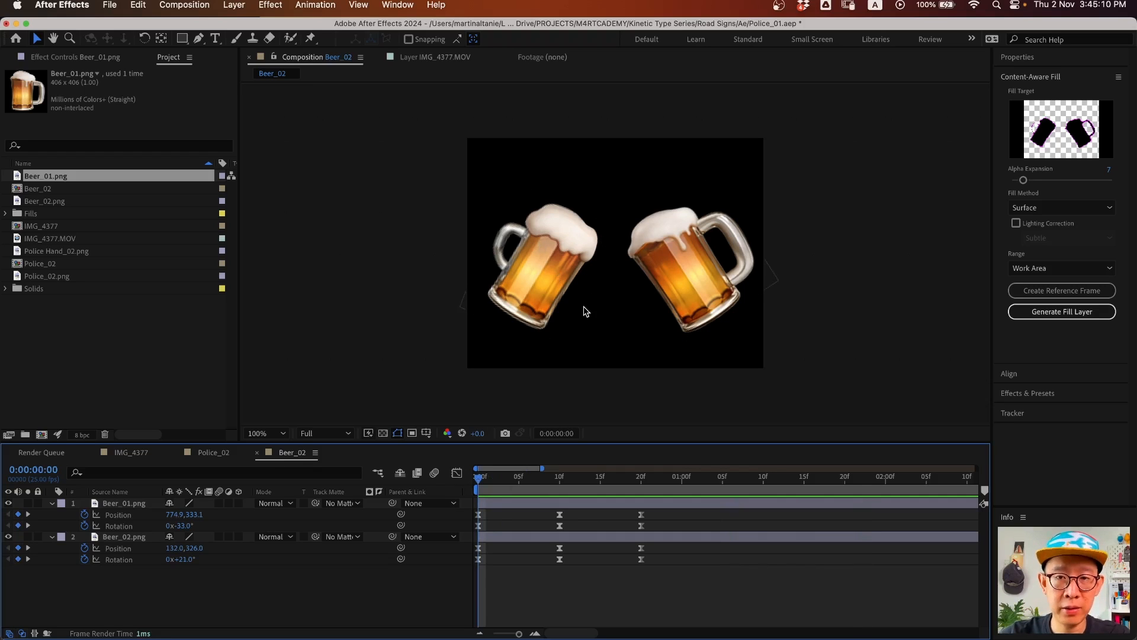
click(477, 525)
mouse_move(480, 478)
mouse_down()
mouse_move(443, 480)
mouse_move(565, 490)
mouse_move(486, 492)
mouse_up()
click(506, 504)
click(477, 480)
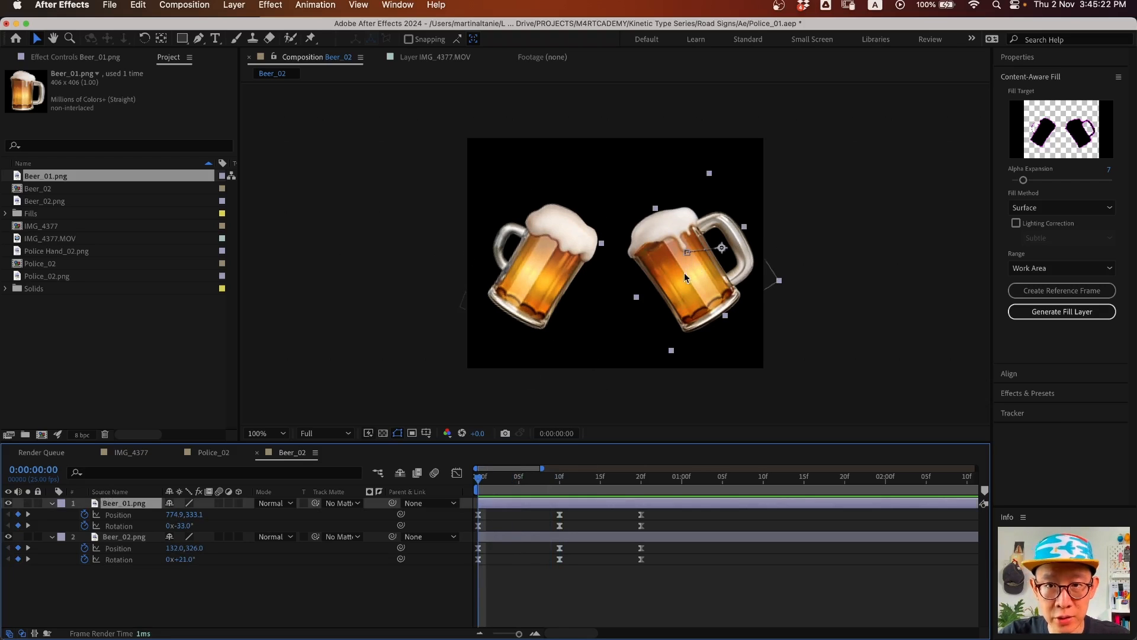
- Zoom in and bend the right mug's motion path into an arc
click(686, 253)
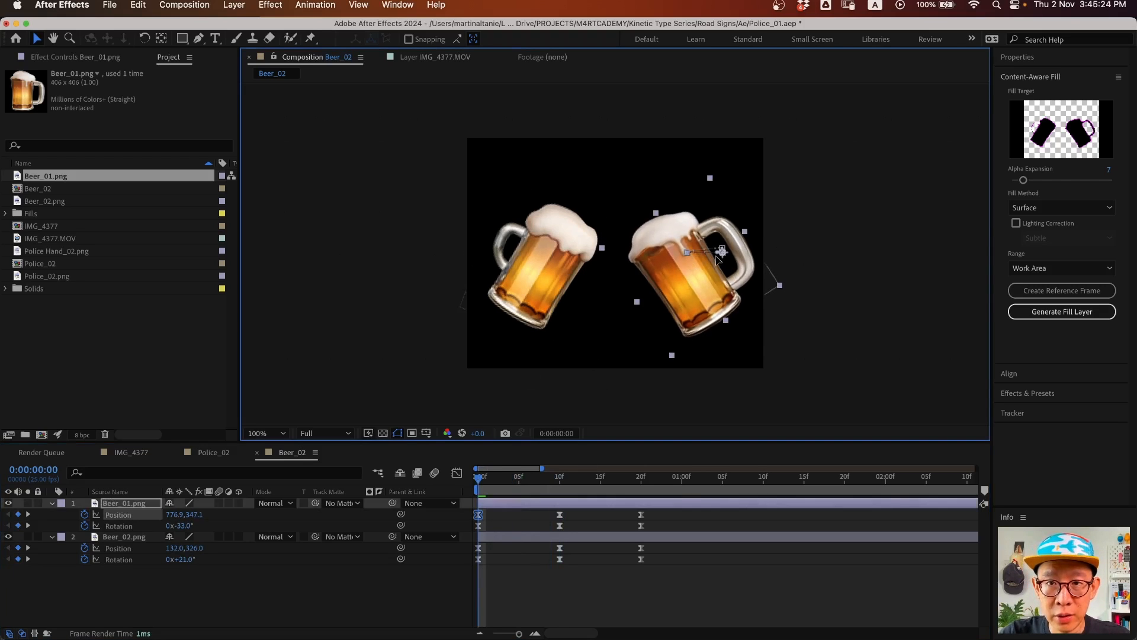
key(z)
click(702, 260)
drag(558, 298, 657, 296)
key(v)
drag(745, 231, 740, 235)
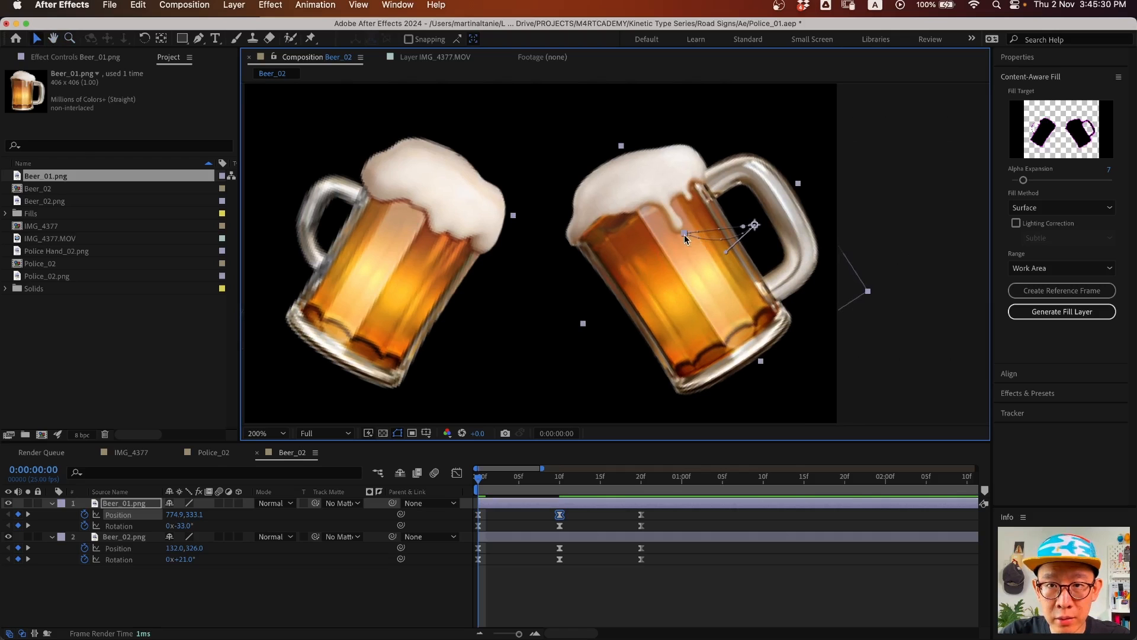
drag(741, 228, 740, 231)
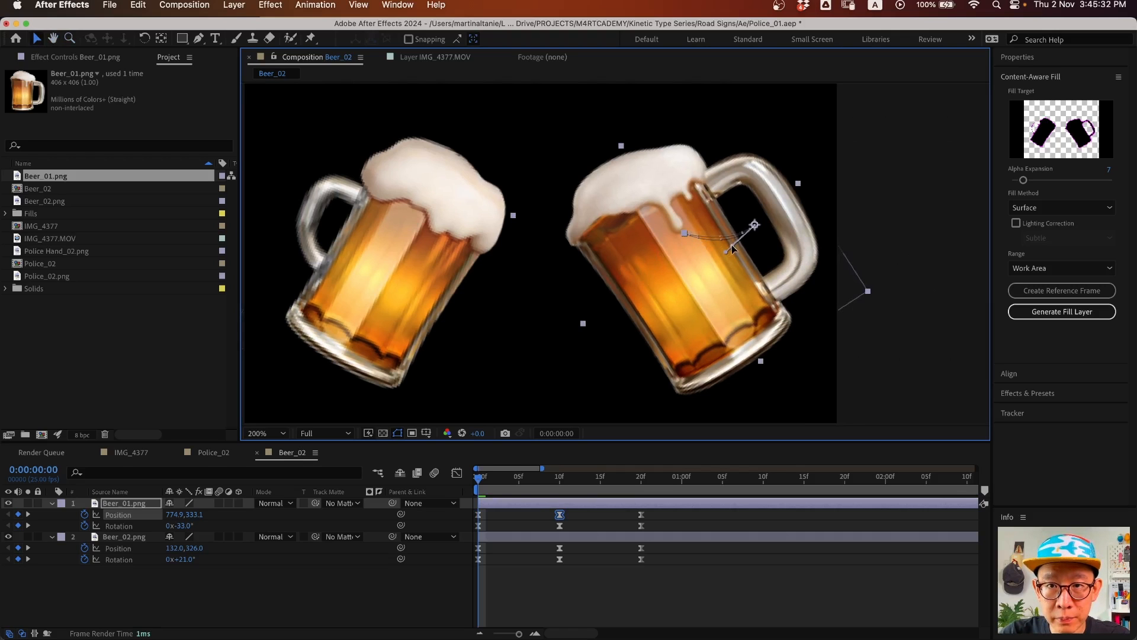
key(space)
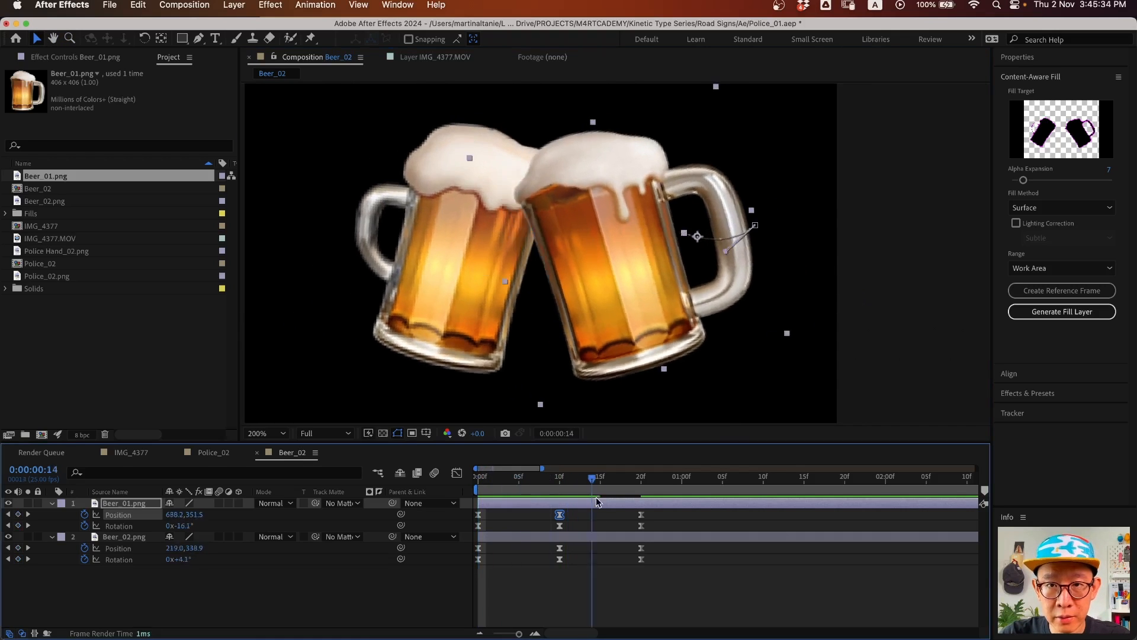
- Bend the left mug's motion path downward and zoom the viewer back to 100%
click(571, 551)
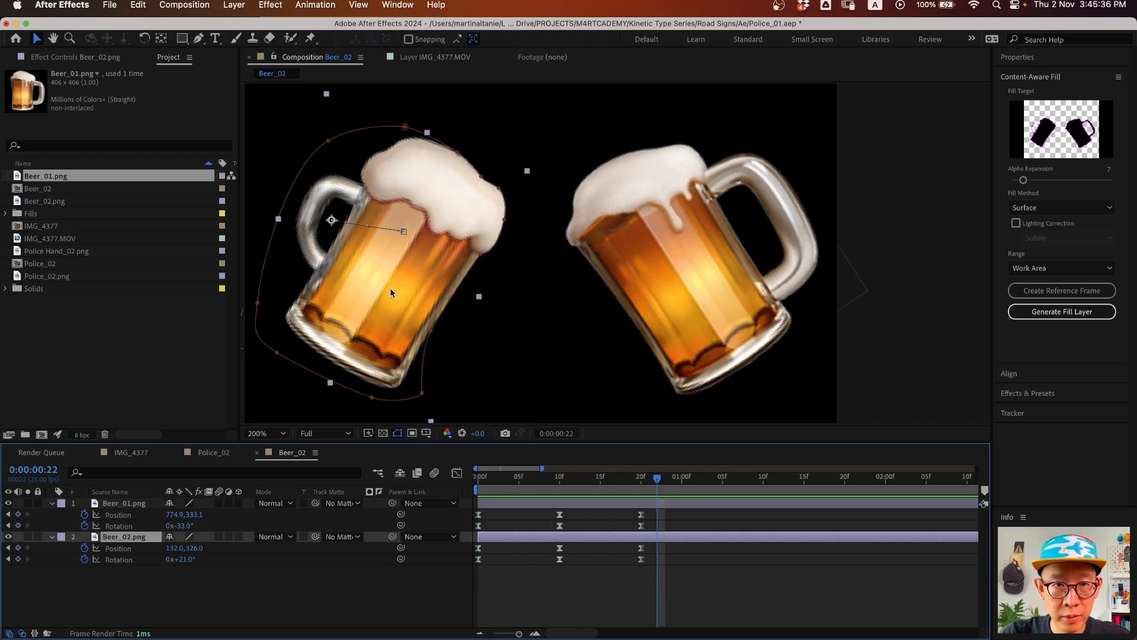
click(404, 231)
drag(345, 224, 353, 248)
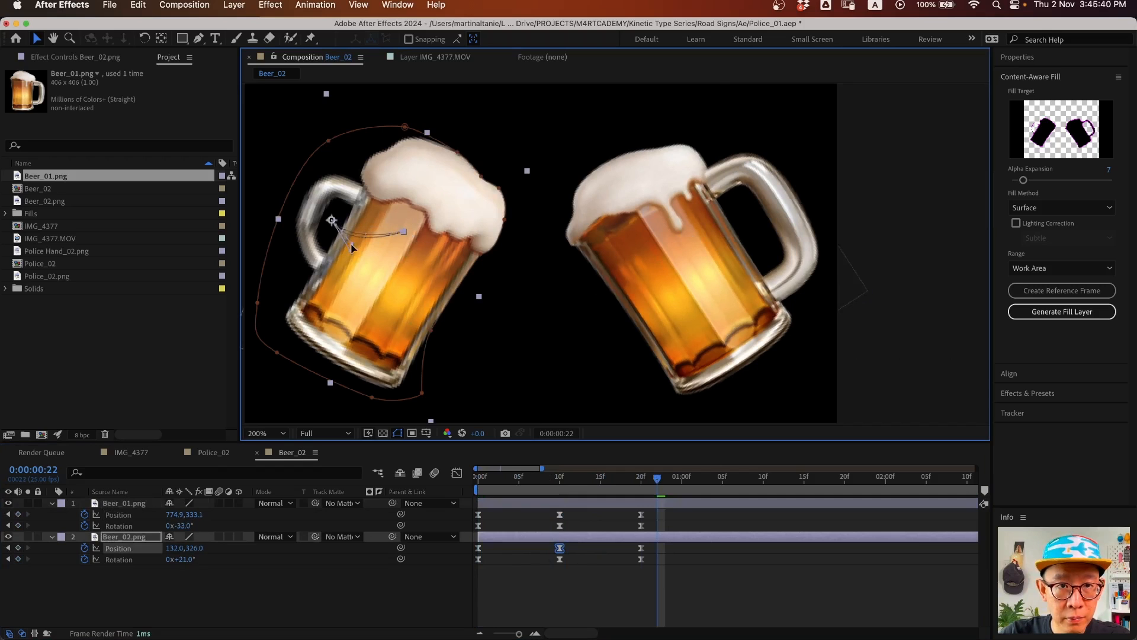
key(z)
alt+click(563, 284)
key(space)
drag(579, 300, 594, 289)
key(v)
- Add Position and Rotation keyframes on both Beer_01 and Beer_02 at 0:00:01:05
click(563, 595)
key(Home)
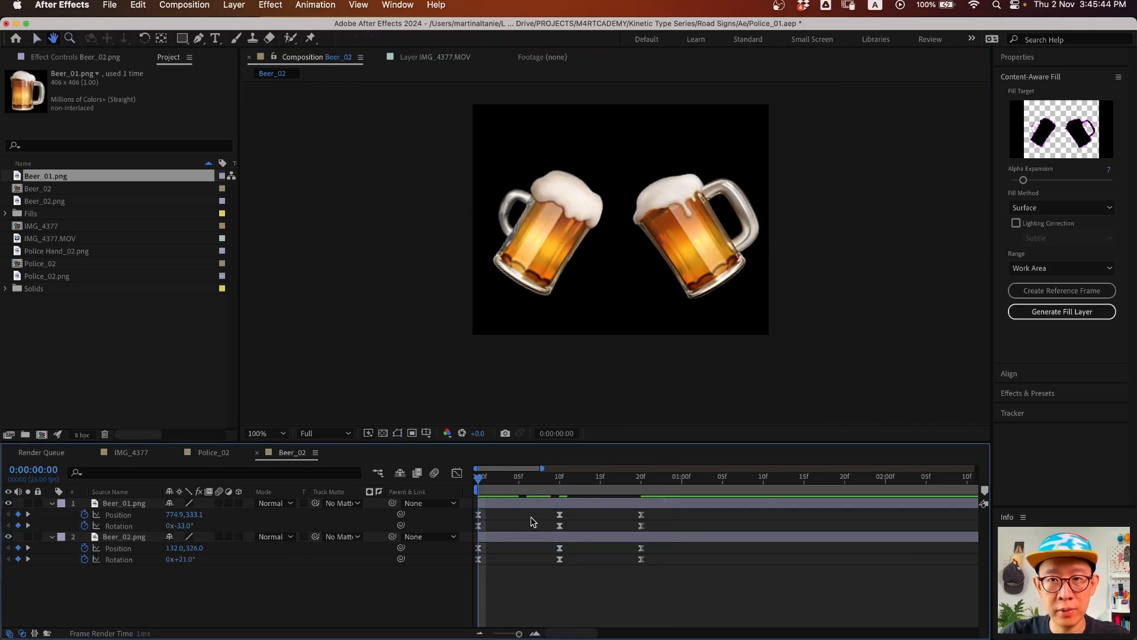
key(space)
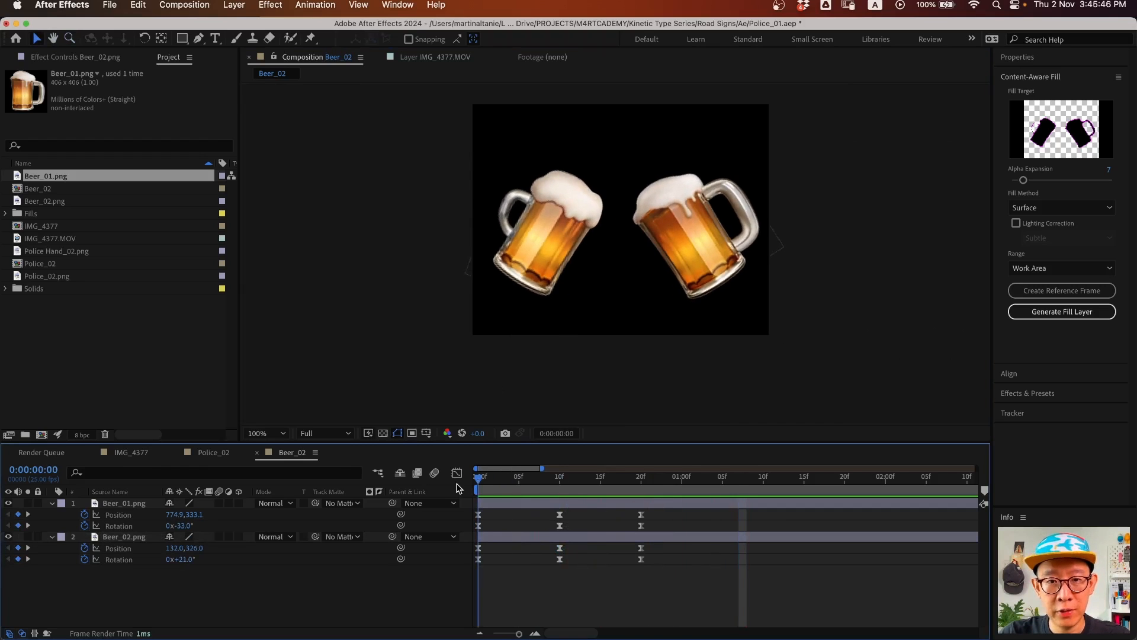
drag(598, 512, 684, 525)
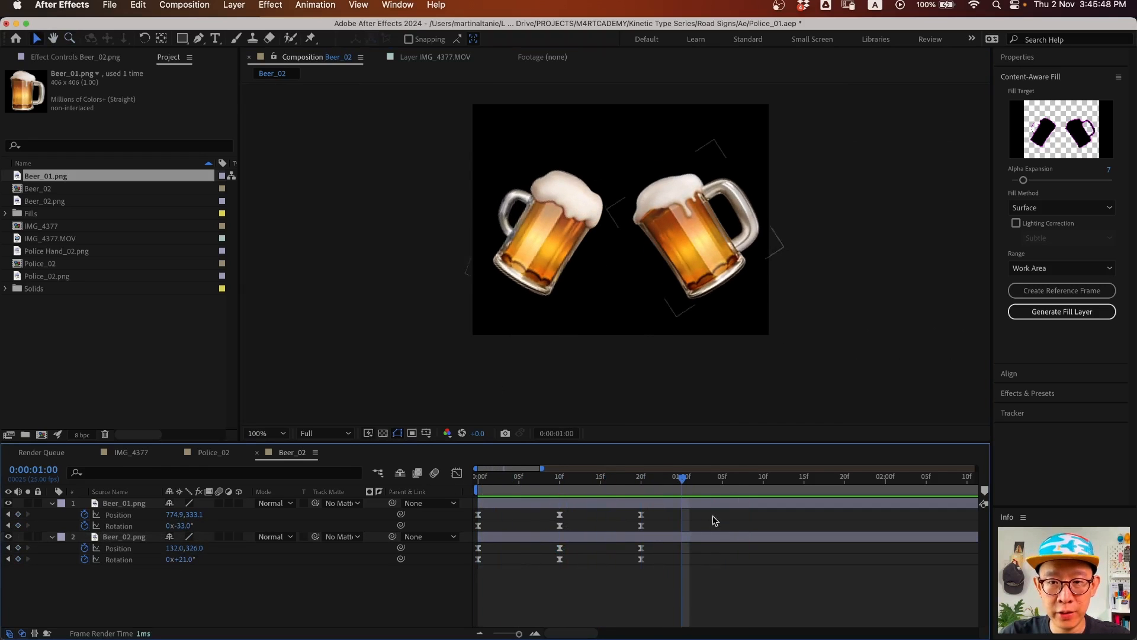
drag(680, 480, 433, 495)
key(space)
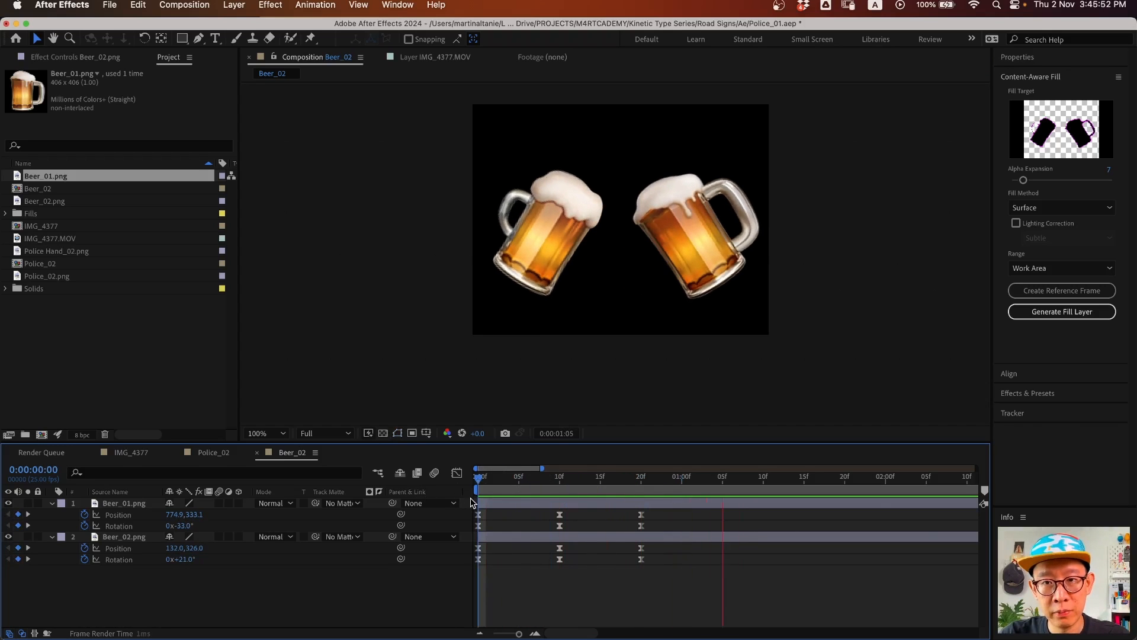
key(space)
drag(713, 483, 725, 513)
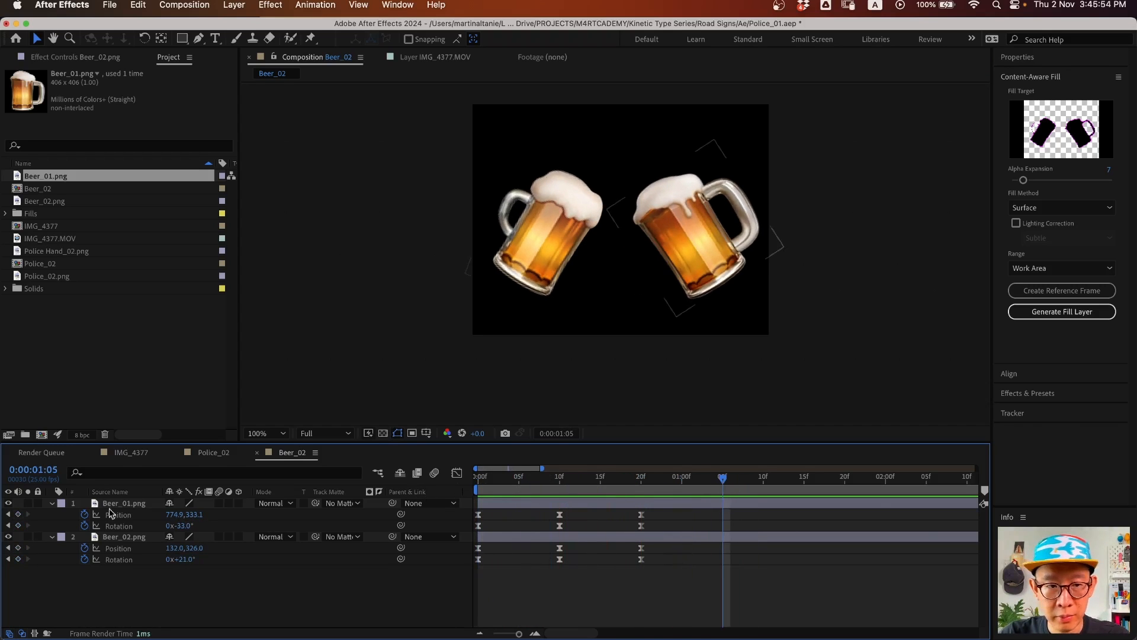
click(18, 514)
click(18, 525)
click(18, 548)
click(18, 559)
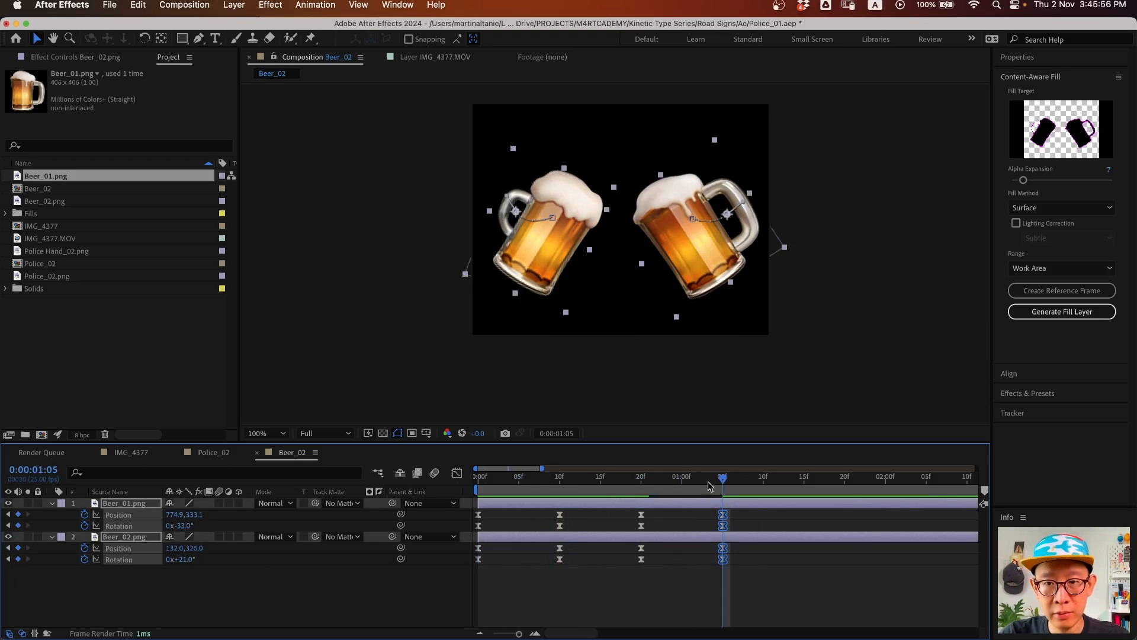
- Preview the return pose, then select Beer_01's 20f and 1:05 Position keyframes
drag(708, 482, 439, 478)
key(space)
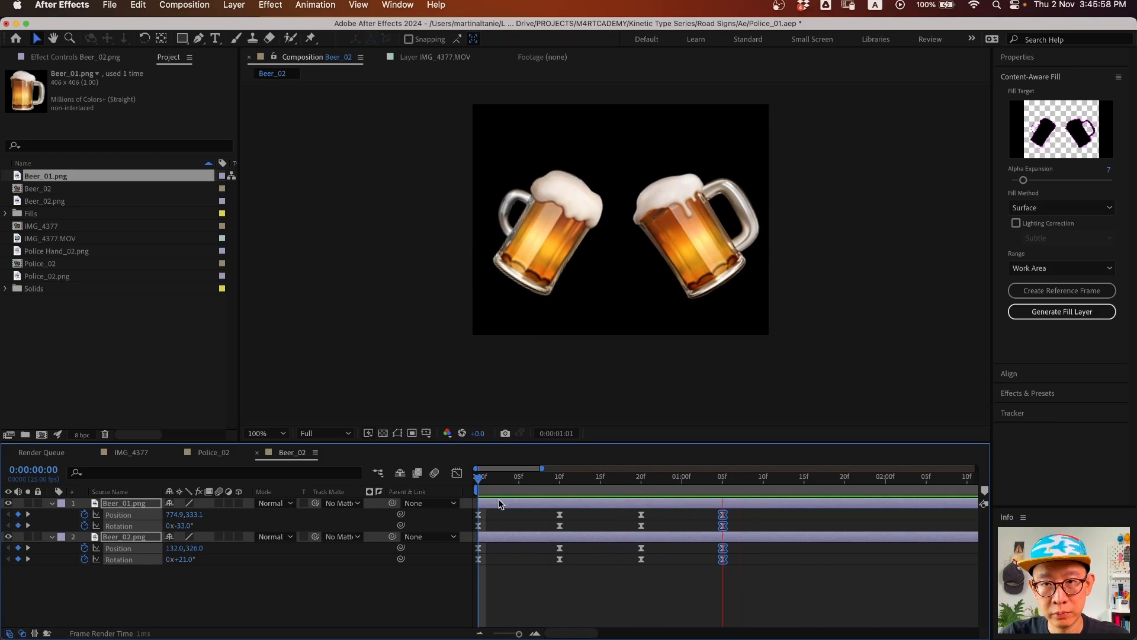
key(space)
super+click(723, 559)
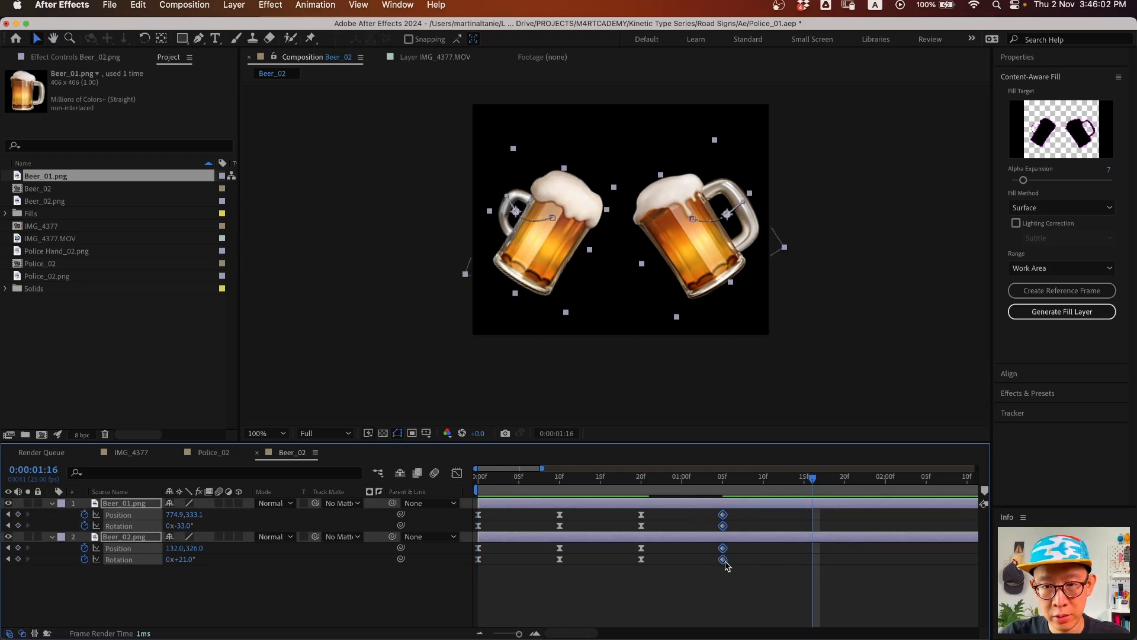
drag(735, 520, 724, 563)
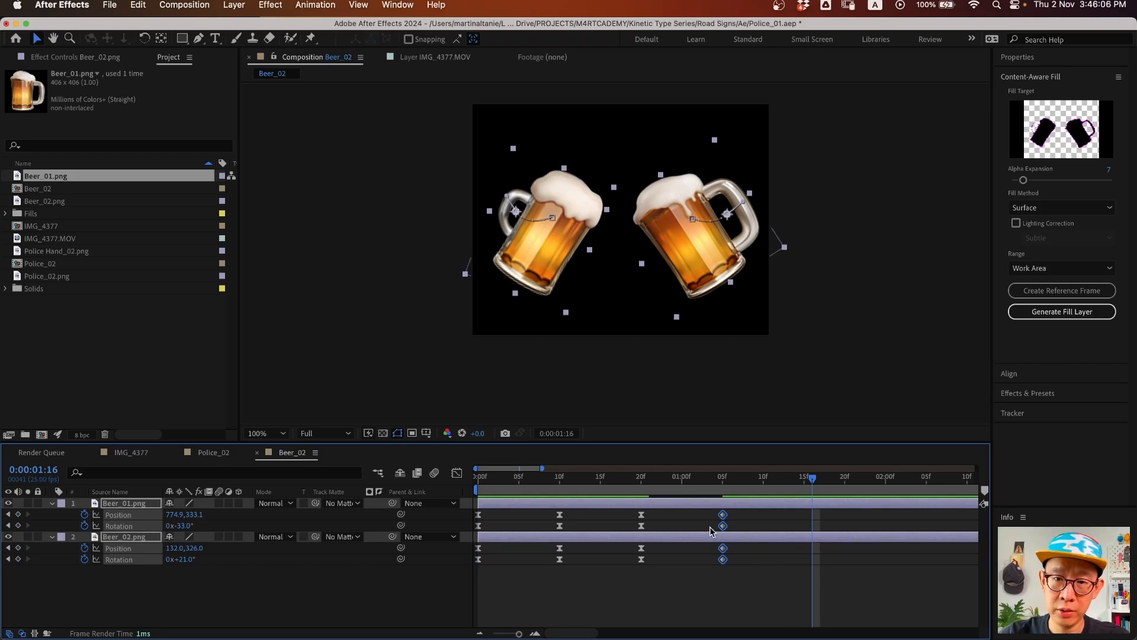
drag(734, 477, 585, 486)
key(space)
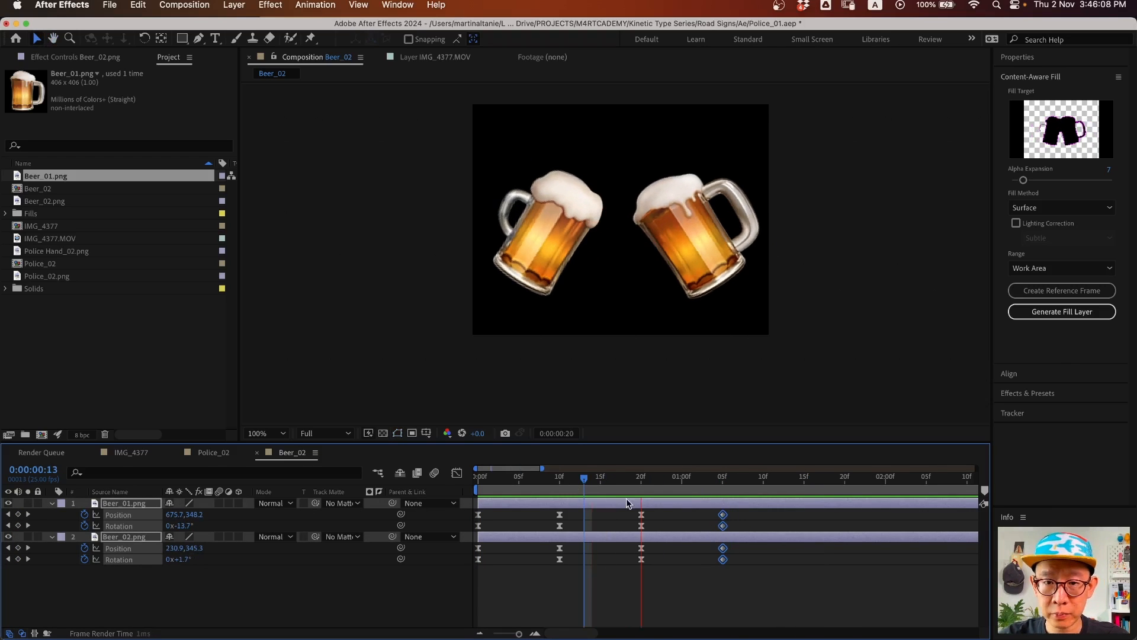
key(space)
click(749, 517)
drag(749, 514, 633, 522)
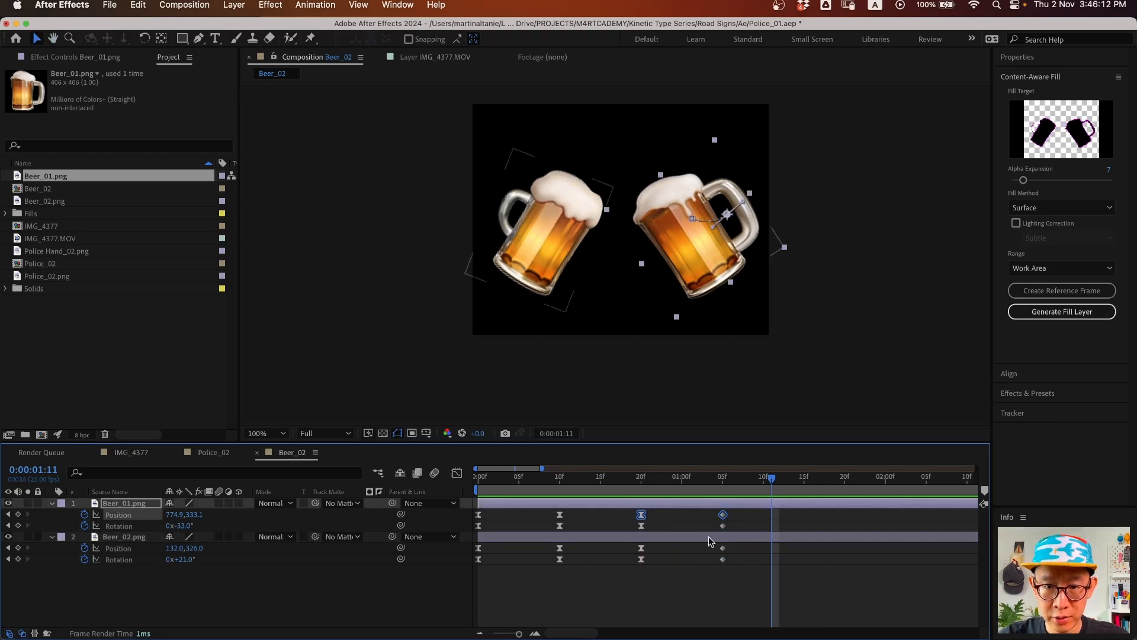
drag(745, 512, 633, 520)
- Set Beer_01's 20f and 1:05 Position keyframes to Linear temporal and spatial interpolation
right_click(640, 516)
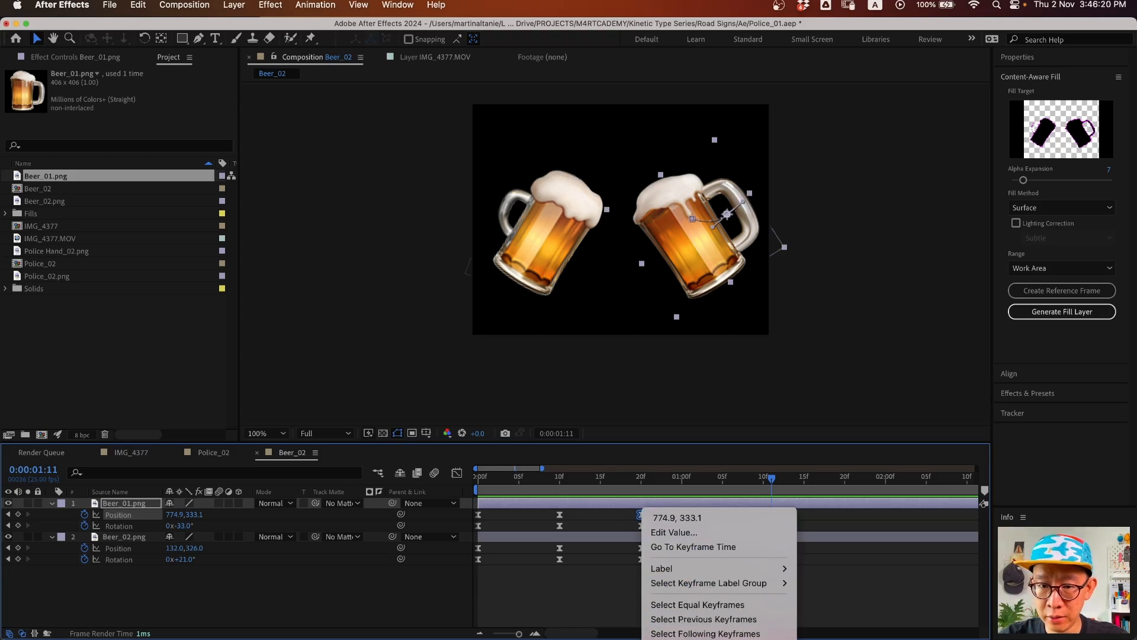
click(698, 639)
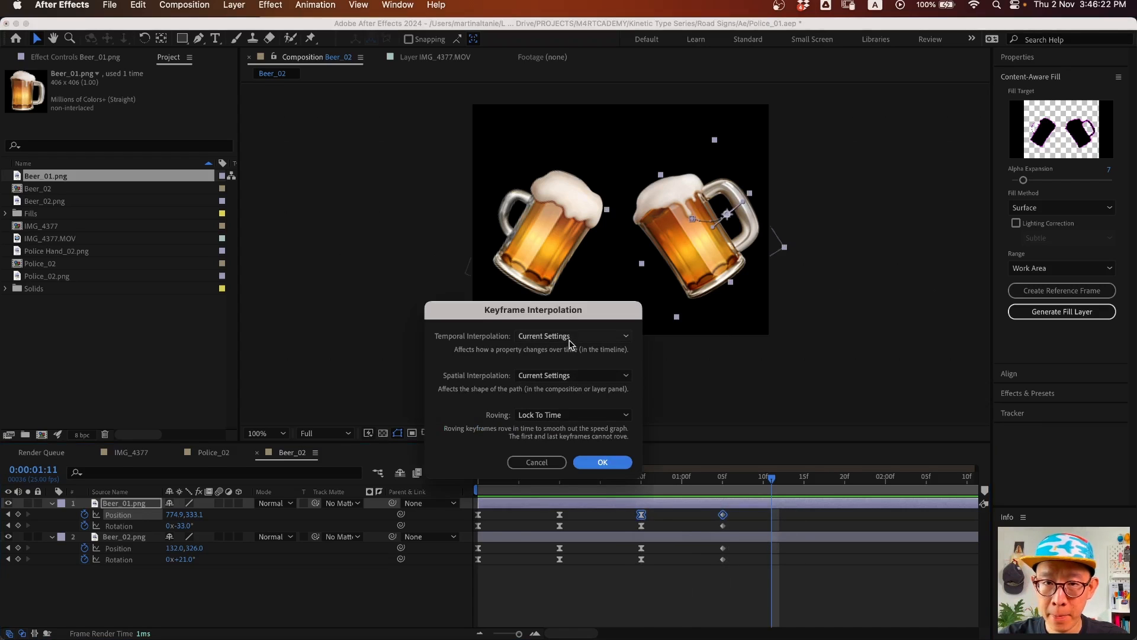
click(574, 338)
click(563, 368)
click(563, 376)
click(562, 404)
click(613, 469)
- Set Beer_02's 20f and 1:05 Position keyframes to Linear temporal and spatial interpolation
drag(724, 478, 641, 479)
drag(738, 544, 626, 552)
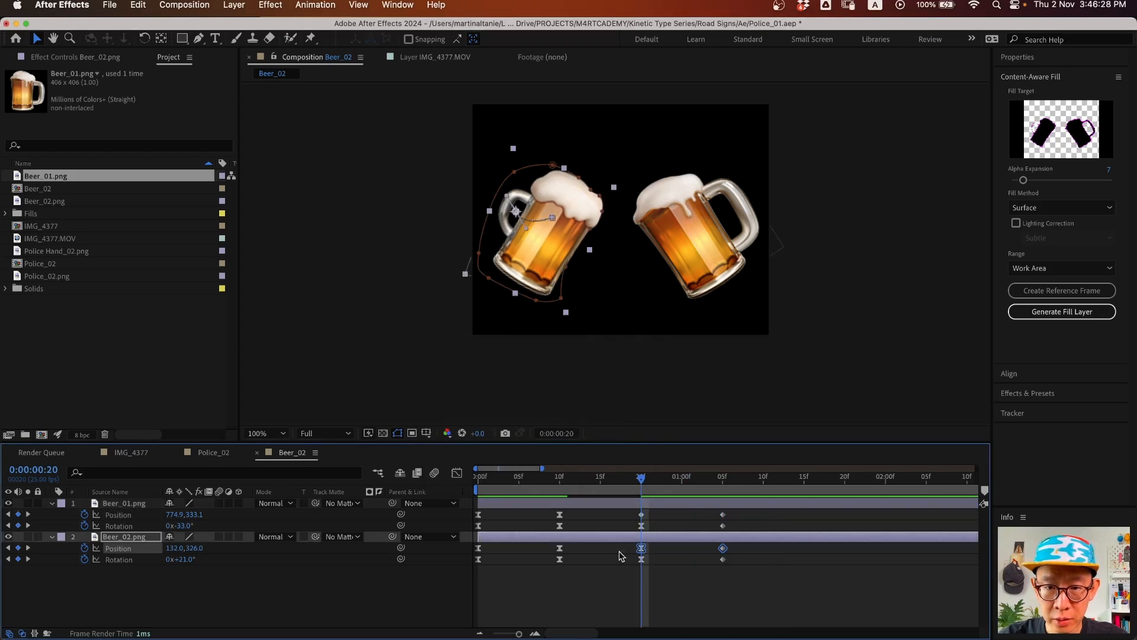
right_click(641, 549)
click(682, 626)
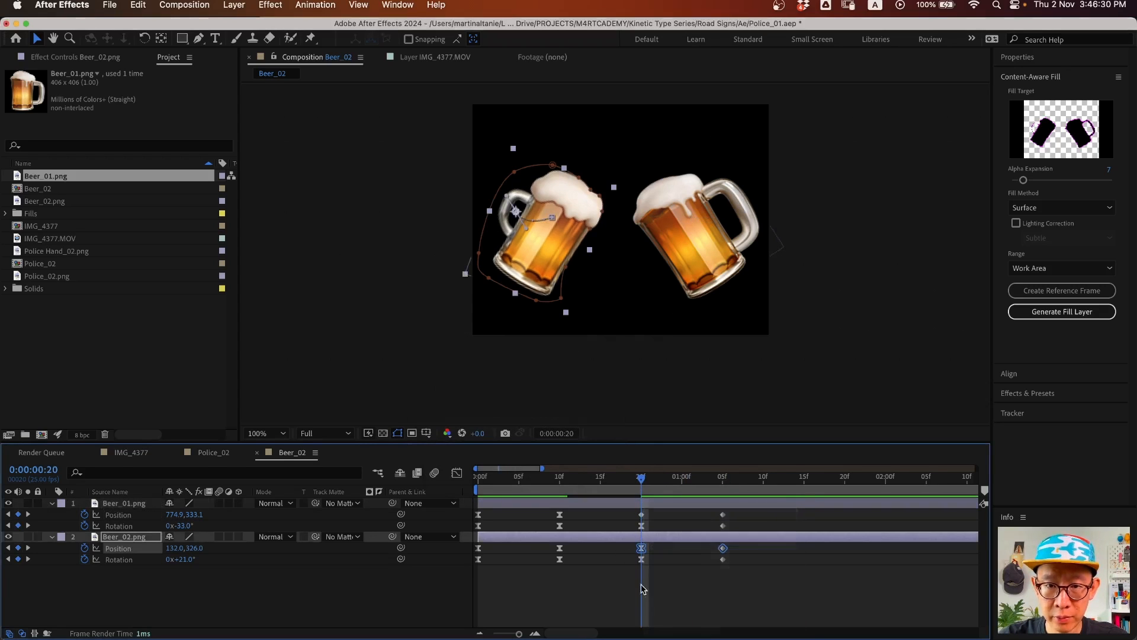
click(559, 336)
click(539, 367)
click(569, 375)
click(539, 401)
click(603, 462)
- Preview the mugs clinking around frames 8–10
drag(647, 510, 620, 521)
shift+click(642, 548)
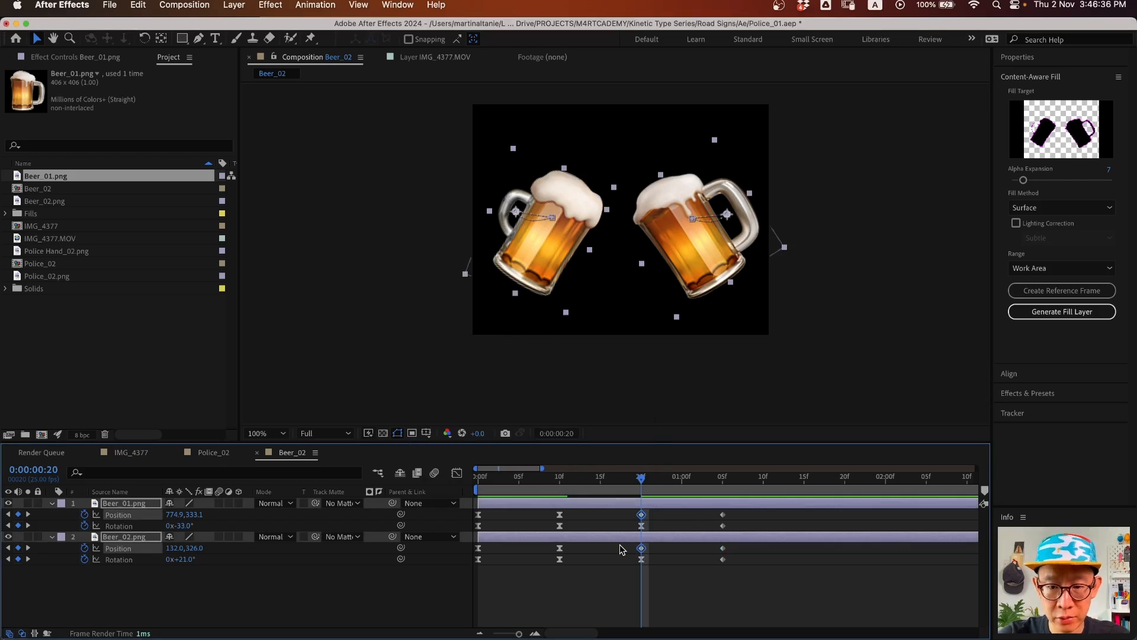
click(637, 599)
click(554, 484)
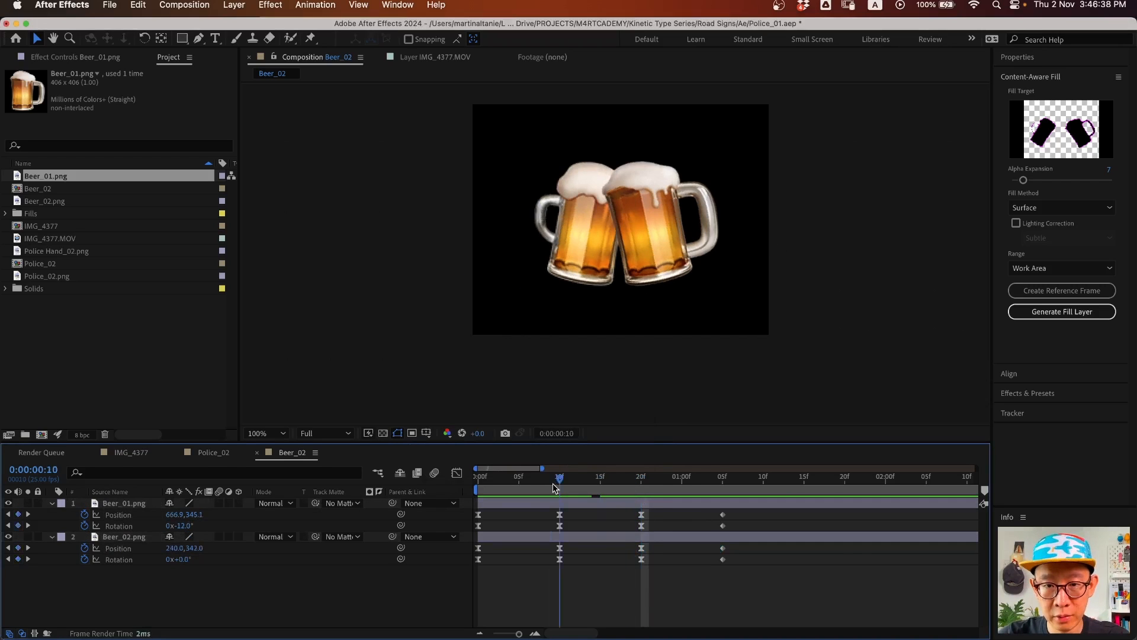
key(space)
click(539, 477)
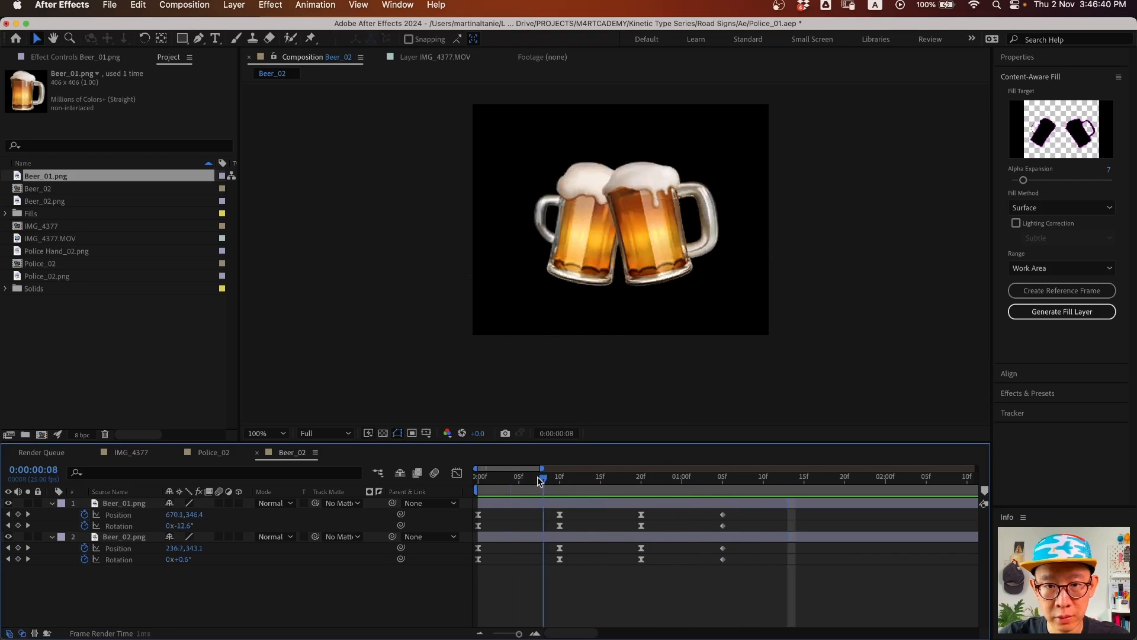
key(space)
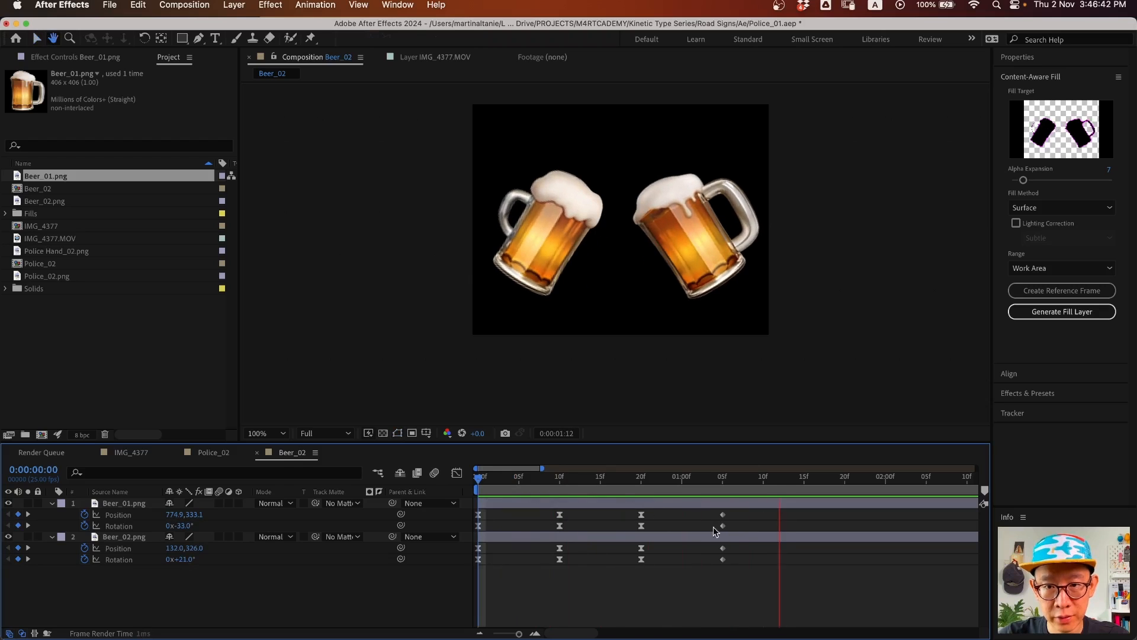
key(space)
- Easy Ease all keyframes of both mugs and play the animation from the start
key(super+a)
key(F9)
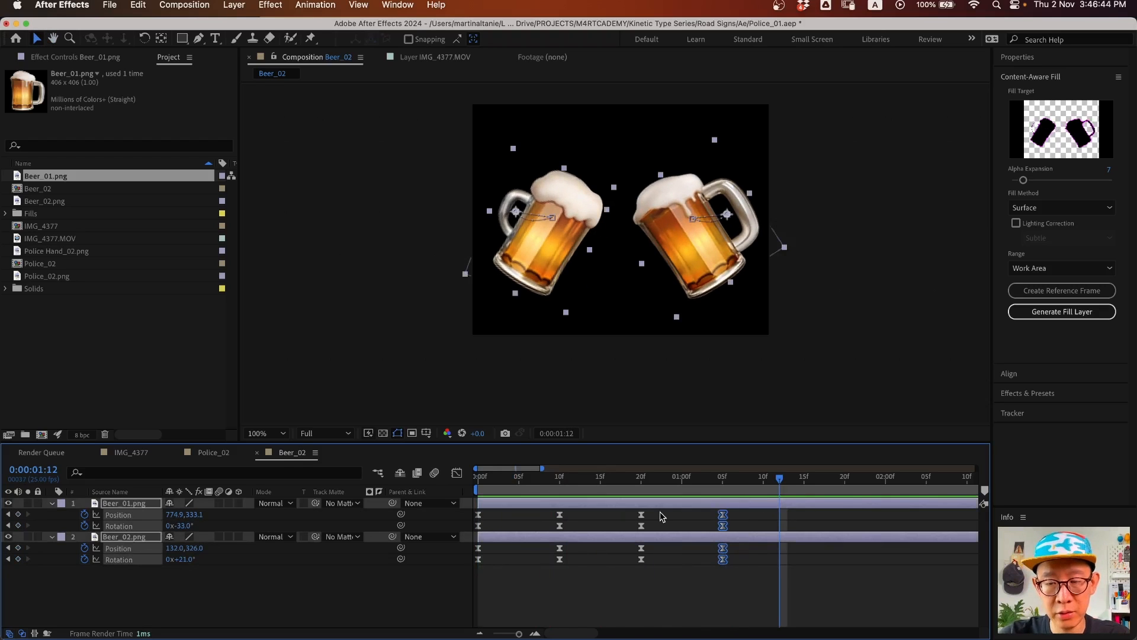
click(548, 605)
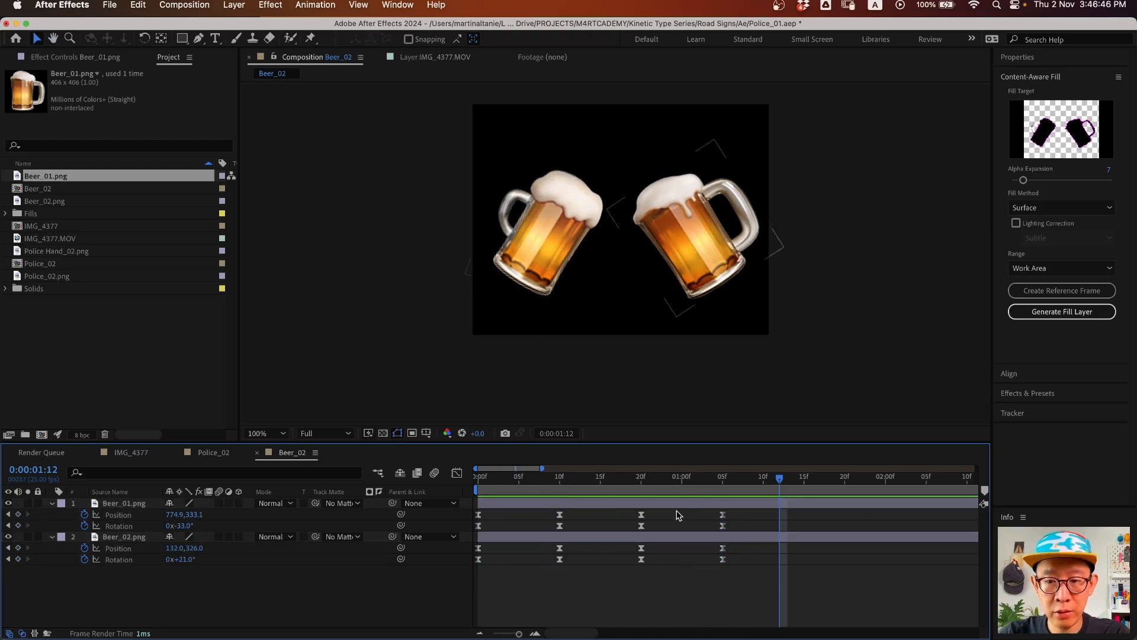
scroll(681, 518, down, 5)
drag(510, 474, 441, 477)
key(space)
key(space)
- Add a loopOut() expression to Beer_01's Position
alt+click(84, 515)
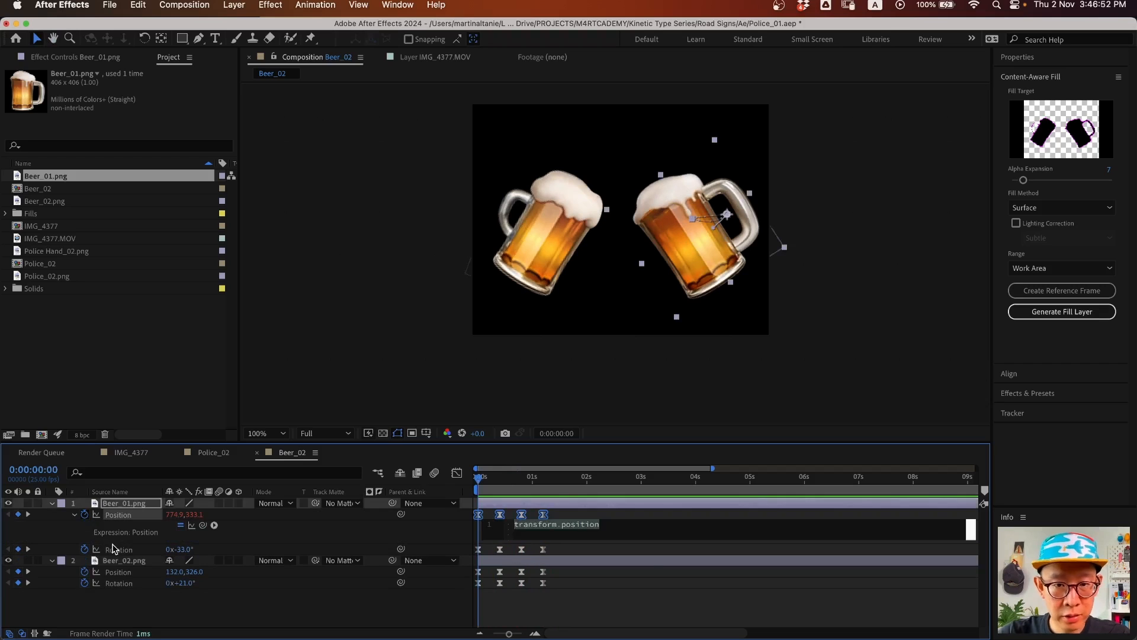
text(loop)
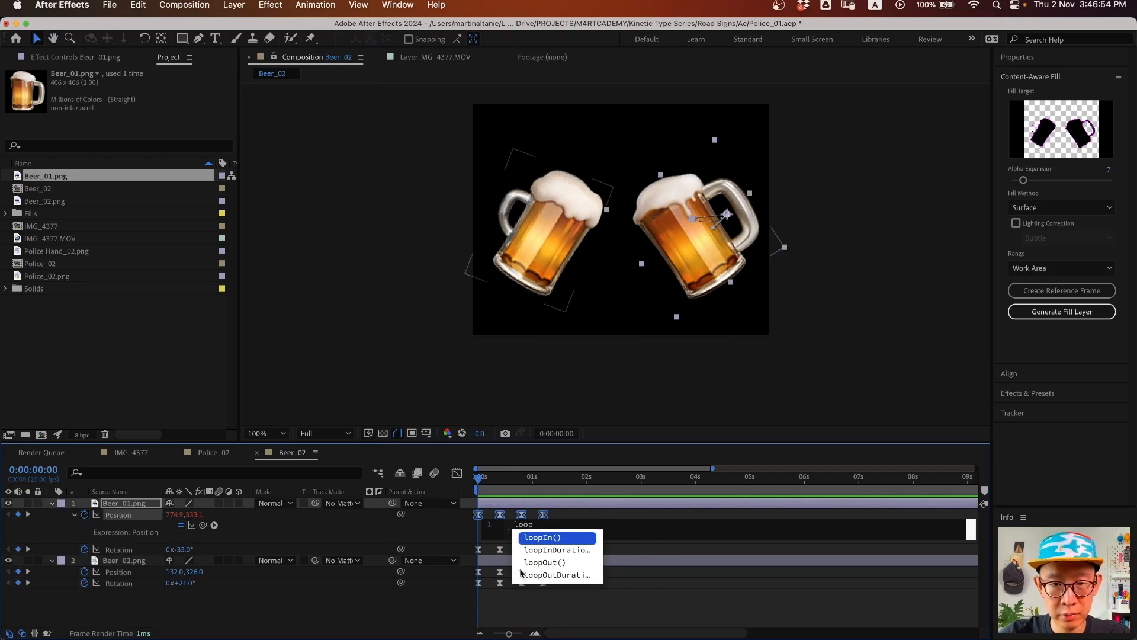
click(542, 563)
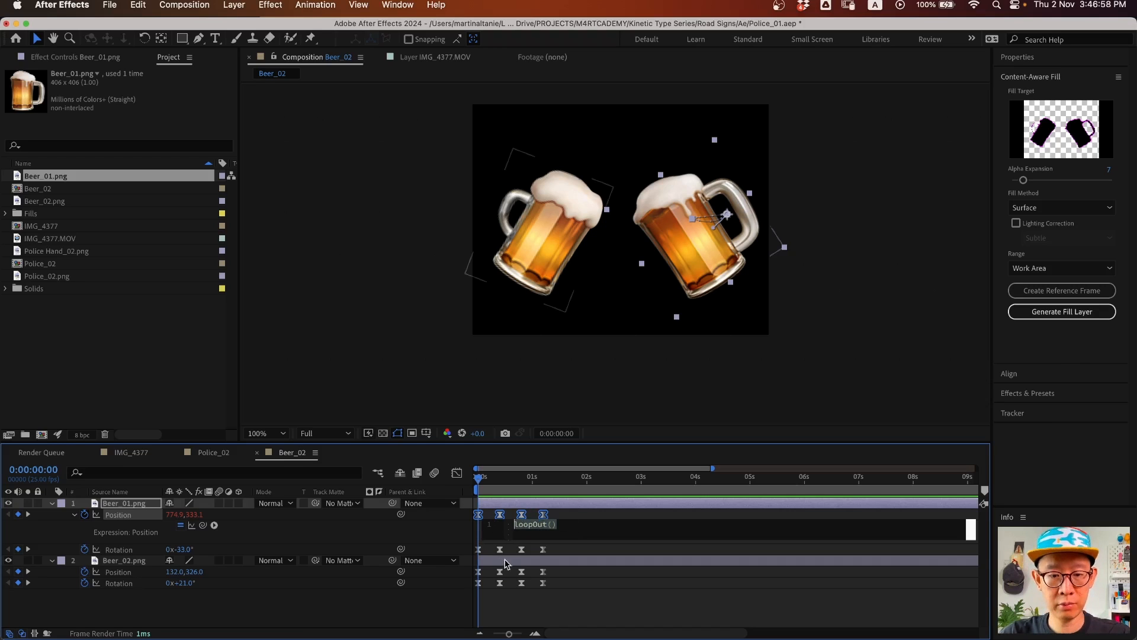
click(413, 596)
- Paste loopOut() into Beer_01 Rotation and Beer_02 Position and Rotation
alt+click(84, 549)
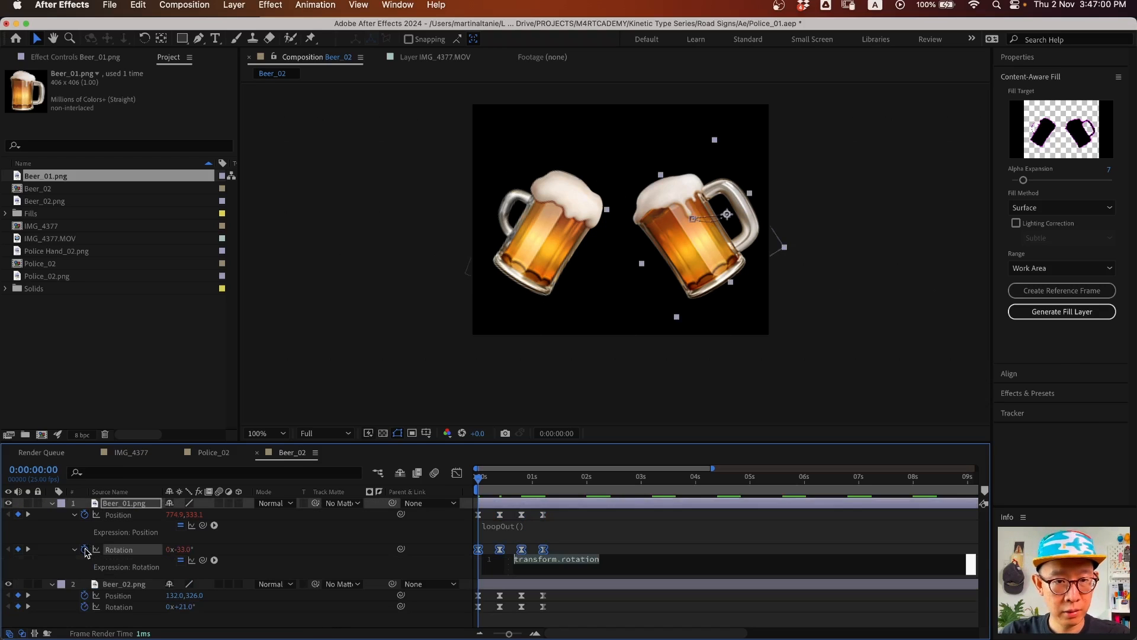
text(loopOut())
alt+click(84, 596)
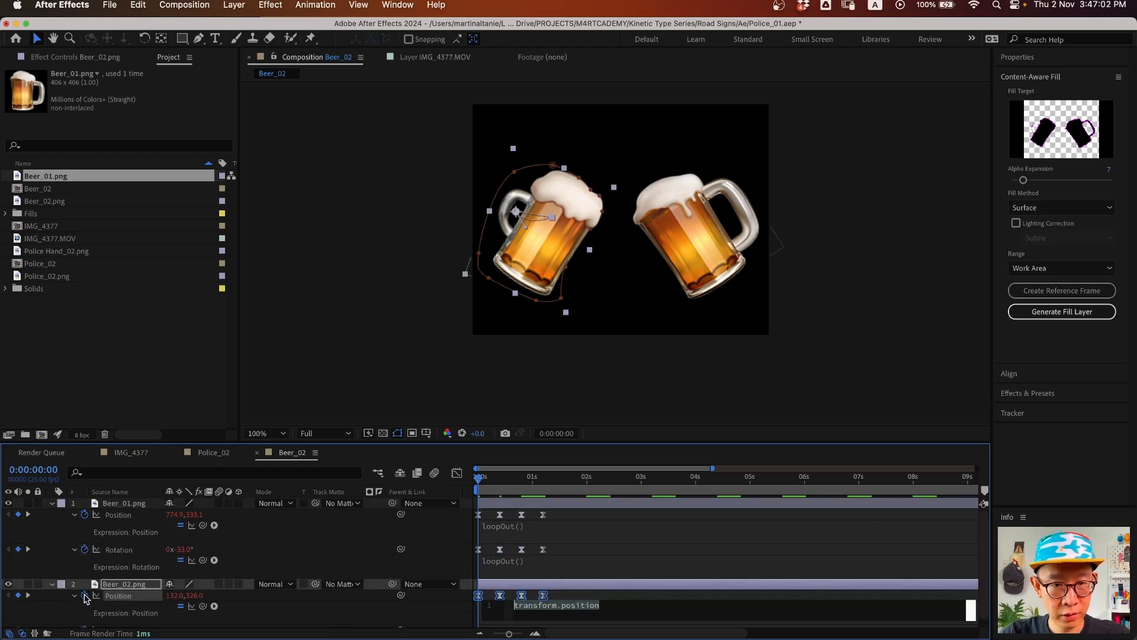
text(loopOut())
click(70, 573)
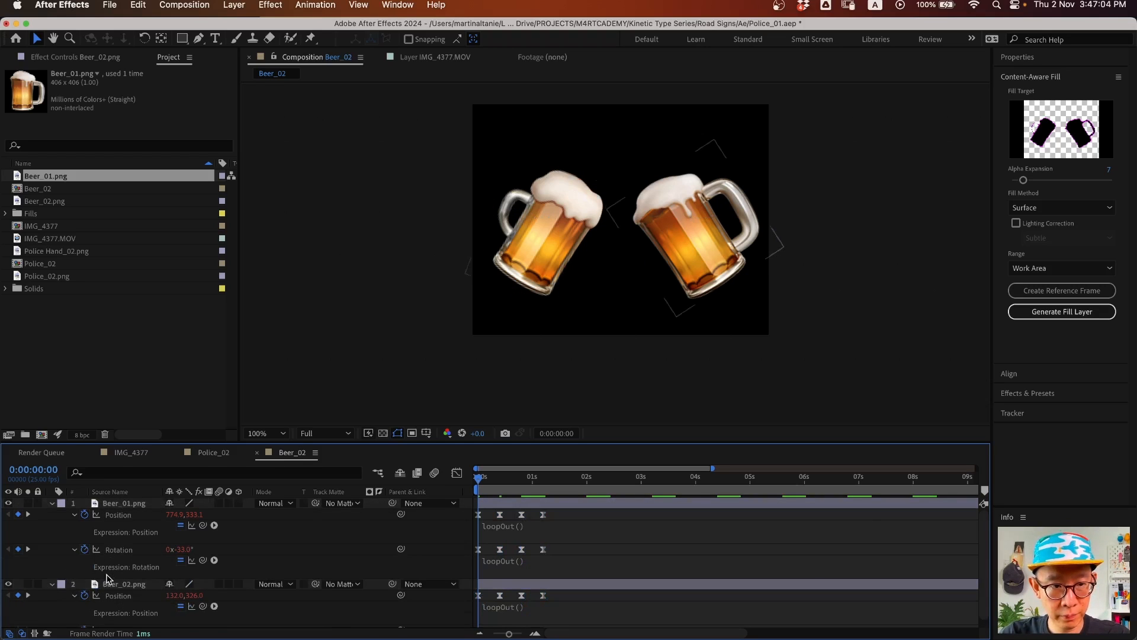
scroll(119, 601, down, 1)
alt+click(84, 621)
text(loopOut())
click(54, 594)
- Preview the loop, collapse both beer layers, and switch to the IMG_4377 composition
key(space)
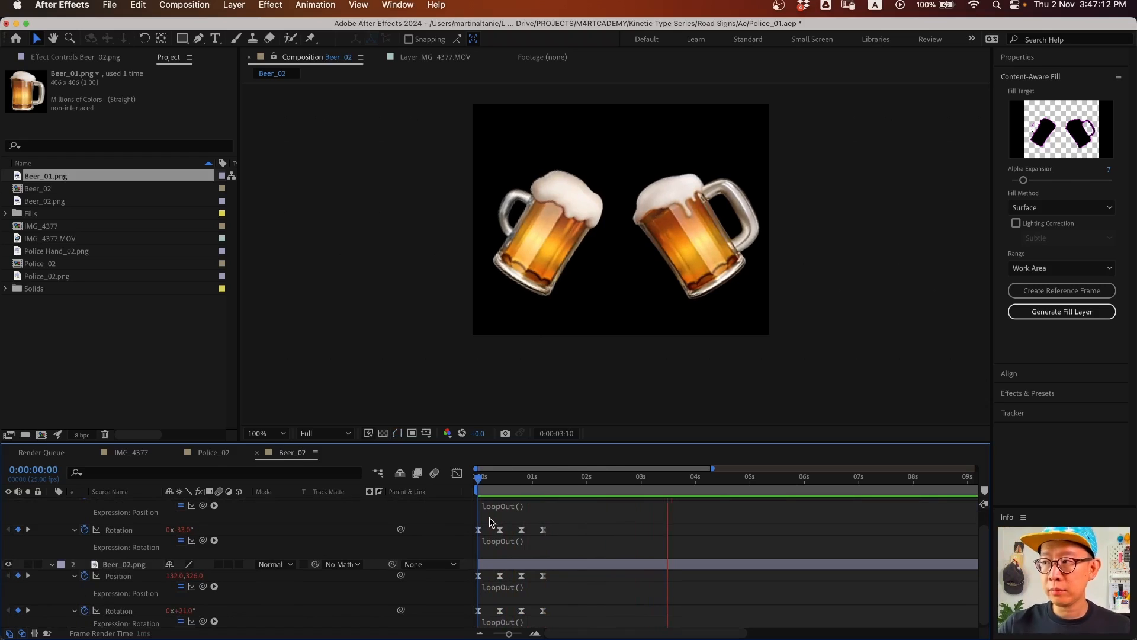
key(space)
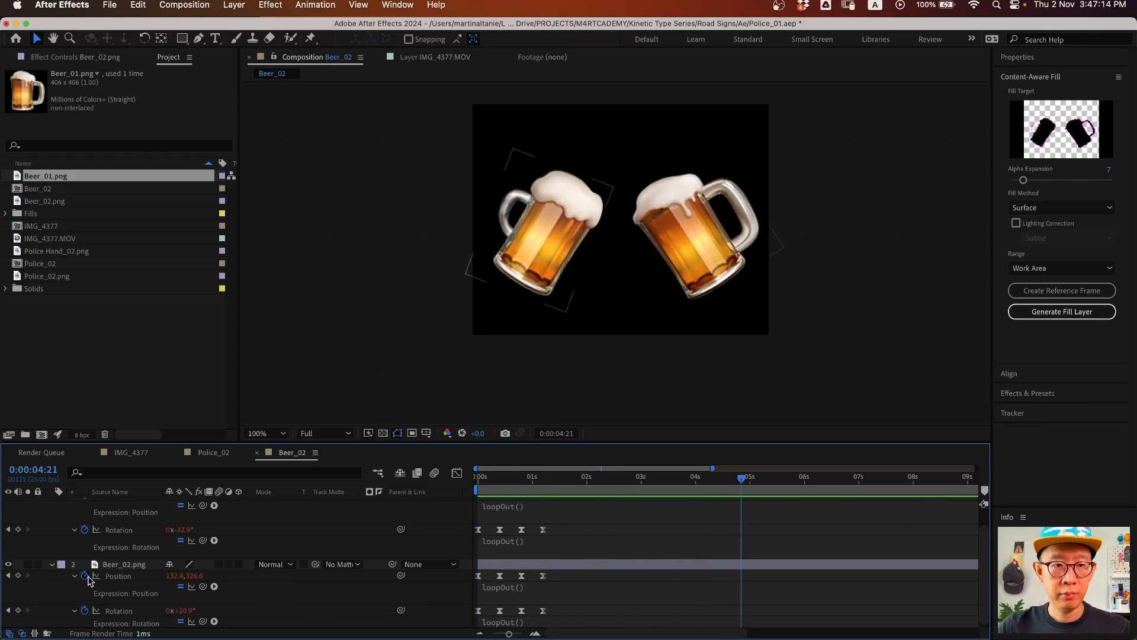
click(133, 566)
key(super+a)
click(53, 564)
click(122, 576)
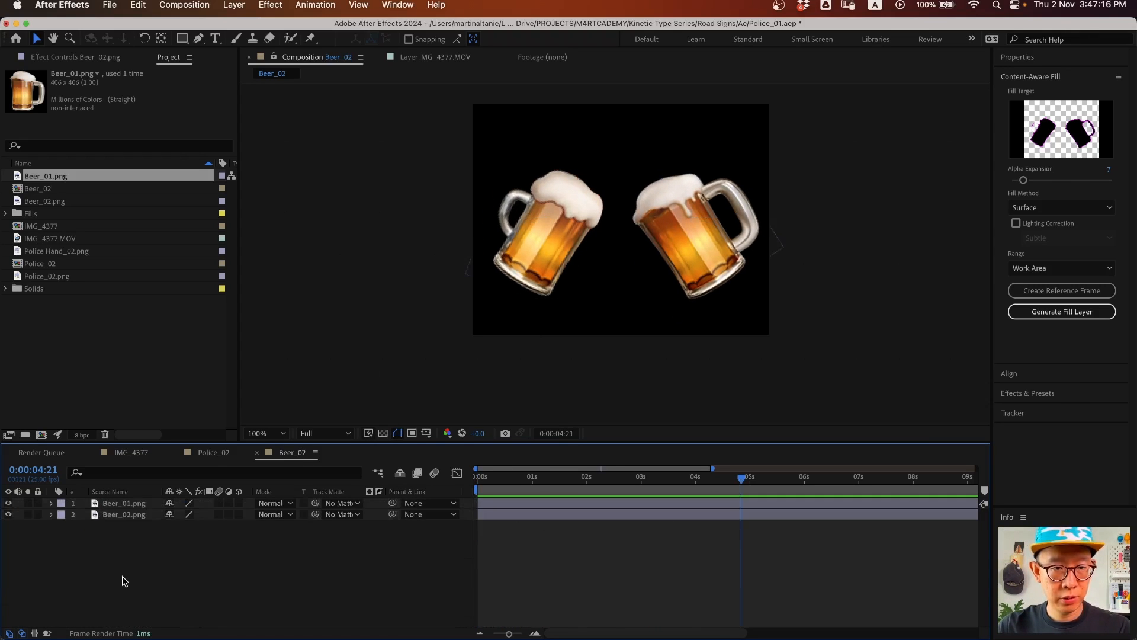
key(space)
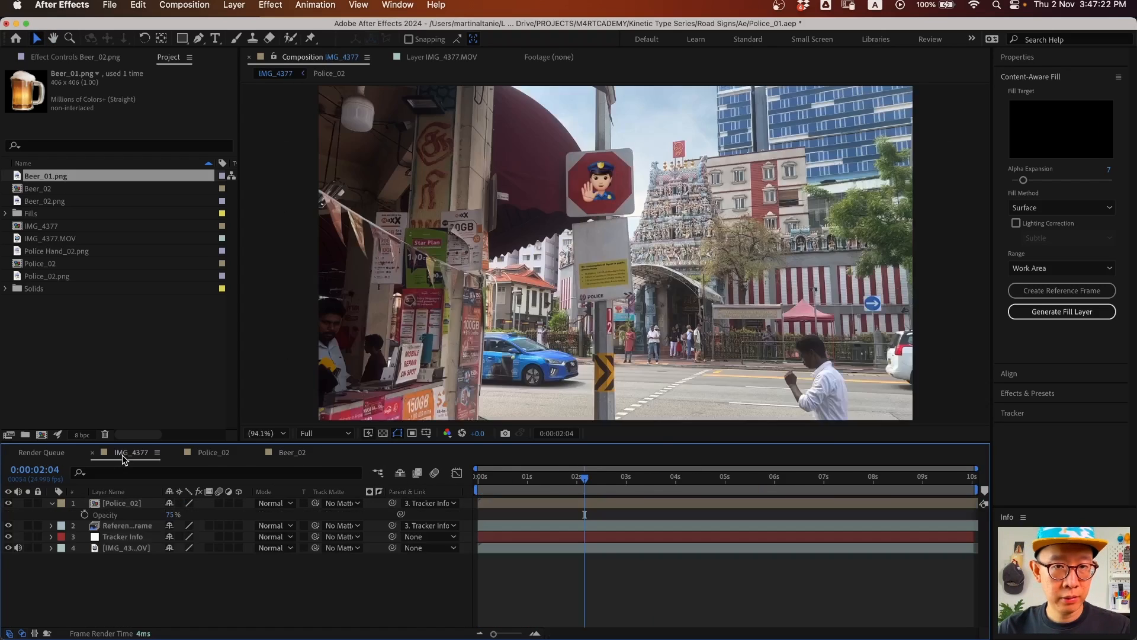
click(121, 456)
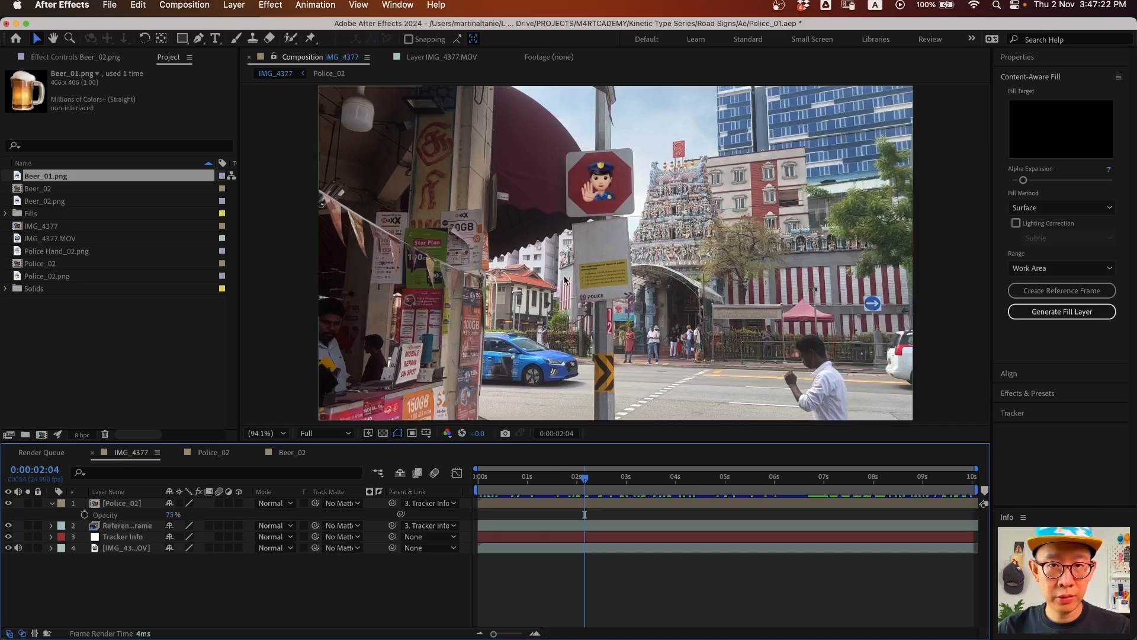
- At the first frame, add the Beer_02 comp to IMG_4377 and move the mugs onto the liquor sign
key(Home)
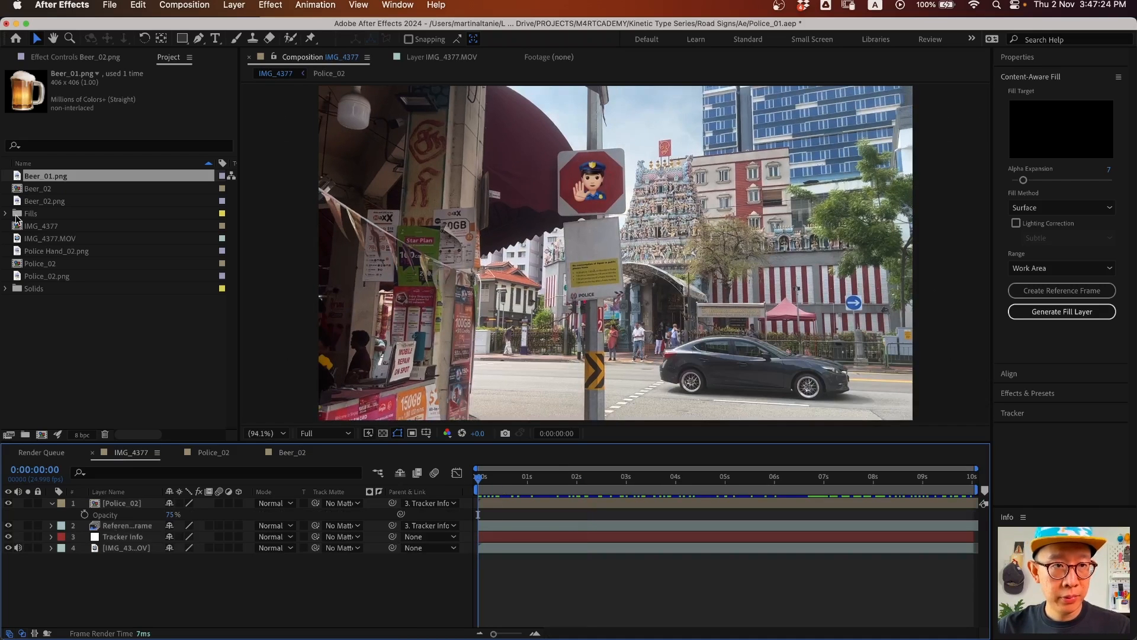
drag(42, 193, 142, 546)
key(s)
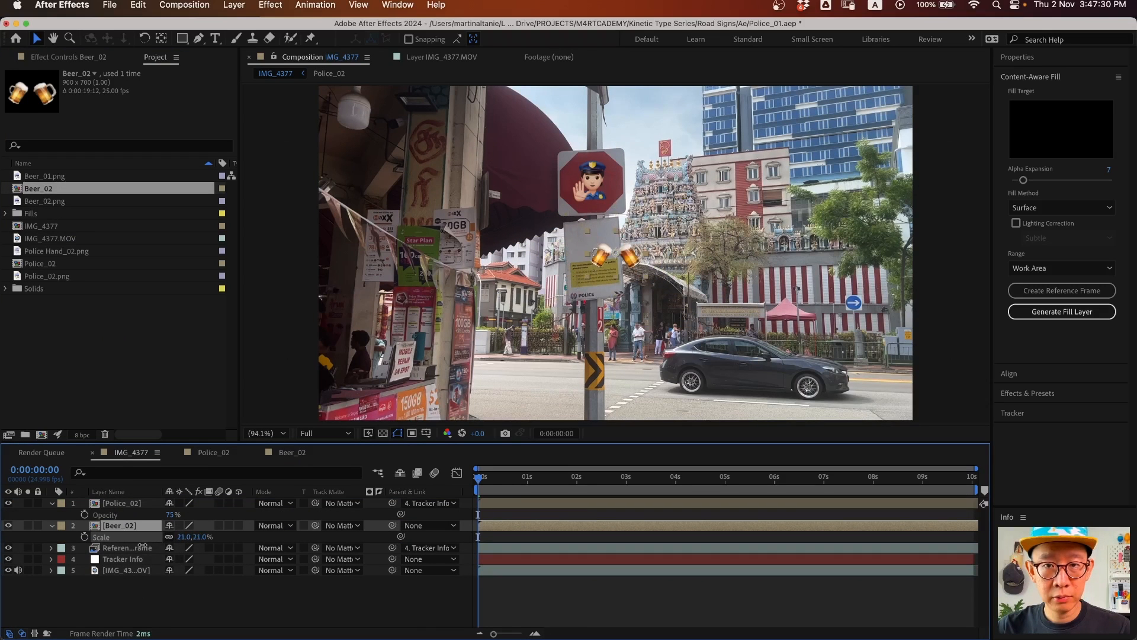
key(z)
click(599, 270)
click(650, 253)
drag(621, 250, 586, 252)
key(v)
- Set Beer_02 to 12% scale and -7° rotation, parent it to Tracker Info, and preview
click(185, 536)
text(12)
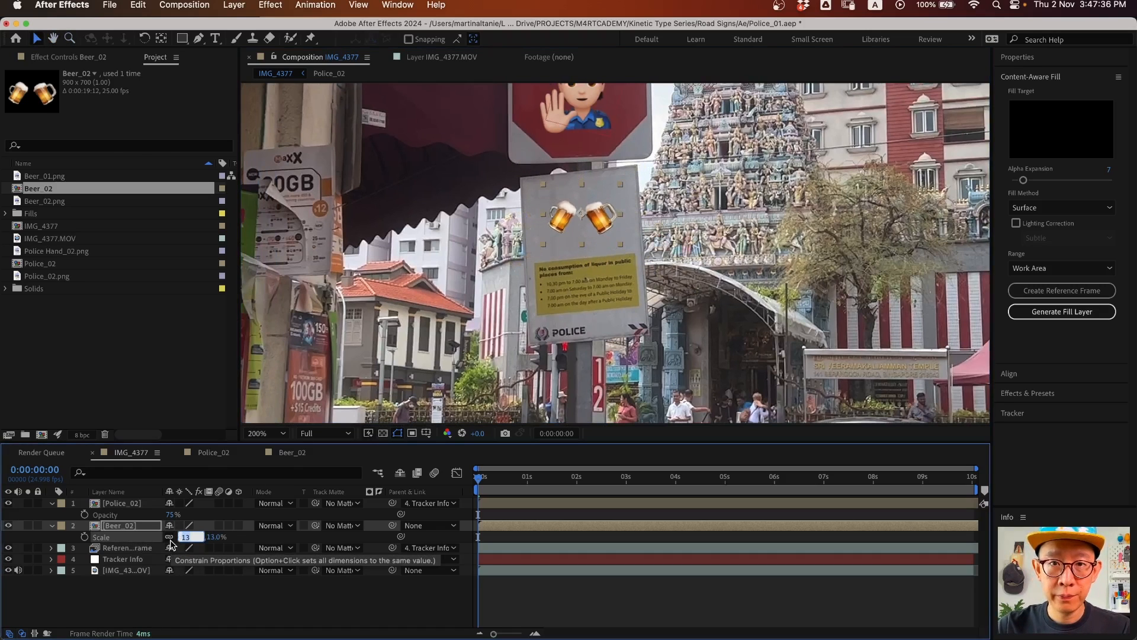
click(129, 527)
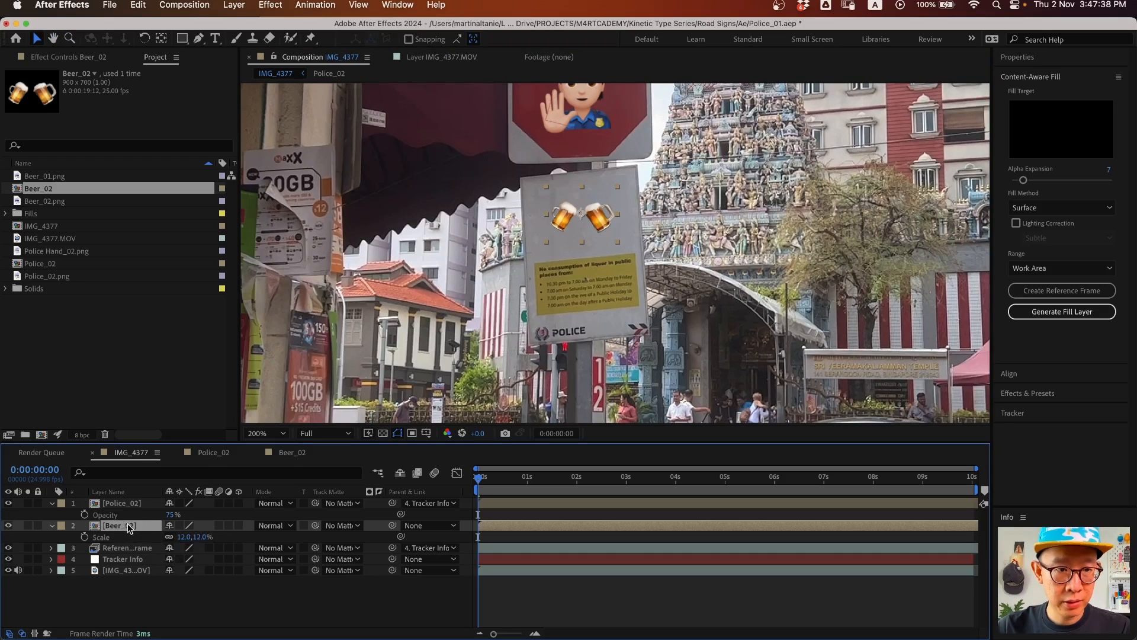
key(Down)
key(Down)
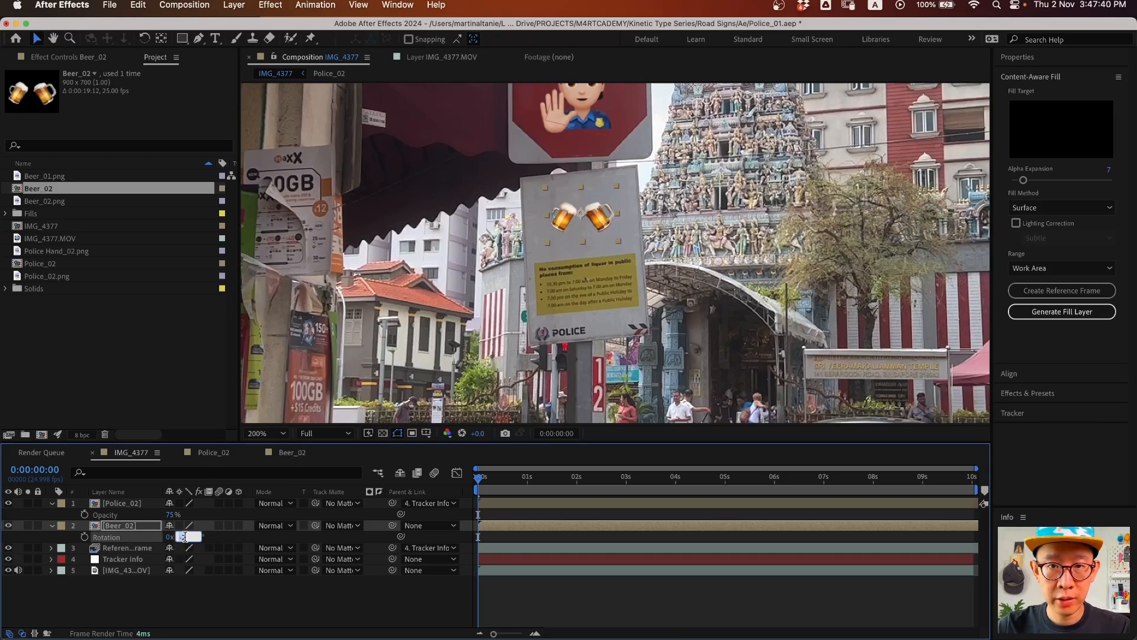
key(Down)
key(Down)
key(Down)
key(Down)
key(Down)
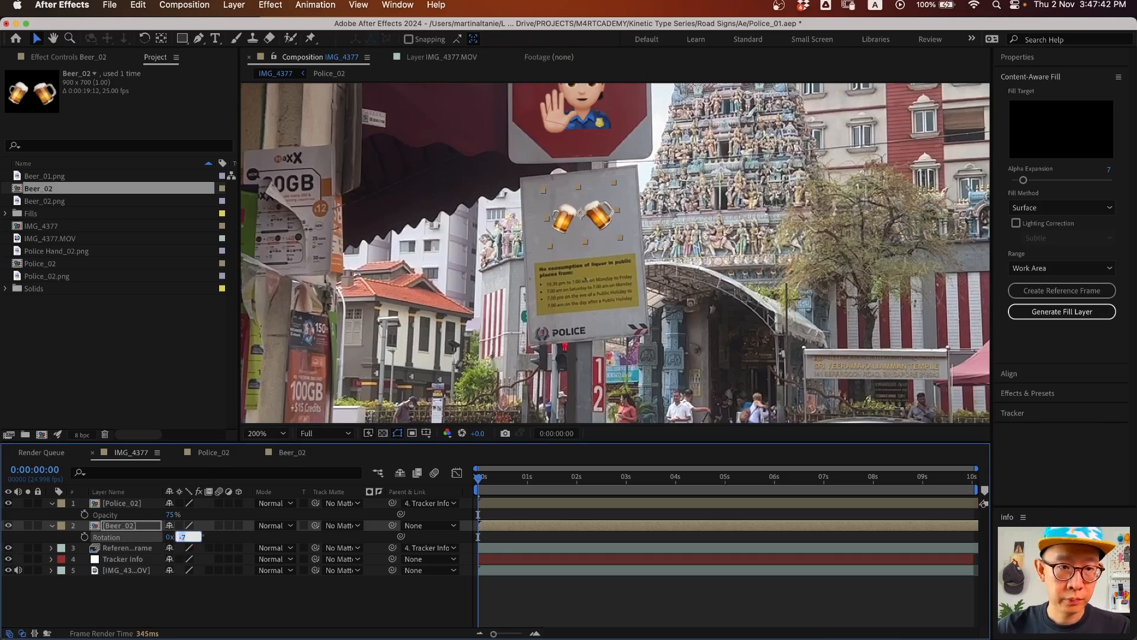
click(152, 529)
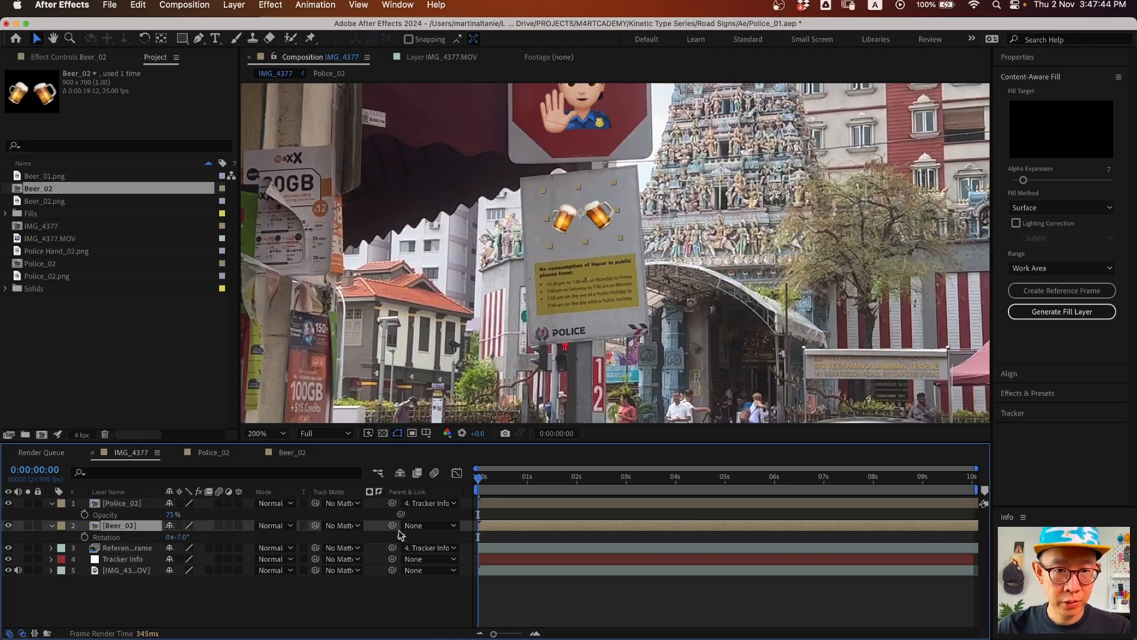
drag(390, 530, 128, 559)
key(space)
key(space)
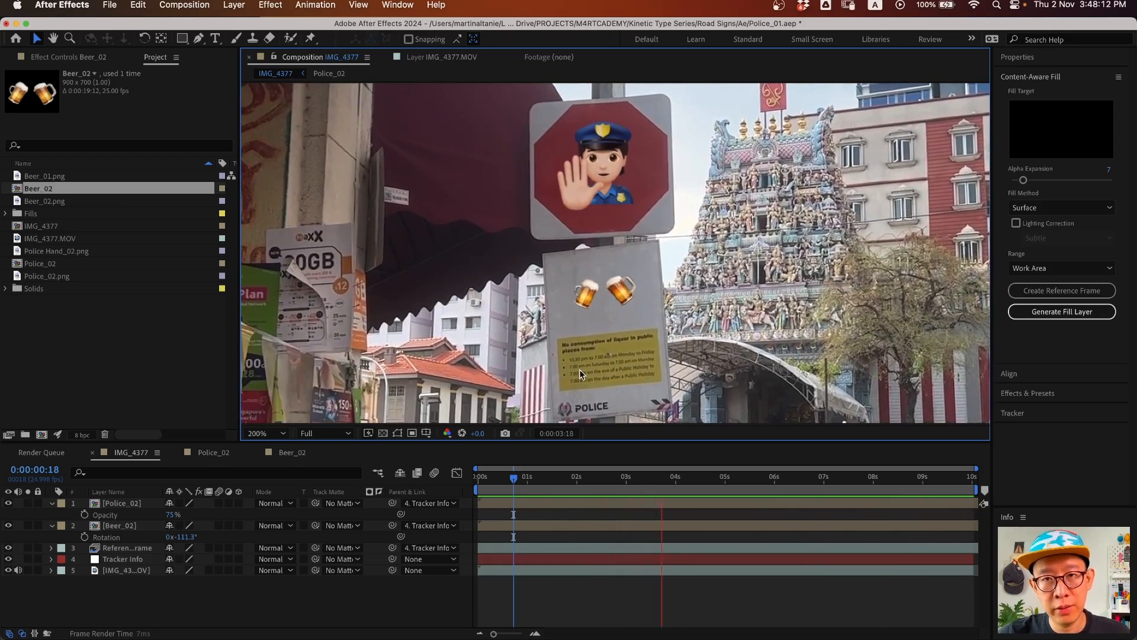
- Set Beer_02's opacity to 75% and scrub the start to check the tracking
click(129, 526)
key(t)
click(175, 537)
text(75)
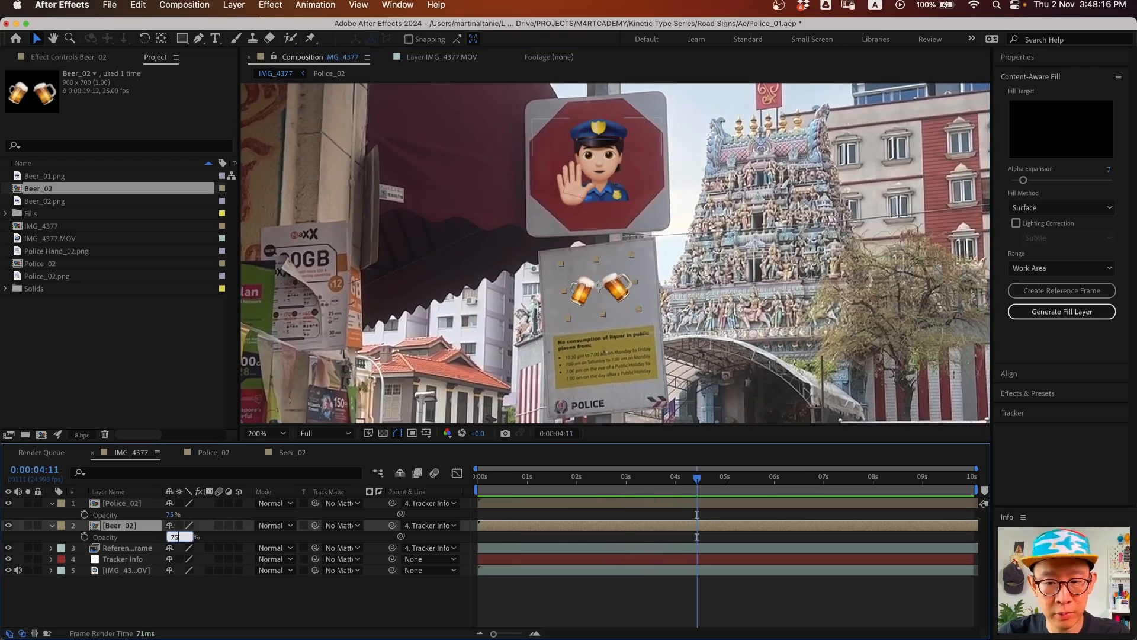
key(Return)
click(269, 615)
drag(581, 483, 435, 492)
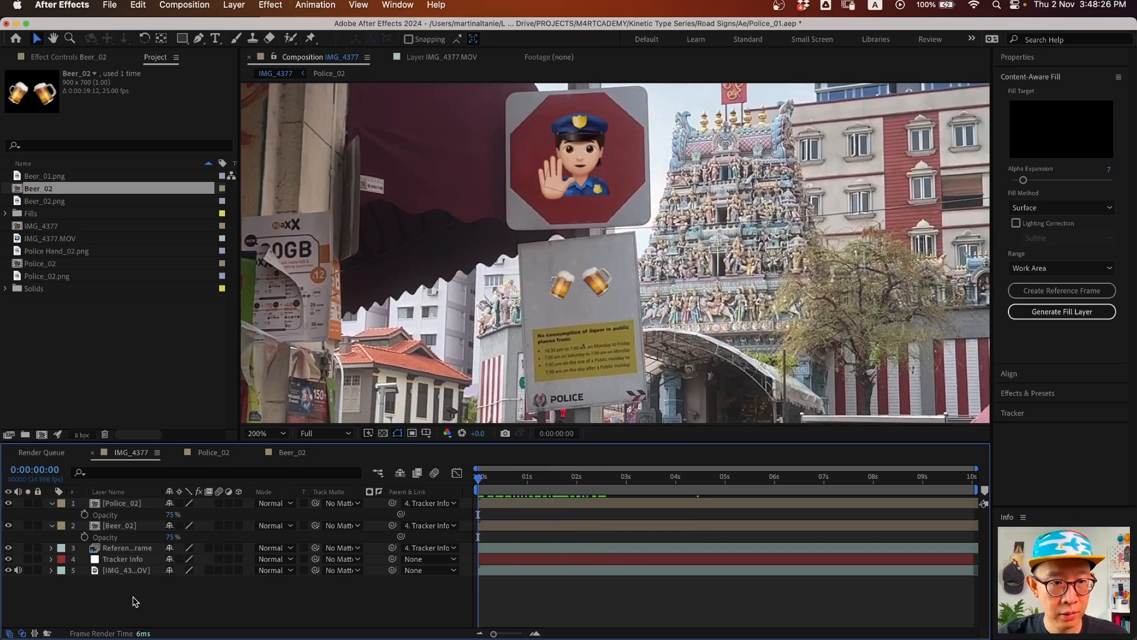
- Give the Pen tool no fill and a deep red stroke sampled from the stop sign; hide layers 1–4
click(199, 39)
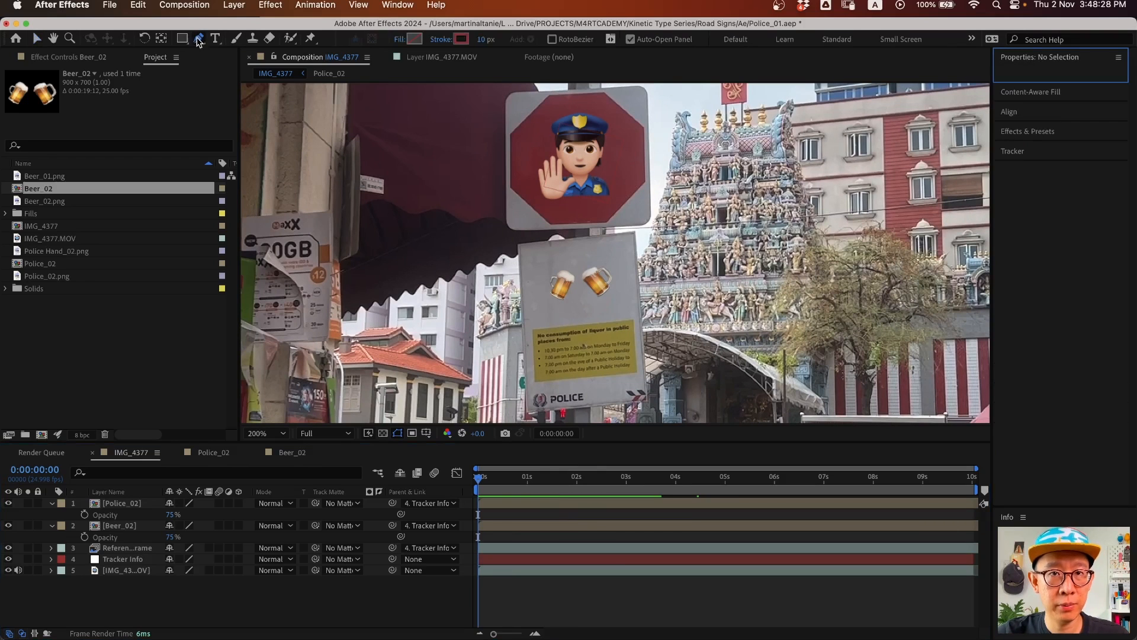
click(398, 41)
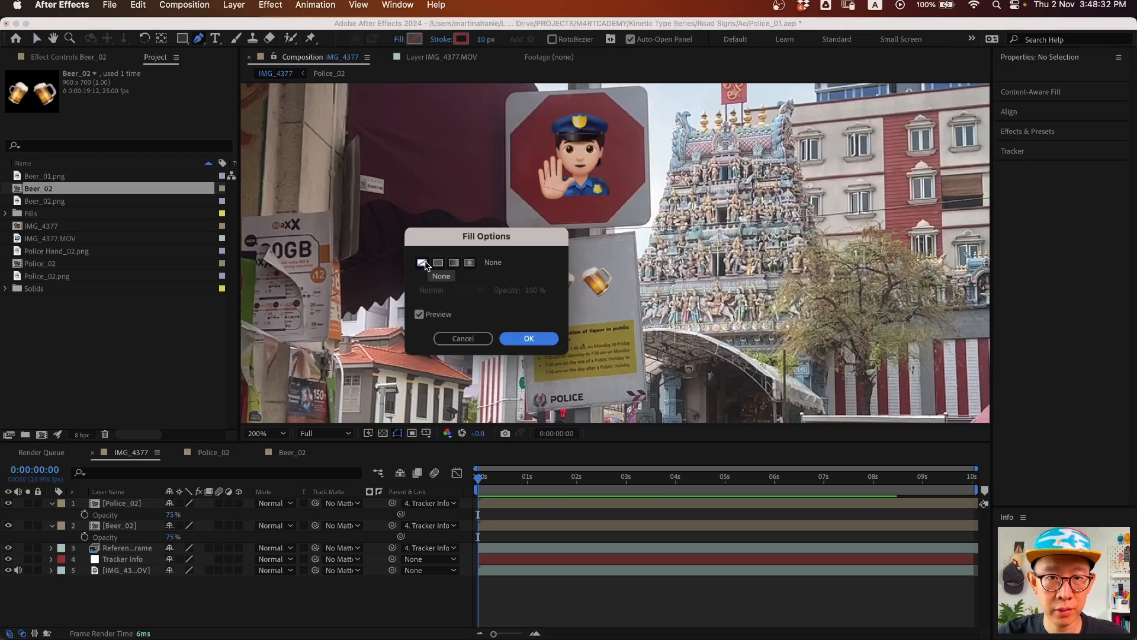
click(529, 338)
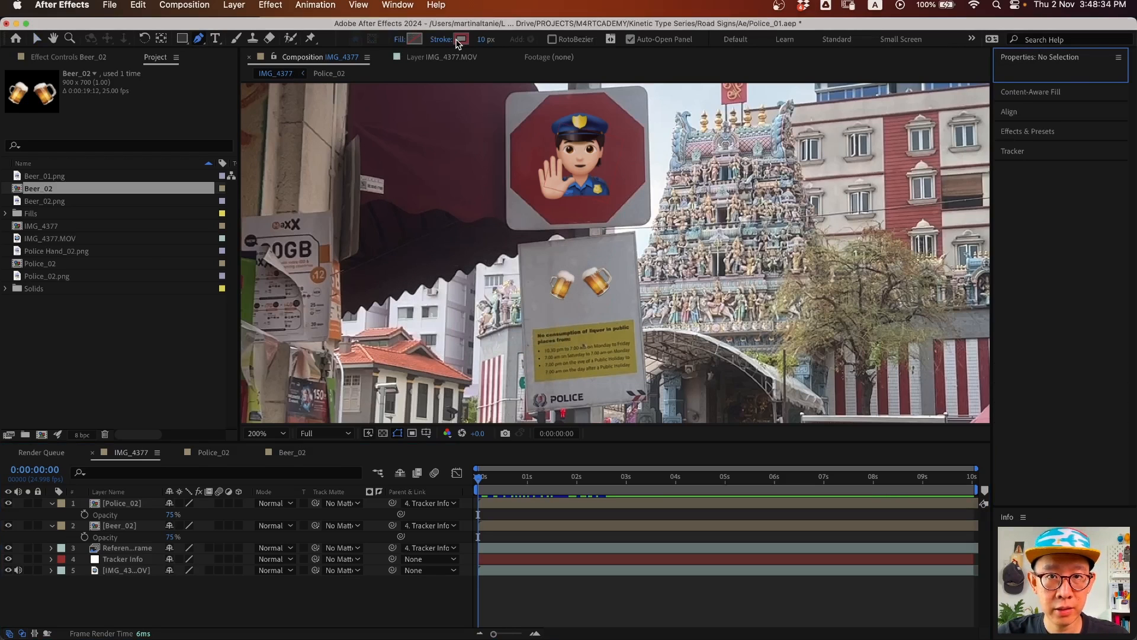
click(460, 39)
click(428, 332)
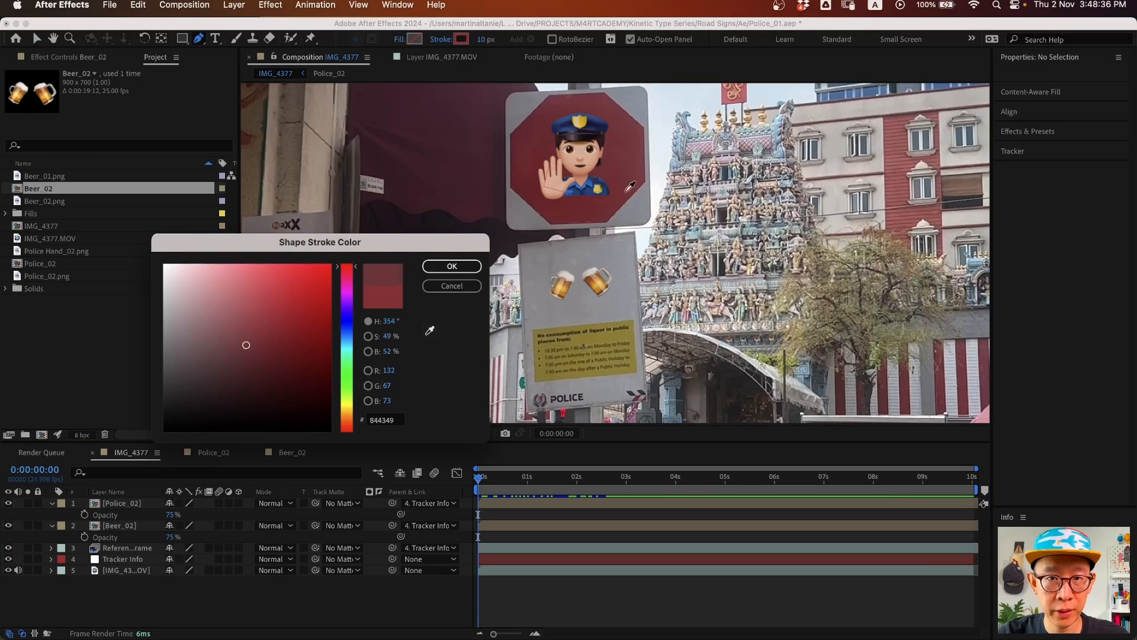
click(615, 190)
drag(266, 336, 259, 340)
click(452, 267)
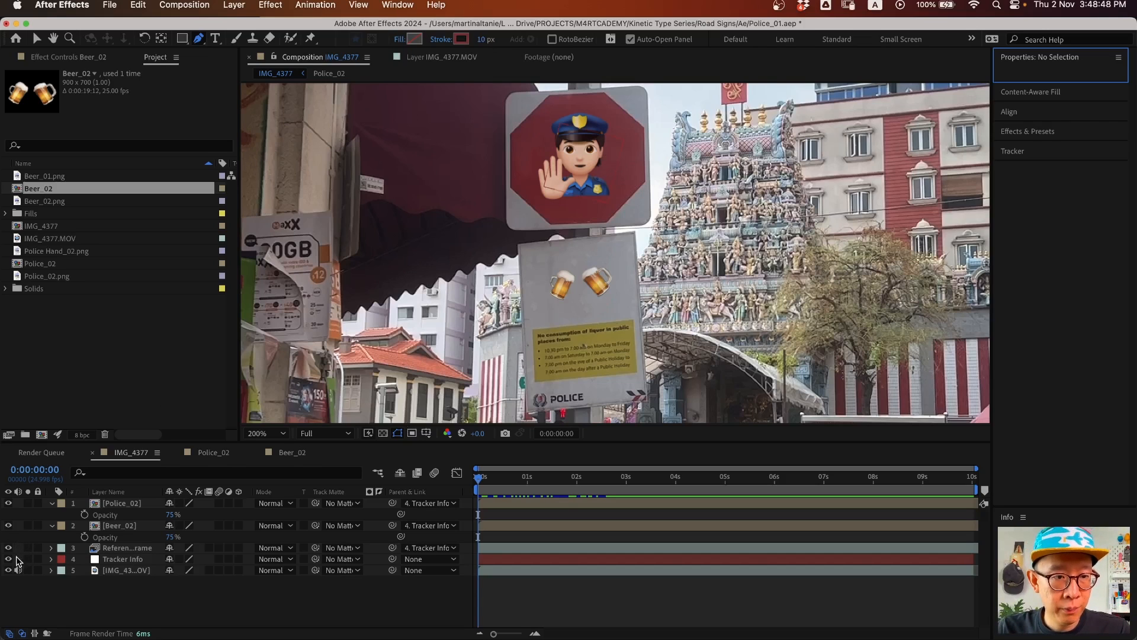
drag(11, 559, 8, 503)
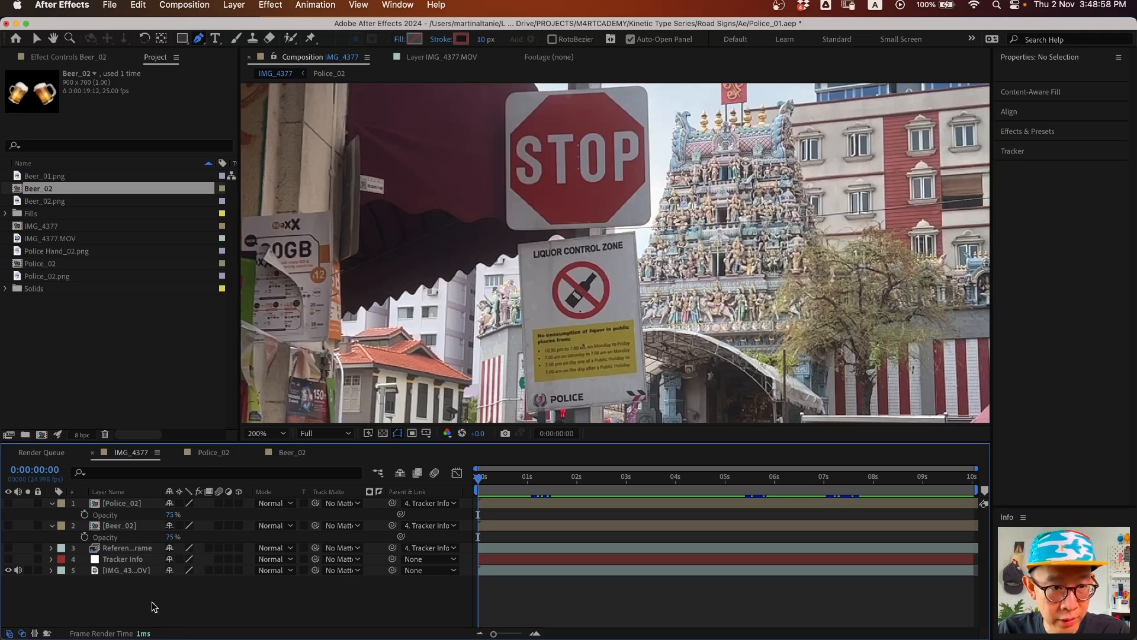
- Draw a closed curved path around the sign's red circle plus a diagonal slash across it
key(z)
click(551, 338)
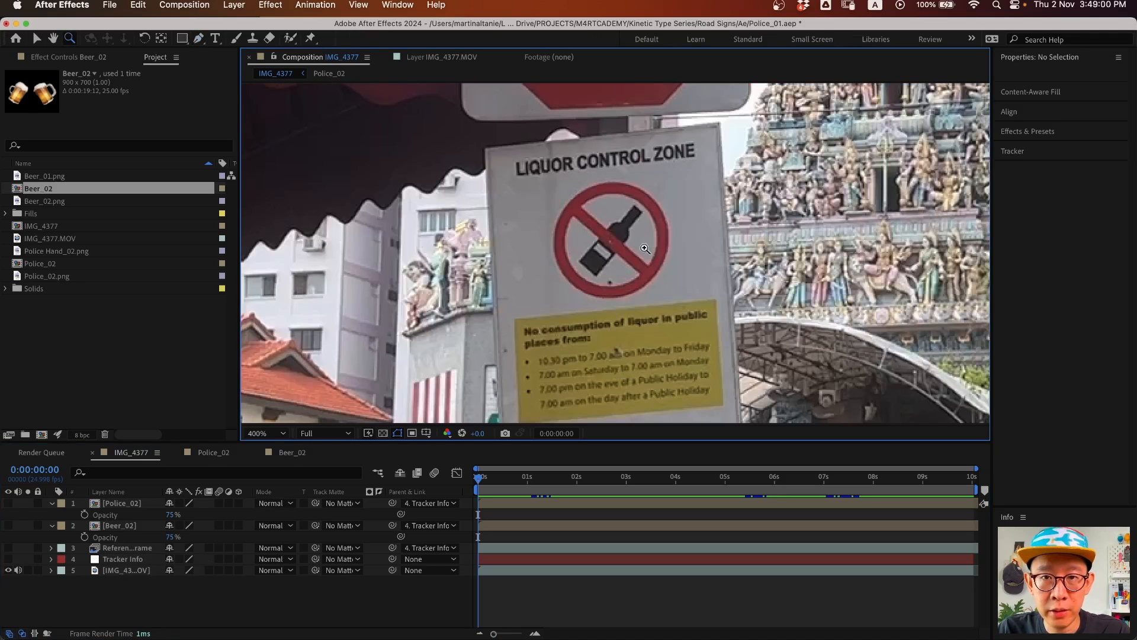
drag(642, 249, 581, 257)
key(g)
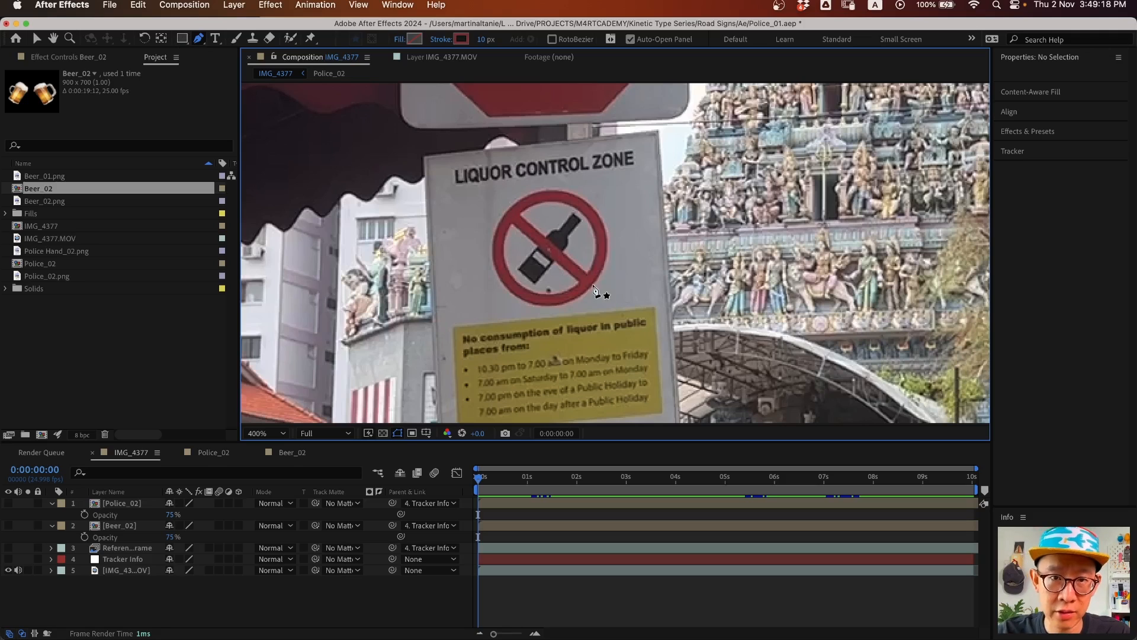
drag(510, 214, 616, 232)
drag(586, 282, 485, 262)
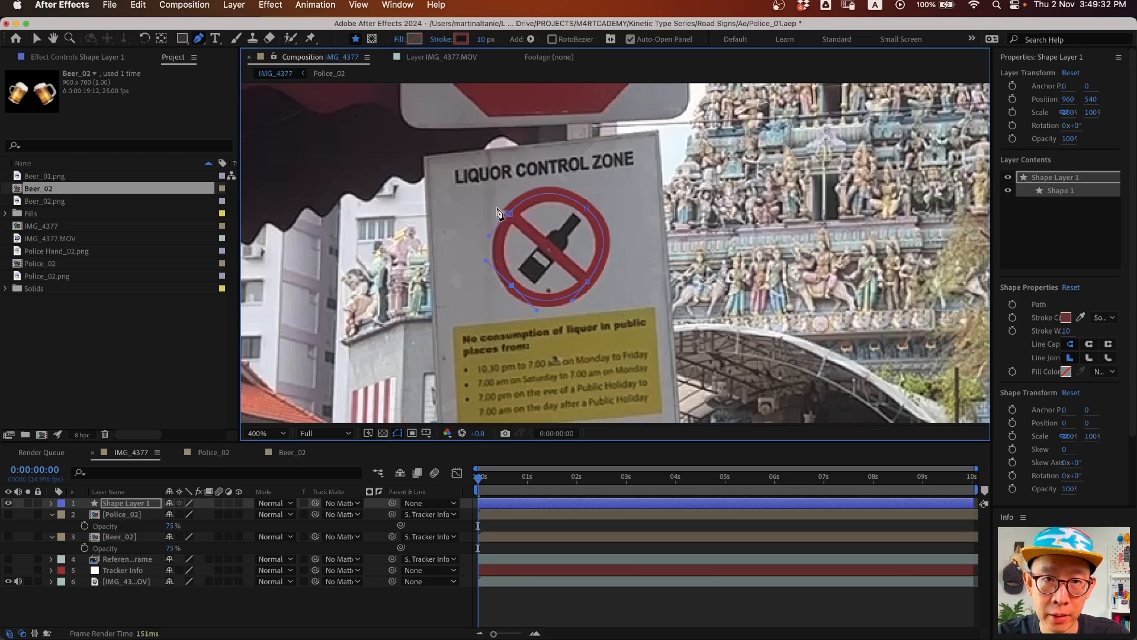
drag(508, 213, 510, 194)
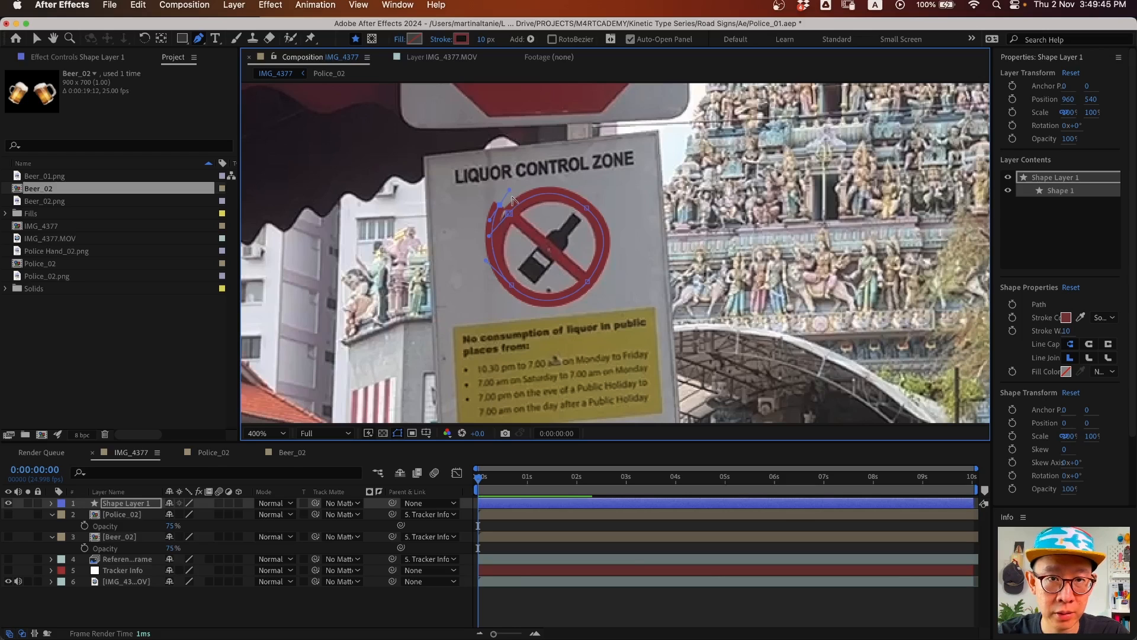
click(519, 220)
click(570, 282)
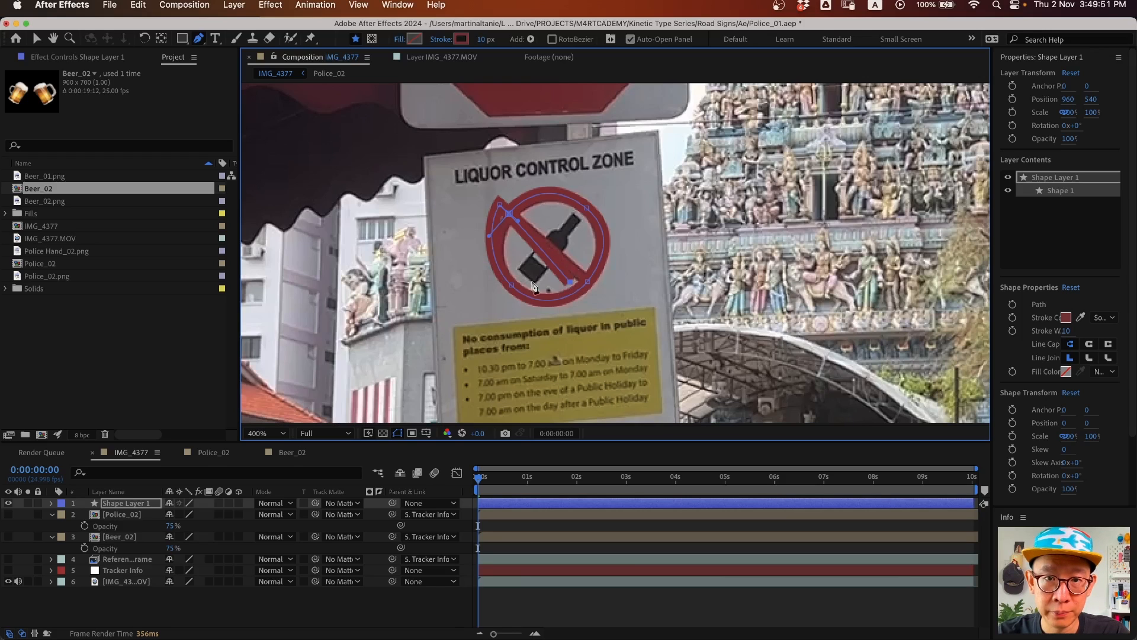
- Adjust the slash's end points and the path's lower points to line up with the sign
click(37, 39)
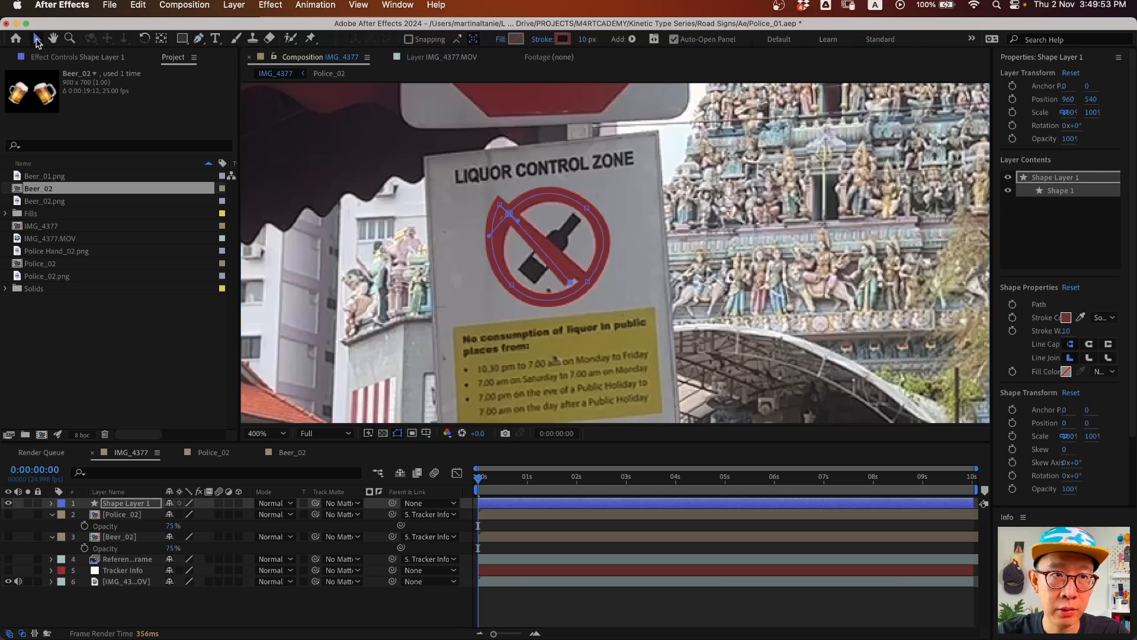
drag(571, 281, 583, 277)
drag(500, 206, 504, 214)
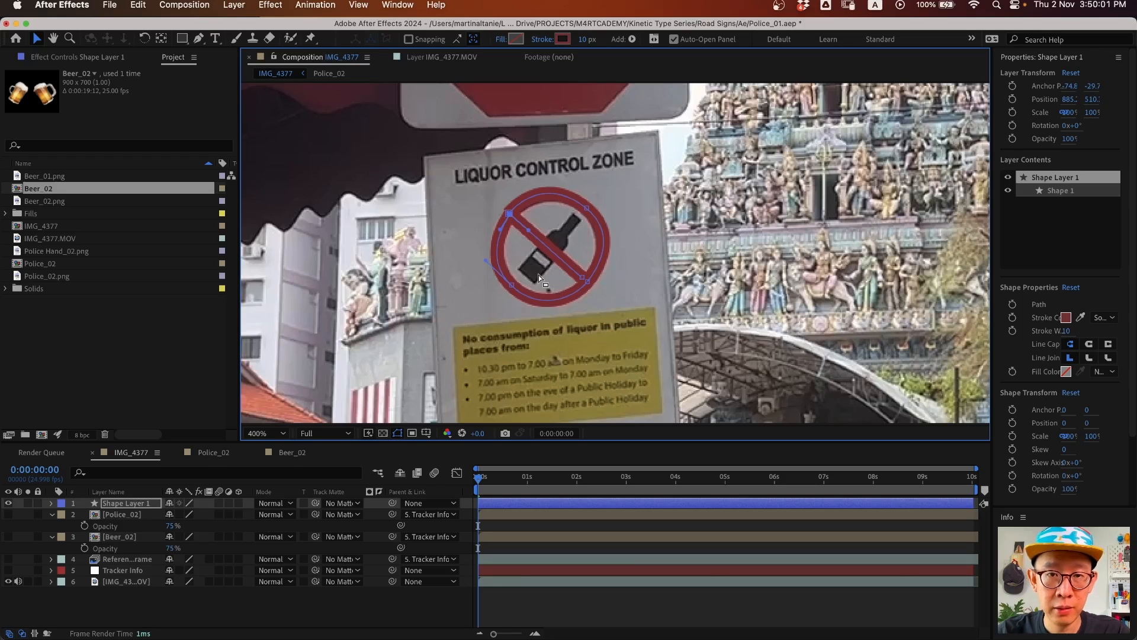
click(583, 278)
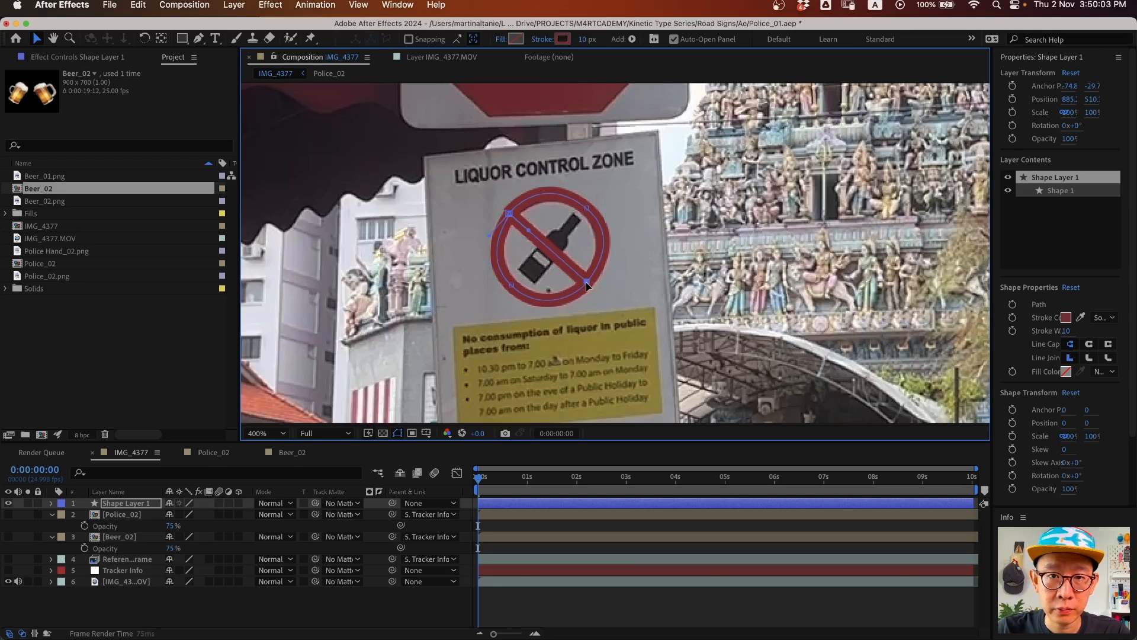
click(514, 286)
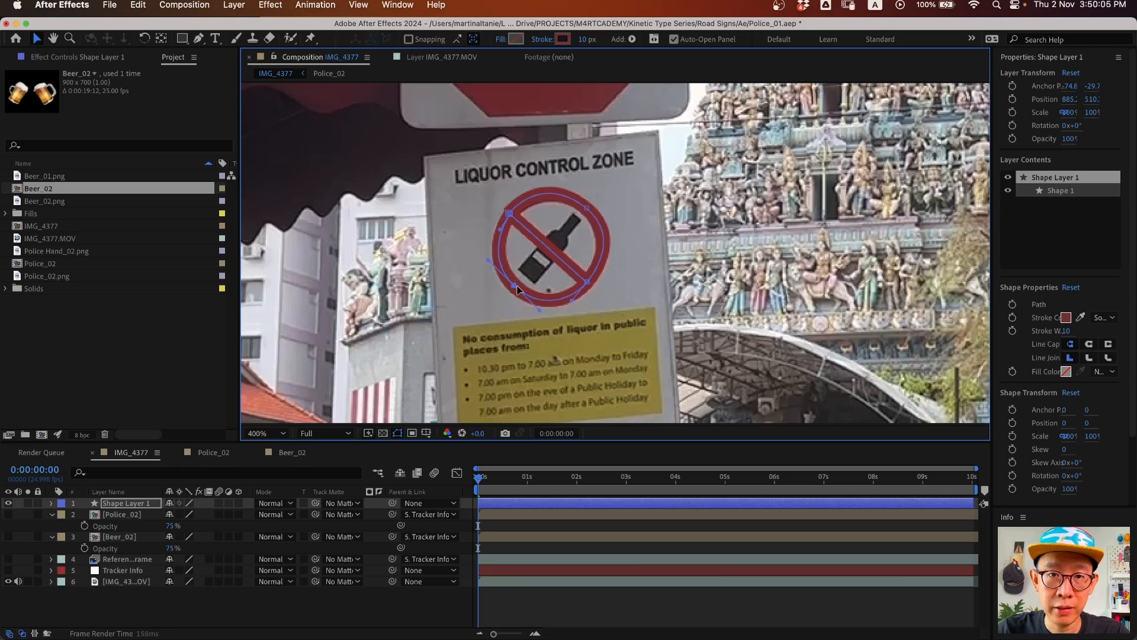
- Show the other layers, parent Shape Layer 1 to Tracker Info, and scrub to check tracking
drag(7, 576, 7, 514)
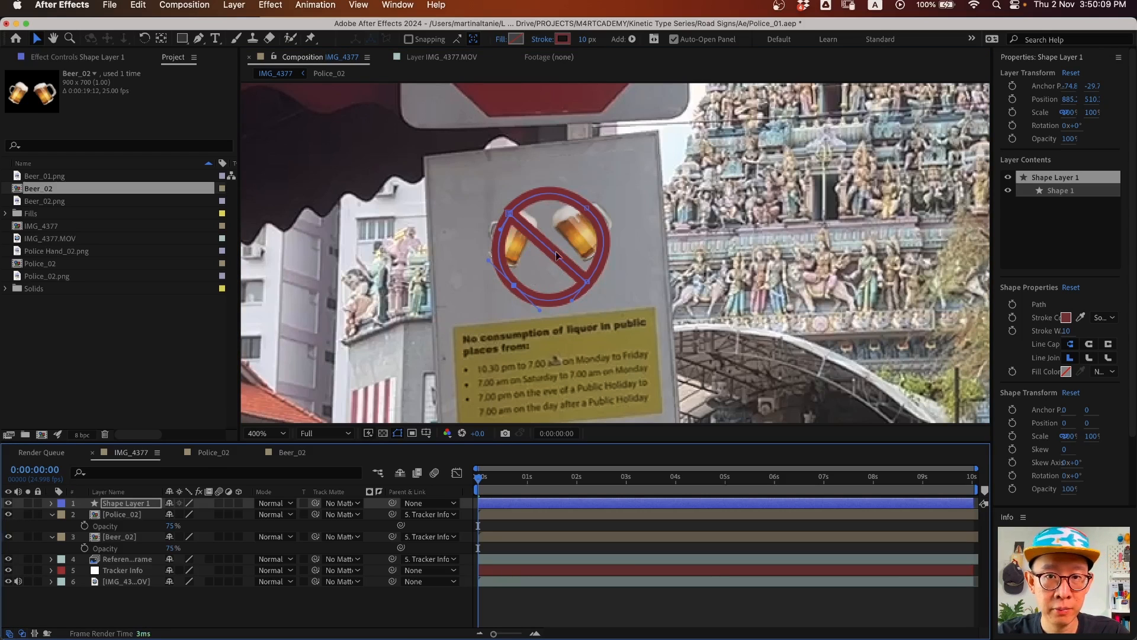
click(118, 504)
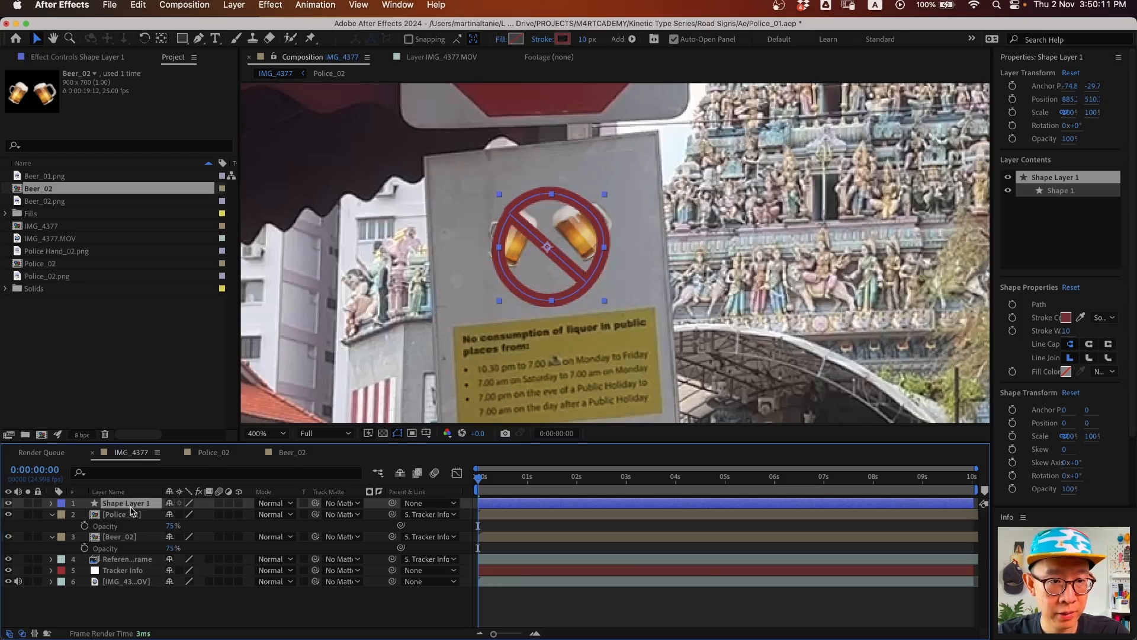
drag(392, 503, 141, 571)
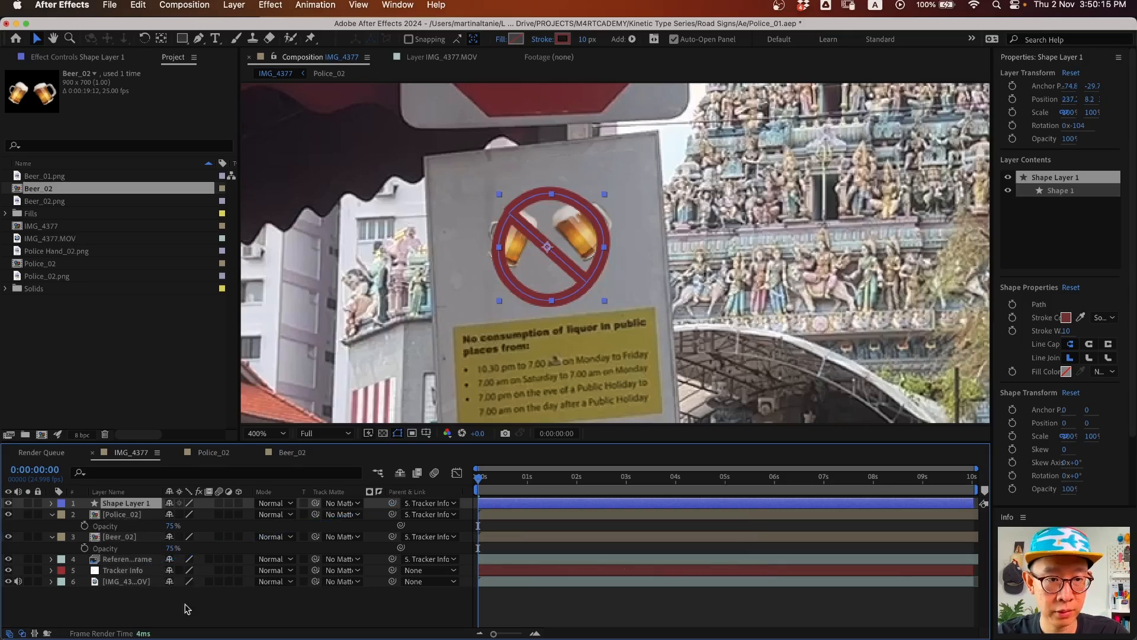
click(215, 609)
drag(489, 483, 641, 503)
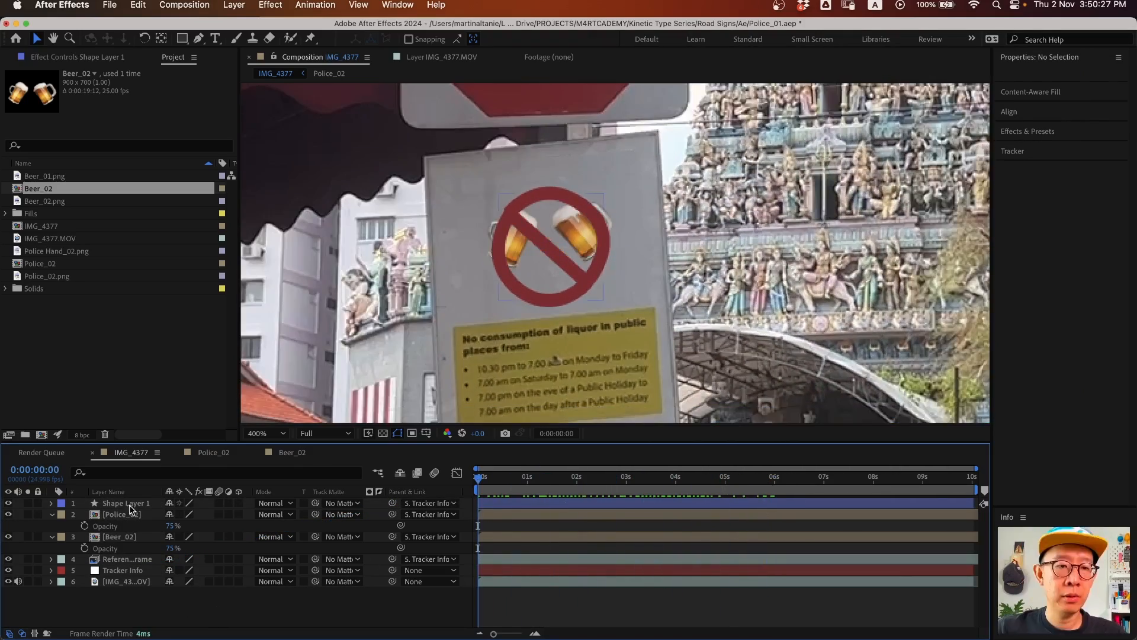
- Rename Shape Layer 1 to 'Stroke'
click(129, 505)
key(Return)
text(S)
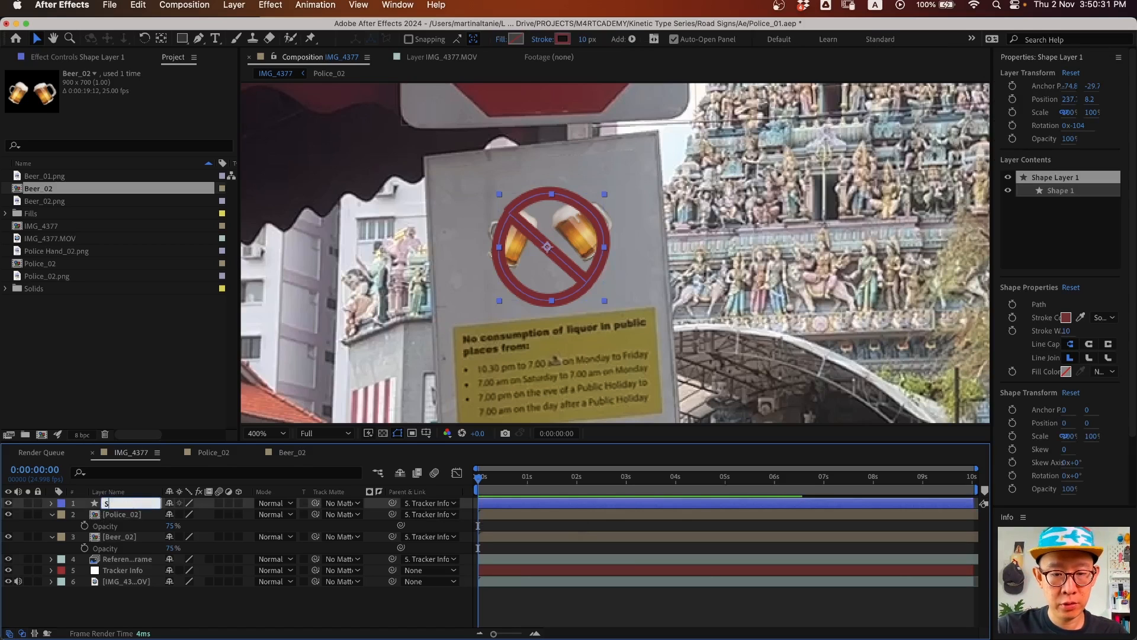
text(troke)
key(Return)
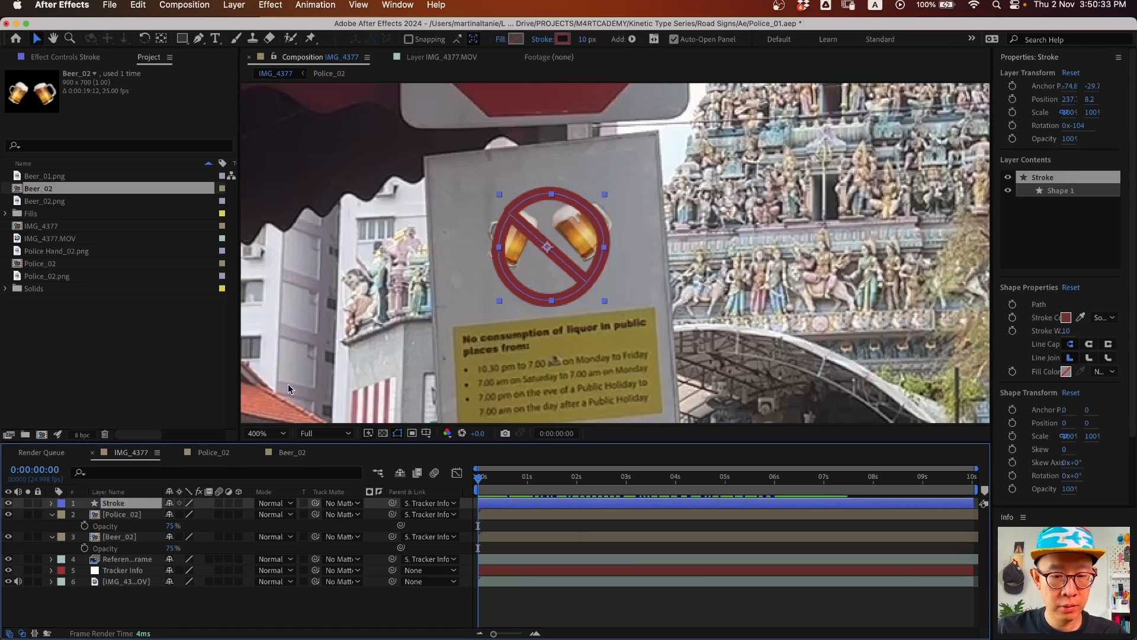
- Move the ring slightly up and scale the Stroke layer to 124%
drag(571, 268, 570, 257)
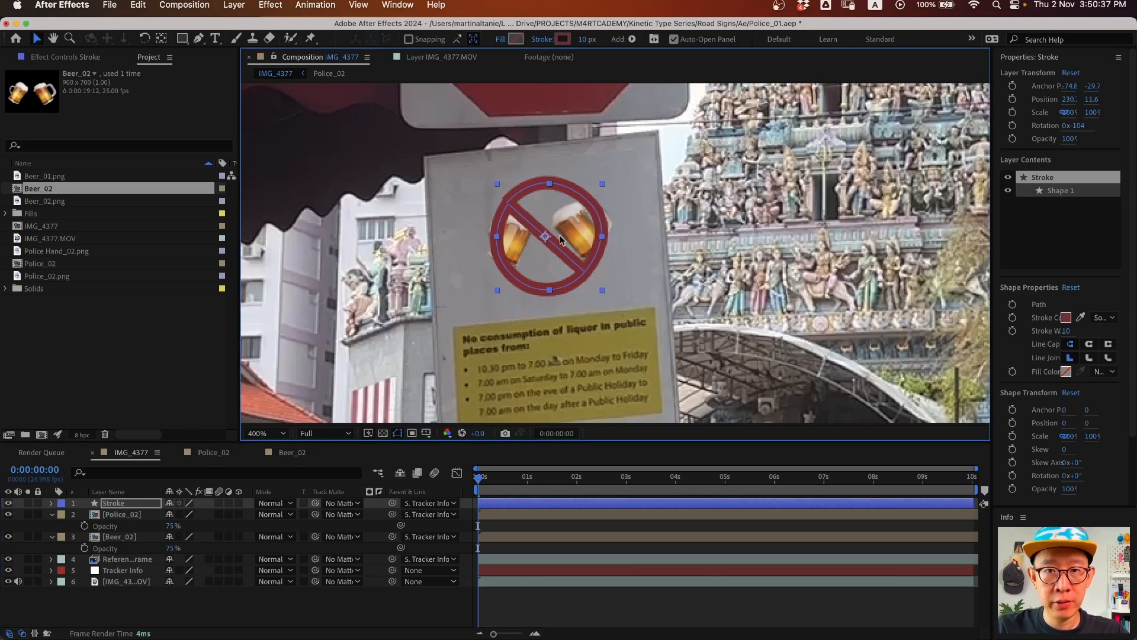
click(149, 503)
key(s)
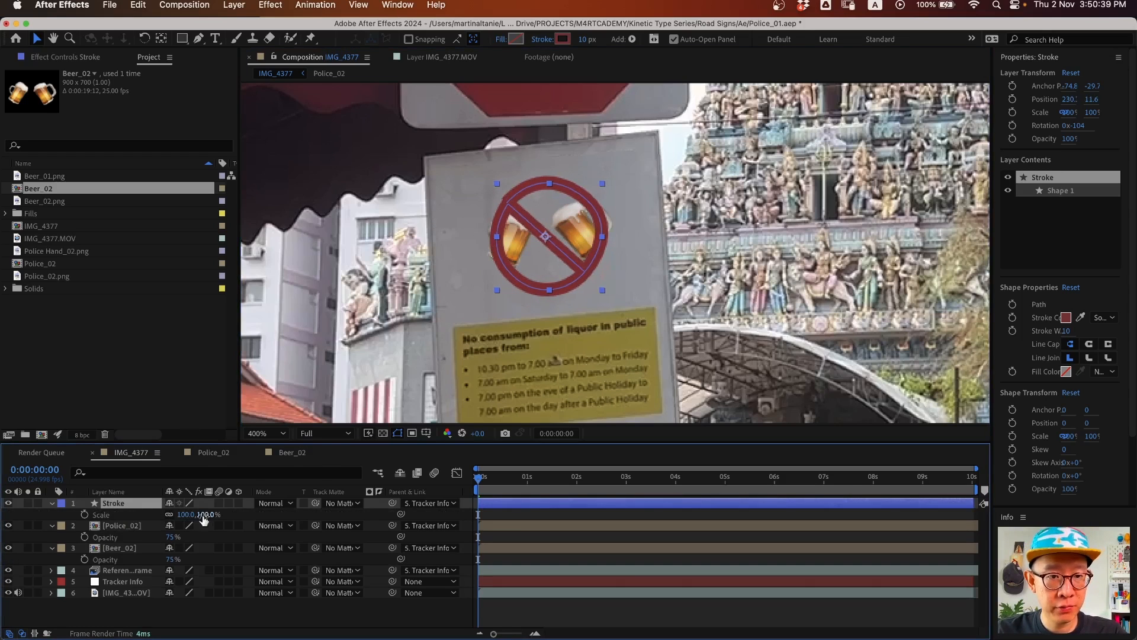
mouse_move(189, 514)
mouse_down()
mouse_move(211, 516)
mouse_move(174, 516)
mouse_up()
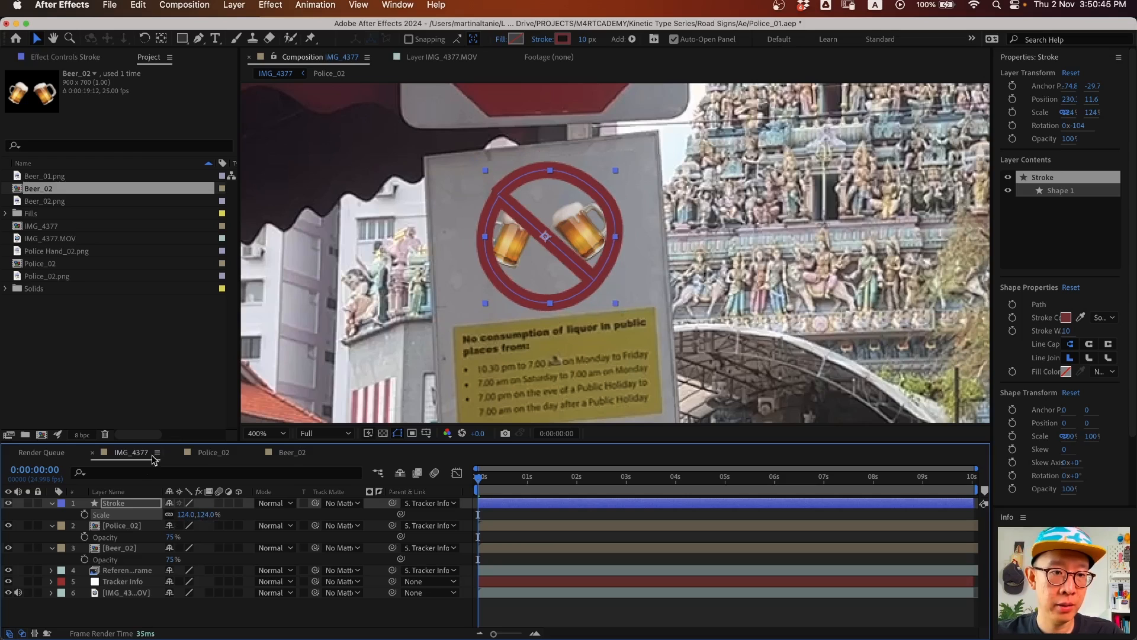
click(133, 504)
click(582, 40)
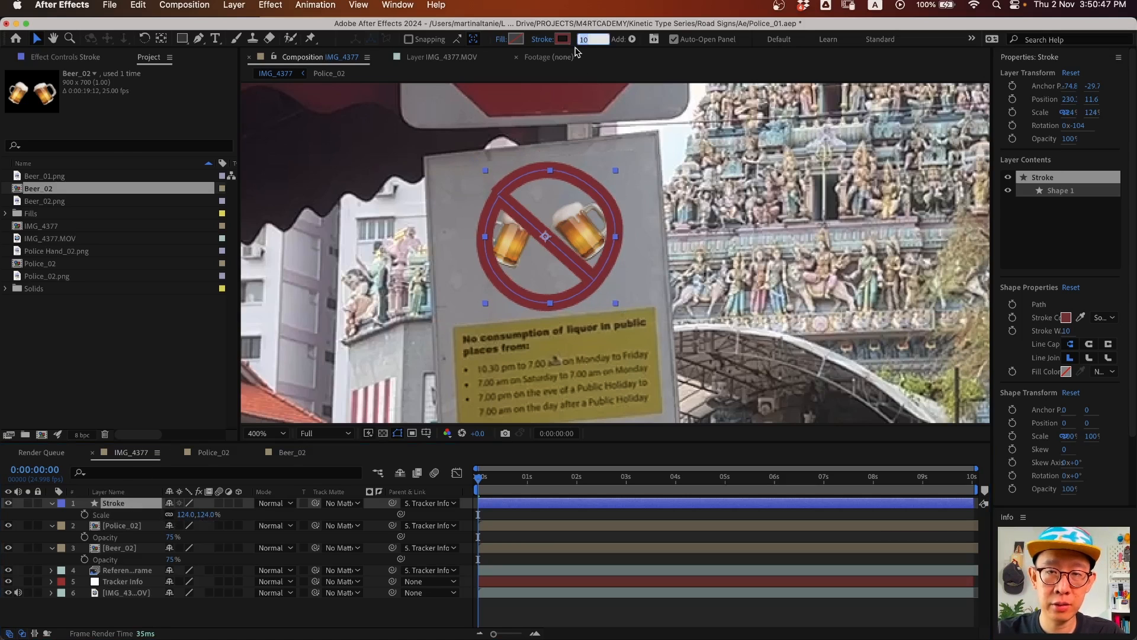
- Set the ring's stroke width to 7 px and refine its left arc and bottom-right point
key(Down)
key(Down)
key(Down)
key(Down)
key(Up)
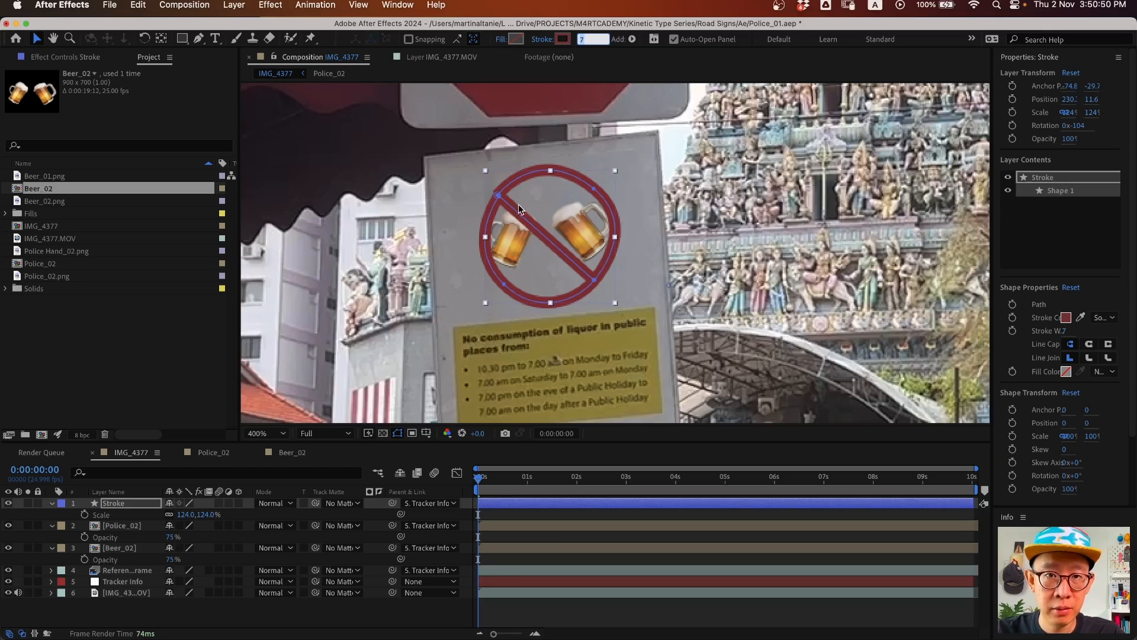
click(499, 196)
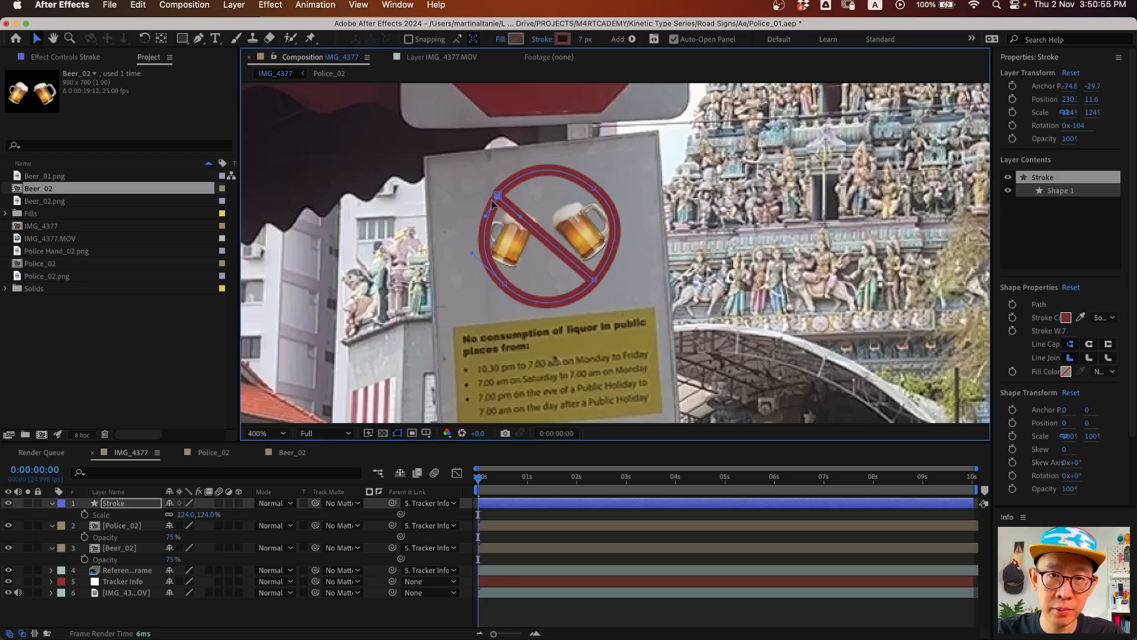
drag(482, 223, 488, 222)
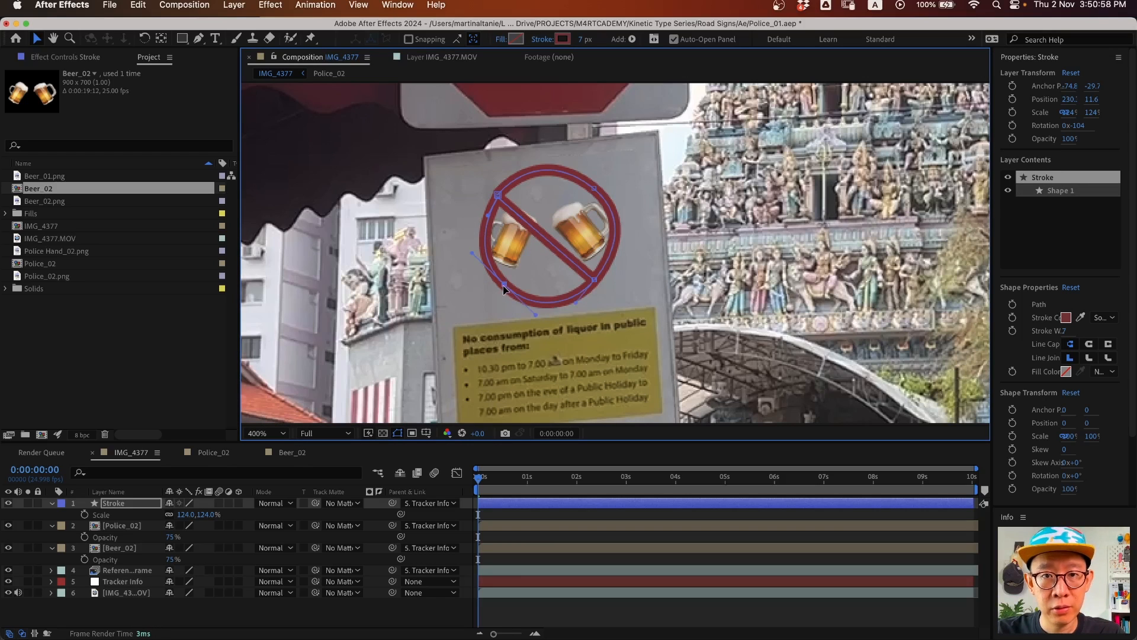
drag(535, 315, 533, 312)
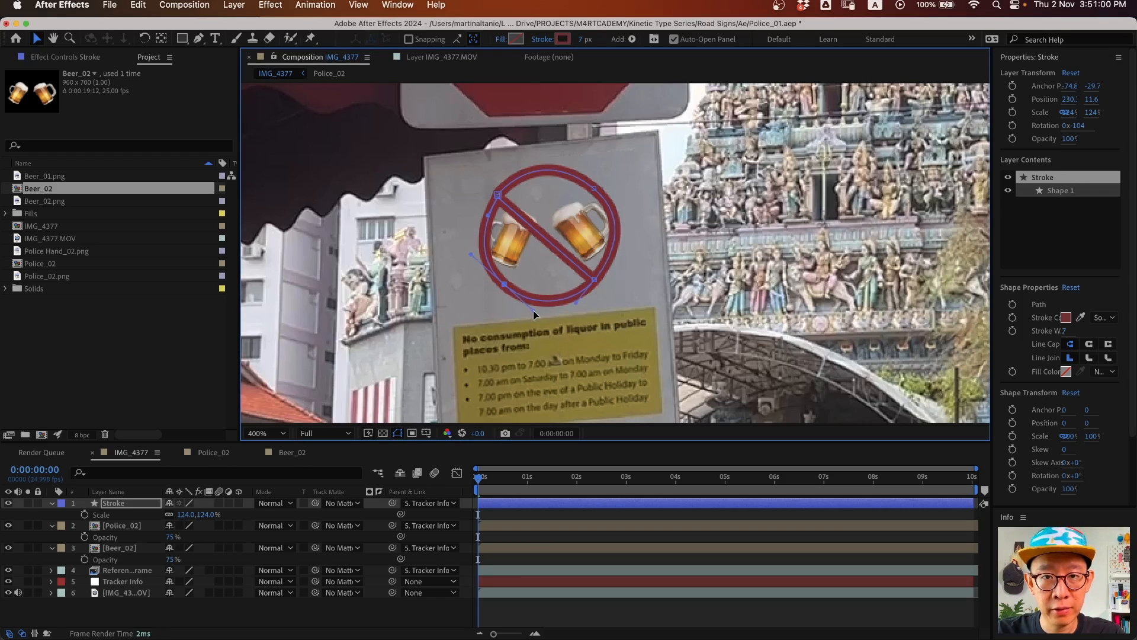
click(594, 281)
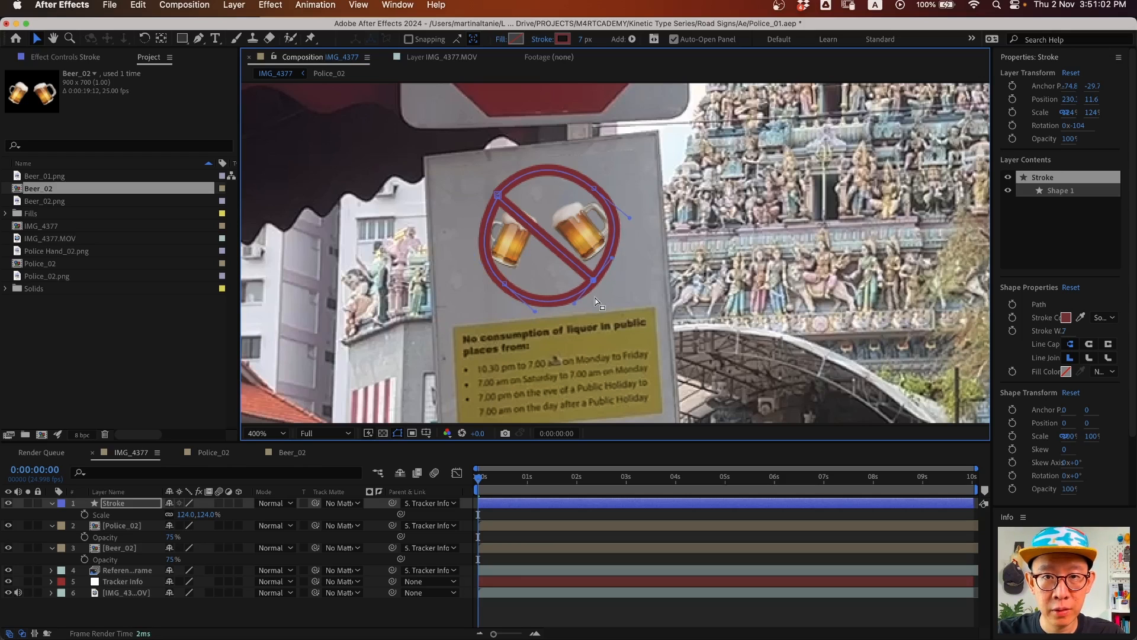
- Scale Beer_02 to 9%, centre the mugs inside the ring, and preview the opening seconds
click(121, 547)
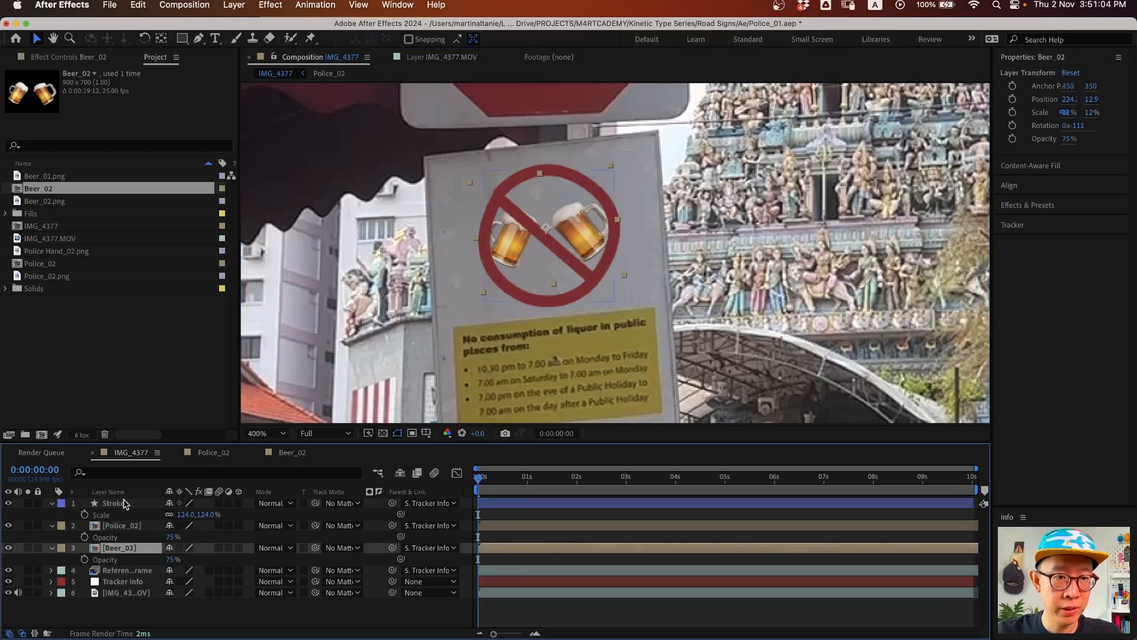
key(s)
click(185, 559)
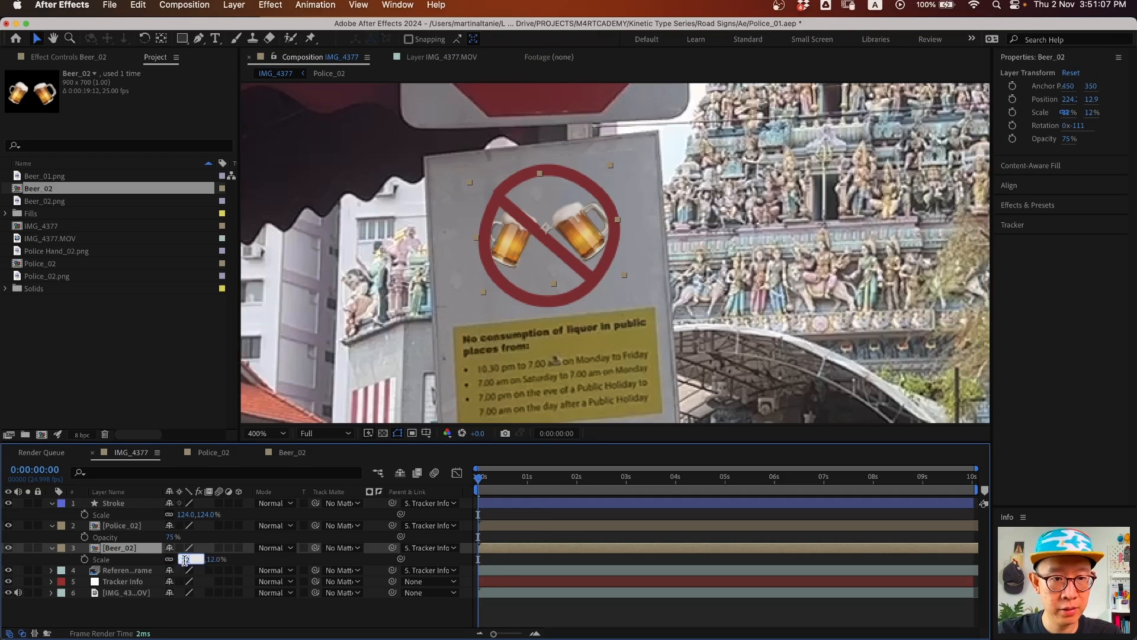
text(10)
key(Down)
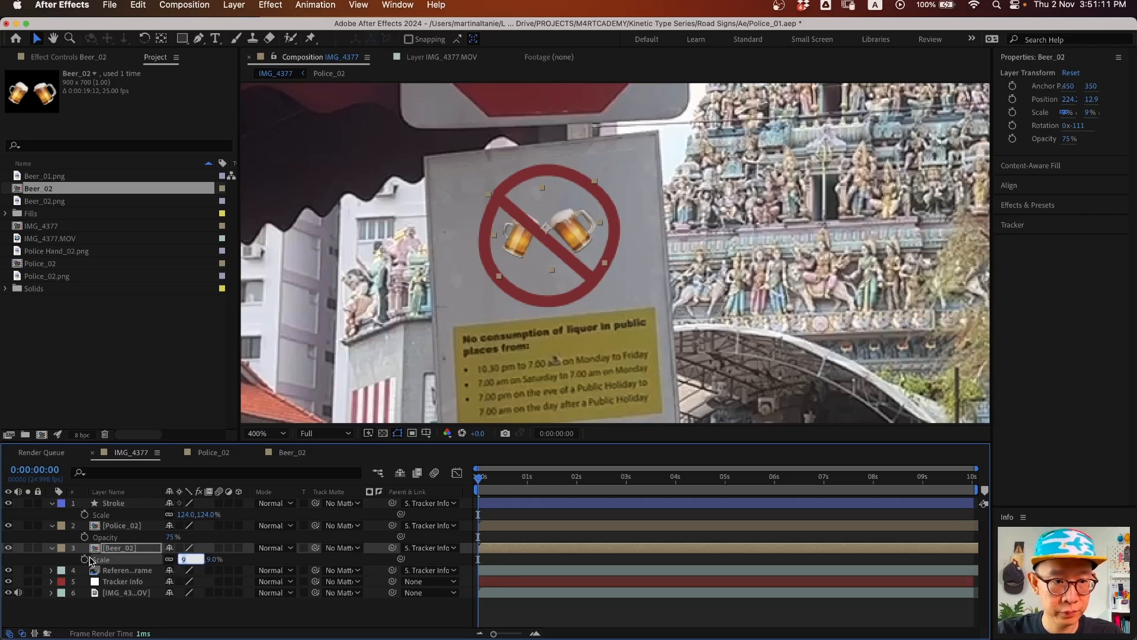
key(Return)
drag(580, 240, 572, 253)
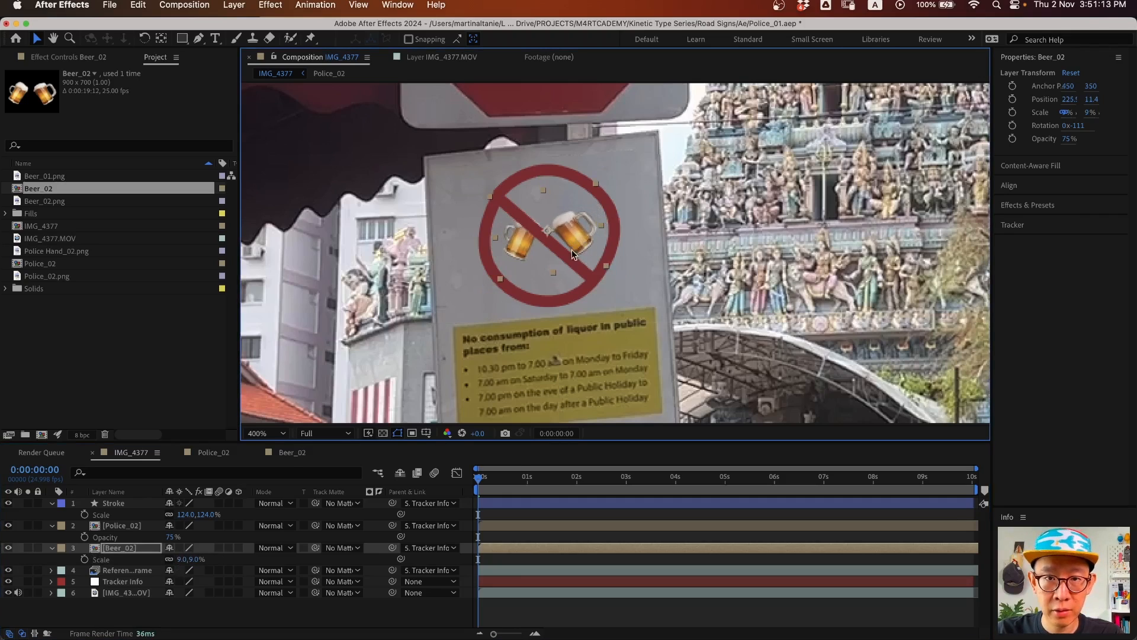
drag(479, 486, 534, 508)
key(Home)
click(116, 503)
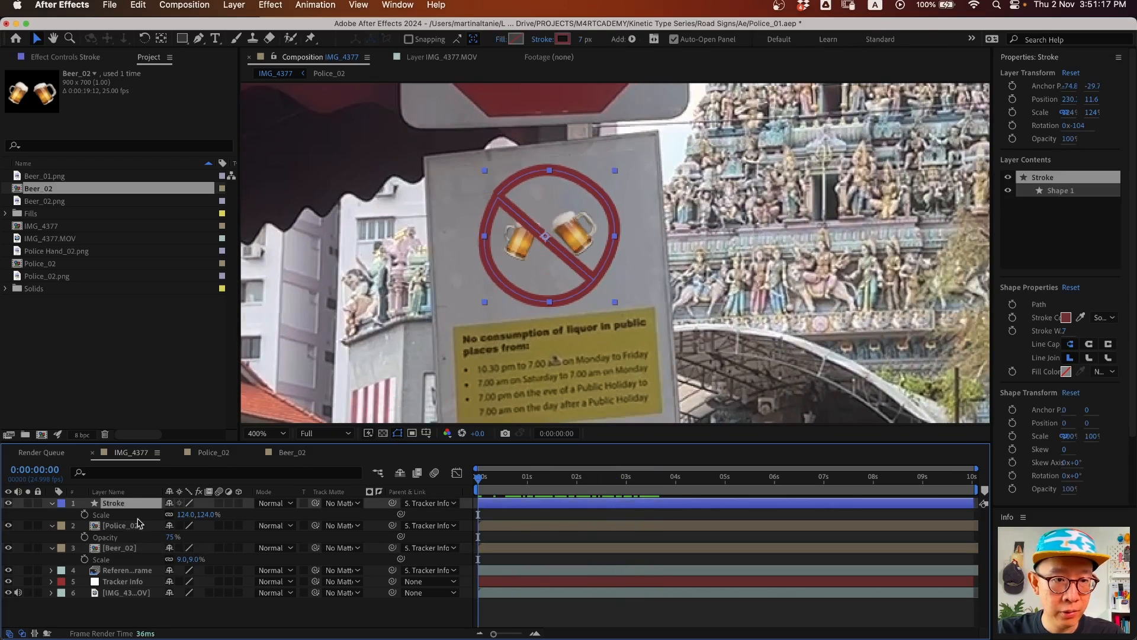
- Add Trim Paths to the Stroke layer, expand its settings, and try adjusting End
click(52, 503)
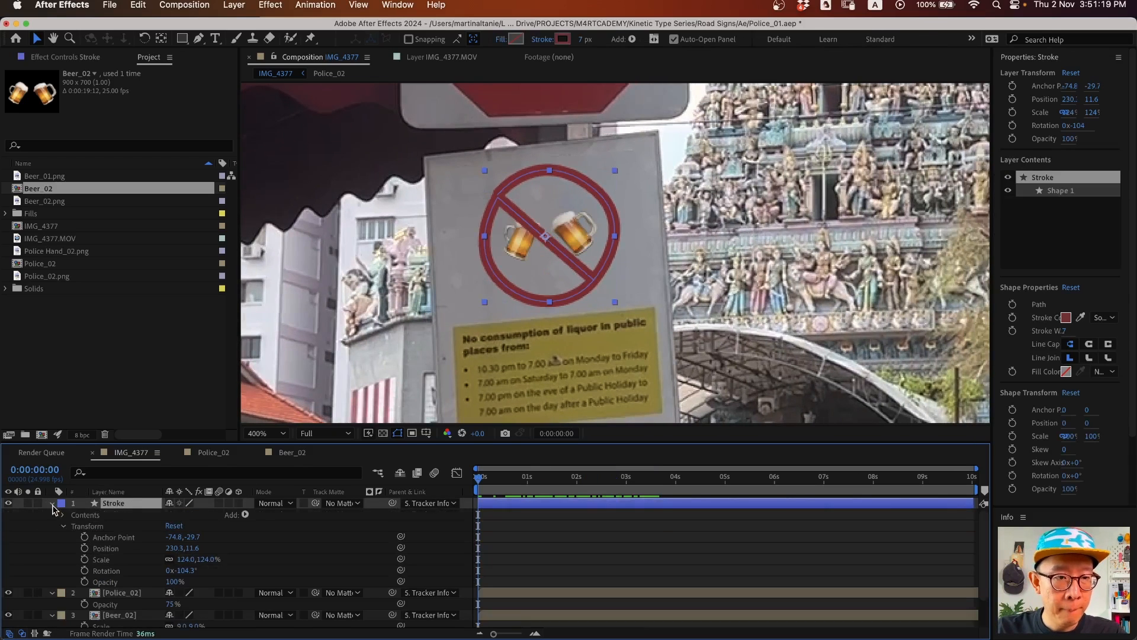
click(246, 515)
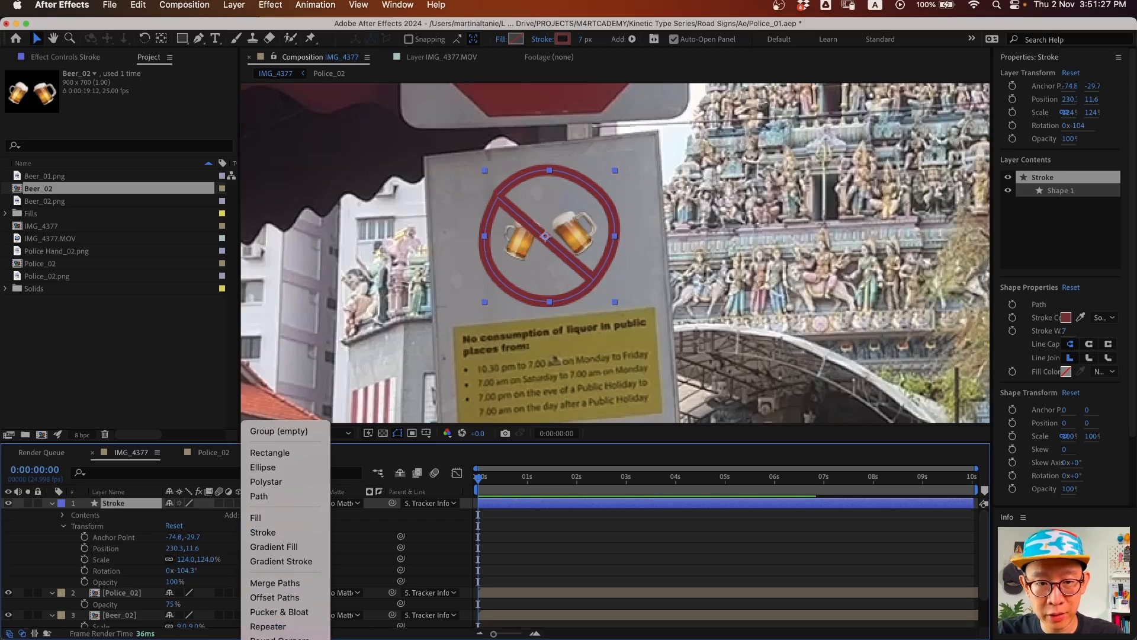
click(272, 639)
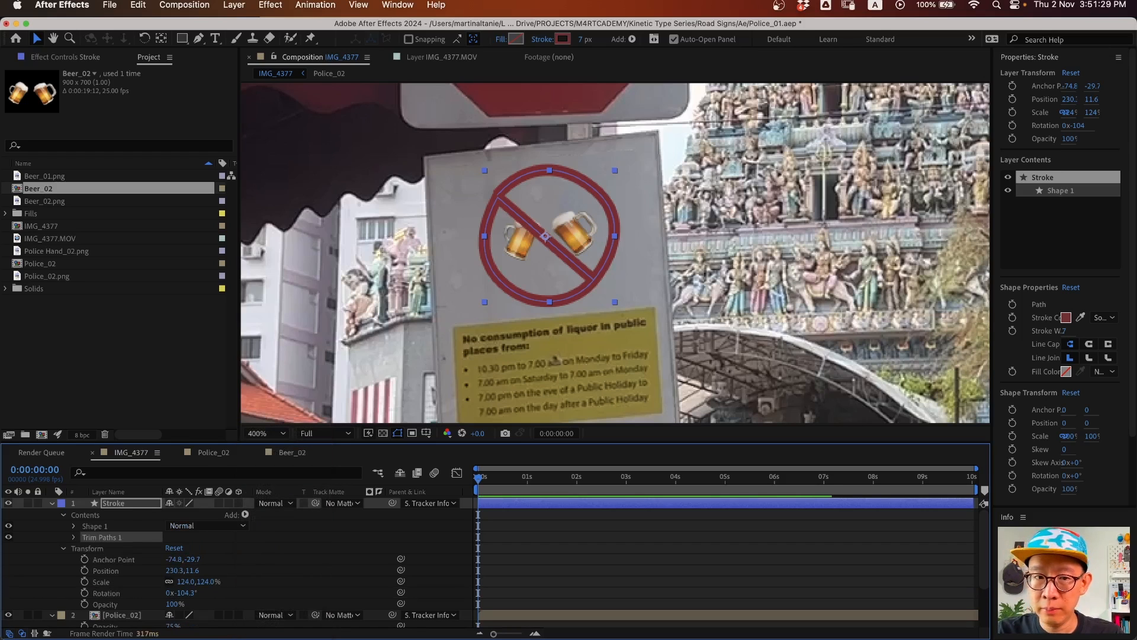
click(74, 538)
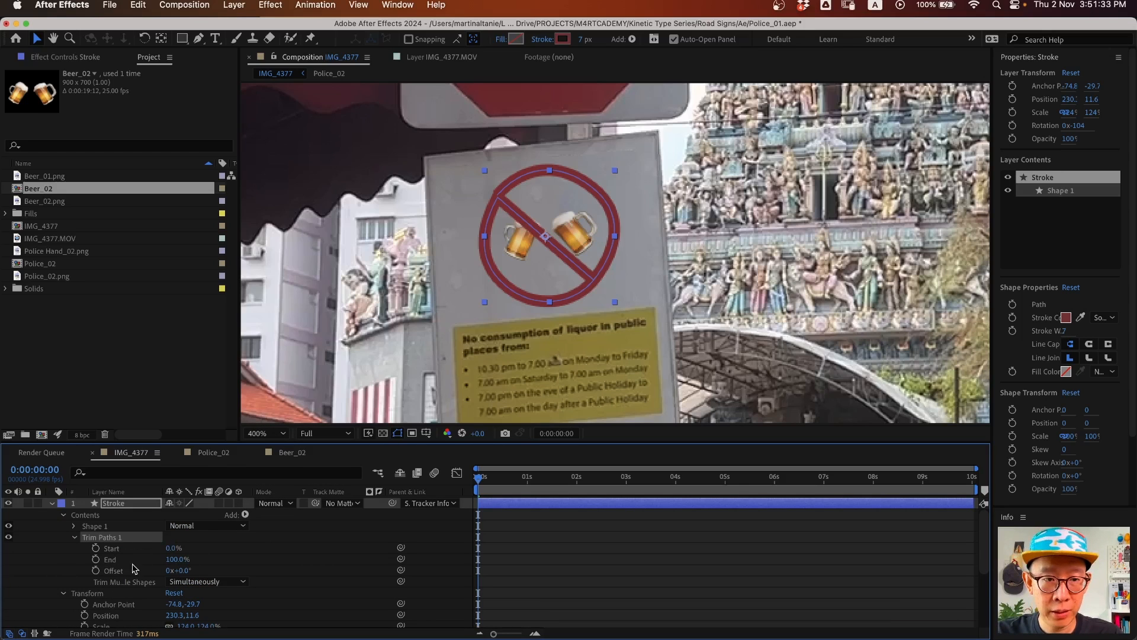
mouse_move(175, 559)
mouse_down()
mouse_move(101, 559)
mouse_move(178, 559)
mouse_move(110, 554)
mouse_move(179, 550)
mouse_move(104, 556)
mouse_move(96, 566)
mouse_up()
- Keyframe Trim Paths End at 0% at the start and about 75% around frame 14
click(96, 559)
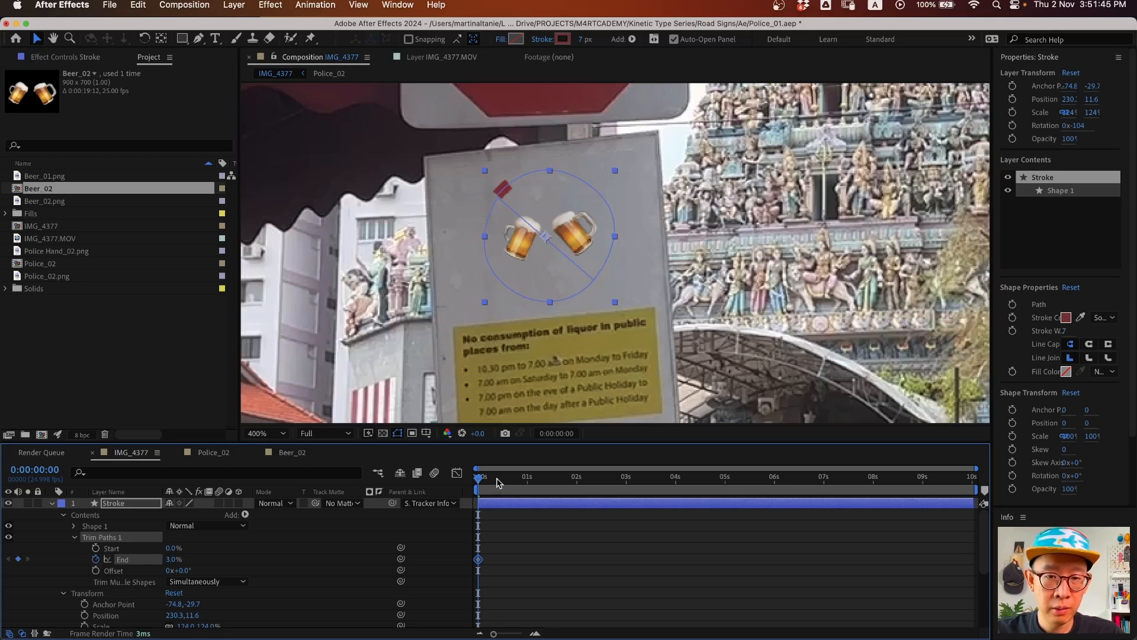
drag(489, 483, 510, 485)
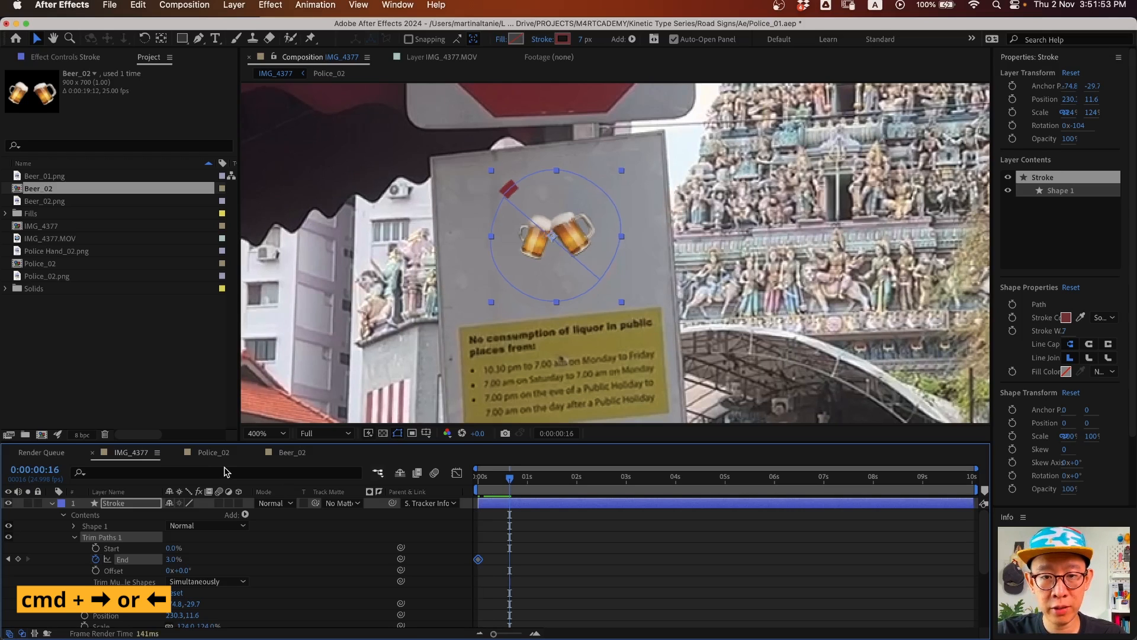
key(super+Left)
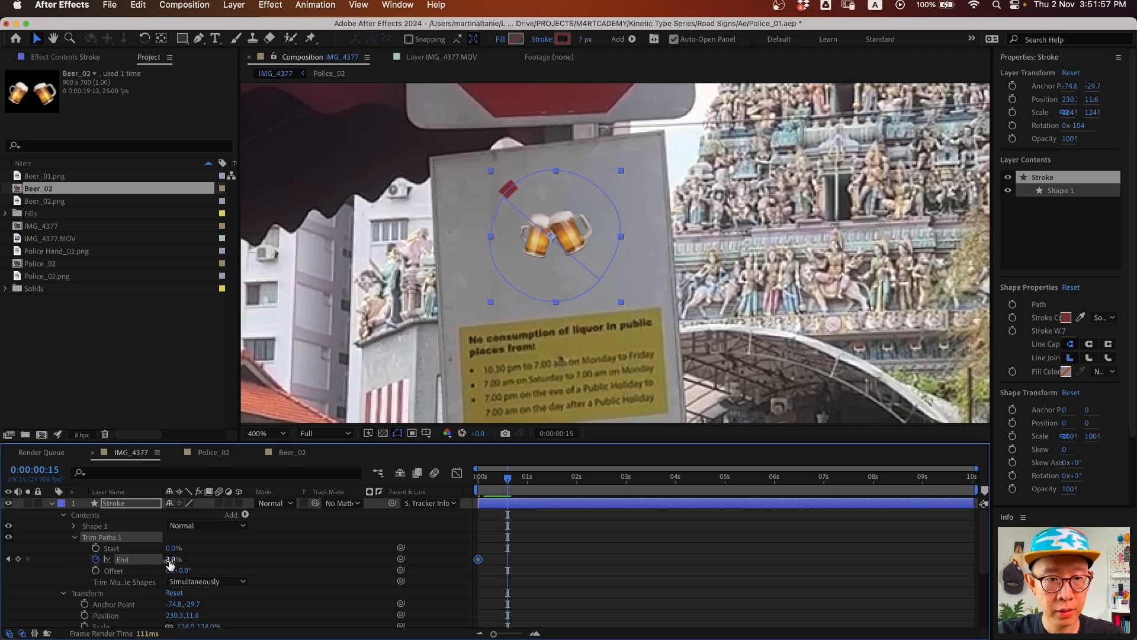
mouse_move(173, 559)
mouse_down()
mouse_move(221, 559)
mouse_move(195, 559)
mouse_up()
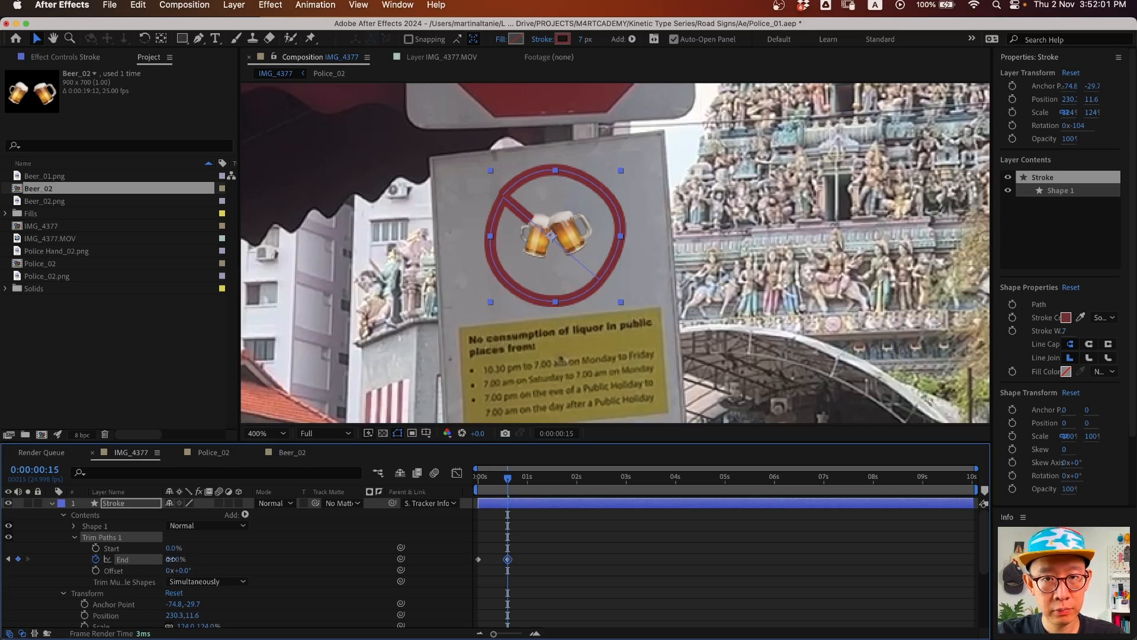
click(174, 560)
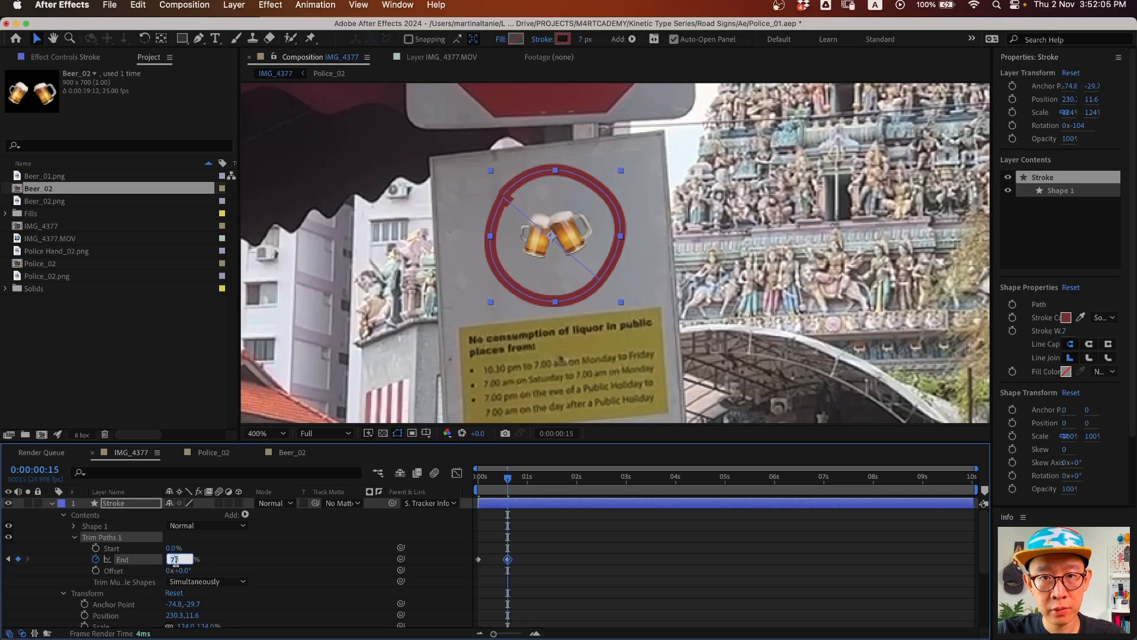
key(Return)
drag(497, 479, 417, 479)
drag(494, 544, 479, 560)
click(172, 560)
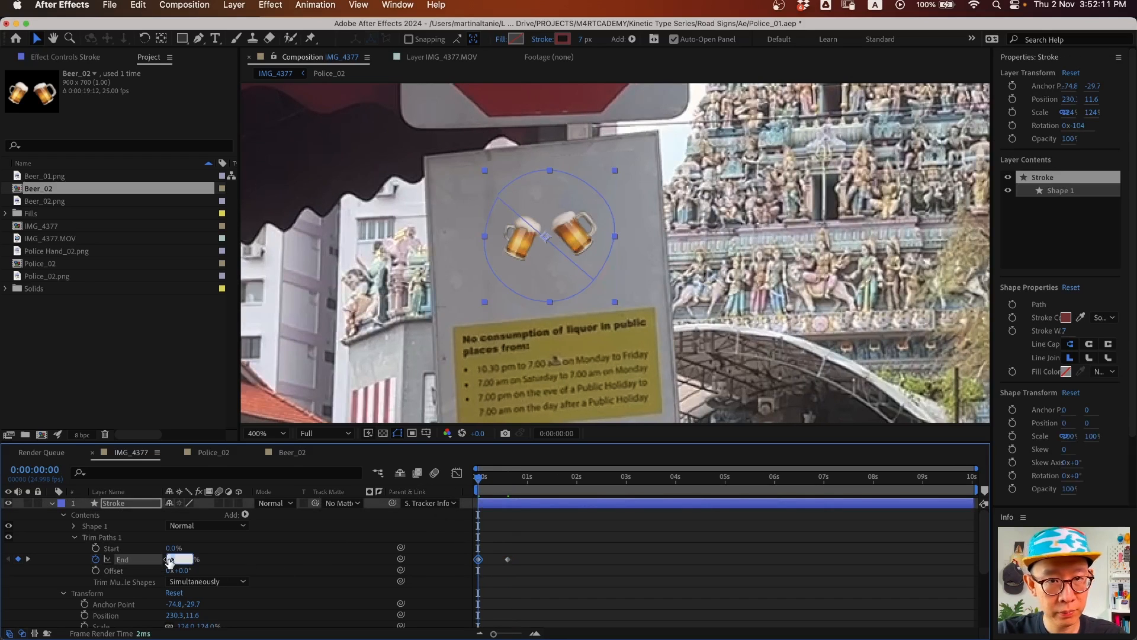
click(305, 560)
- Key End at 99% at 0:00:01:08, select all End keyframes, and open the speed graph
drag(479, 478, 518, 489)
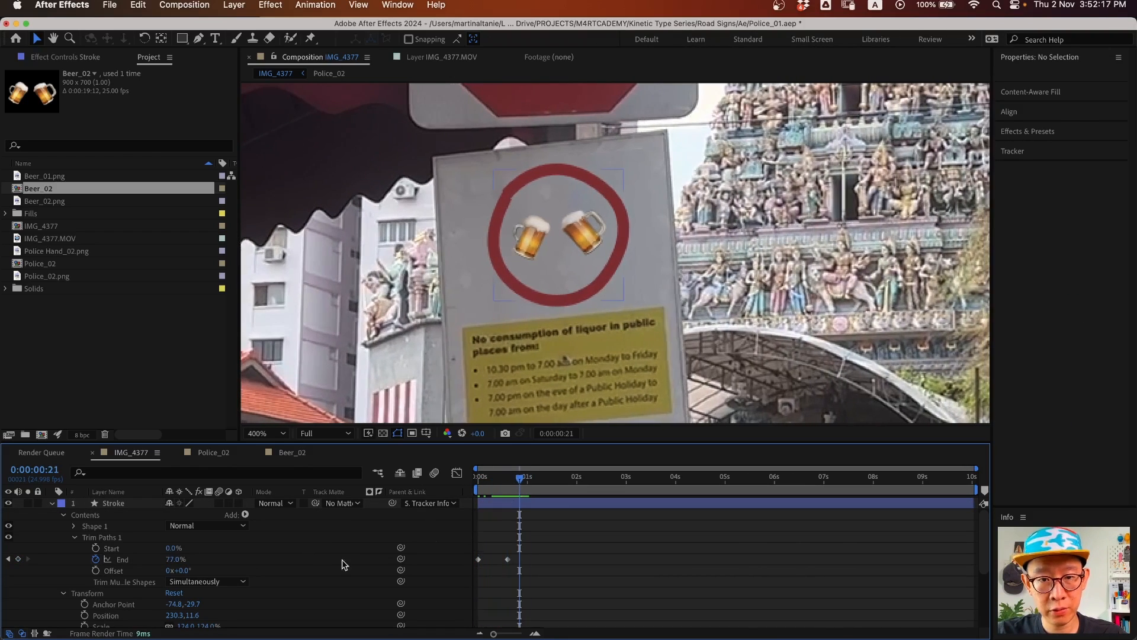
key(space)
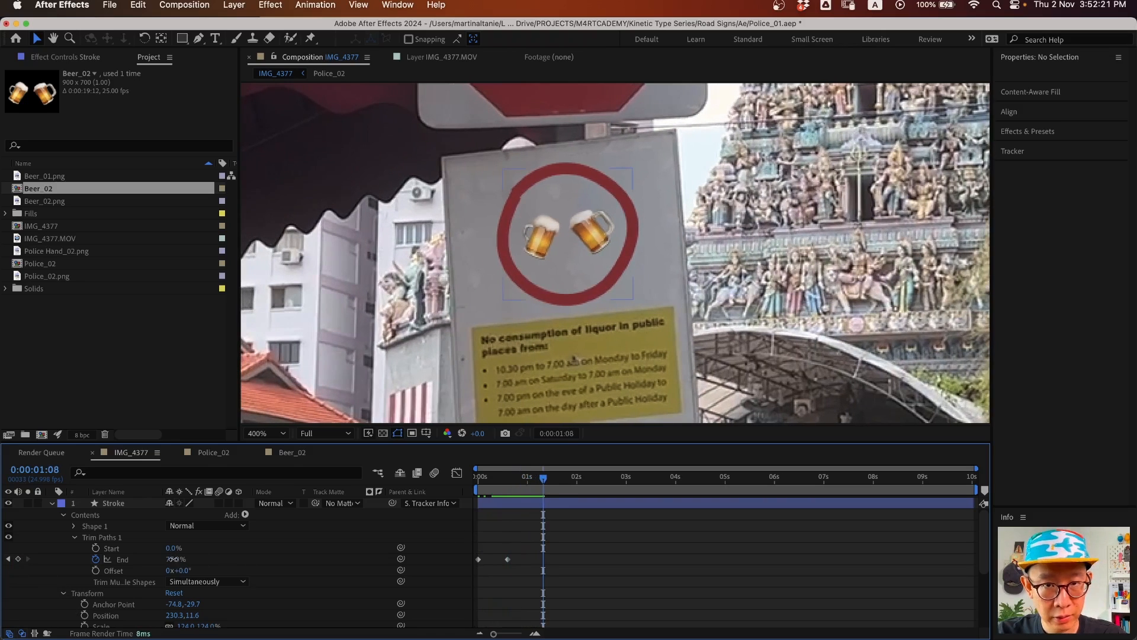
drag(171, 559, 201, 560)
drag(566, 551, 442, 585)
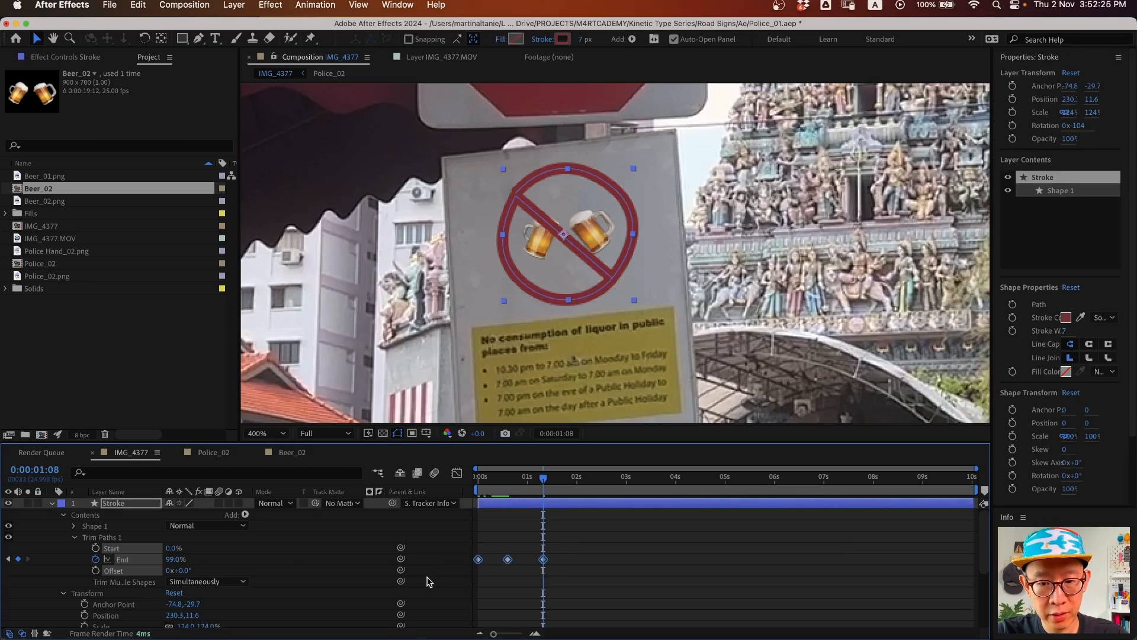
drag(569, 554, 448, 579)
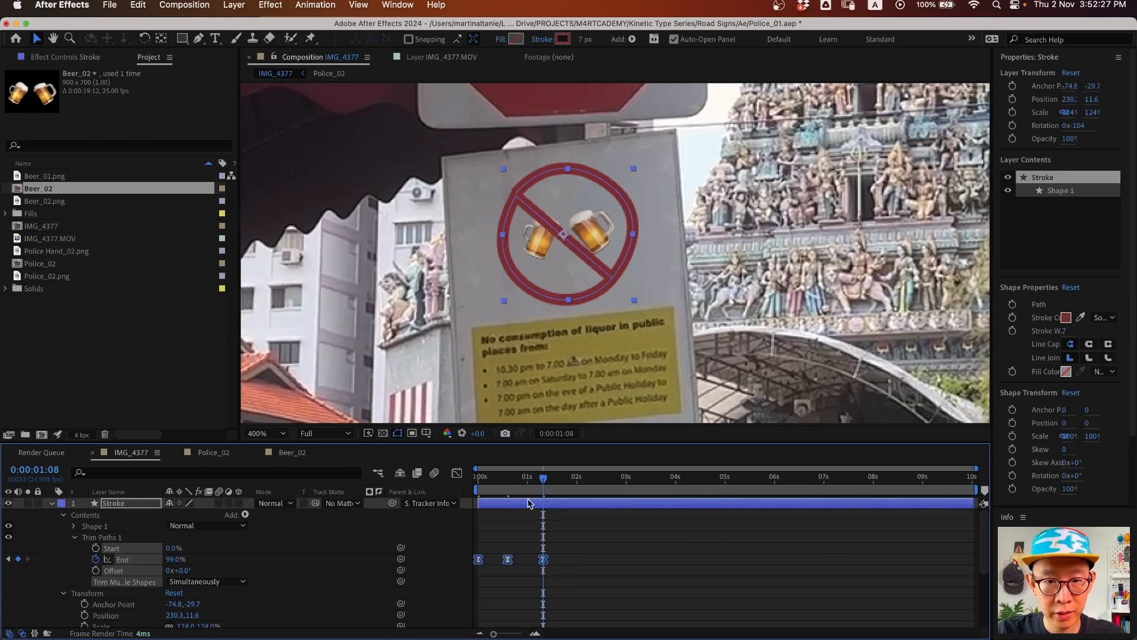
click(456, 474)
key(equal)
key(equal)
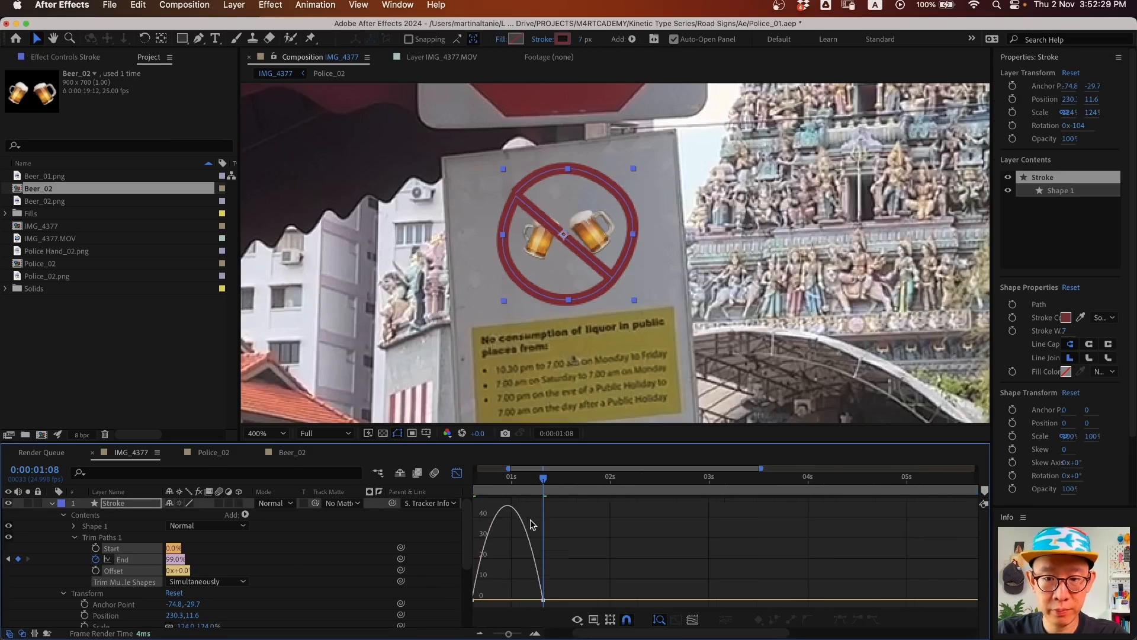
- Ease the End keyframes in the Graph Editor, return to the timeline, and preview the draw-on
key(space)
drag(565, 557, 826, 554)
drag(643, 588, 674, 600)
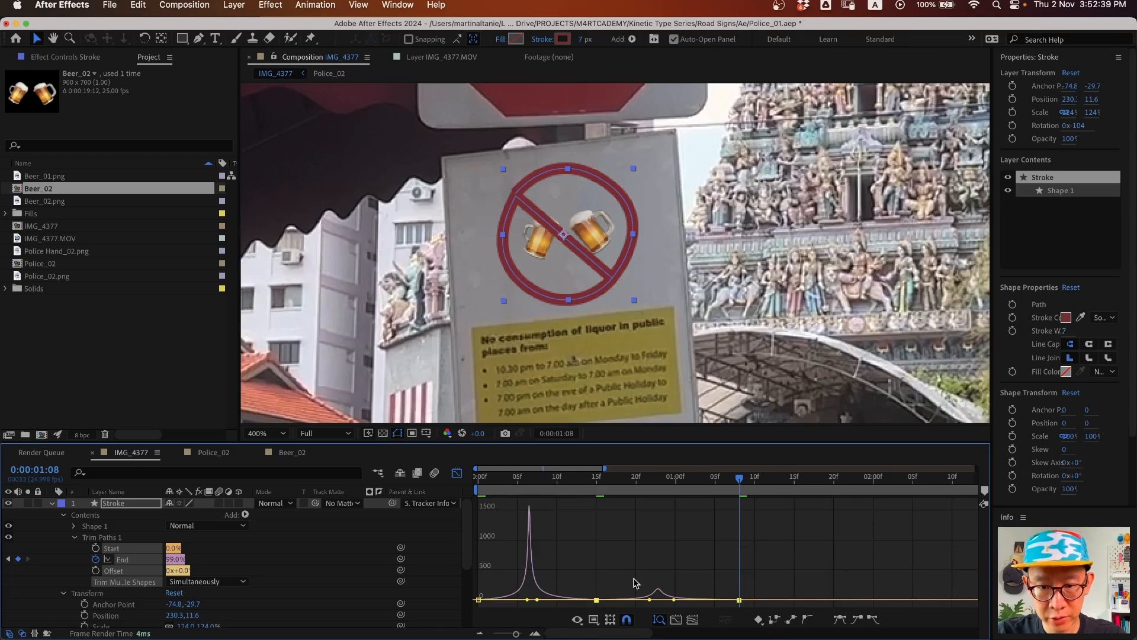
click(457, 472)
key(space)
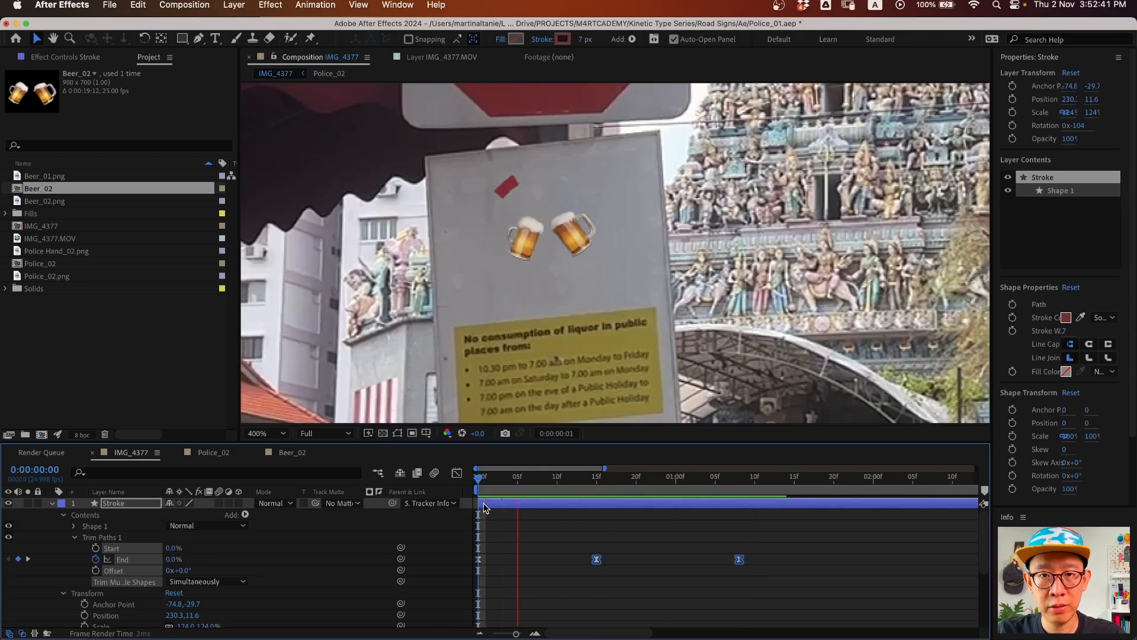
click(691, 528)
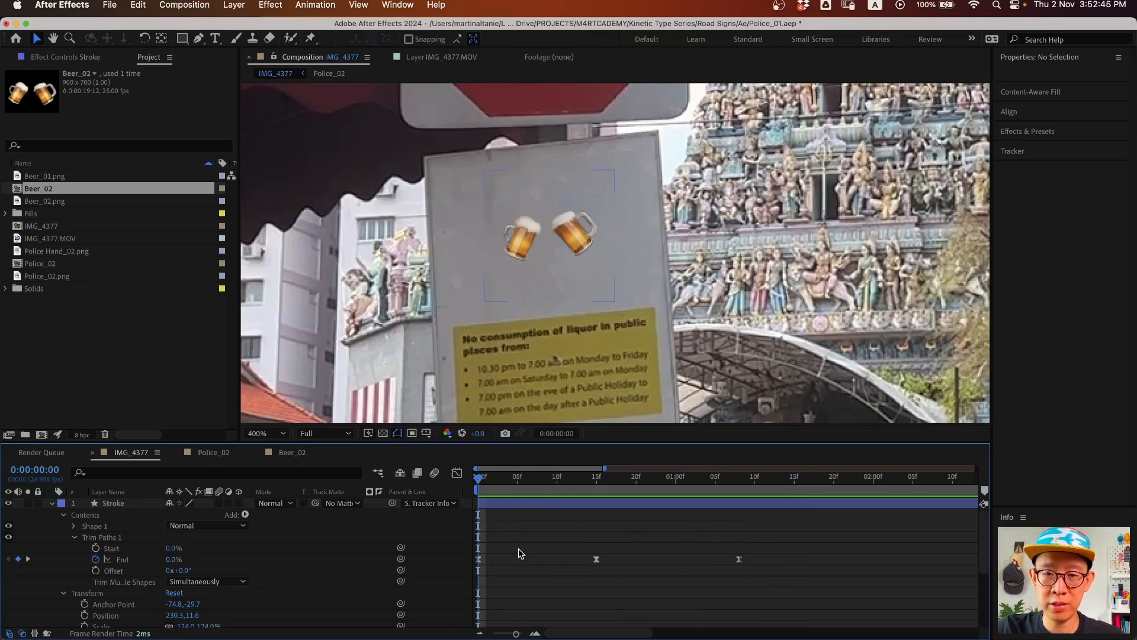
key(space)
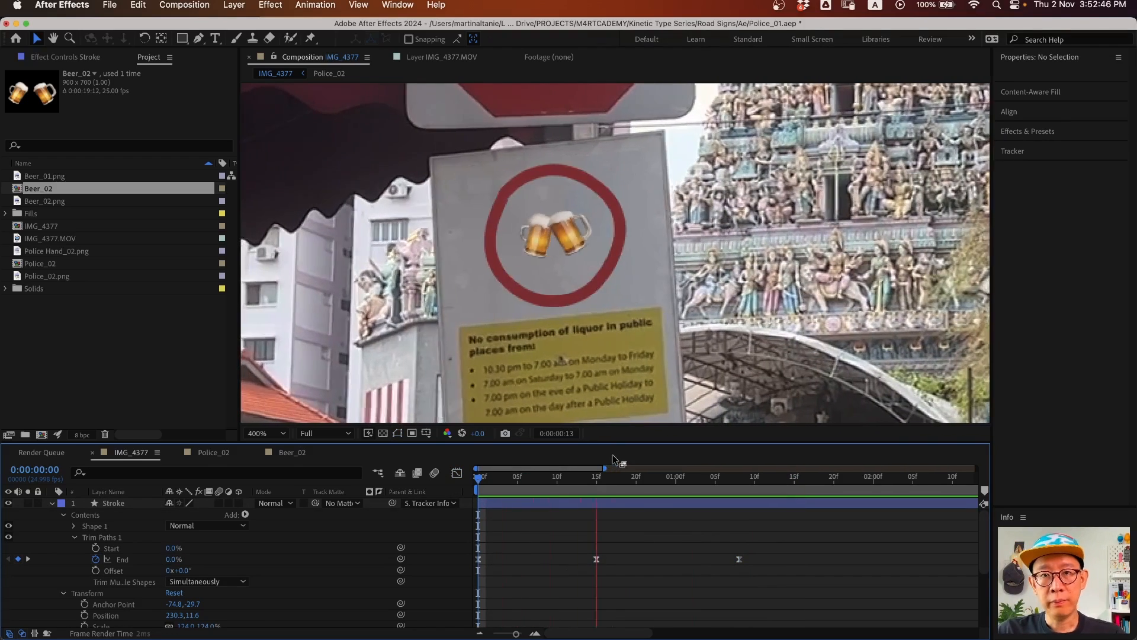
key(space)
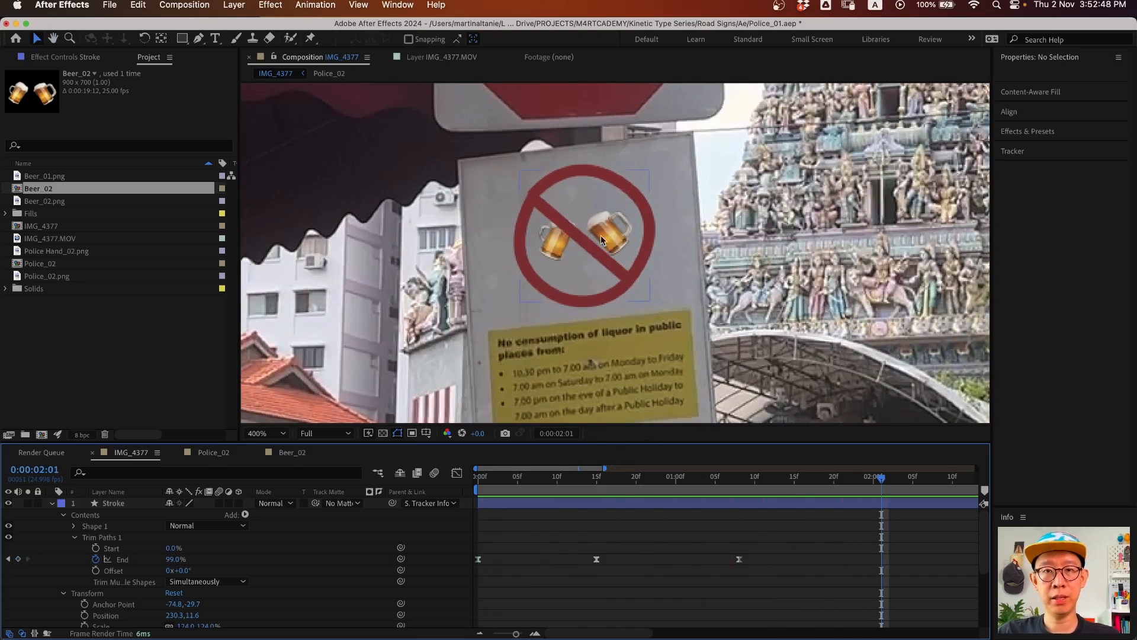
click(113, 503)
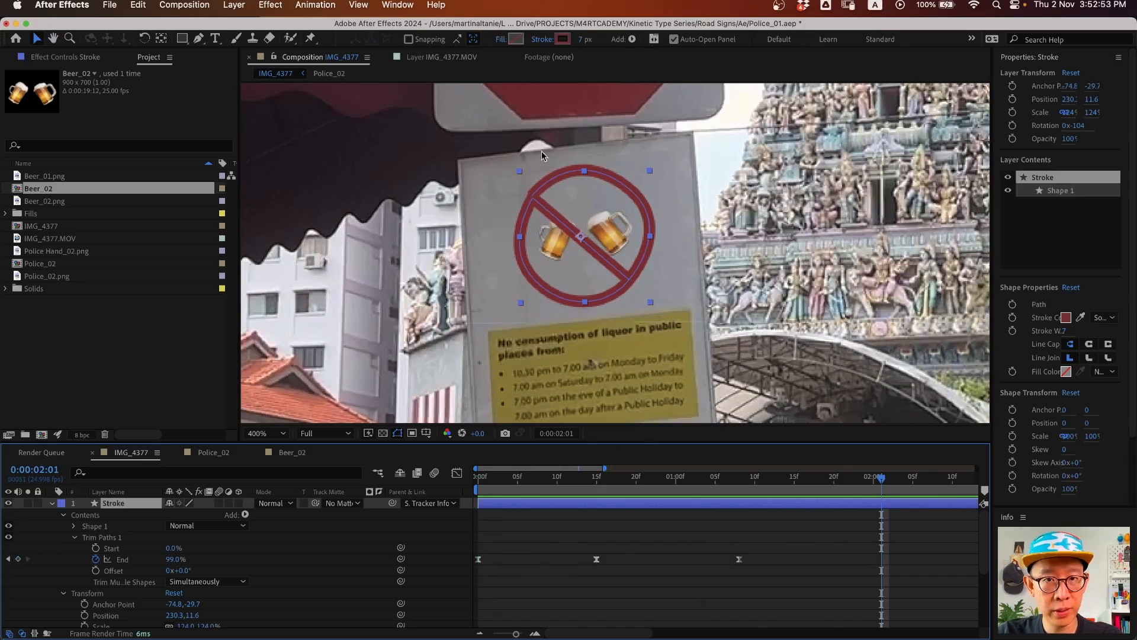
- Open Shape 1 > Path 1 and drag the ring's vertices and curves to fit around the mugs
click(74, 526)
click(86, 539)
click(142, 549)
click(533, 198)
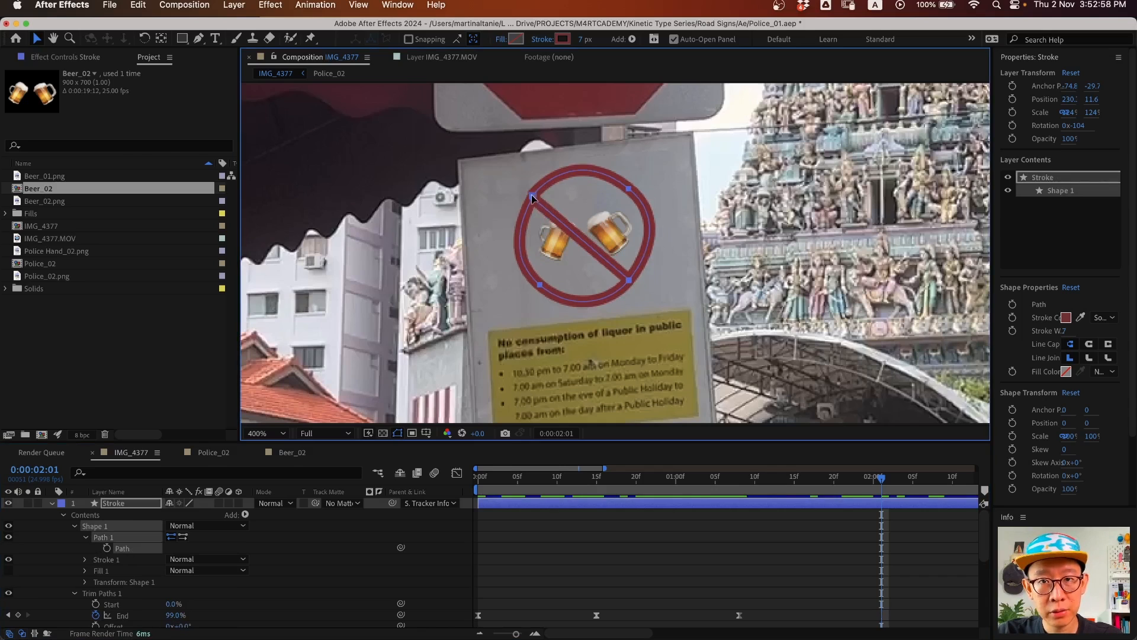
drag(532, 197, 597, 157)
click(628, 190)
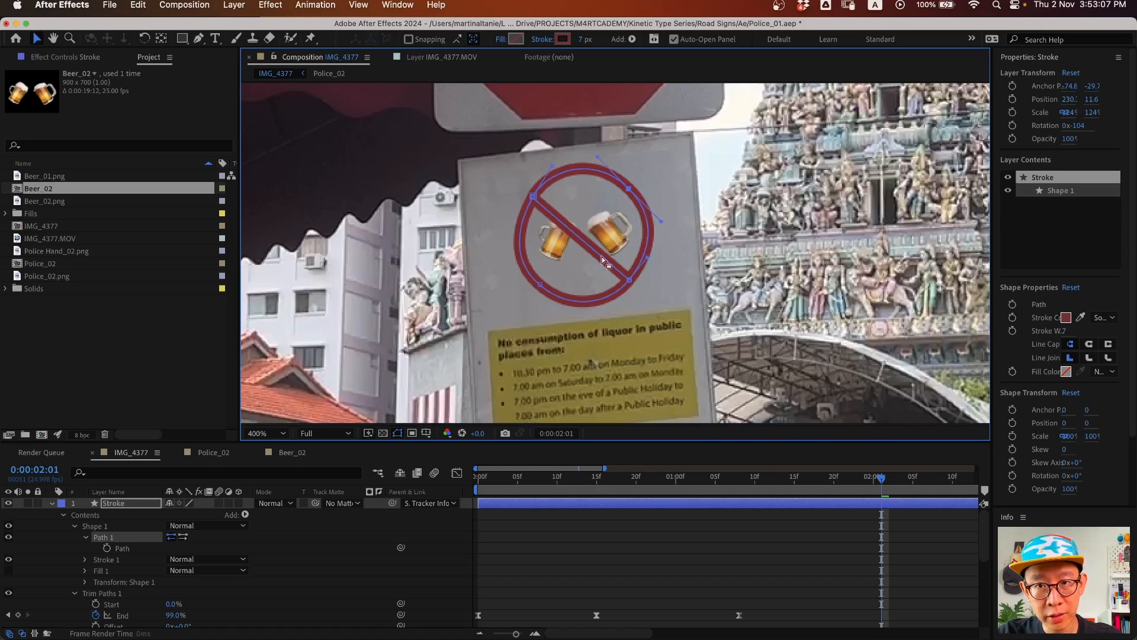
drag(507, 255, 508, 250)
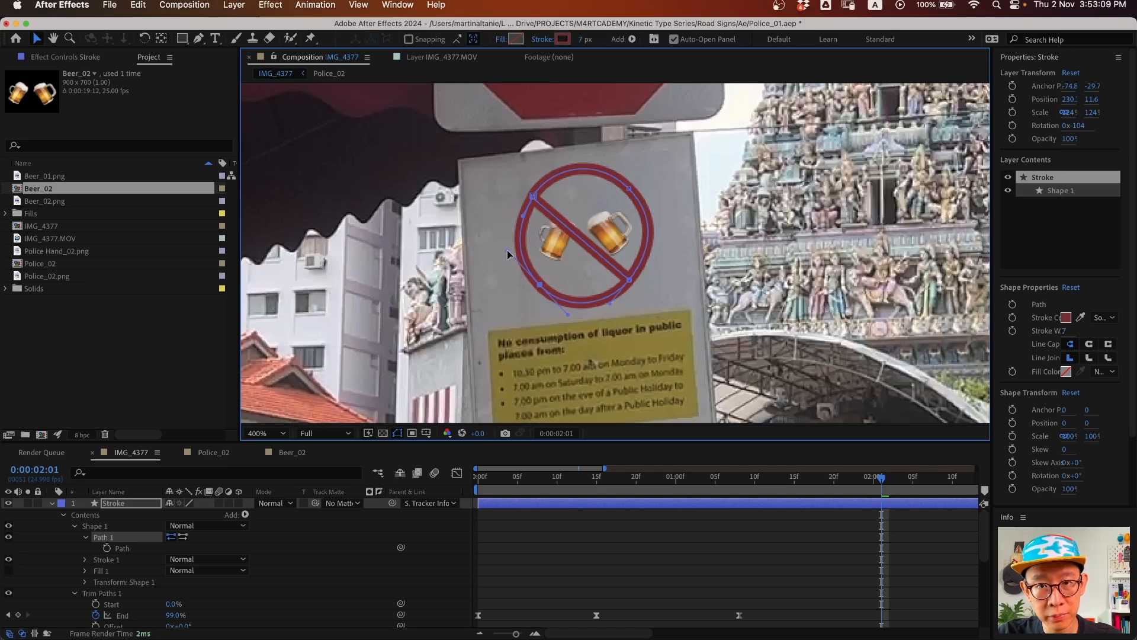
- Zoom the viewer out to 200% and preview the composite from the start
click(66, 547)
key(z)
alt+click(627, 283)
key(Home)
key(space)
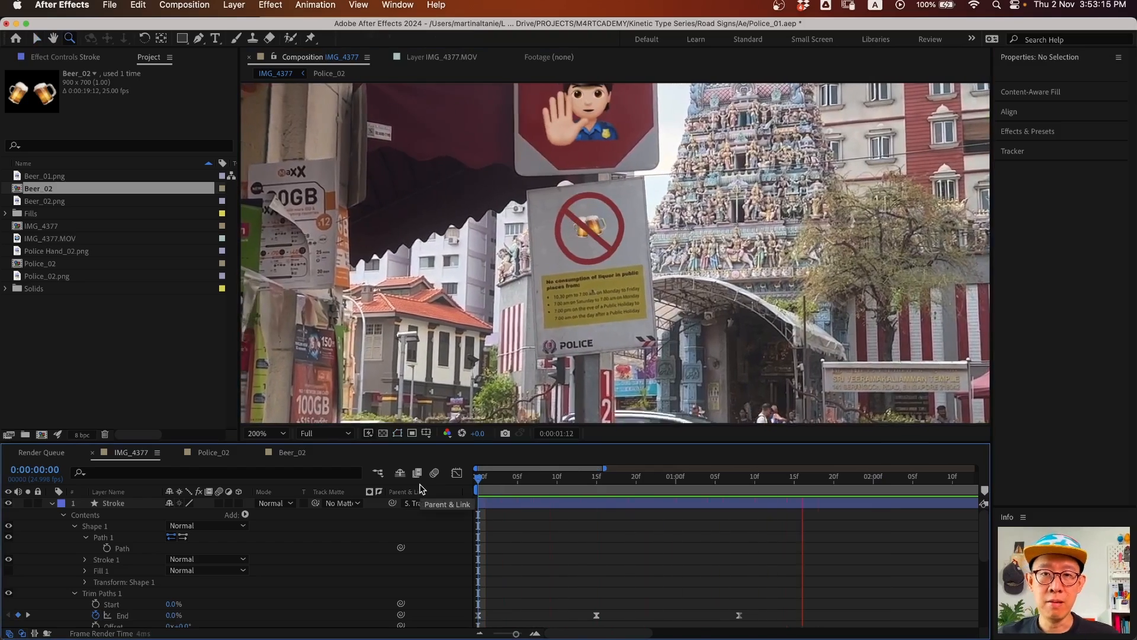
click(52, 503)
- Show the Stroke layer's animated properties at full timeline duration and scrub to check draw timing
click(103, 504)
key(u)
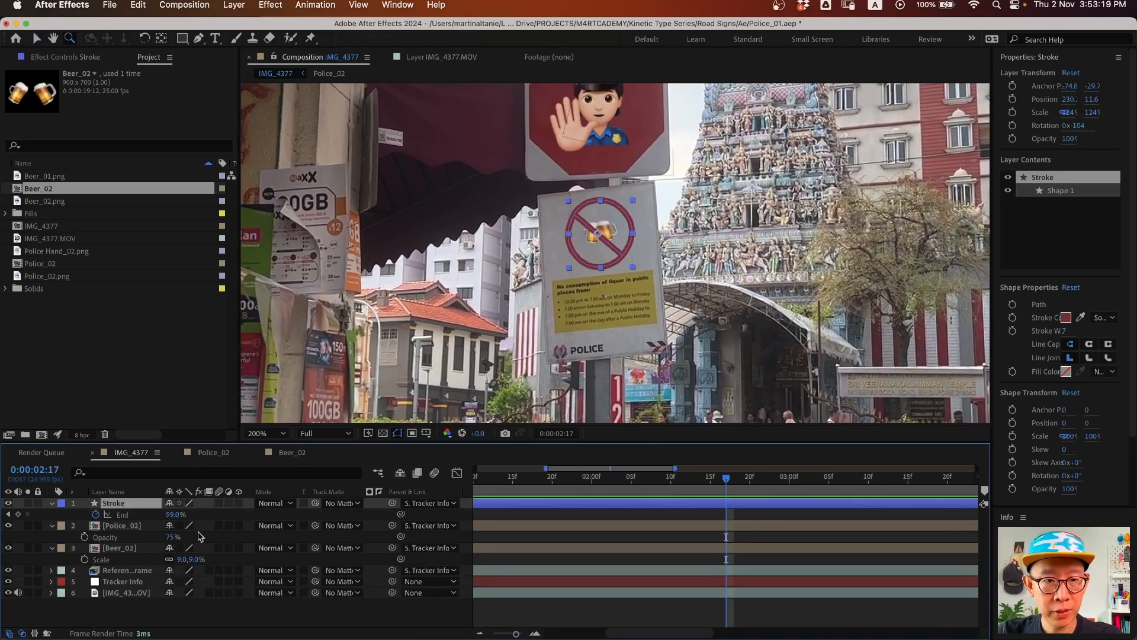
click(52, 504)
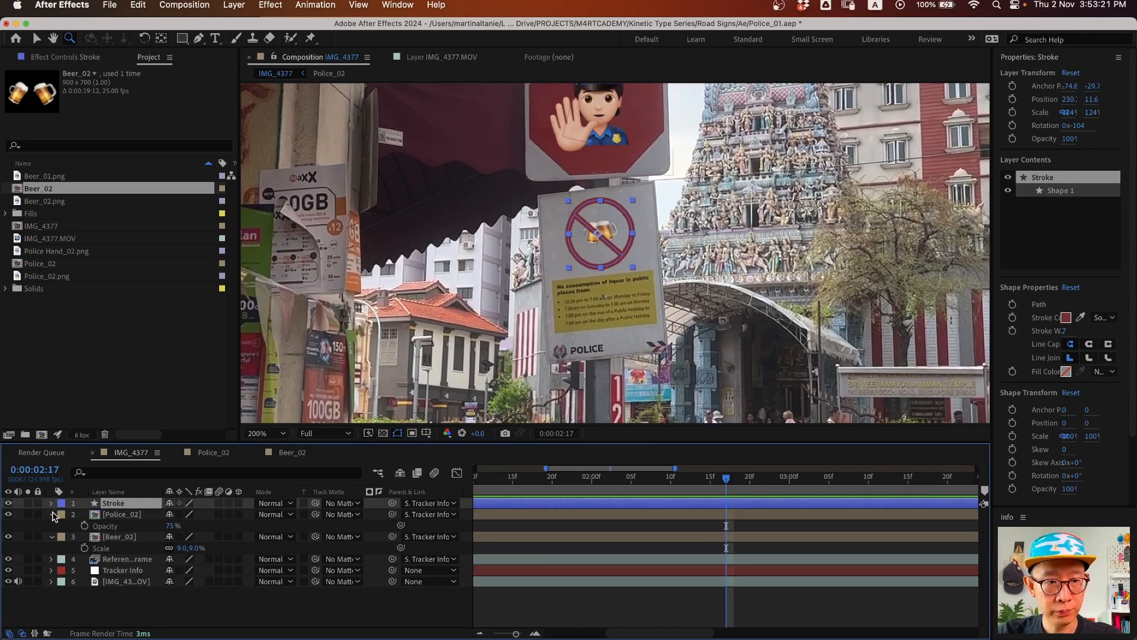
click(52, 503)
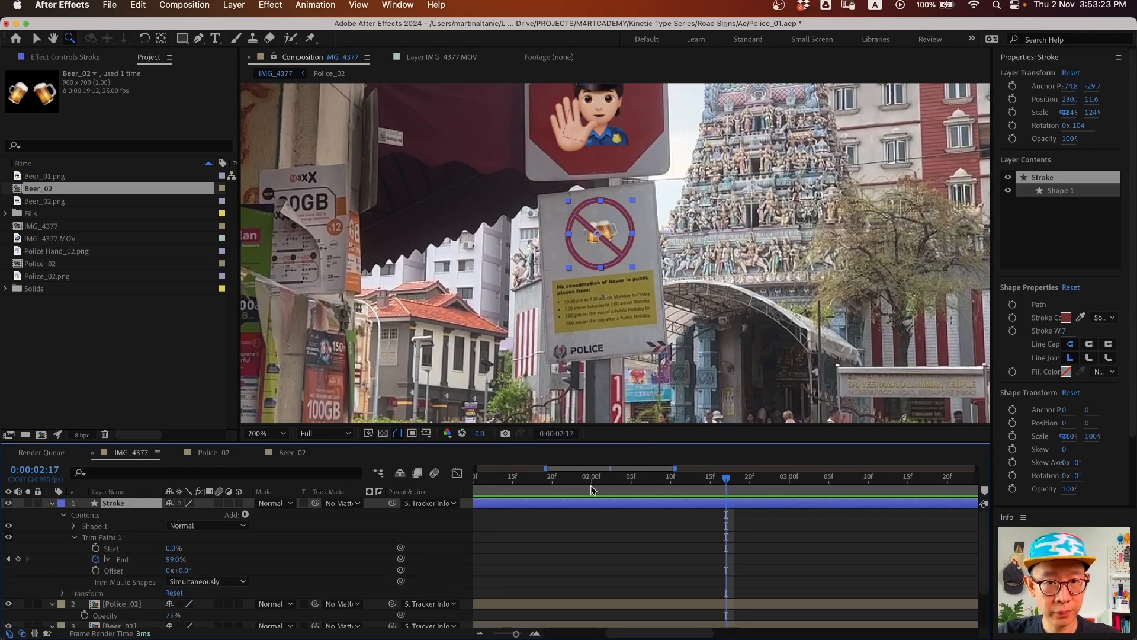
key(minus)
key(minus)
drag(495, 480, 467, 481)
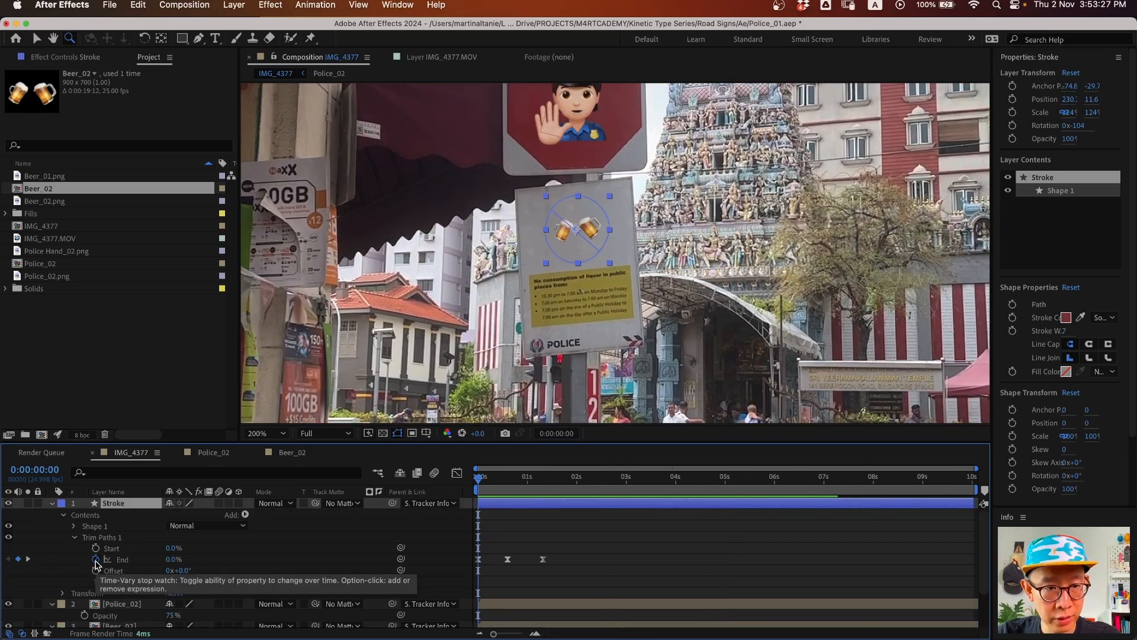
drag(475, 478, 559, 479)
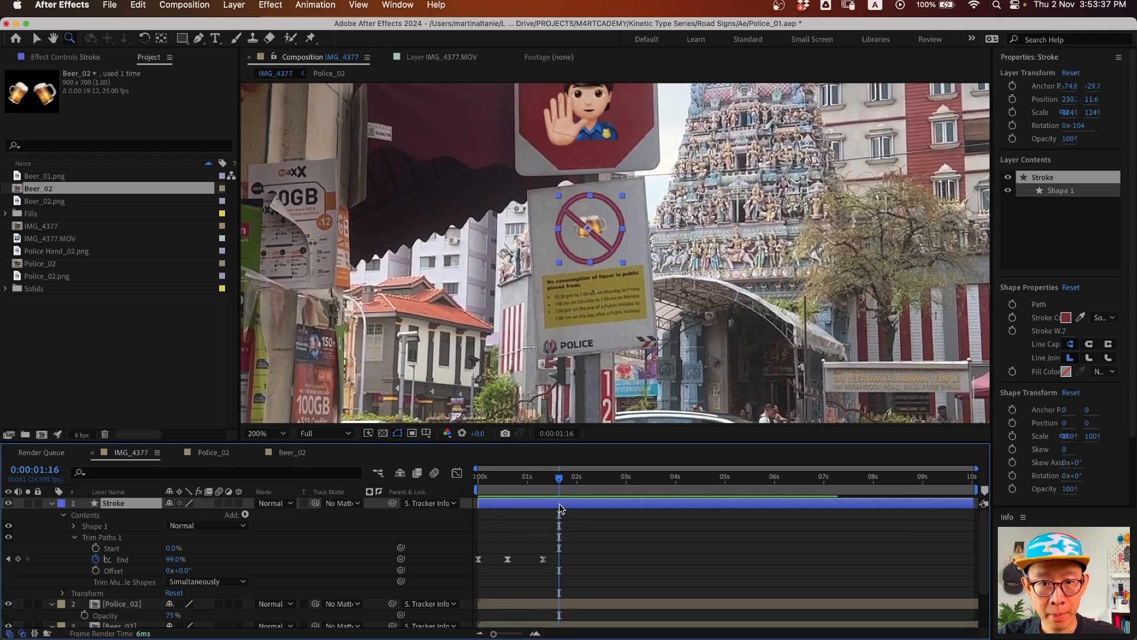
mouse_move(557, 491)
mouse_down()
mouse_move(474, 490)
mouse_move(553, 491)
mouse_up()
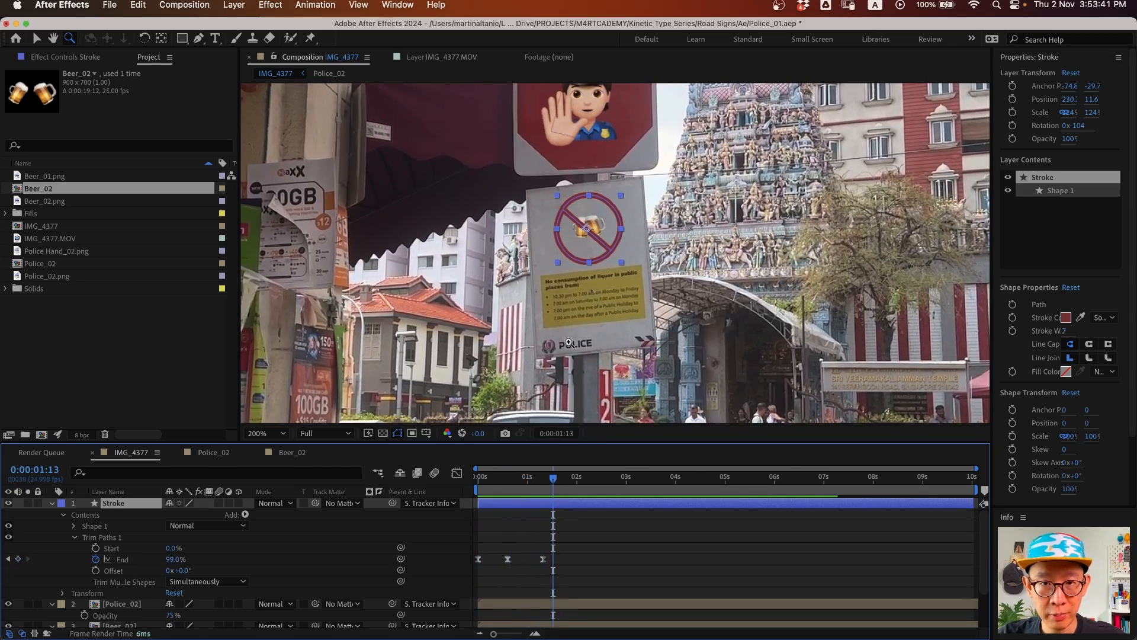
- Key Trim Paths Start from 0% to 100% at 0:00:02:08 and raise End's last key to 100%
click(96, 548)
drag(554, 548, 565, 548)
click(594, 495)
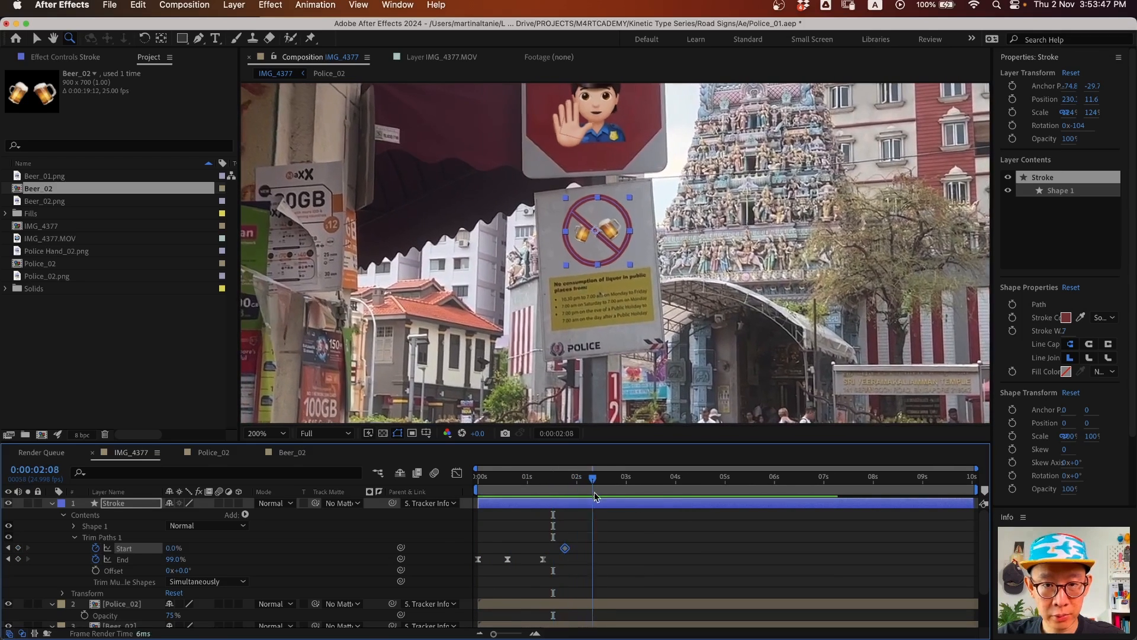
drag(171, 549, 253, 549)
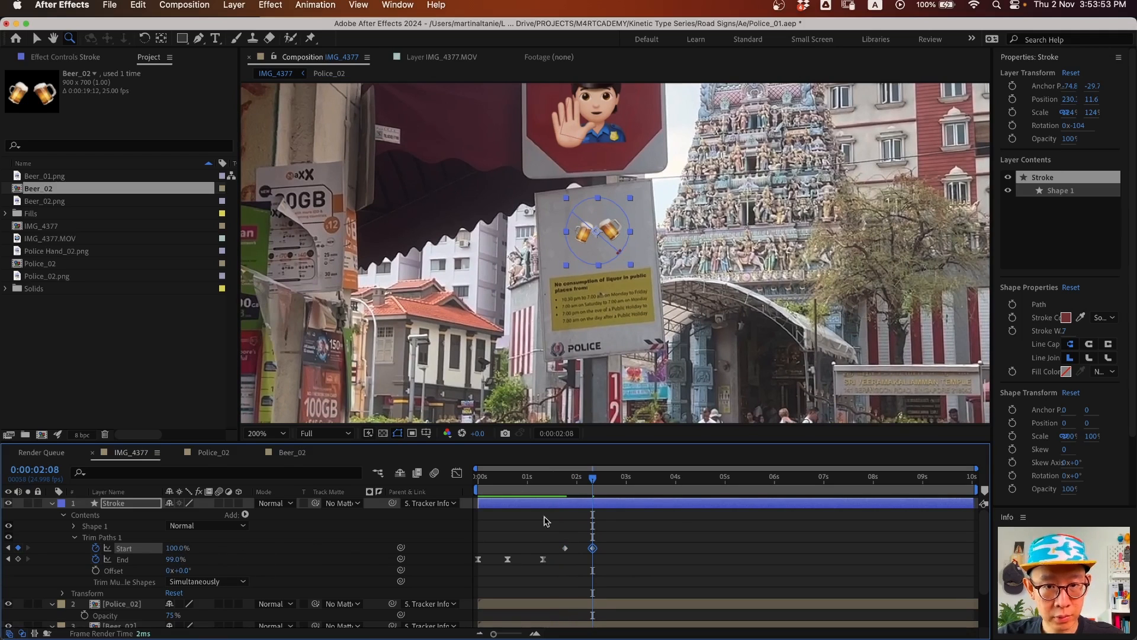
mouse_move(579, 485)
mouse_down()
mouse_move(529, 484)
mouse_move(543, 481)
mouse_up()
drag(176, 559, 271, 565)
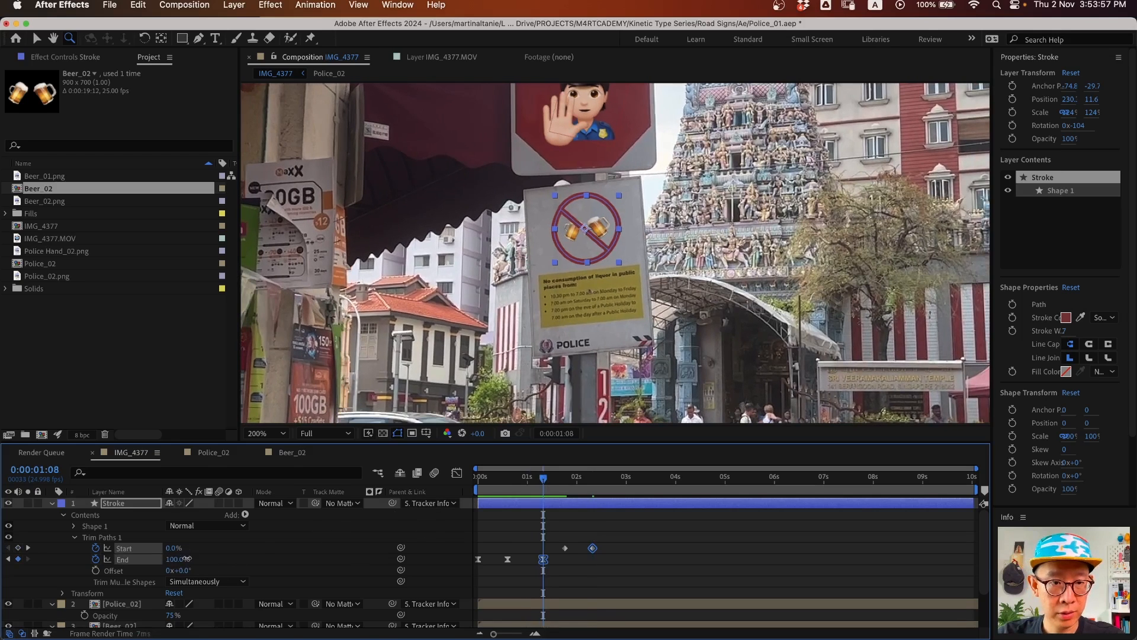
click(287, 556)
key(v)
drag(543, 478, 606, 478)
drag(623, 516, 524, 555)
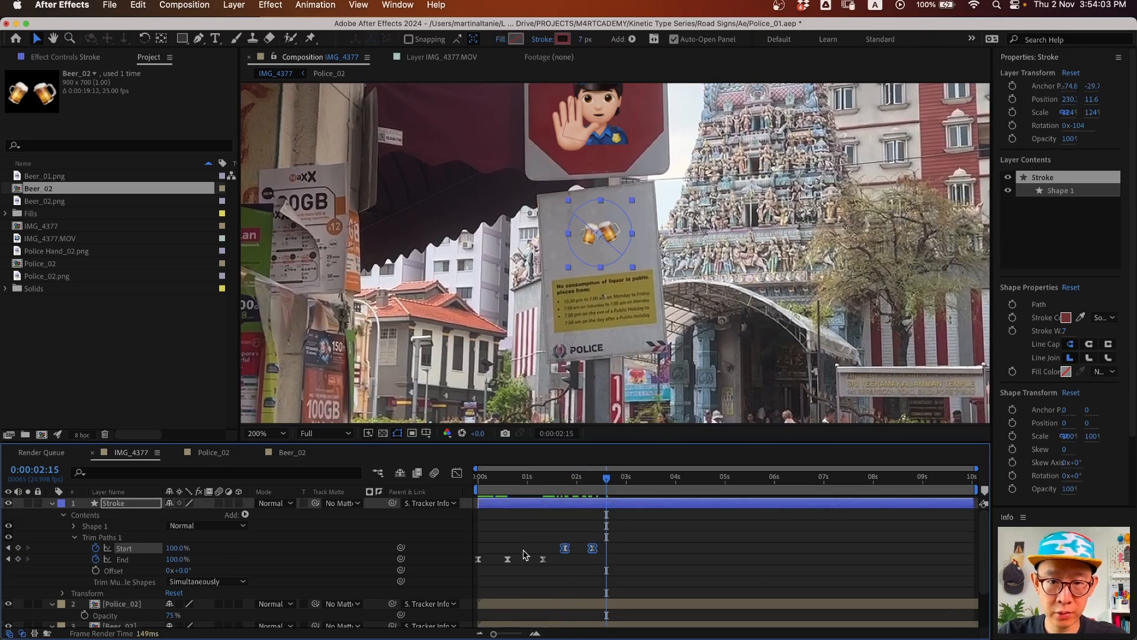
- Strengthen and balance the ease on both Trim Paths Start keyframes in the speed graph, then preview
click(457, 473)
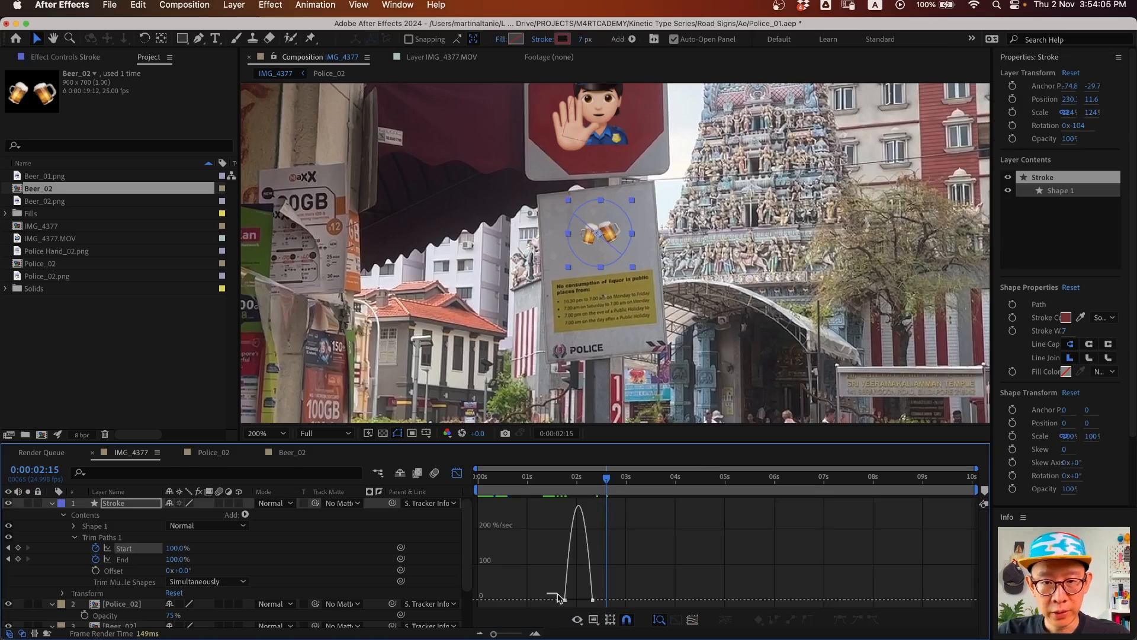
drag(616, 610, 753, 571)
key(equal)
key(equal)
drag(649, 600, 672, 599)
click(456, 472)
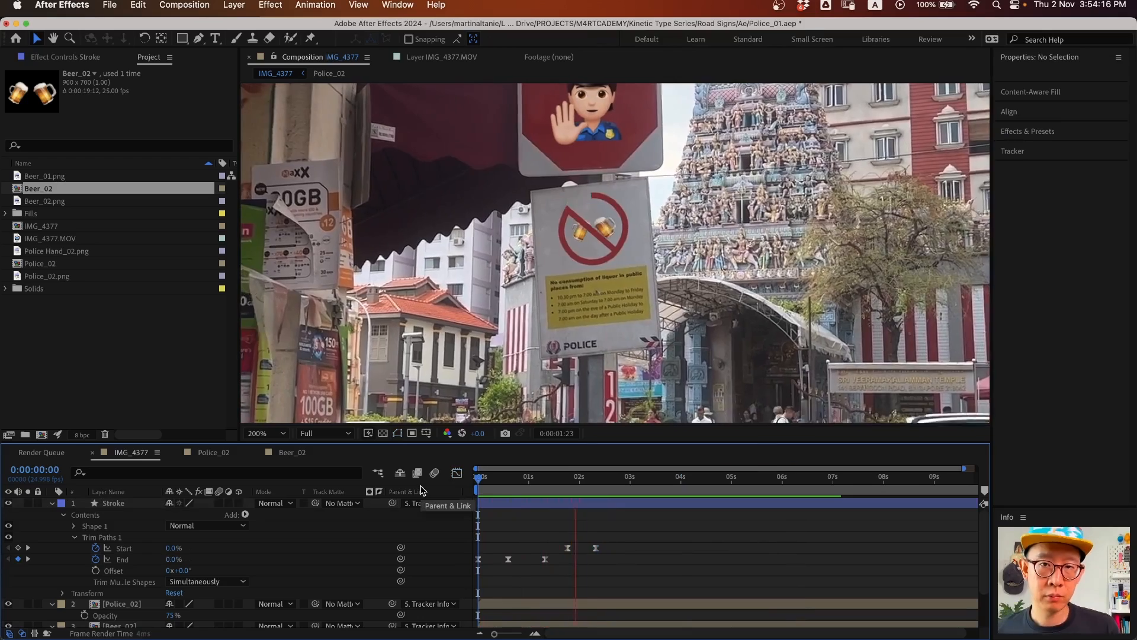
key(space)
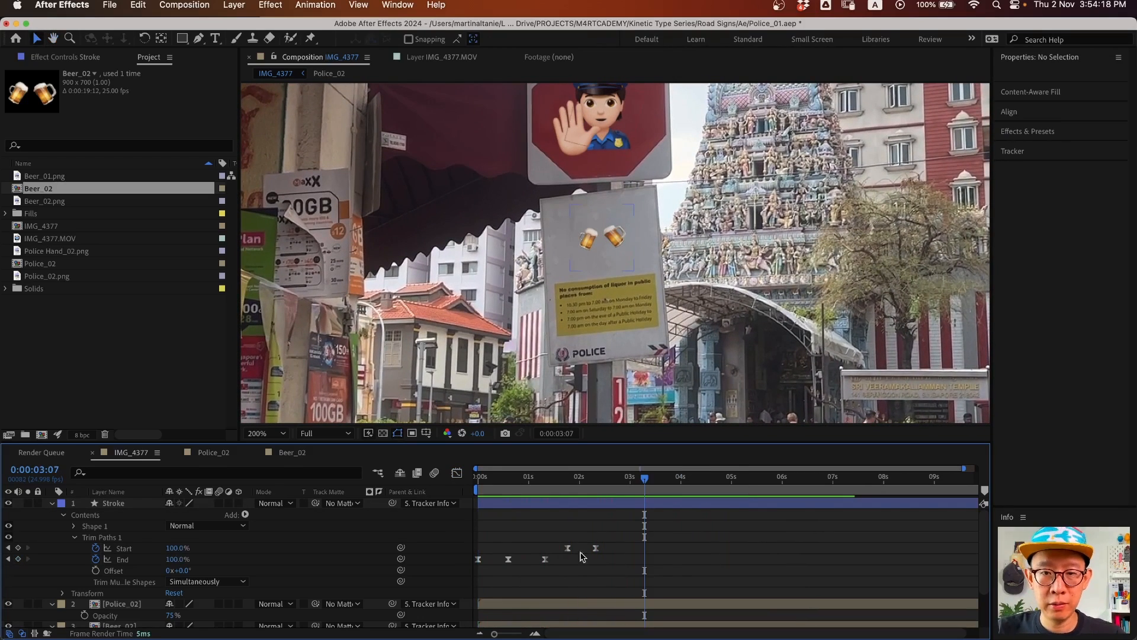
- Move the last Start keyframe to 0:00:02:14, trim the Stroke layer's out point there, and preview
drag(595, 548, 607, 548)
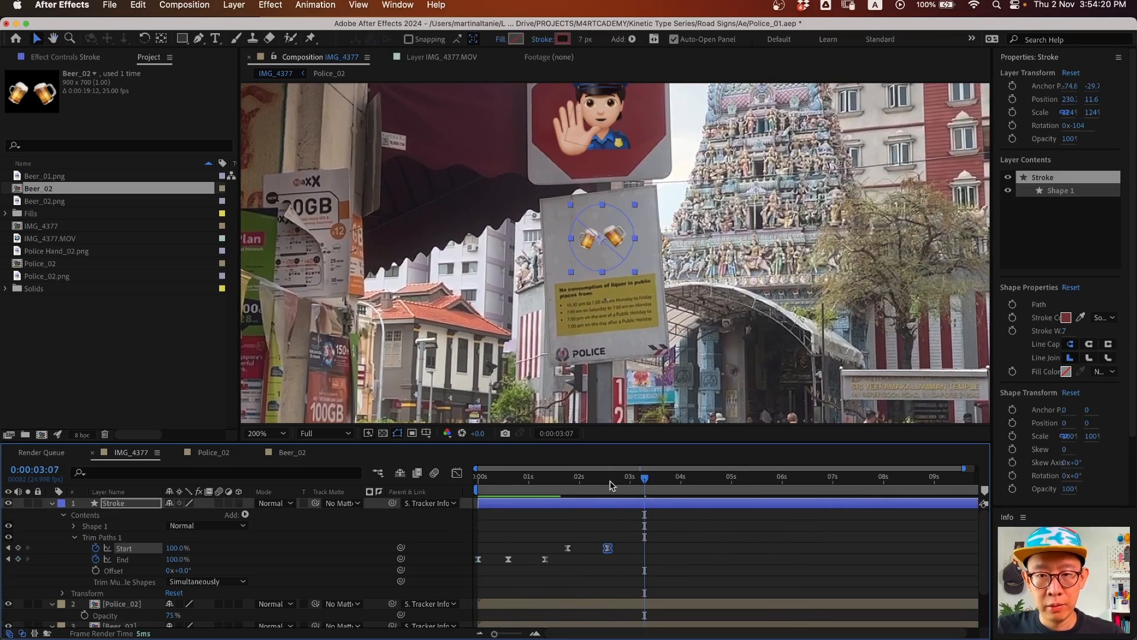
click(608, 479)
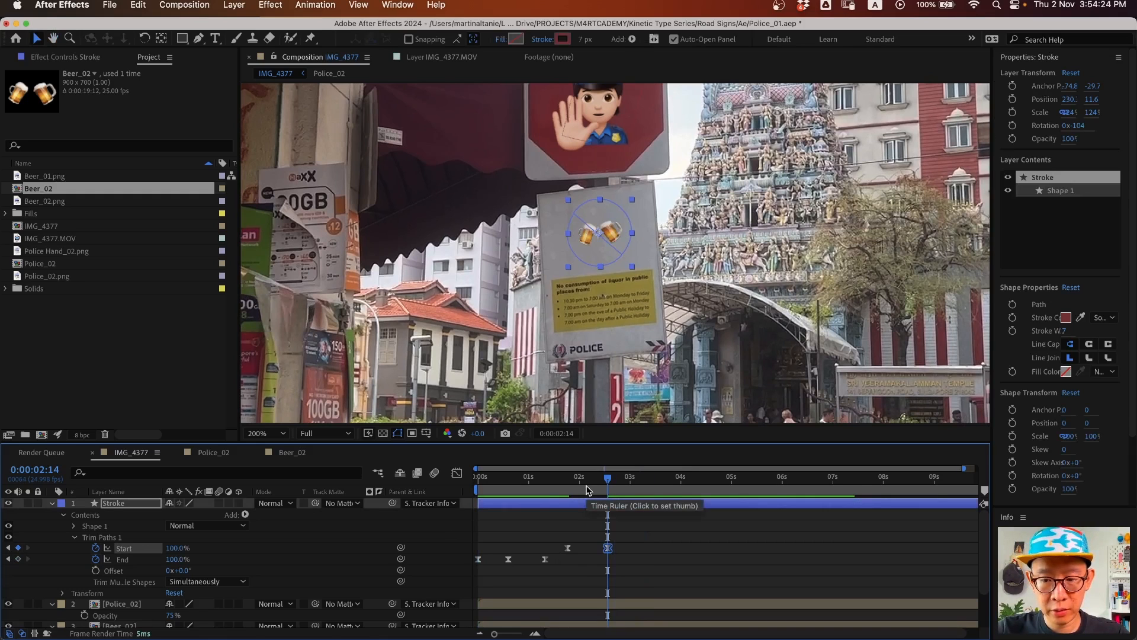
key(alt+bracketright)
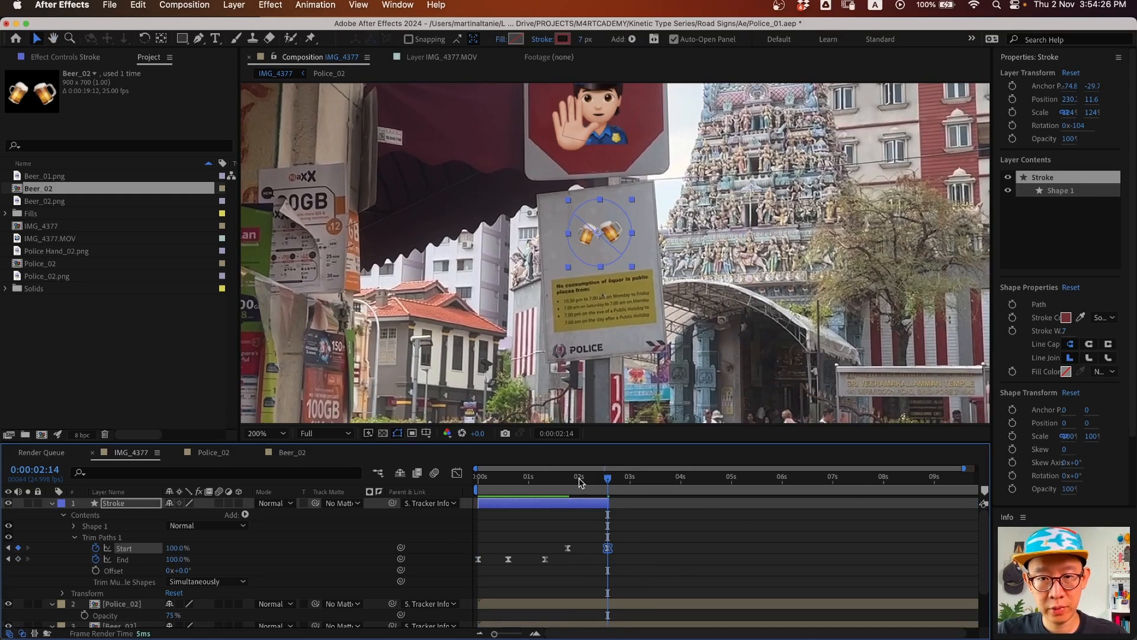
key(Home)
key(space)
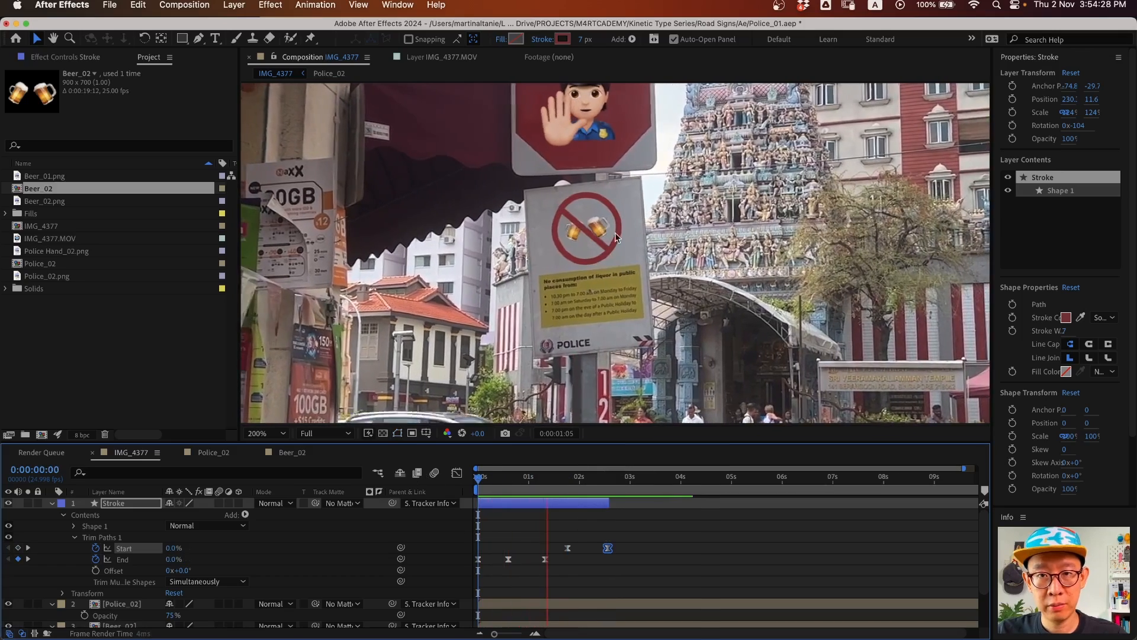
key(space)
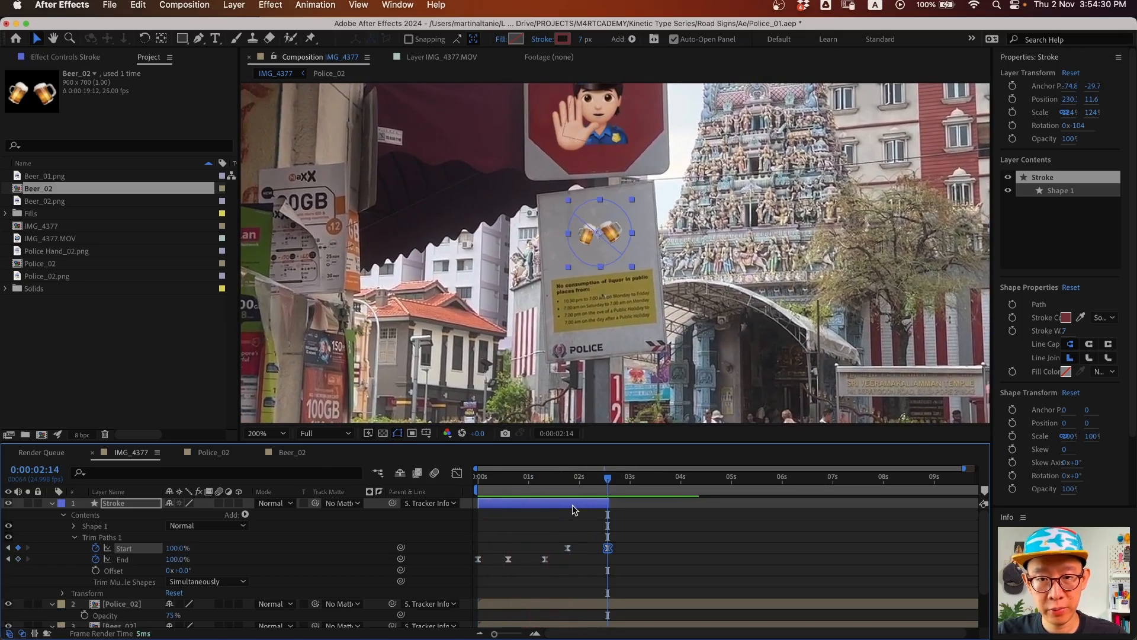
- Duplicate the Stroke layer into Stroke 2 starting at 0:00:02:14 and preview it
click(573, 505)
key(super+d)
drag(571, 504, 701, 508)
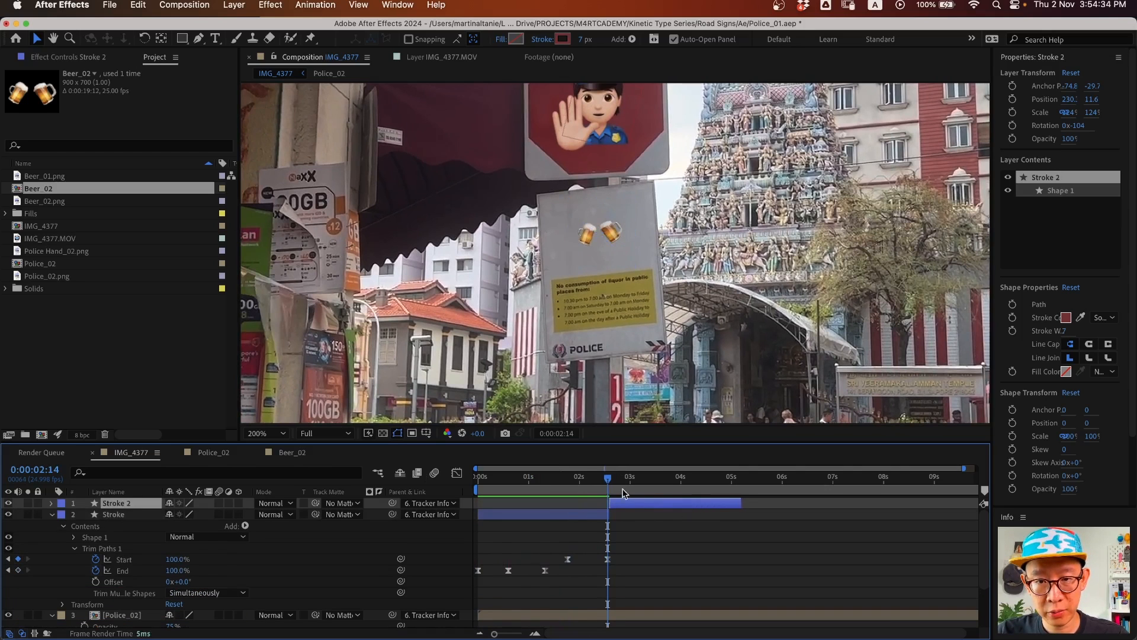
drag(609, 479, 448, 482)
key(space)
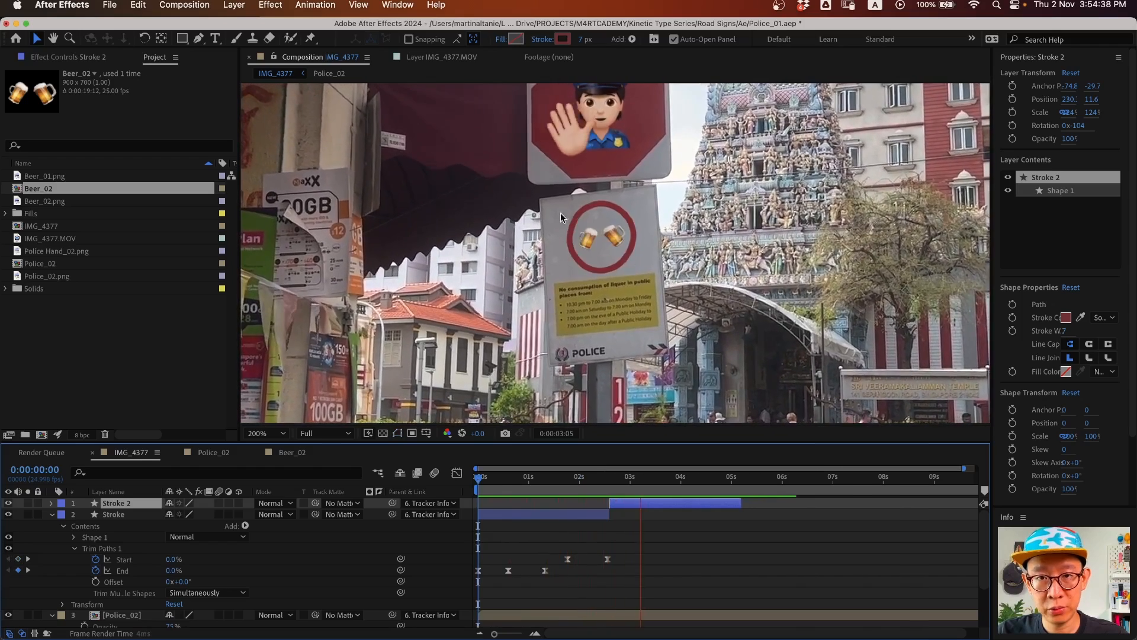
key(space)
- Add Stroke 3 and Stroke 4, each starting where the previous ends, save, and preview
key(super+d)
drag(700, 503, 832, 509)
key(minus)
key(super+d)
drag(772, 505, 901, 508)
key(super+s)
drag(531, 483, 429, 489)
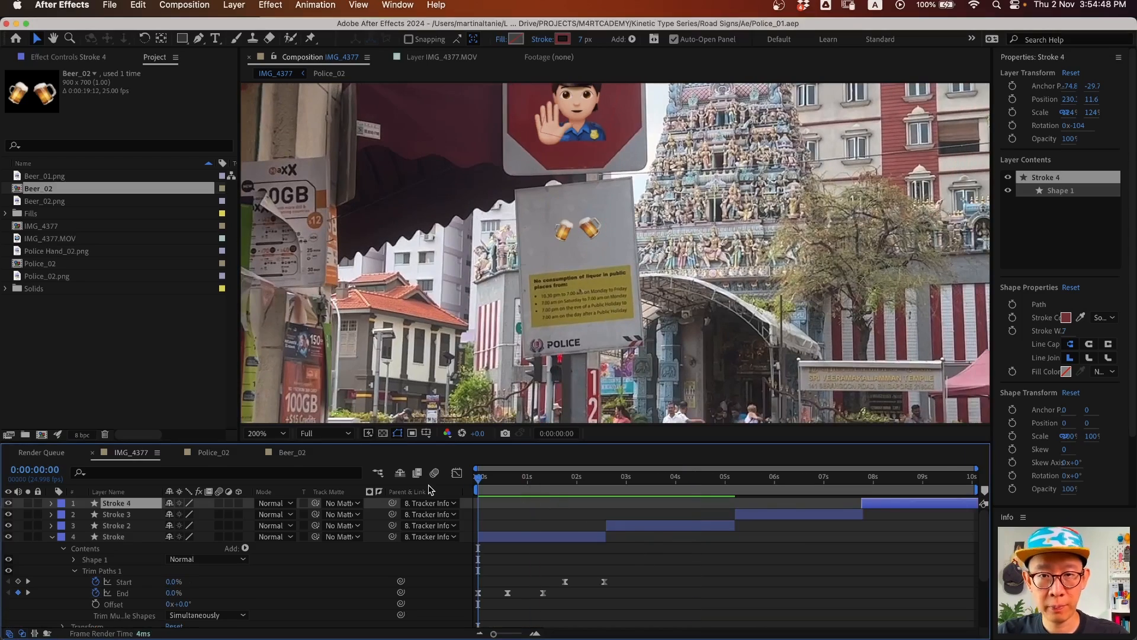
key(space)
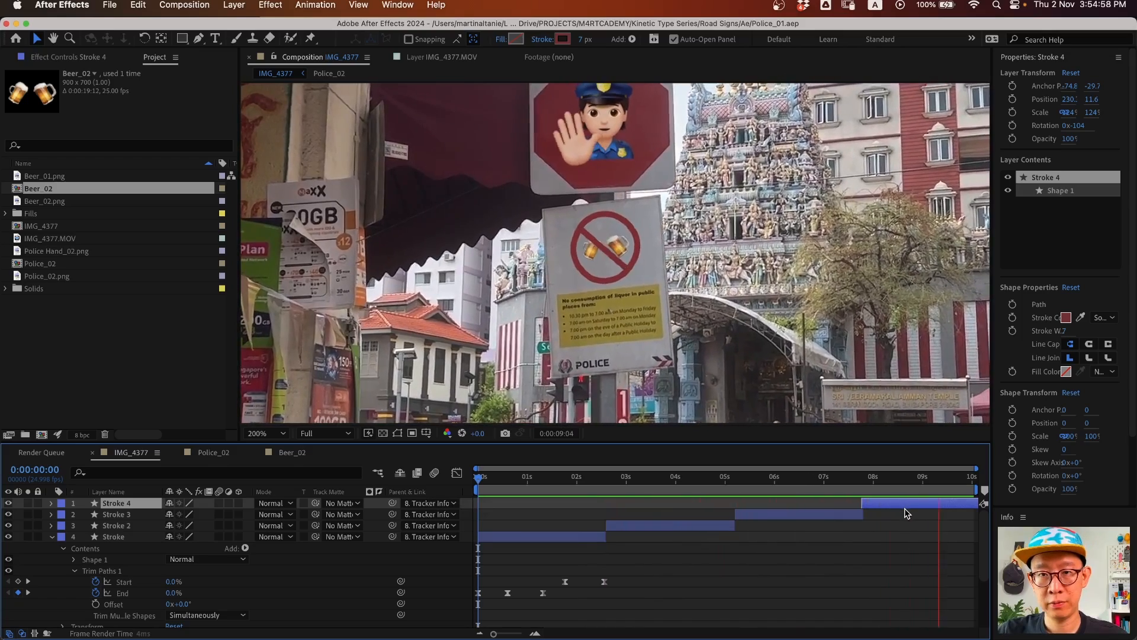
key(space)
key(z)
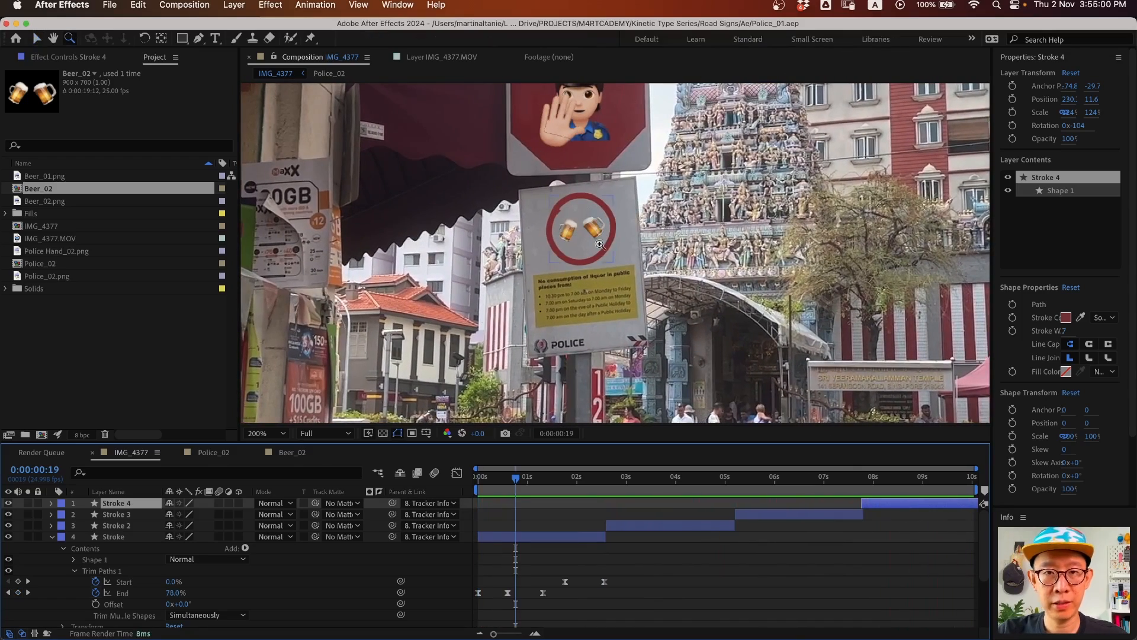
click(257, 436)
click(281, 448)
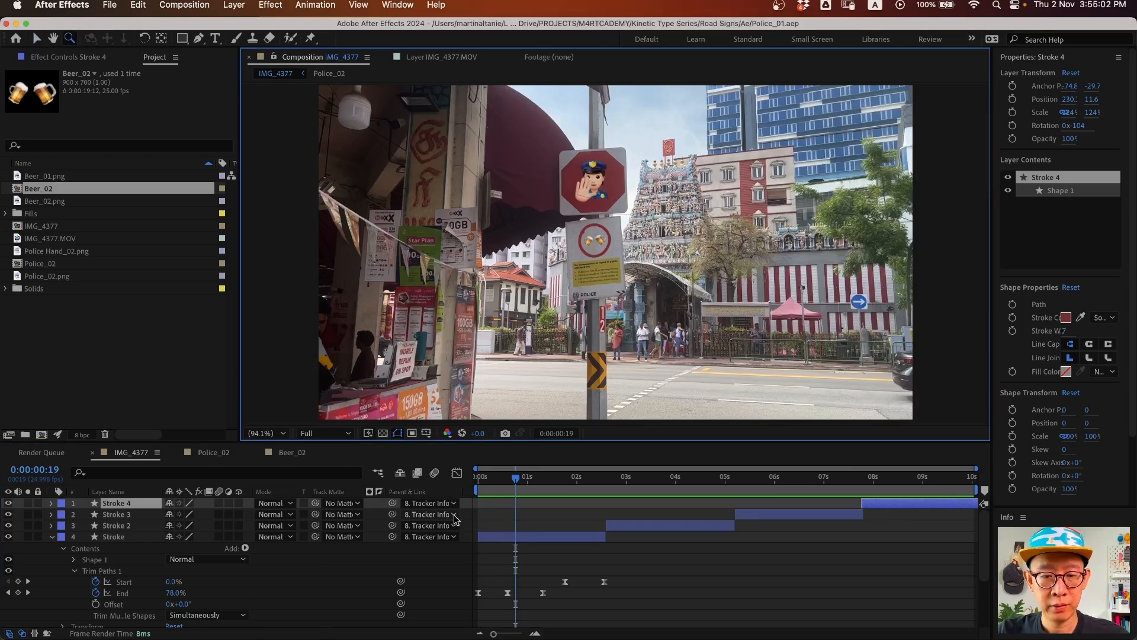
key(v)
click(52, 536)
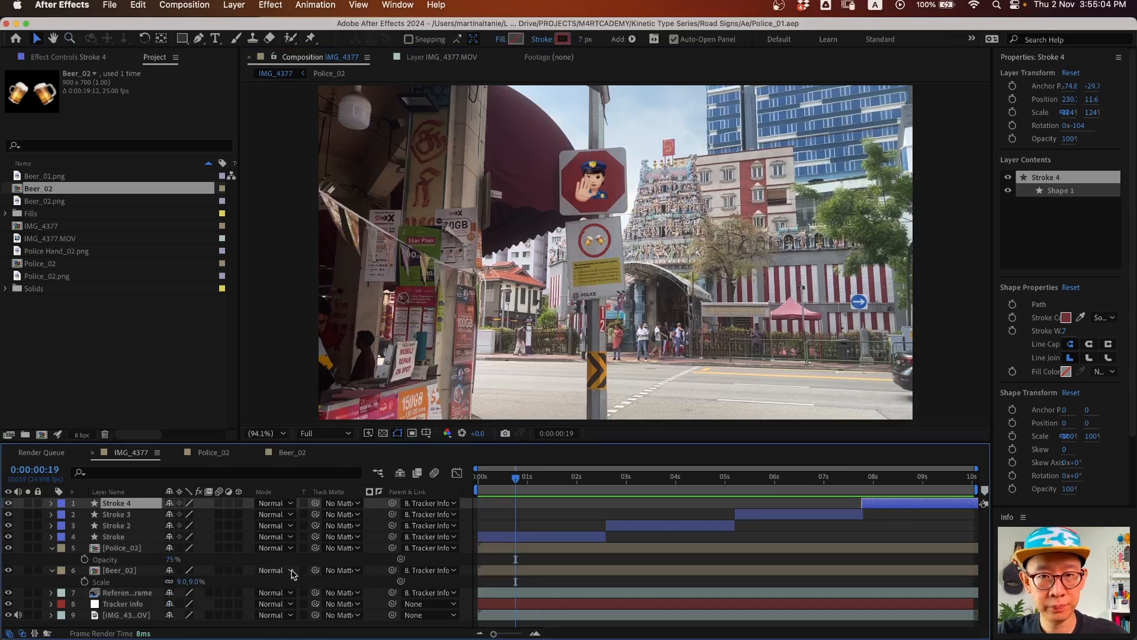
key(space)
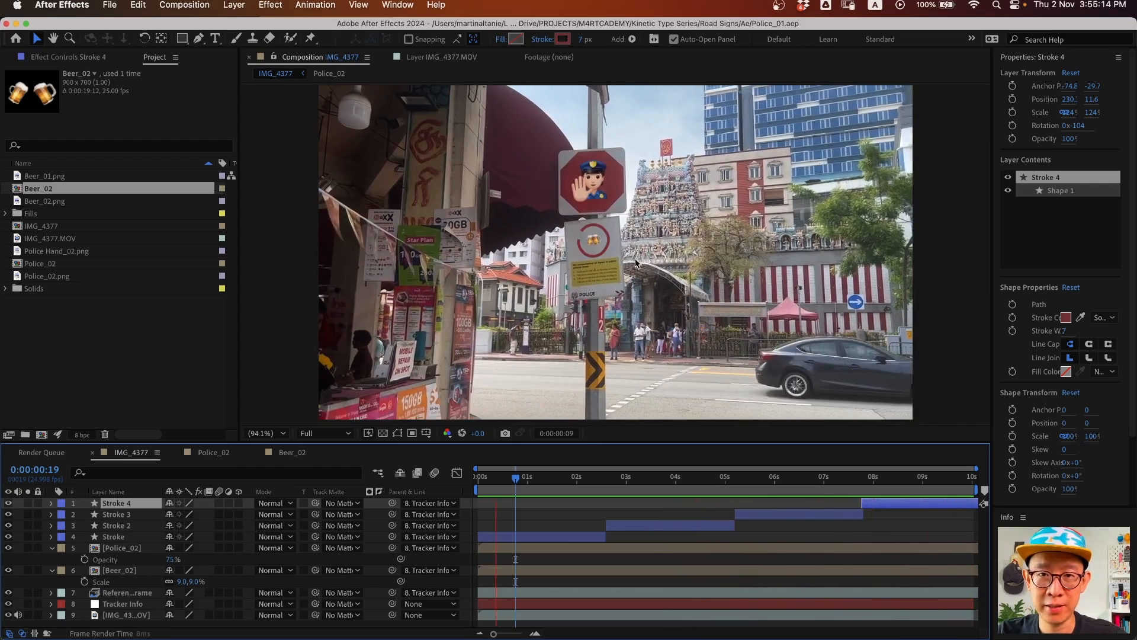
- Add IMG_4377 to the Render Queue with H.264 output and accept the frame rate adjustment
click(195, 4)
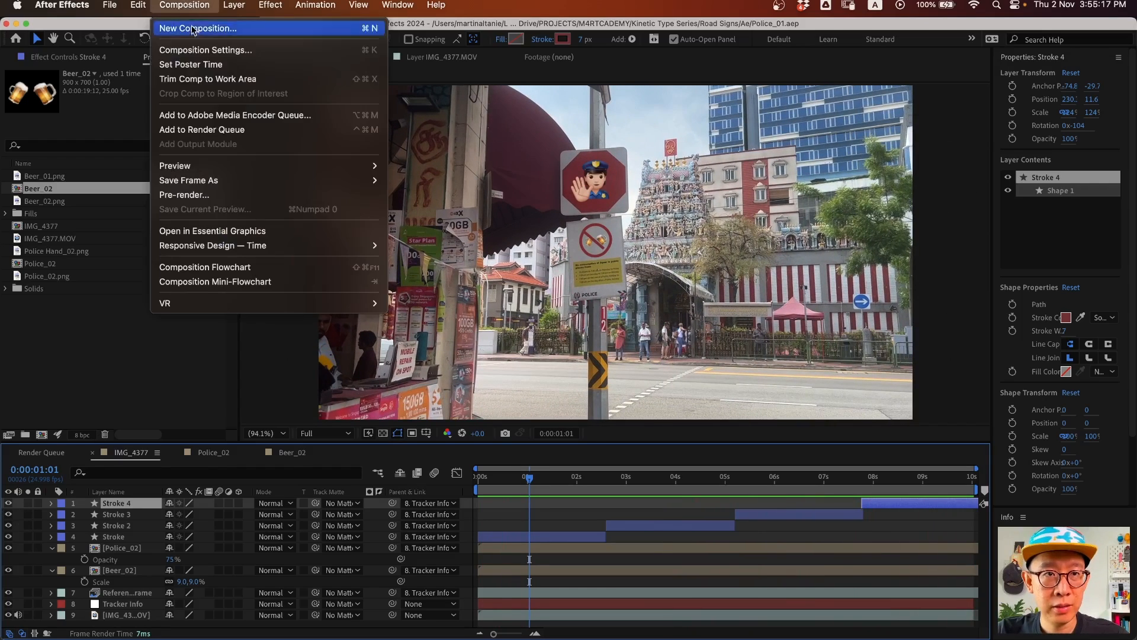
click(259, 131)
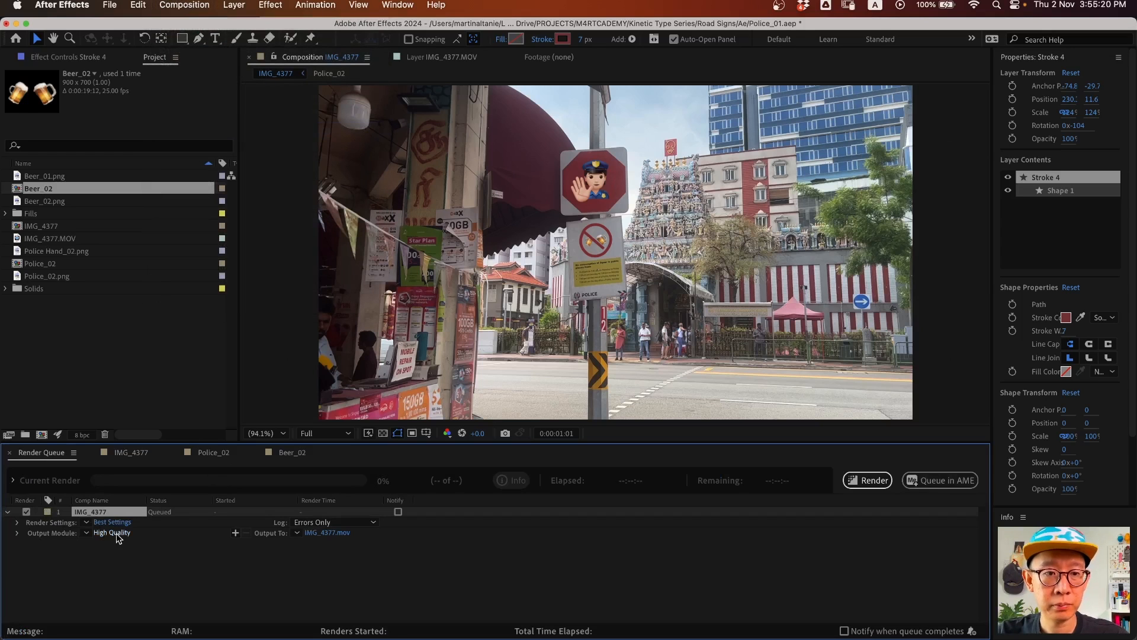
click(112, 532)
click(513, 252)
click(488, 290)
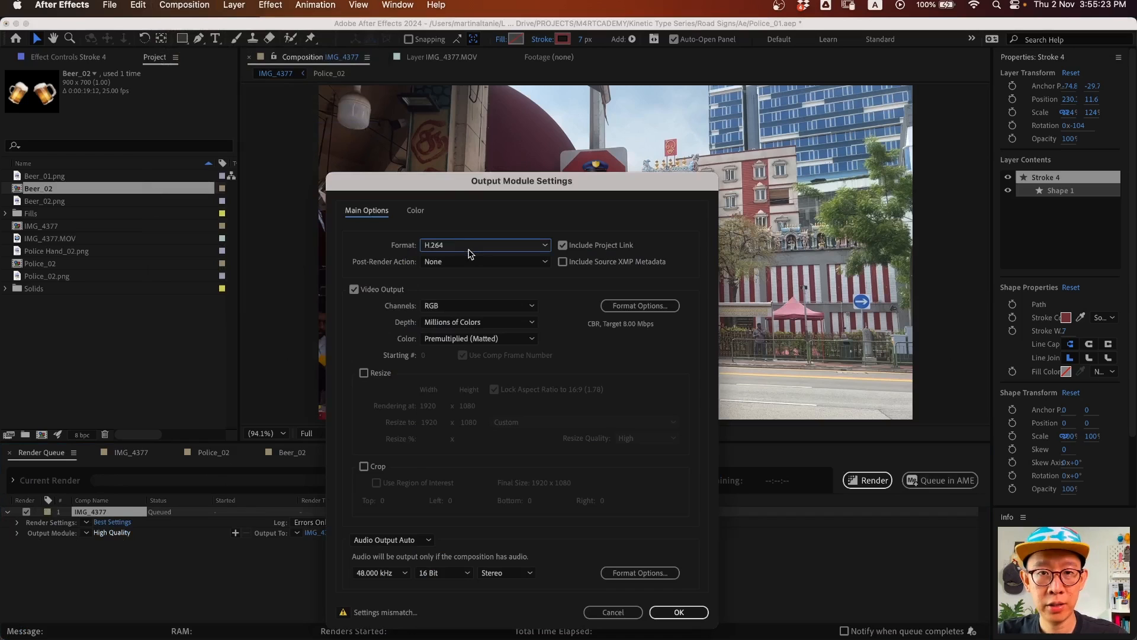
click(635, 306)
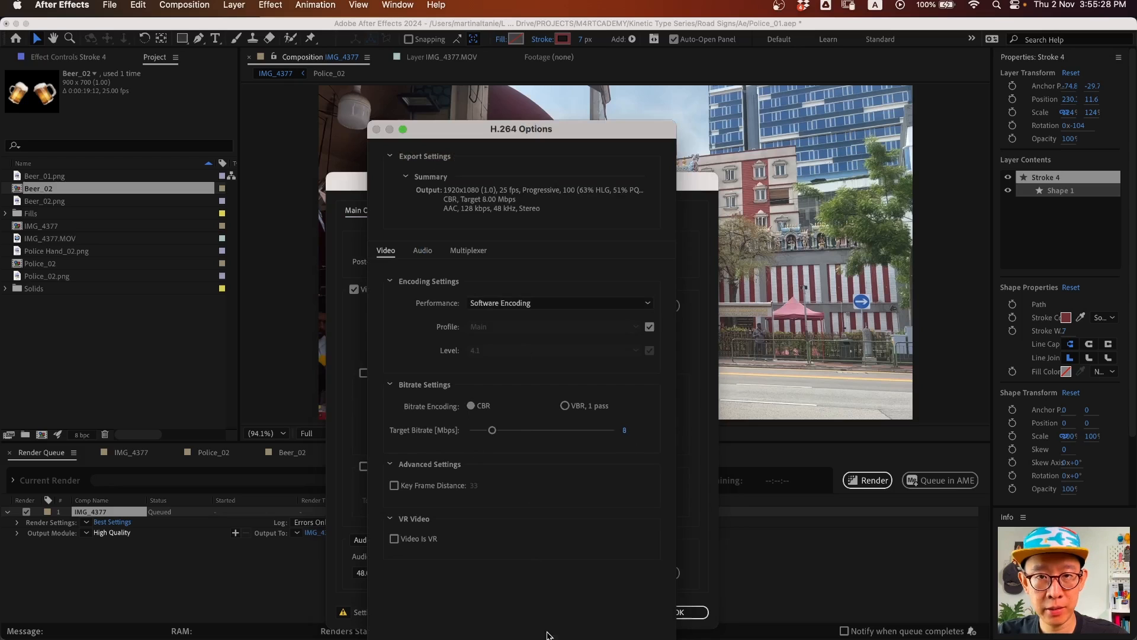
key(Return)
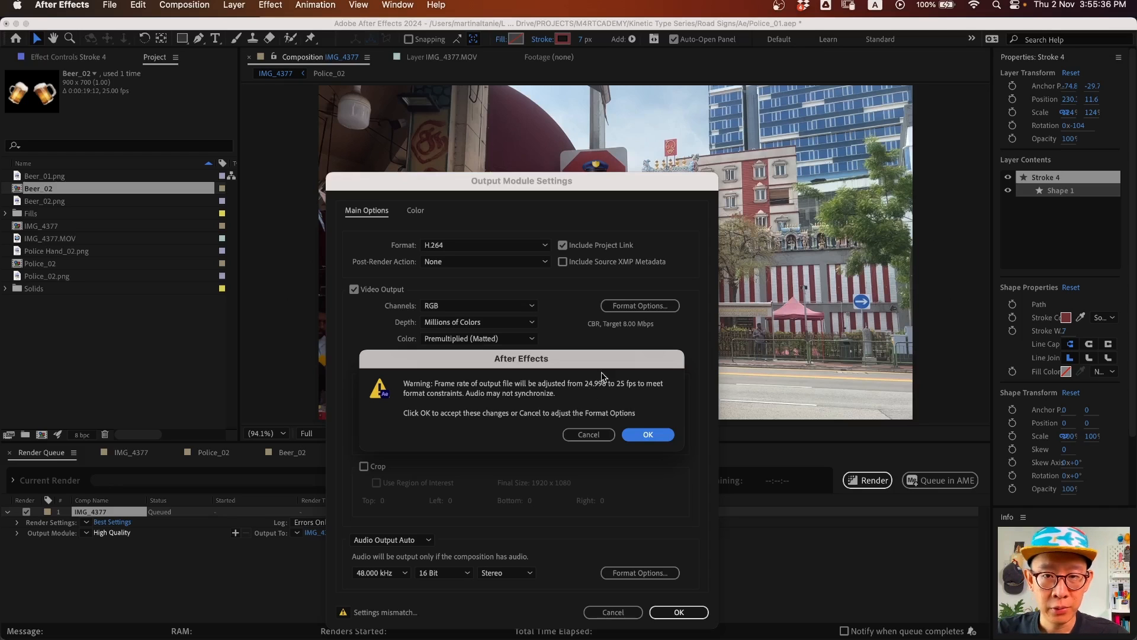
click(654, 438)
- Keep audio output on Auto, confirm the output module, and choose the movie's save location
click(407, 542)
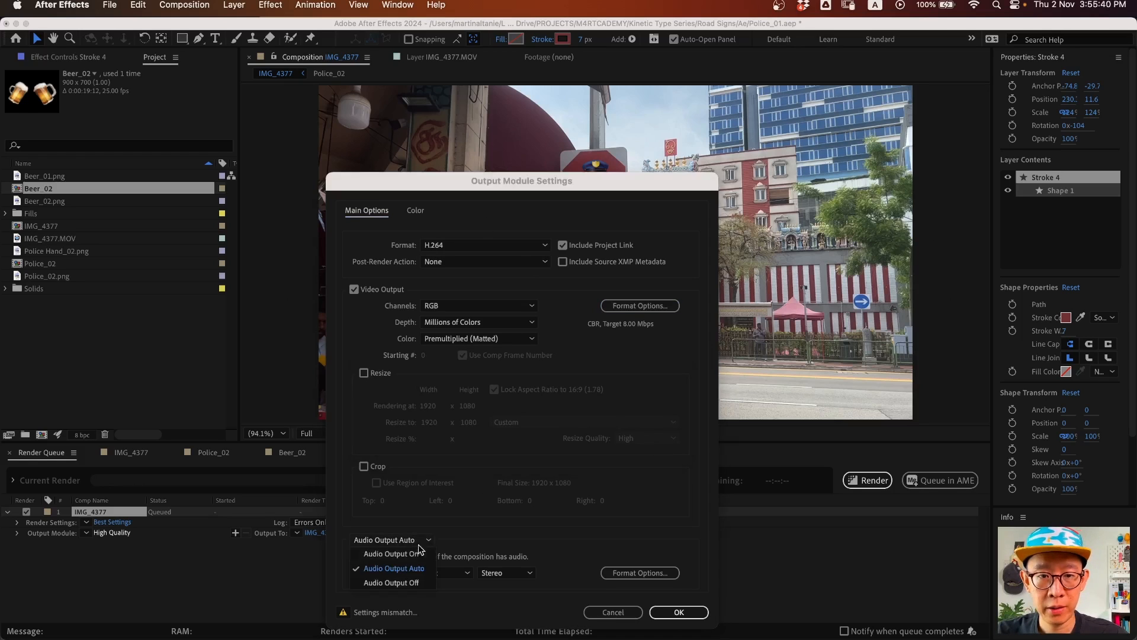
click(415, 580)
click(417, 543)
click(403, 554)
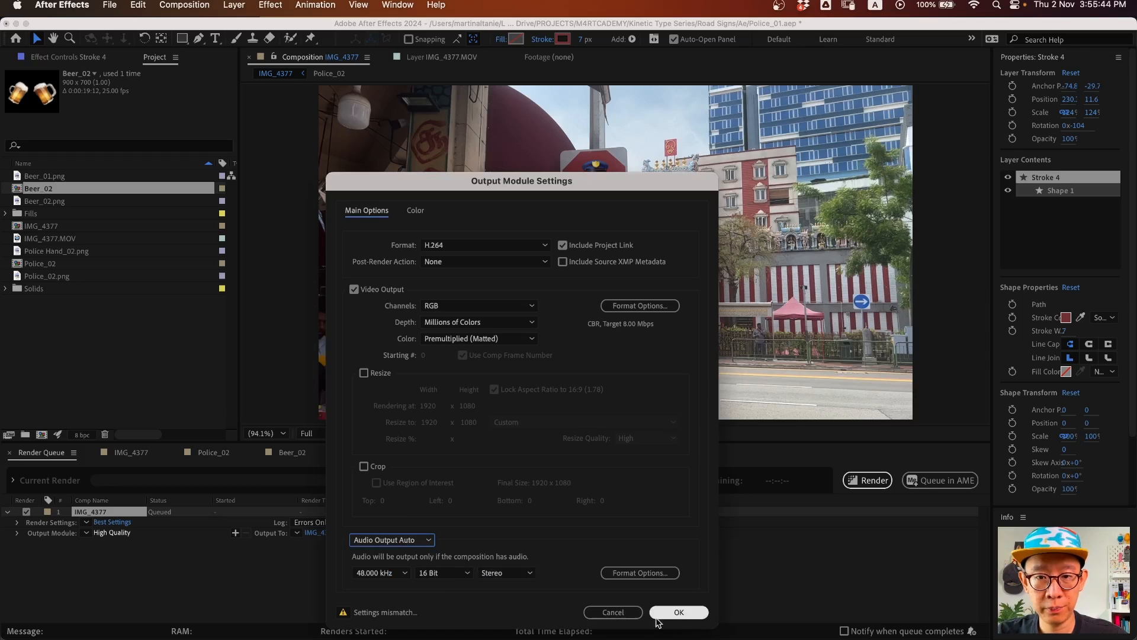
click(680, 613)
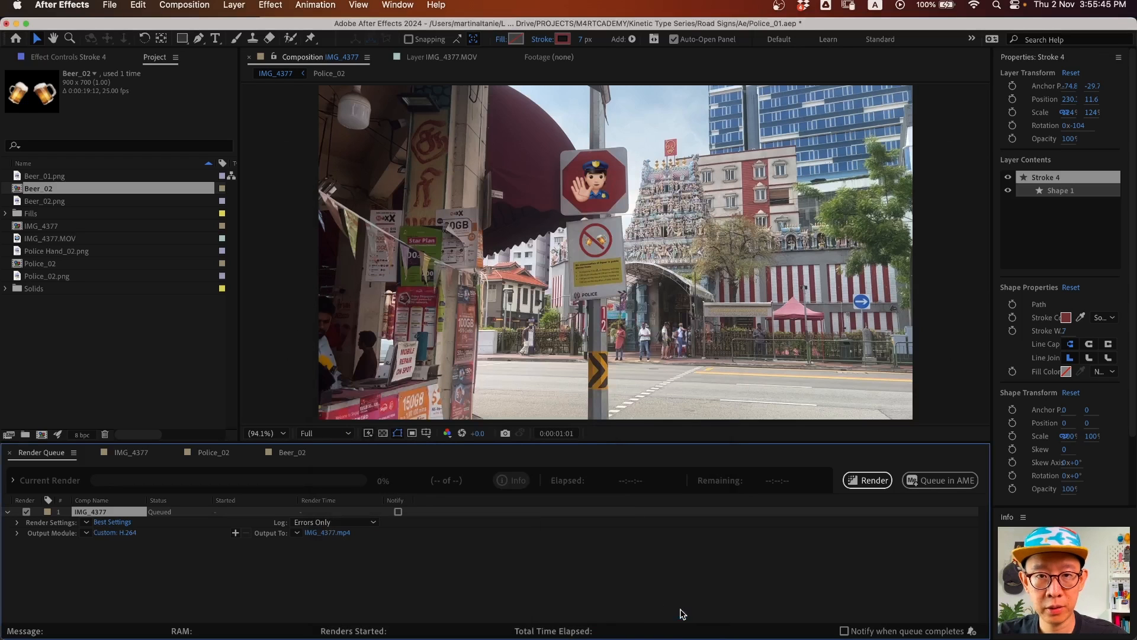
click(336, 537)
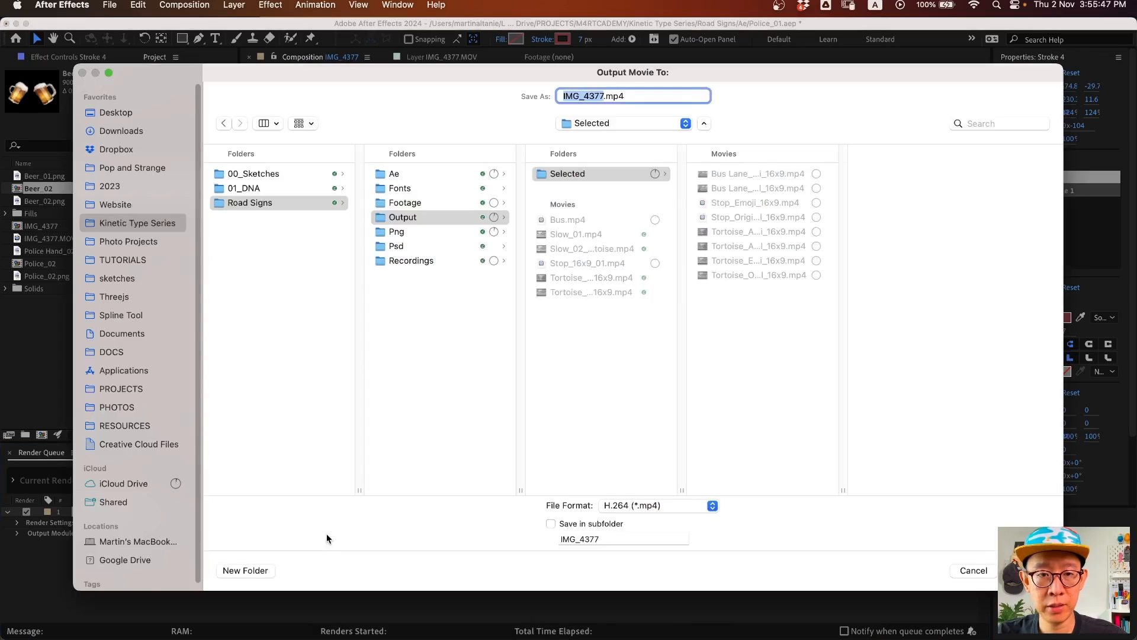
- Save the render as Police_01.mp4 in the Output folder and render the composition
click(442, 219)
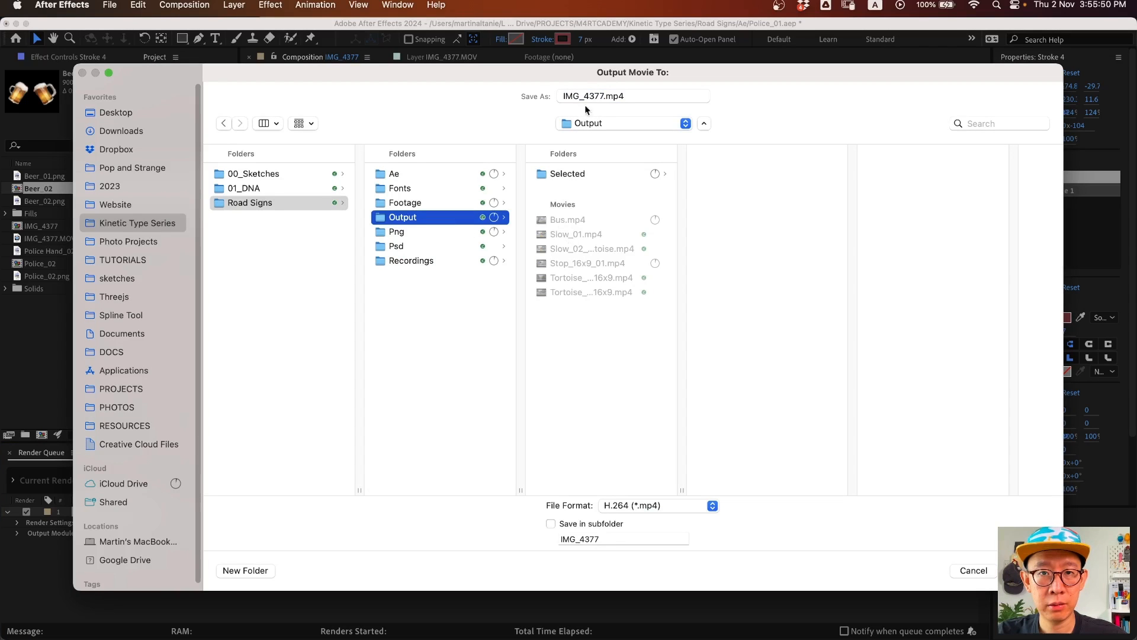
double_click(603, 91)
text(Police_01)
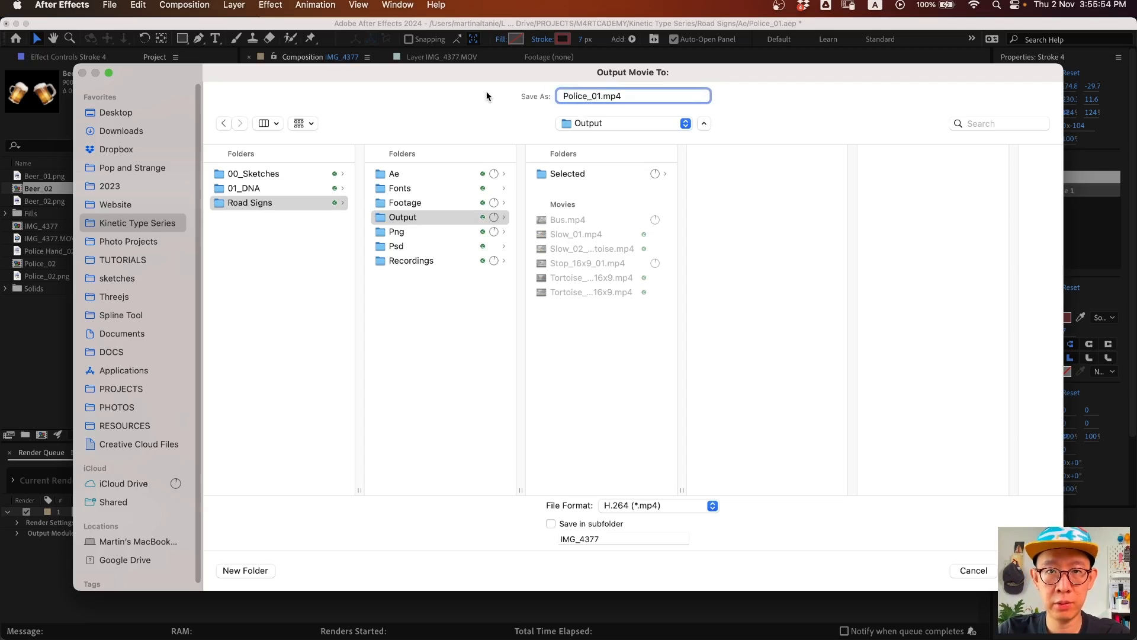
key(Return)
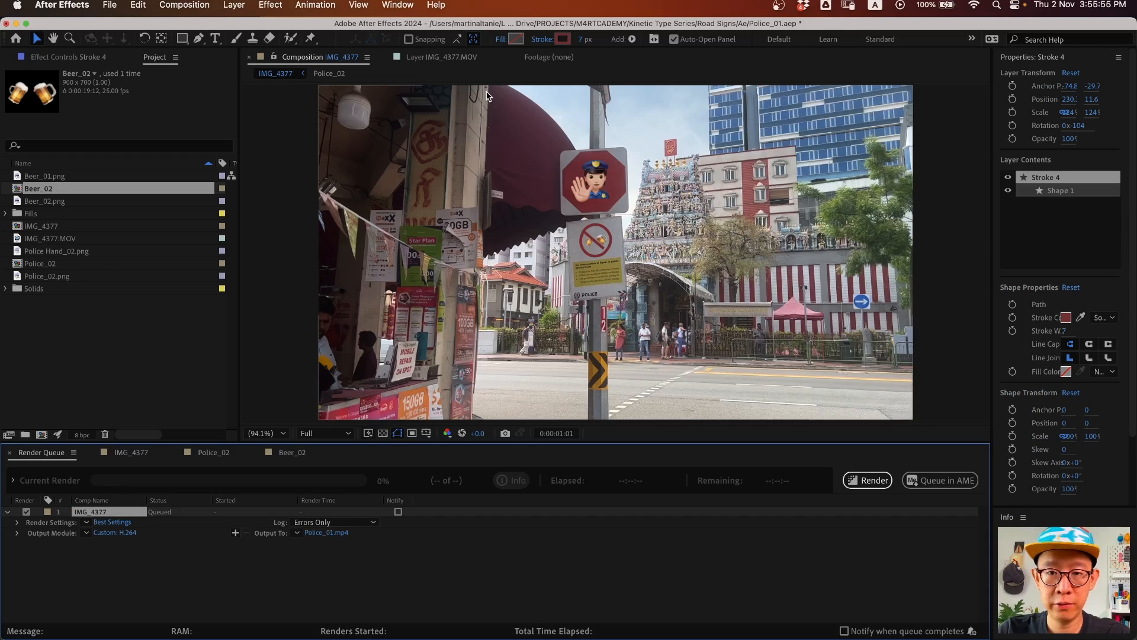
click(866, 479)
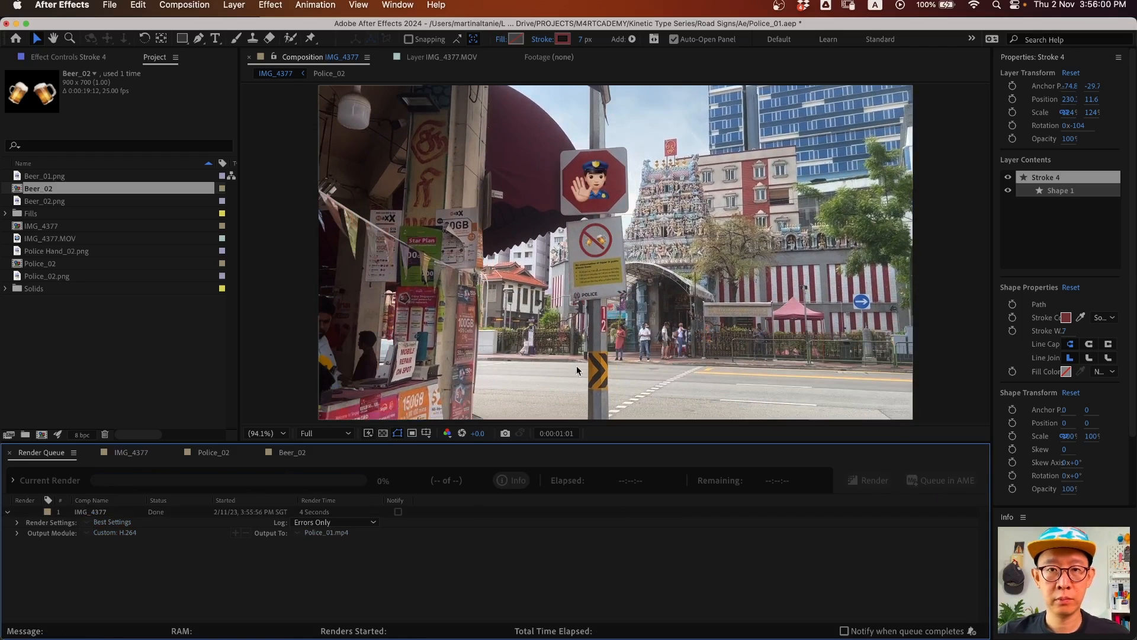
key(super+Tab)
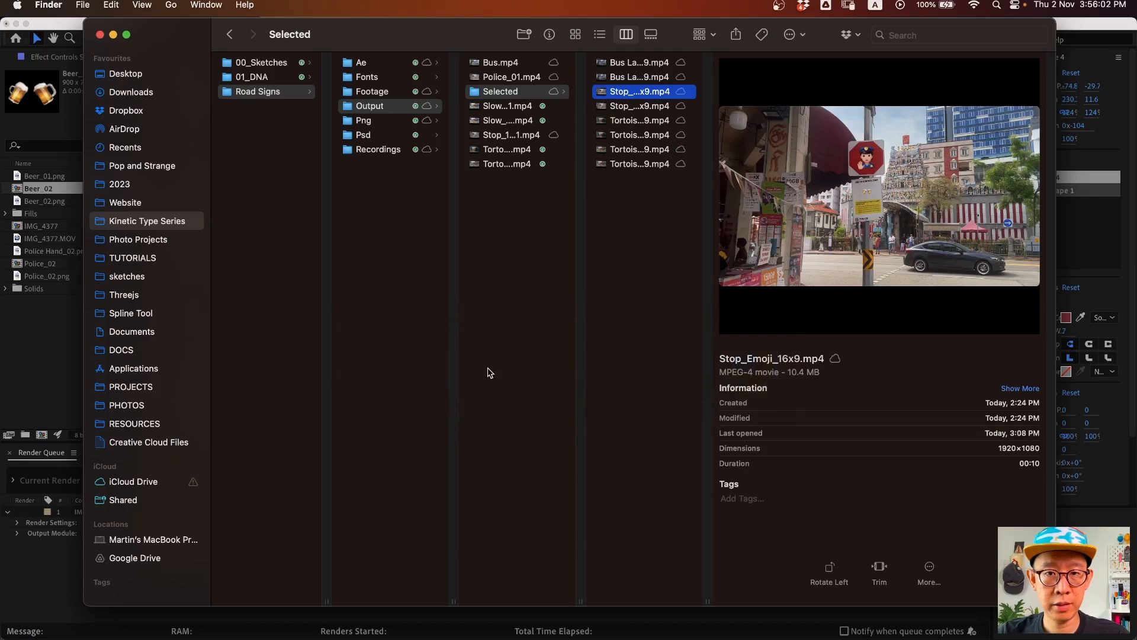
- Quick Look Police_01.mp4 from the Output folder in Finder
click(370, 106)
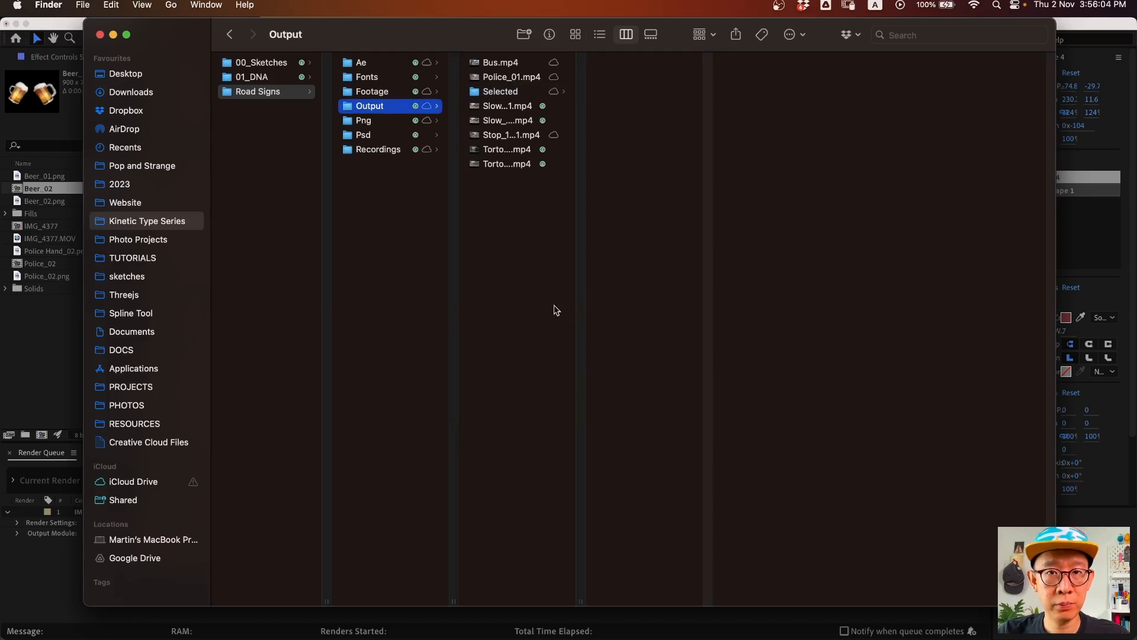
click(510, 77)
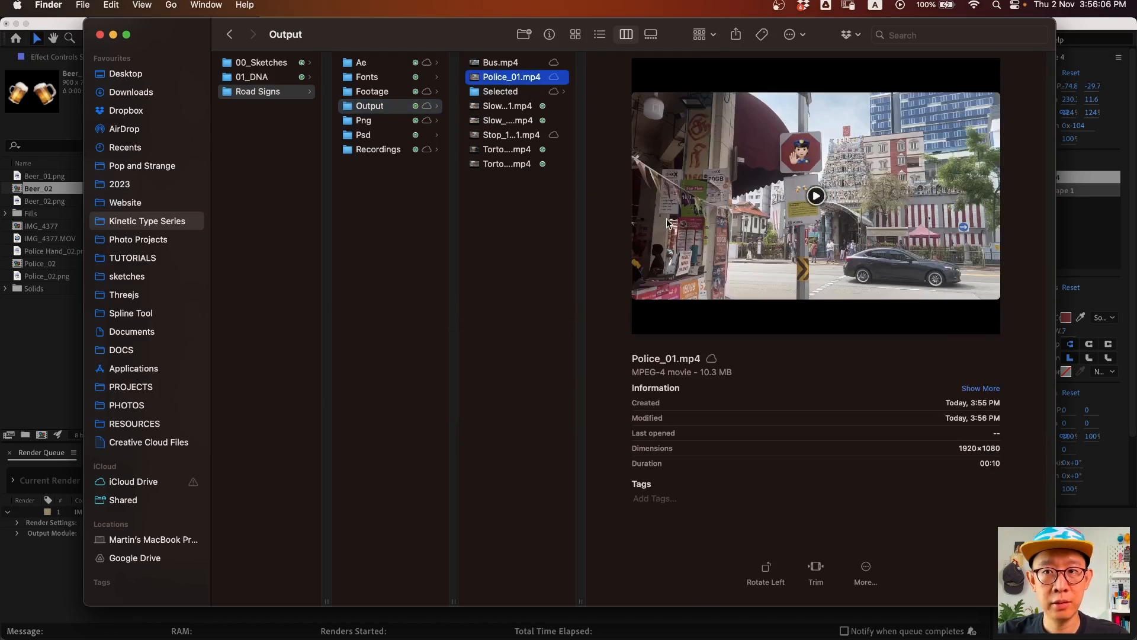
key(space)
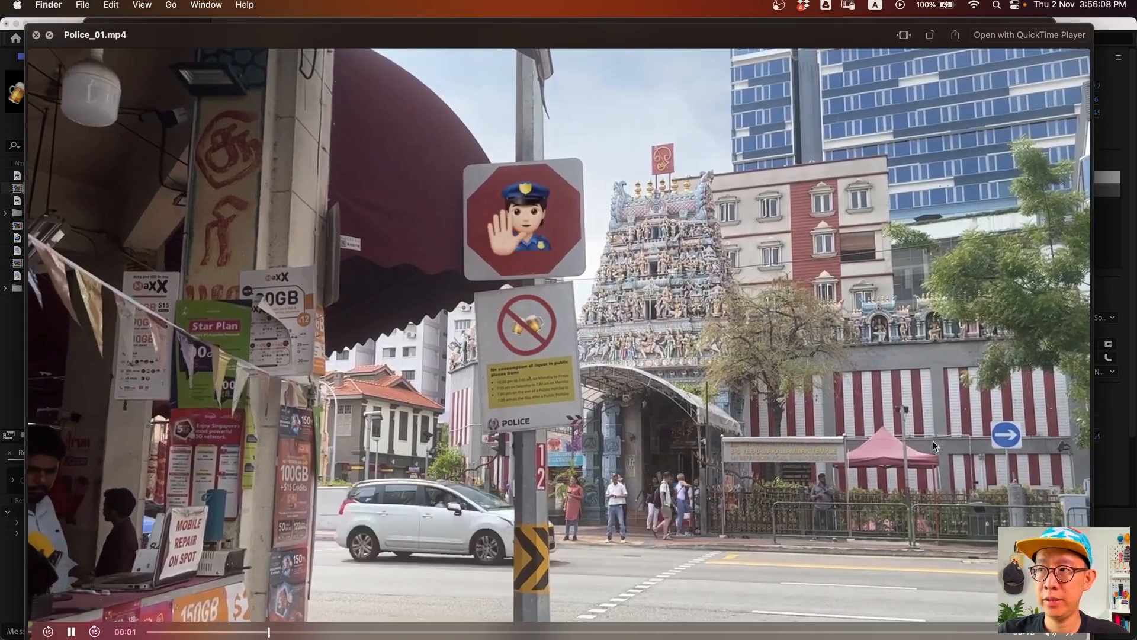